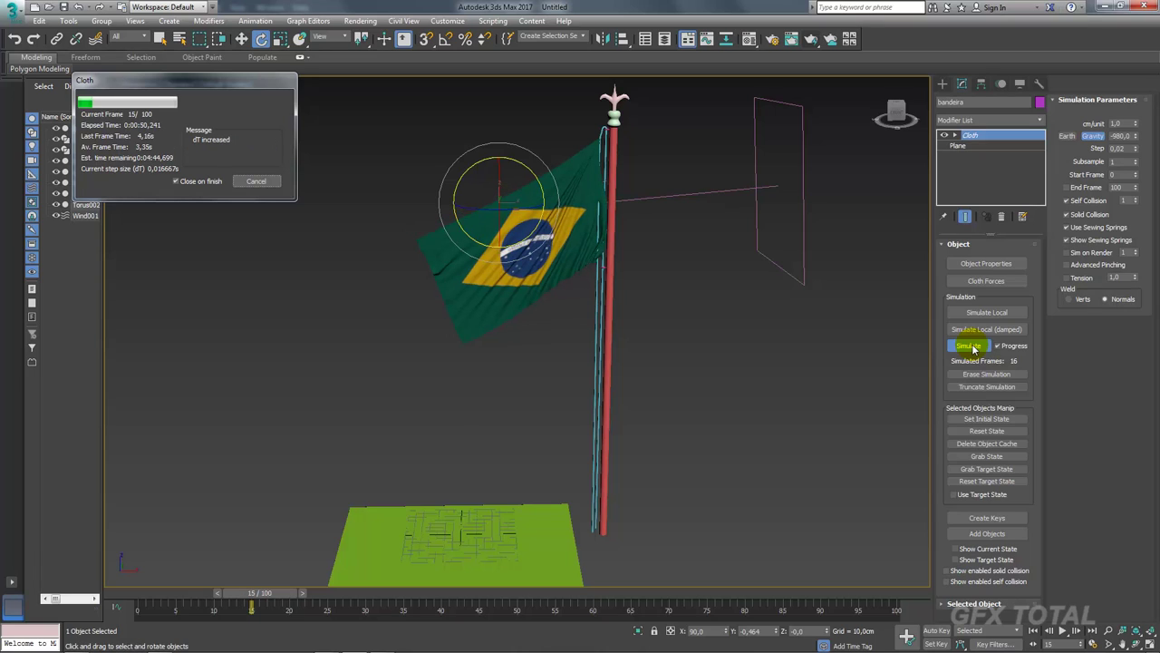
Stop and erase the flag's cloth simulation, then give Wind001 Strength 10,0 and Decay 0,25.
click(258, 181)
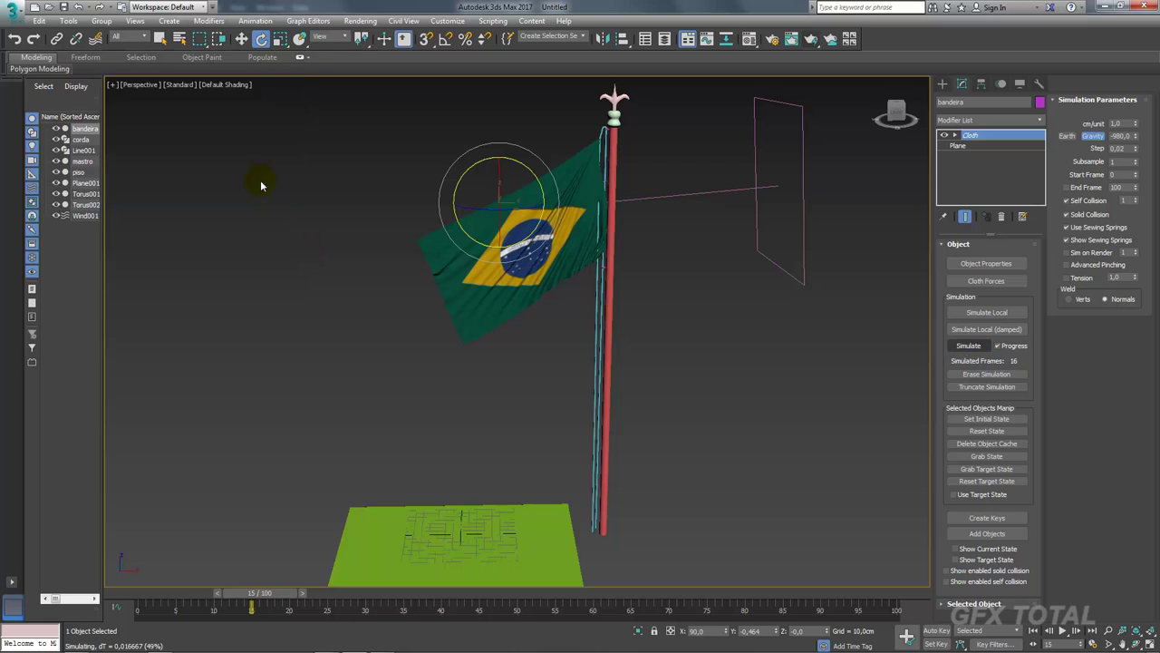
click(985, 373)
click(770, 185)
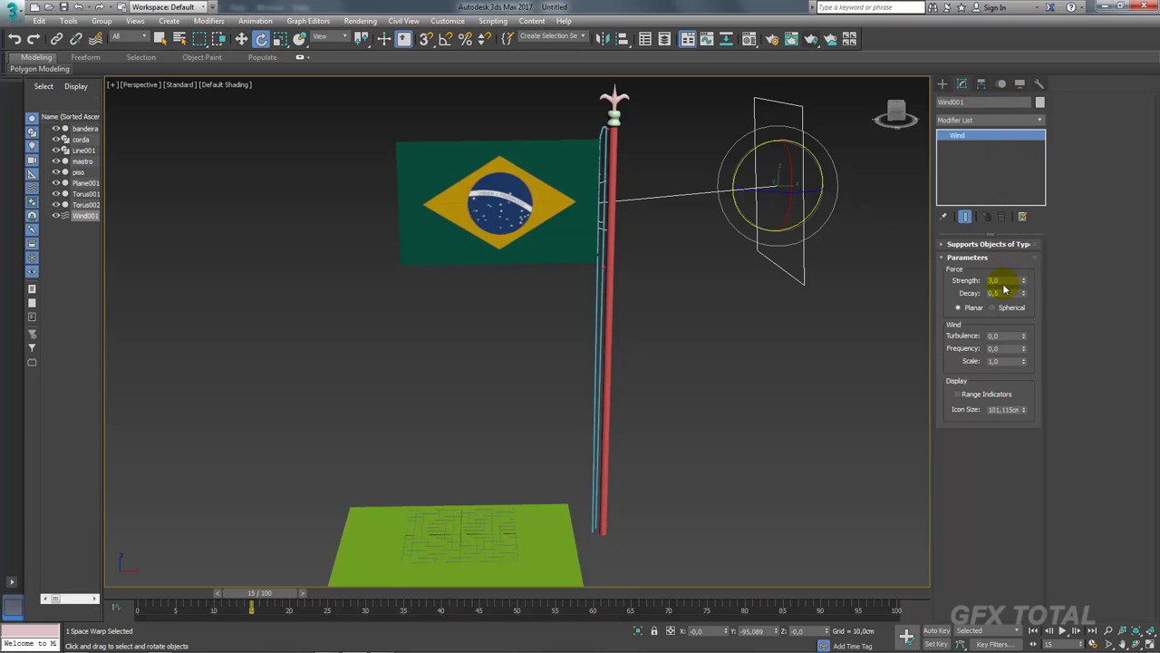
drag(1008, 281, 955, 286)
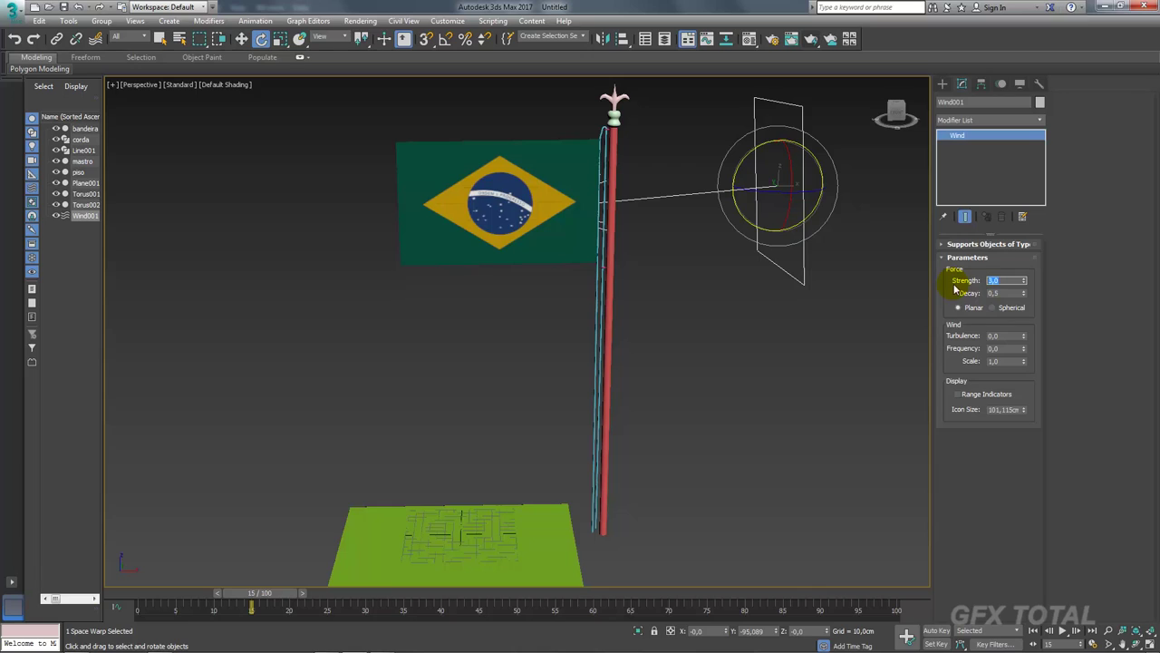
text(10)
key(Return)
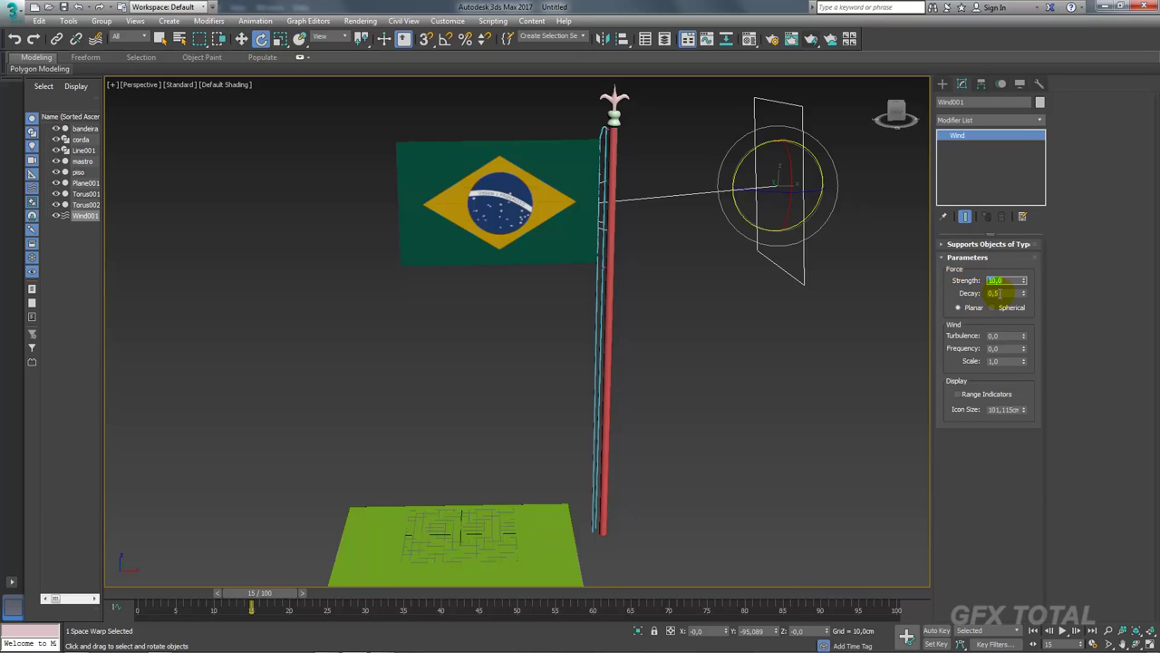
click(995, 293)
text(0,25)
key(Return)
Re-simulate the bandeira flag's cloth, stop around frame 57, then orbit and deselect.
click(555, 221)
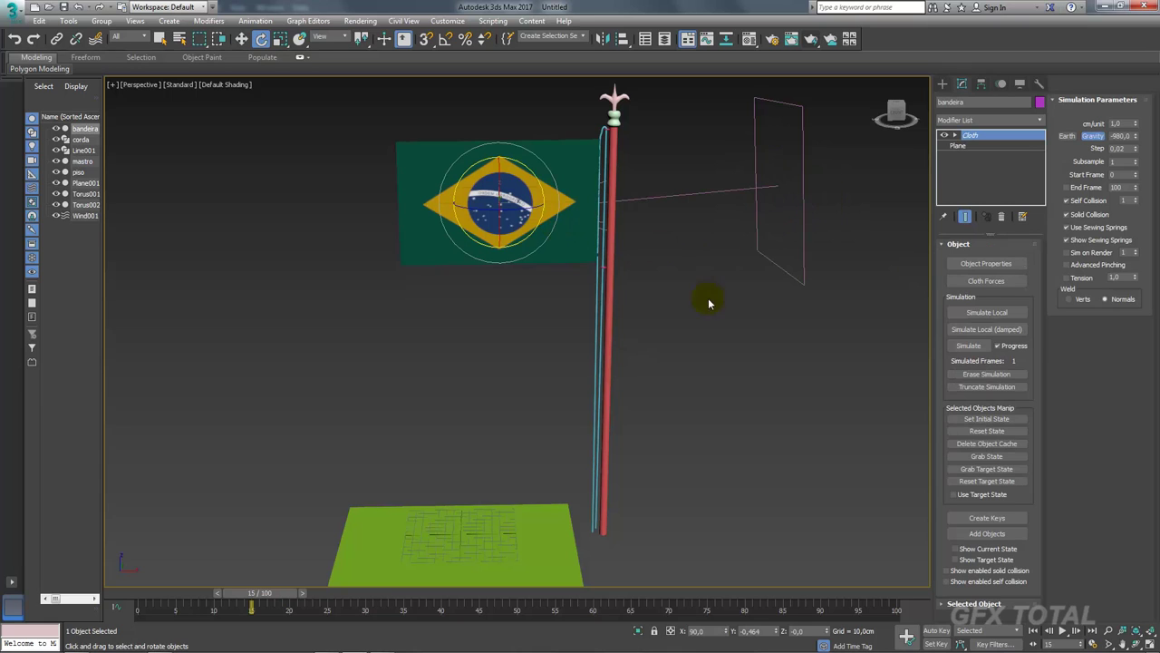
click(969, 346)
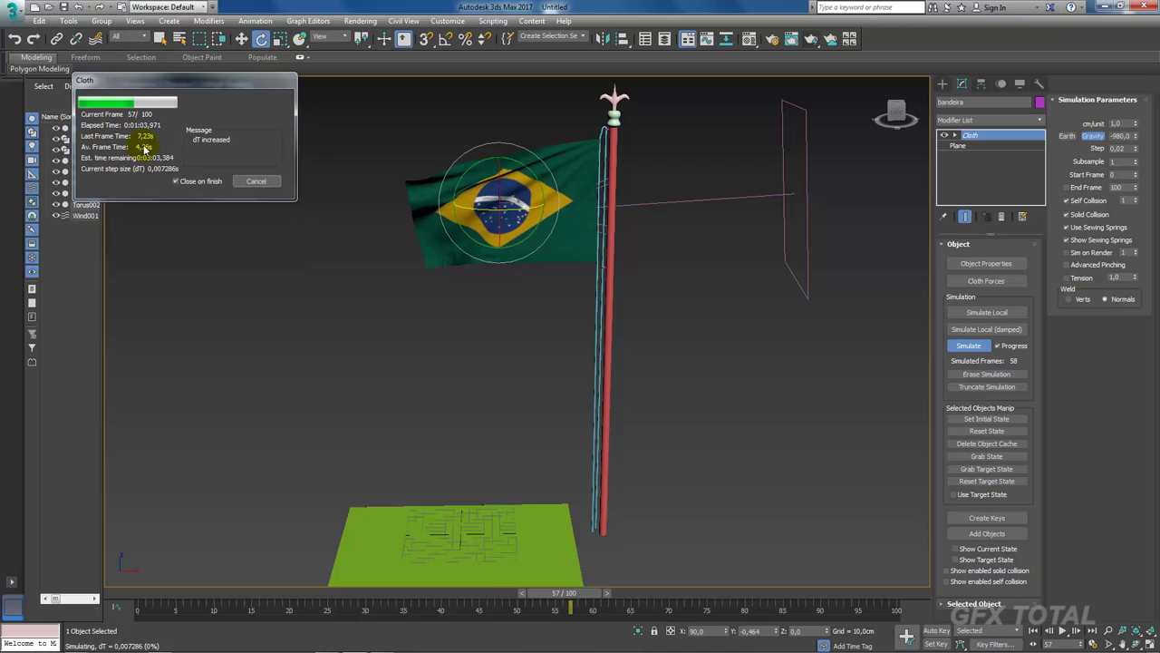
click(256, 182)
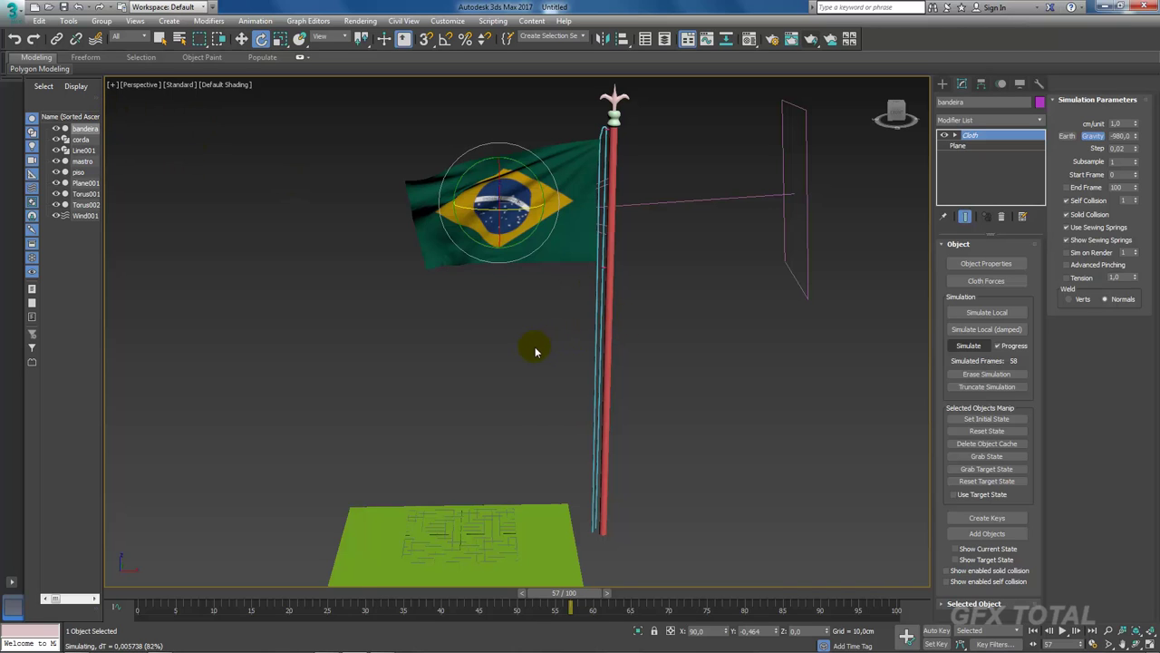
alt+middle_drag(535, 352, 511, 494)
click(427, 389)
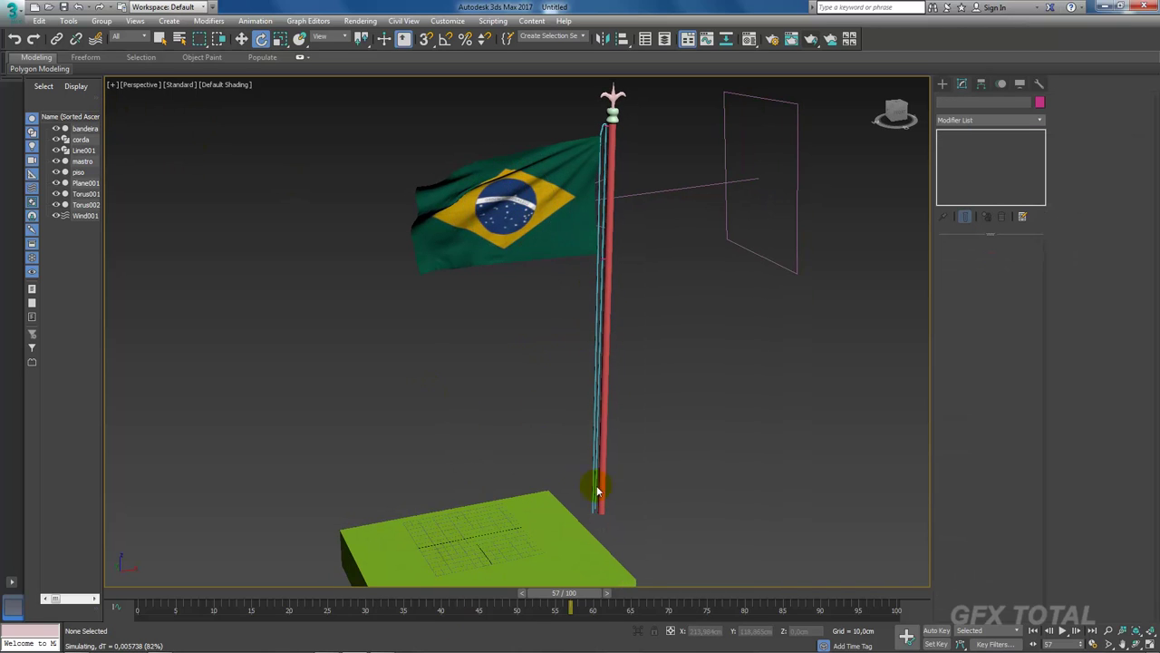
Rotate Wind001 slightly about its Z axis to change the wind direction.
mouse_move(576, 595)
mouse_down()
mouse_move(221, 593)
mouse_move(209, 581)
mouse_move(444, 591)
mouse_up()
key(e)
click(675, 190)
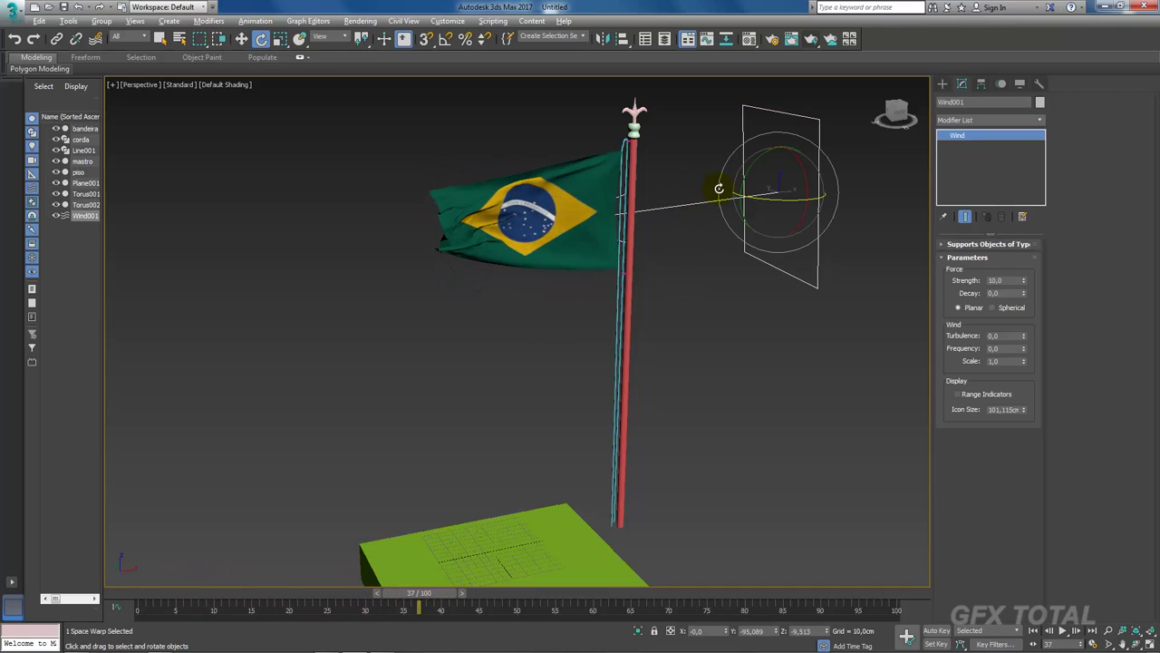
mouse_move(713, 186)
alt+middle_down()
mouse_move(694, 272)
mouse_move(707, 311)
mouse_move(686, 326)
mouse_move(719, 297)
alt+middle_up()
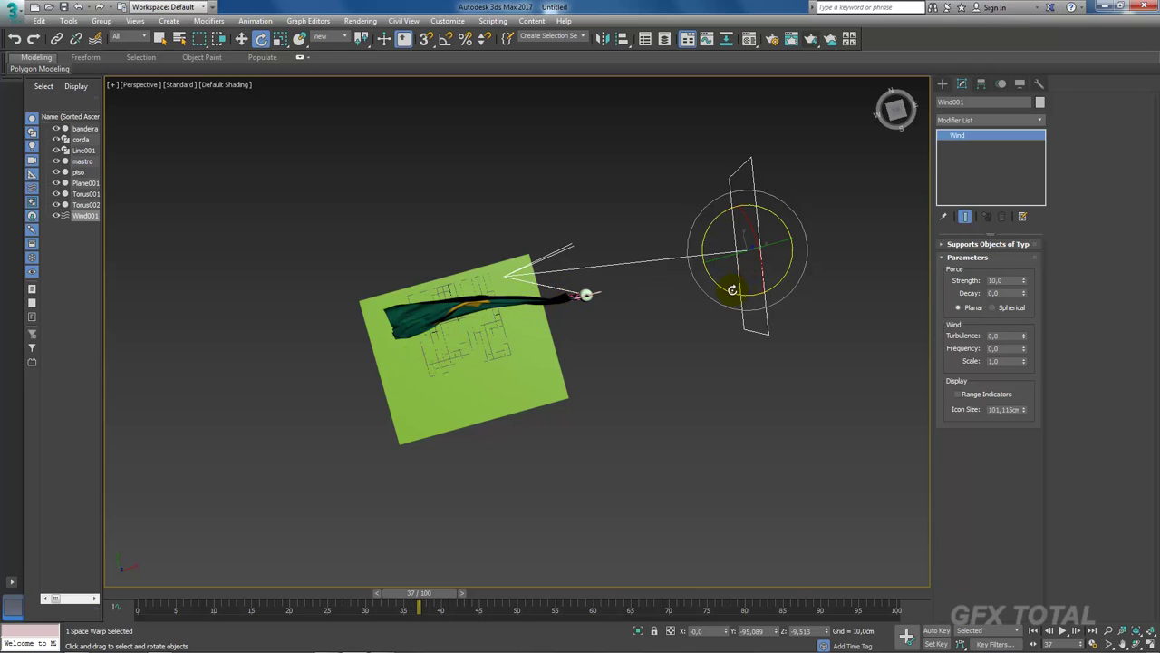
drag(720, 283, 721, 291)
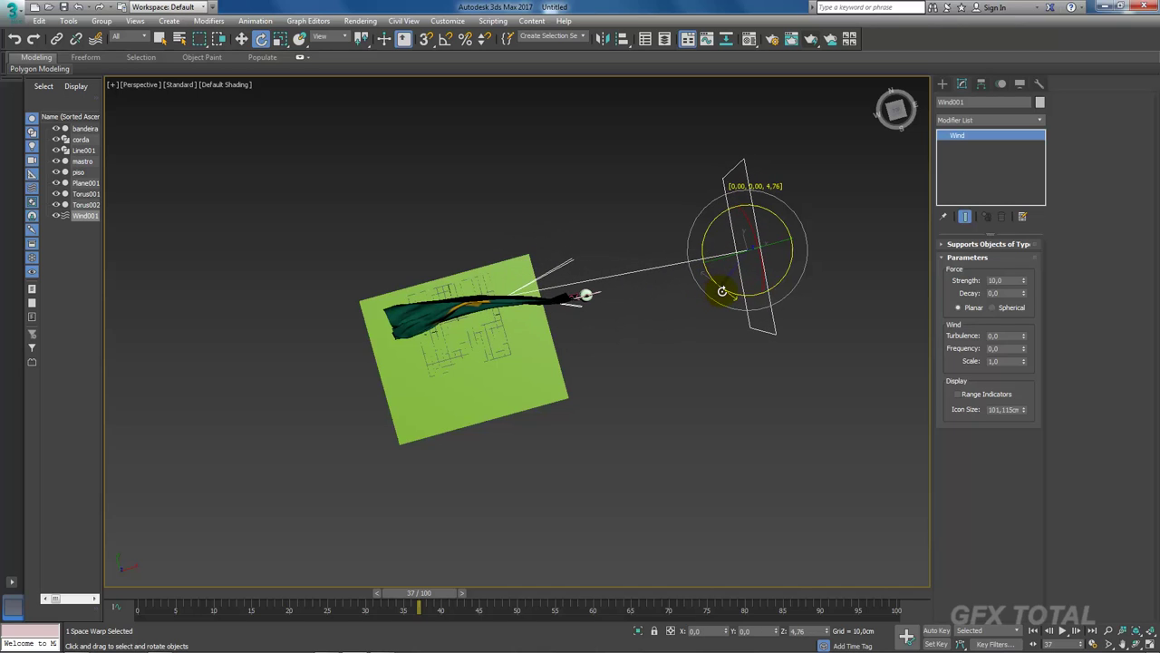
drag(721, 291, 726, 280)
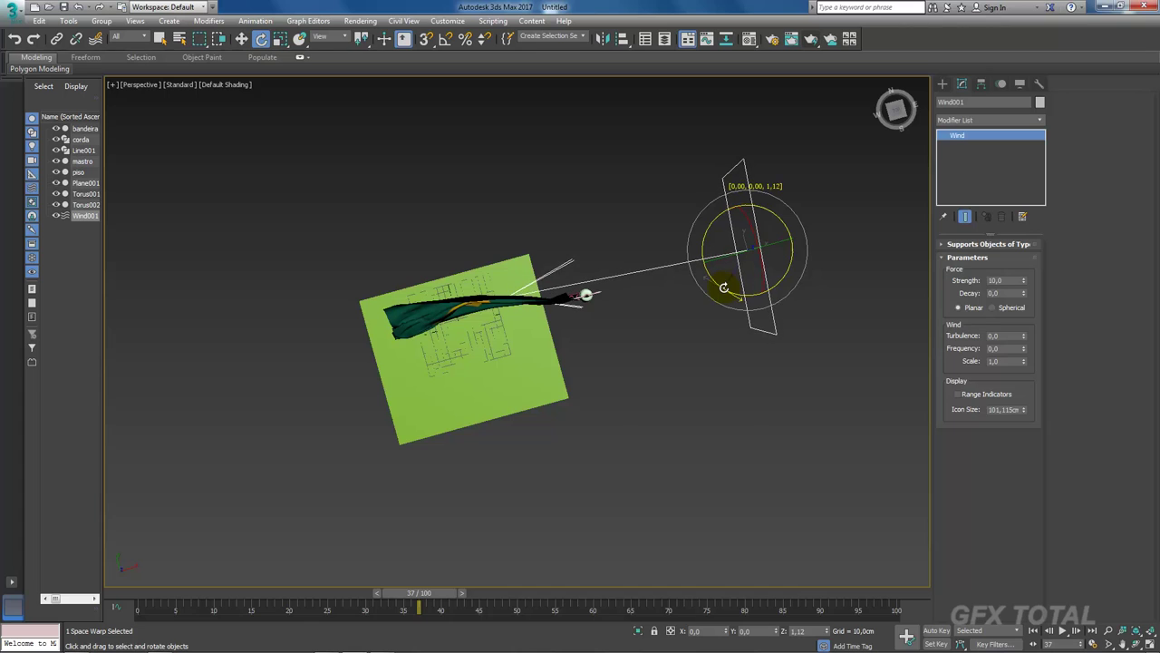
Orbit to a frontal view, select the bandeira flag and rewind to frame 0.
mouse_move(702, 345)
alt+middle_down()
mouse_move(681, 298)
mouse_move(730, 238)
alt+middle_up()
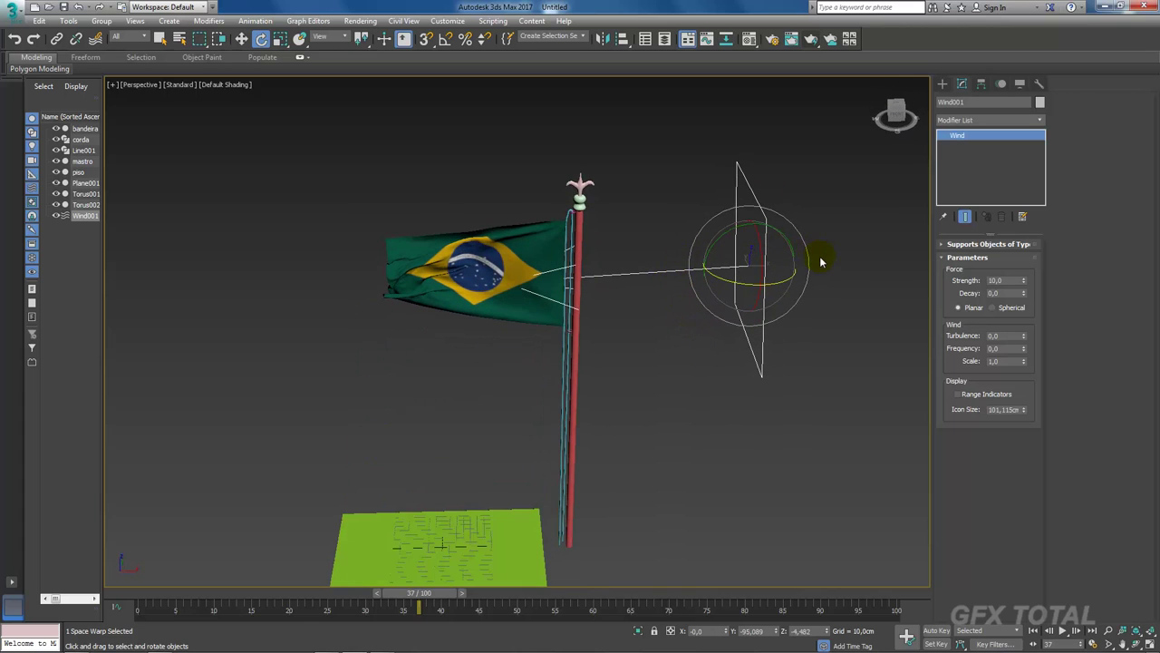
alt+middle_drag(516, 335, 513, 297)
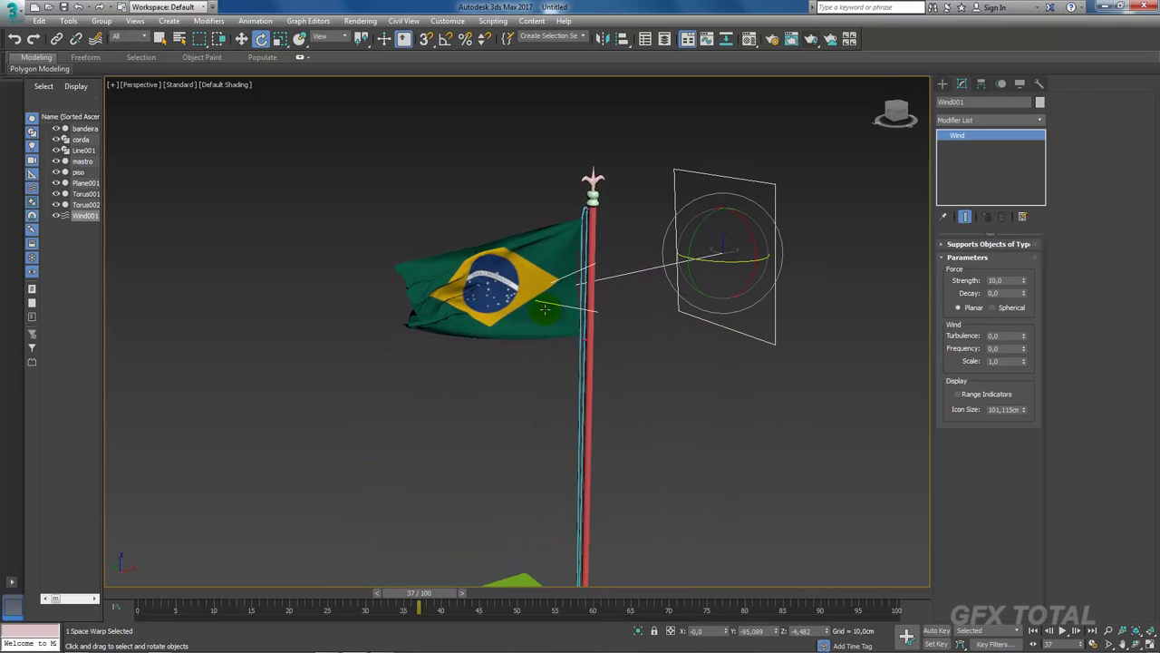
scroll(553, 281, up, 2)
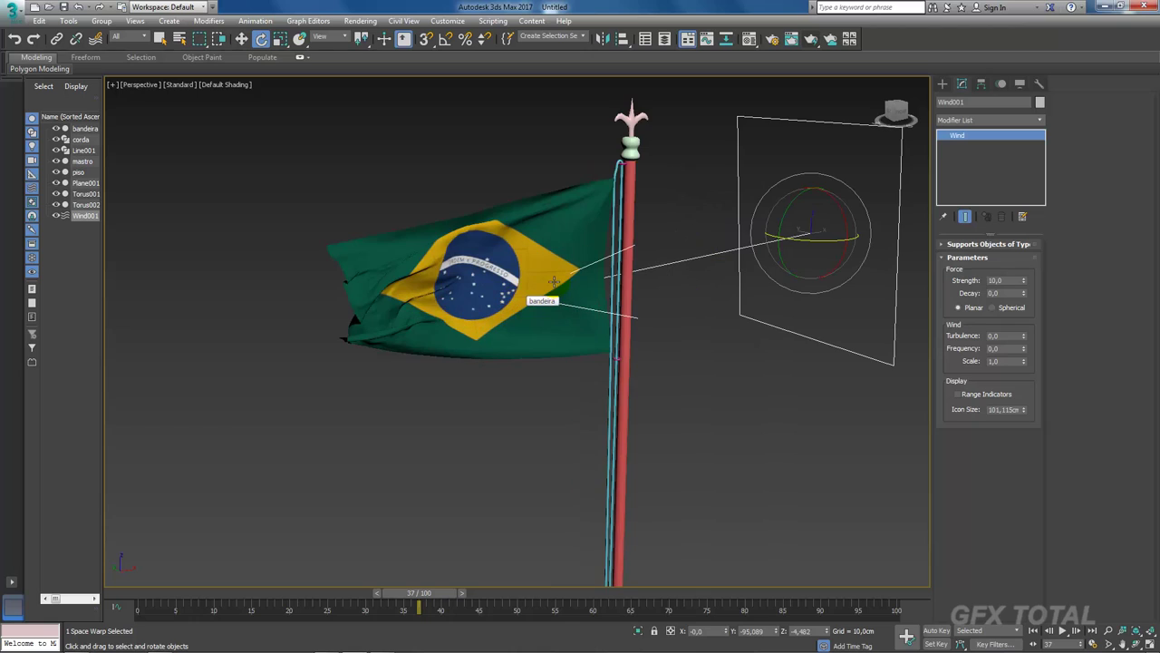
click(590, 229)
alt+middle_drag(564, 231, 337, 226)
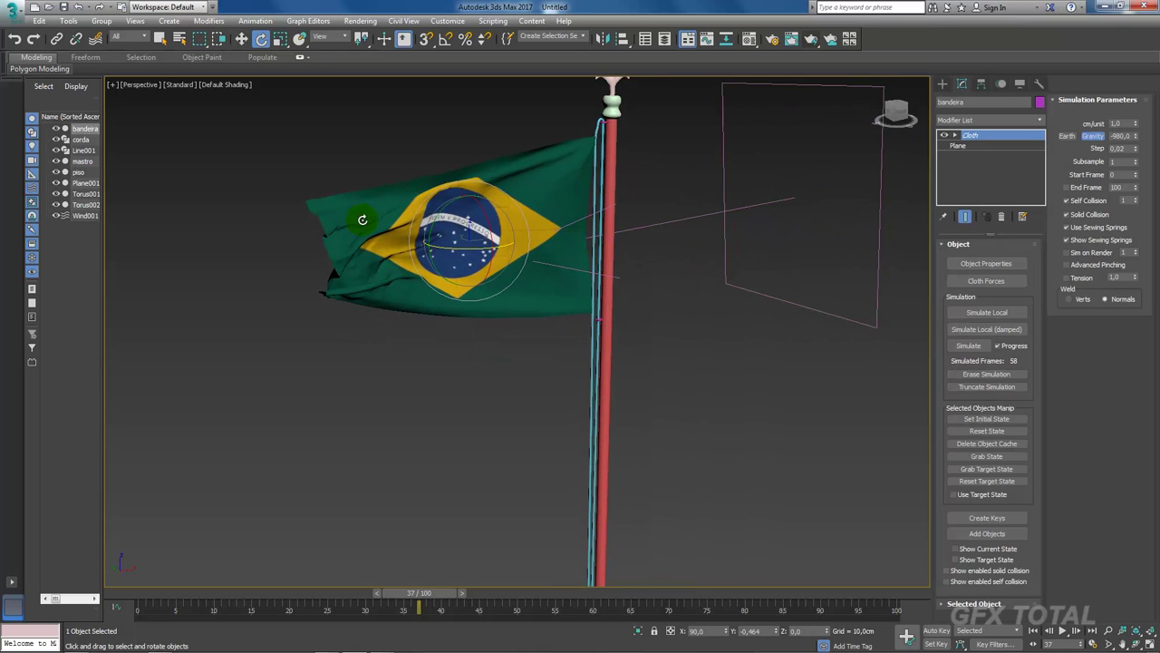
mouse_move(426, 593)
mouse_down()
mouse_move(69, 600)
mouse_move(481, 591)
mouse_move(200, 591)
mouse_move(293, 596)
mouse_up()
Show Layer 2's waving-flag reference photo in the Photoshop Flag_of_Brazil document.
key(e)
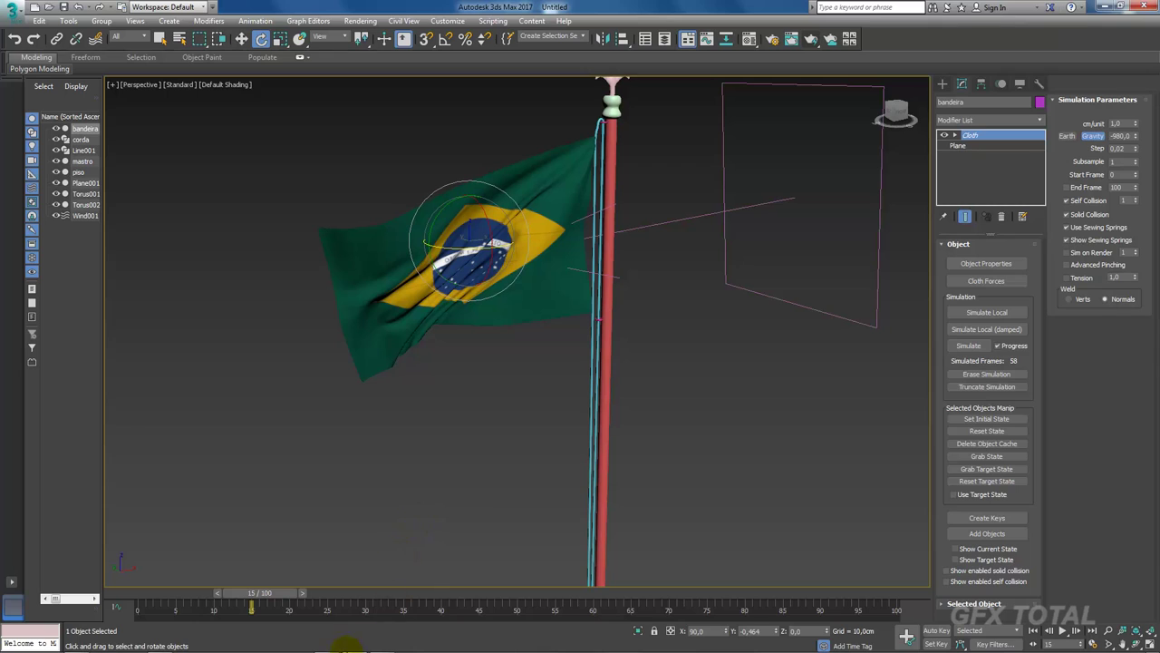
click(377, 643)
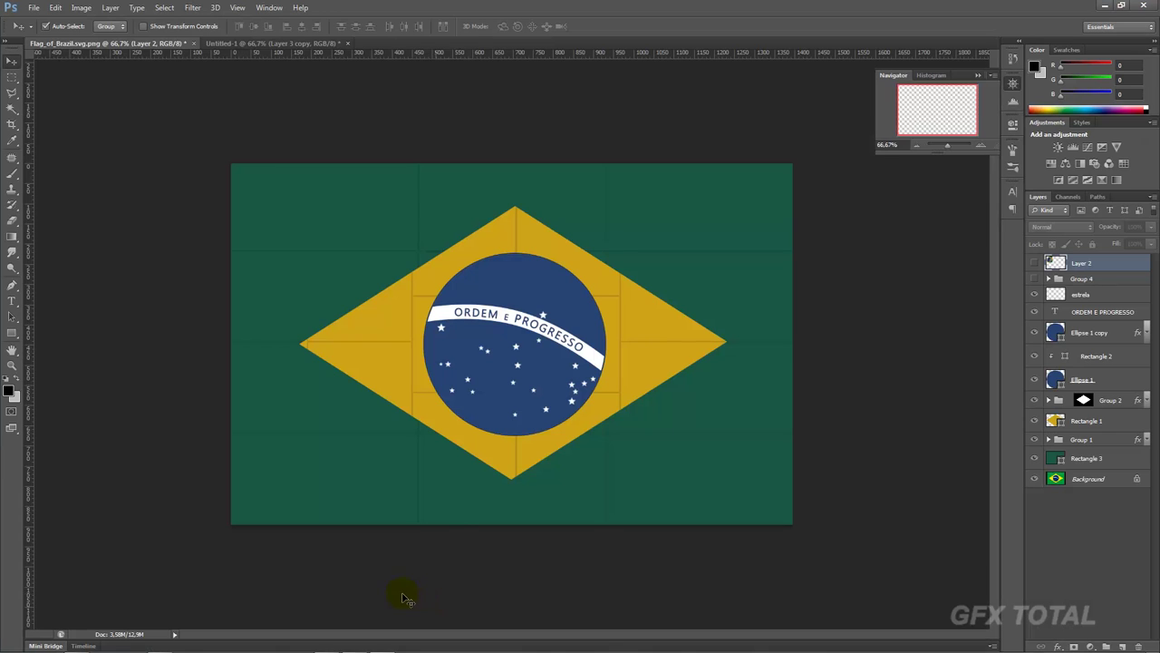
click(1035, 263)
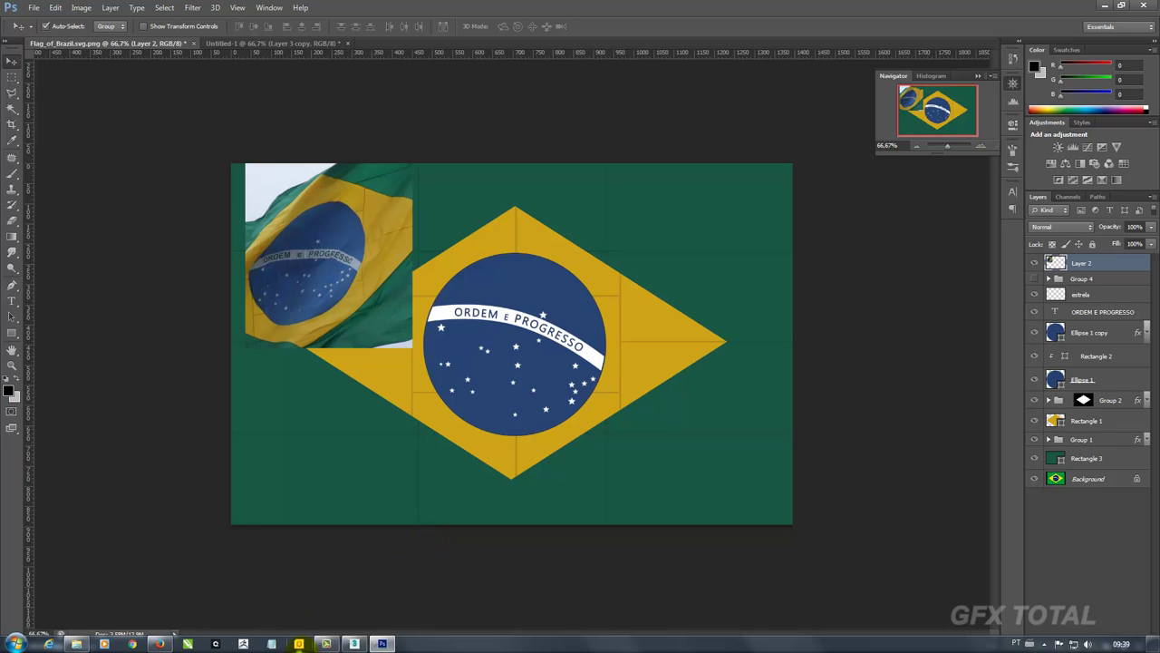
Back in 3ds Max, select Wind001 and set its Decay to 0,25.
click(361, 647)
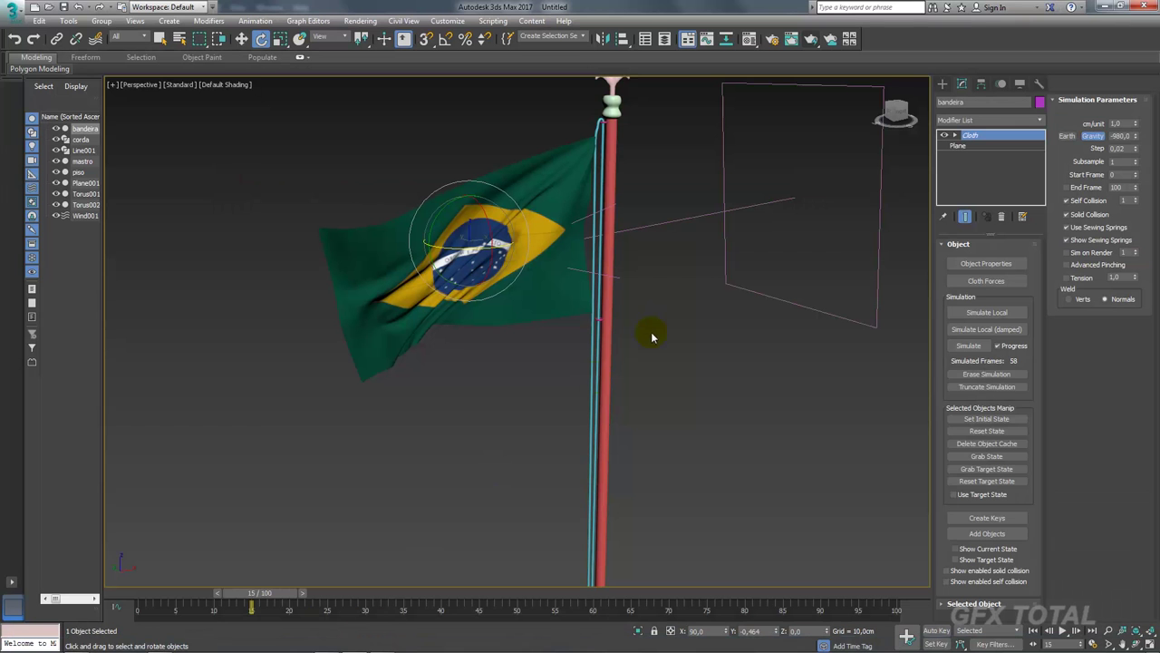
click(790, 198)
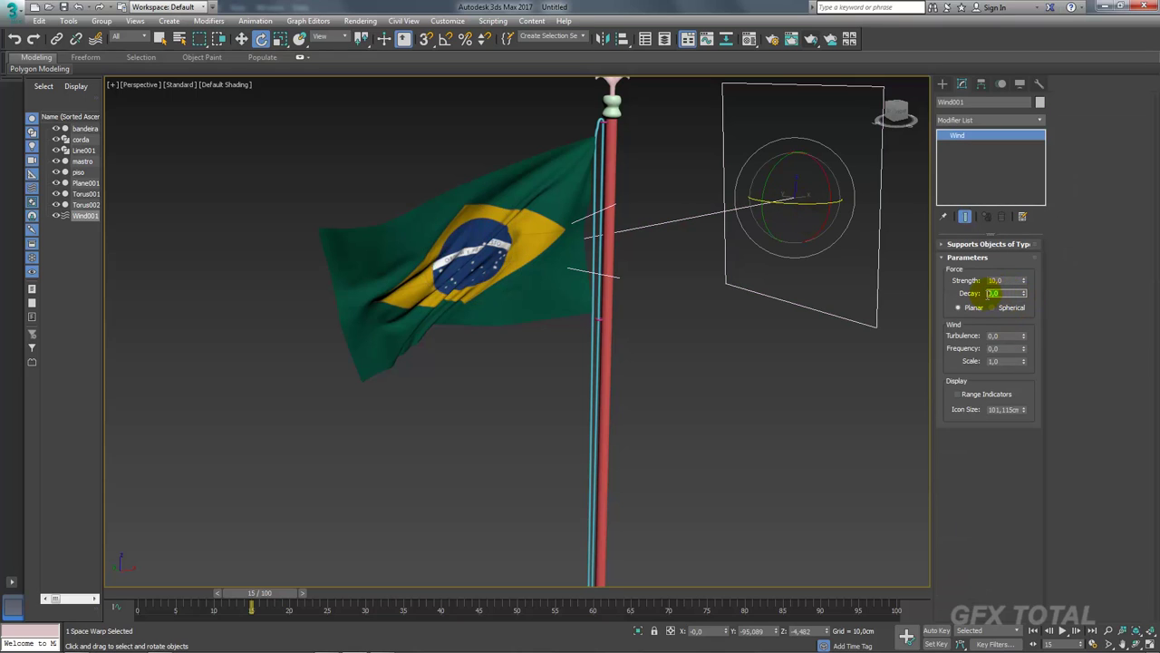
double_click(991, 293)
click(997, 292)
text(25)
double_click(997, 281)
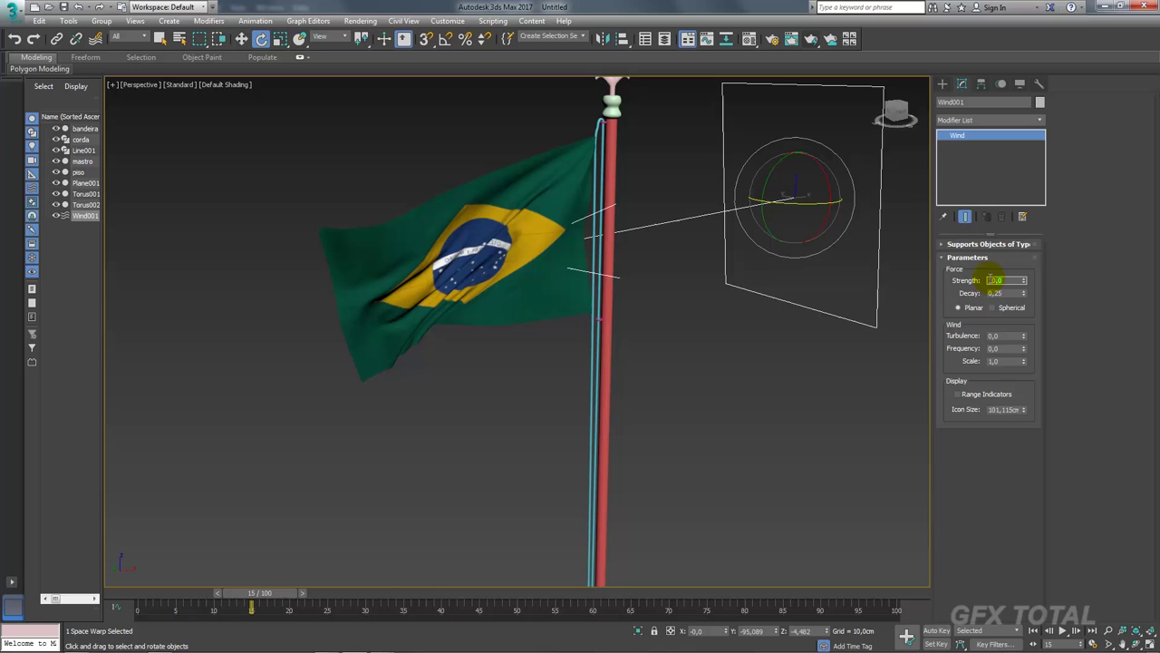
Set the wind Turbulence to 2,0 and Frequency to 2,0, then scrub back to frame 0.
double_click(997, 336)
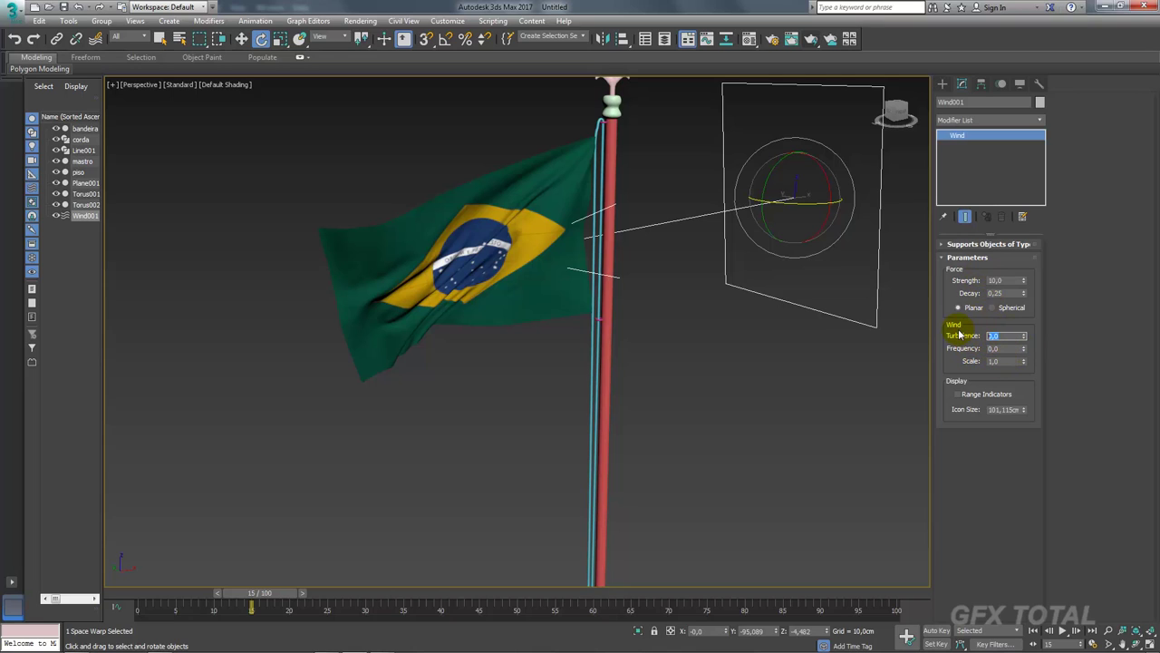
text(2)
click(956, 329)
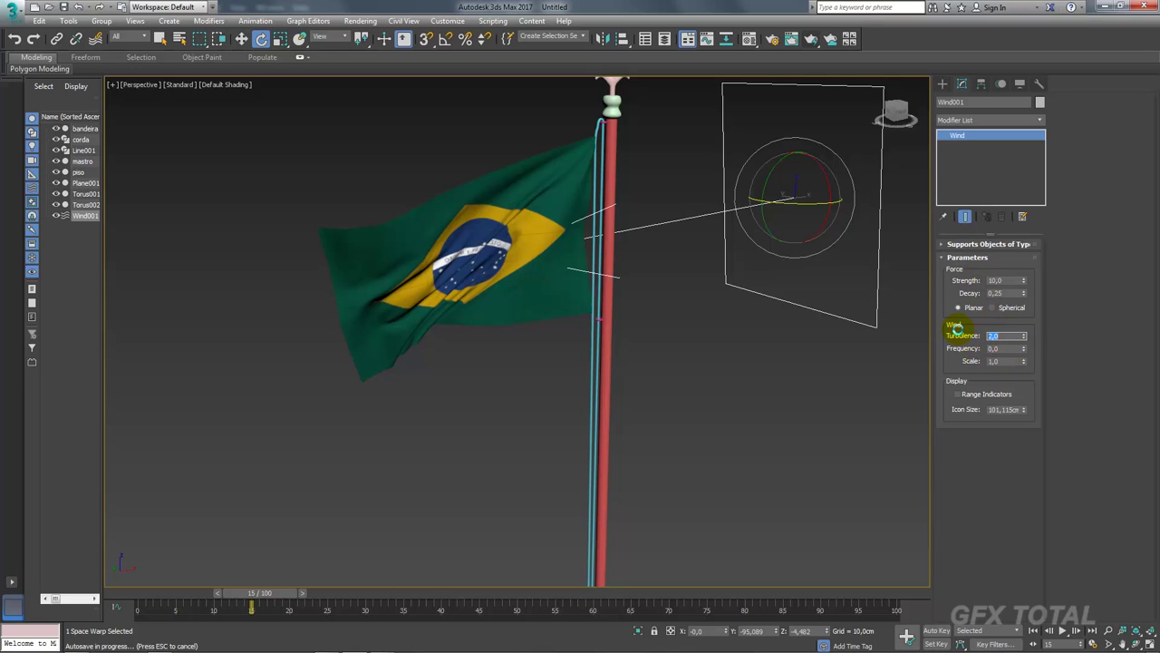
double_click(990, 349)
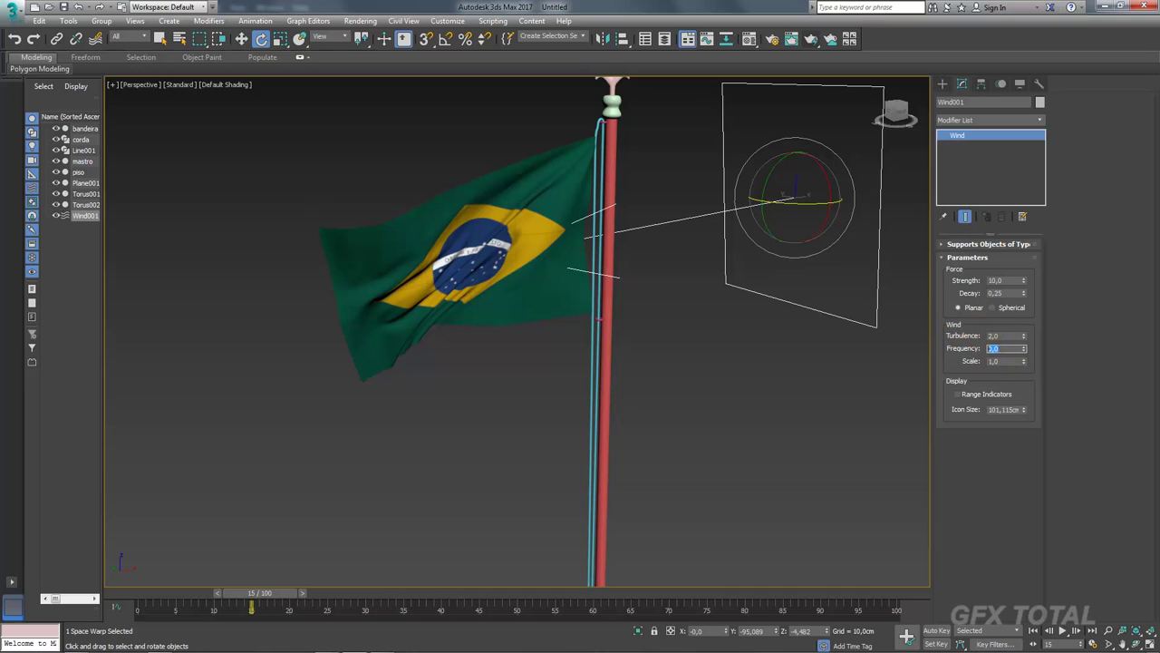
key(Return)
text(2)
key(Return)
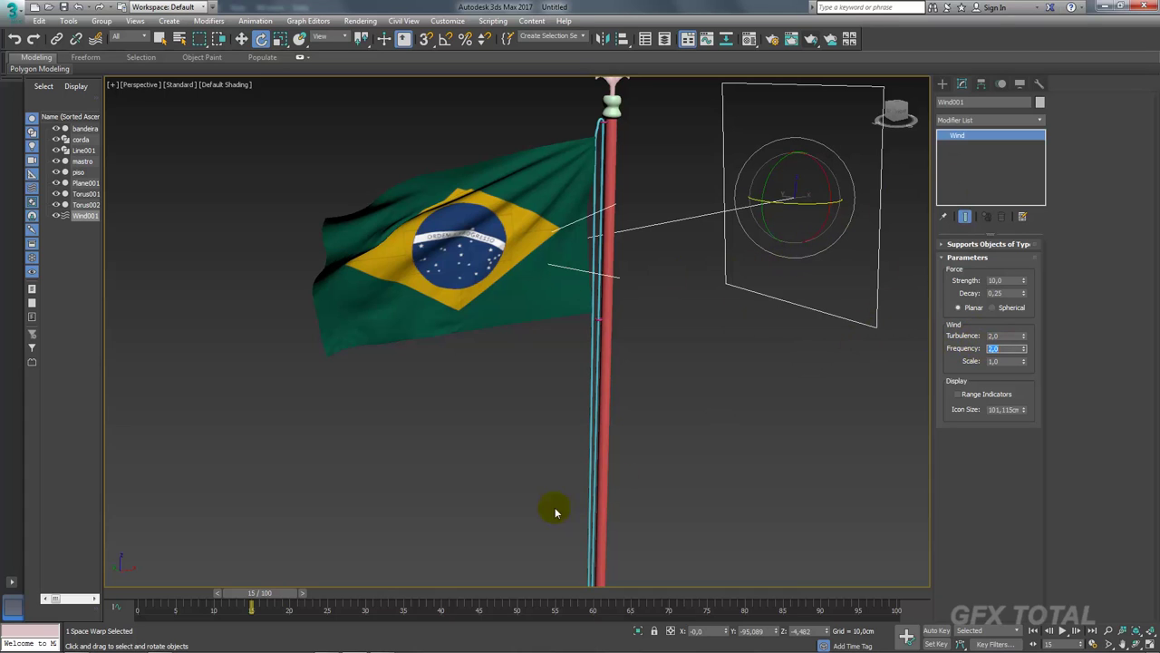
mouse_move(272, 596)
mouse_down()
mouse_move(401, 597)
mouse_move(127, 594)
mouse_up()
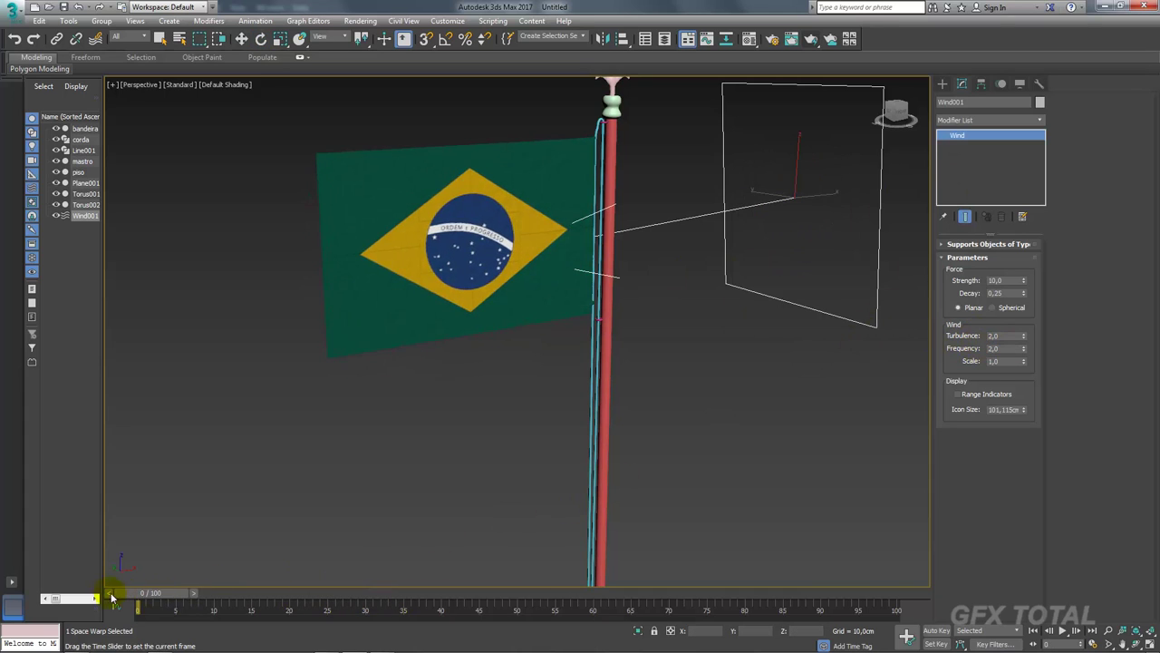
Erase and re-run the bandeira flag's cloth simulation with the turbulent wind, then scrub through it.
click(510, 227)
click(987, 374)
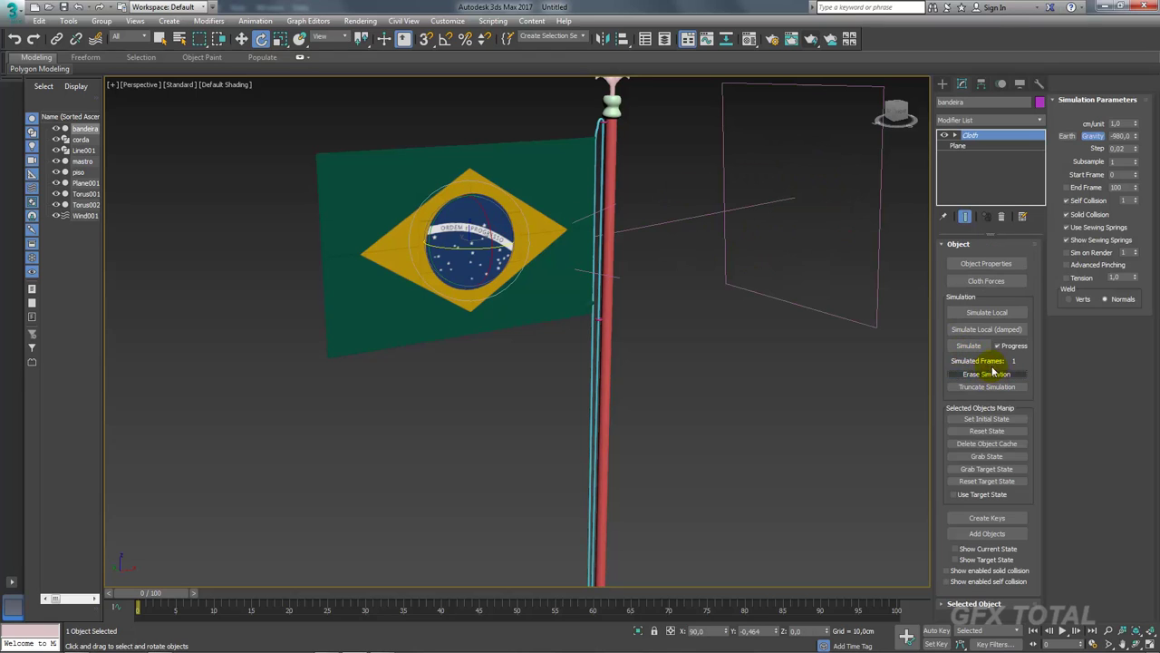
click(971, 347)
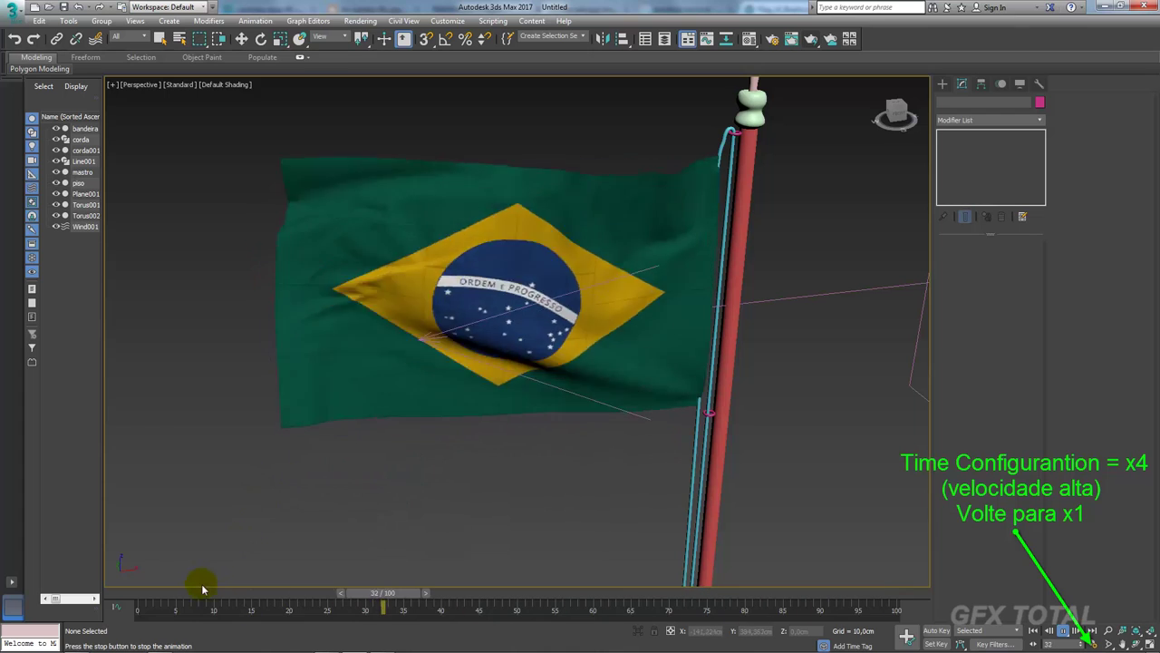
mouse_move(203, 589)
mouse_down()
mouse_move(164, 594)
mouse_move(287, 605)
mouse_move(836, 602)
mouse_move(137, 606)
mouse_up()
key(w)
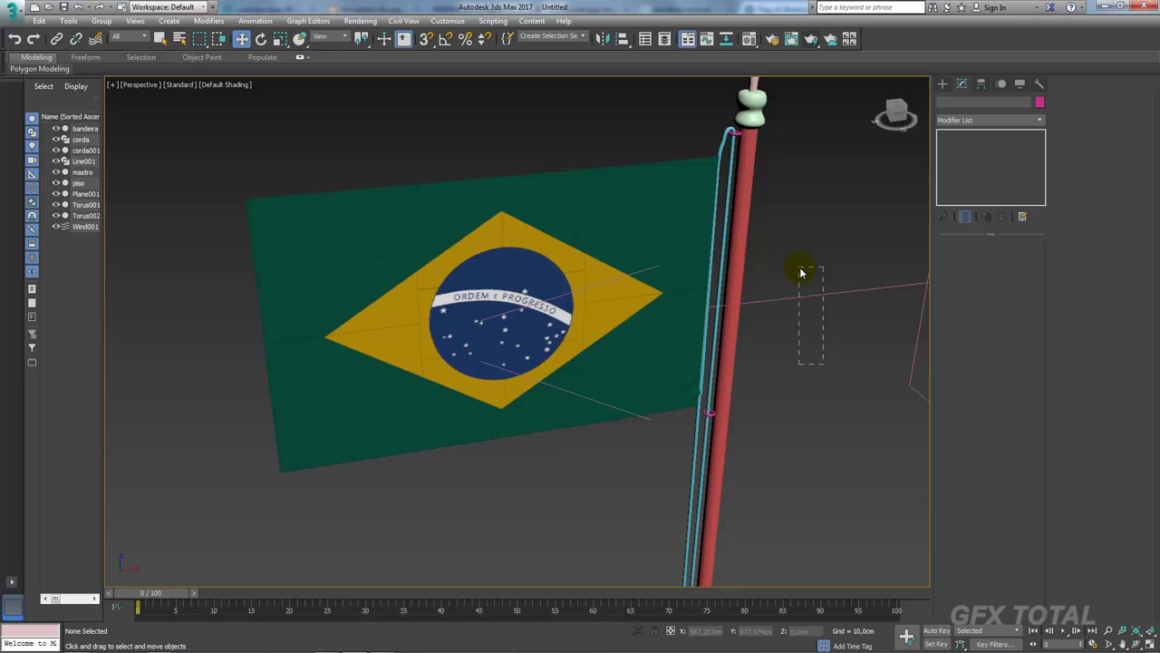
Keep Wind001 Strength at 10,0 and reset its Decay to 0,0.
drag(801, 272, 801, 272)
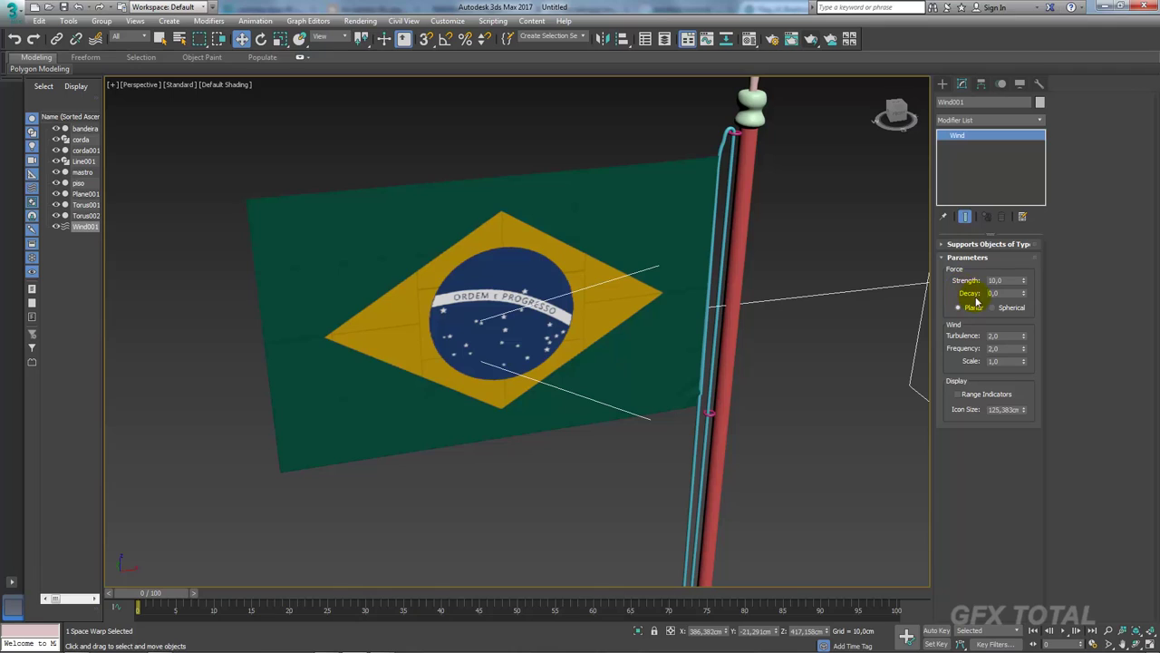
mouse_move(1009, 281)
mouse_down()
mouse_move(993, 278)
mouse_move(992, 291)
mouse_move(995, 280)
mouse_up()
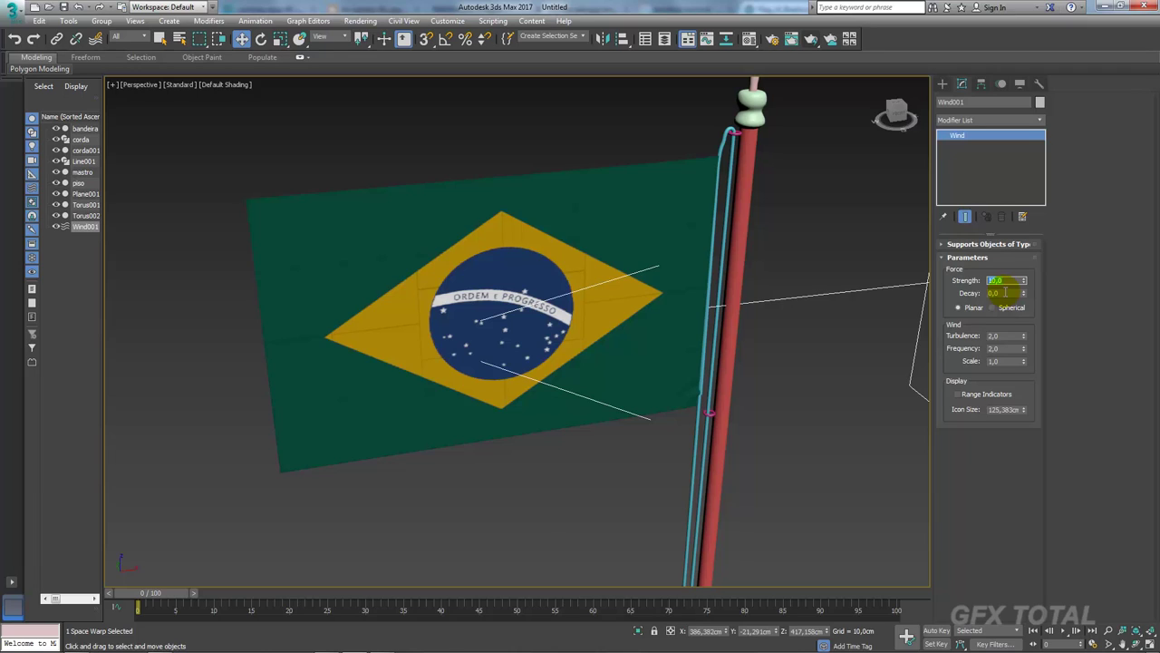
click(1006, 292)
text(0,5)
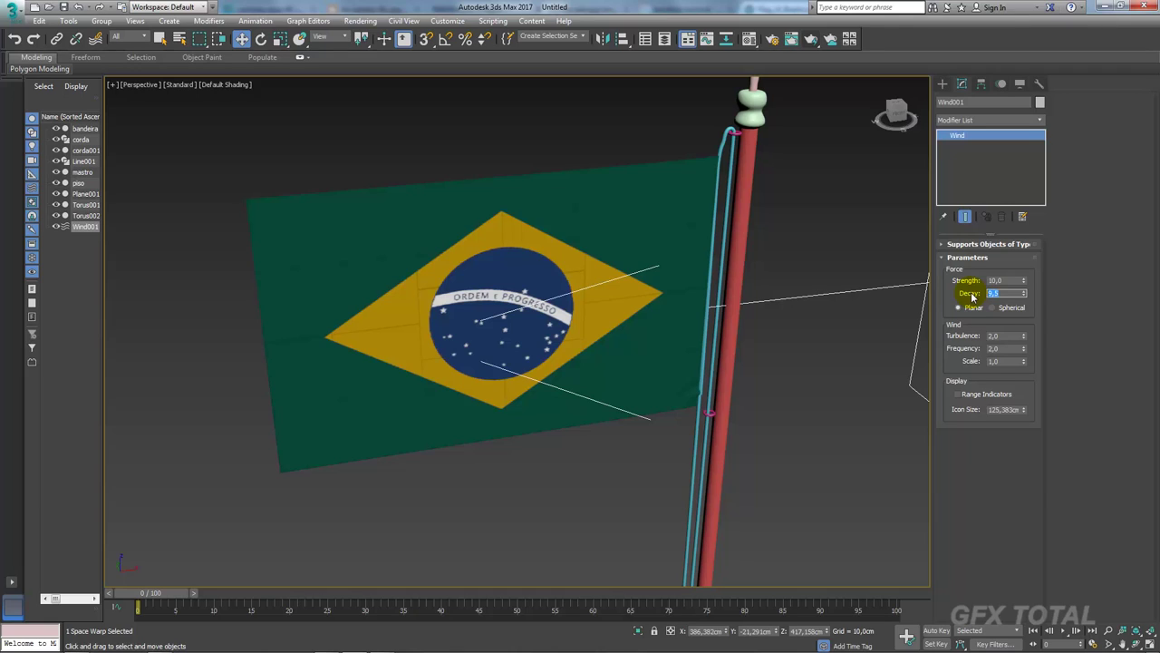
right_click(1024, 297)
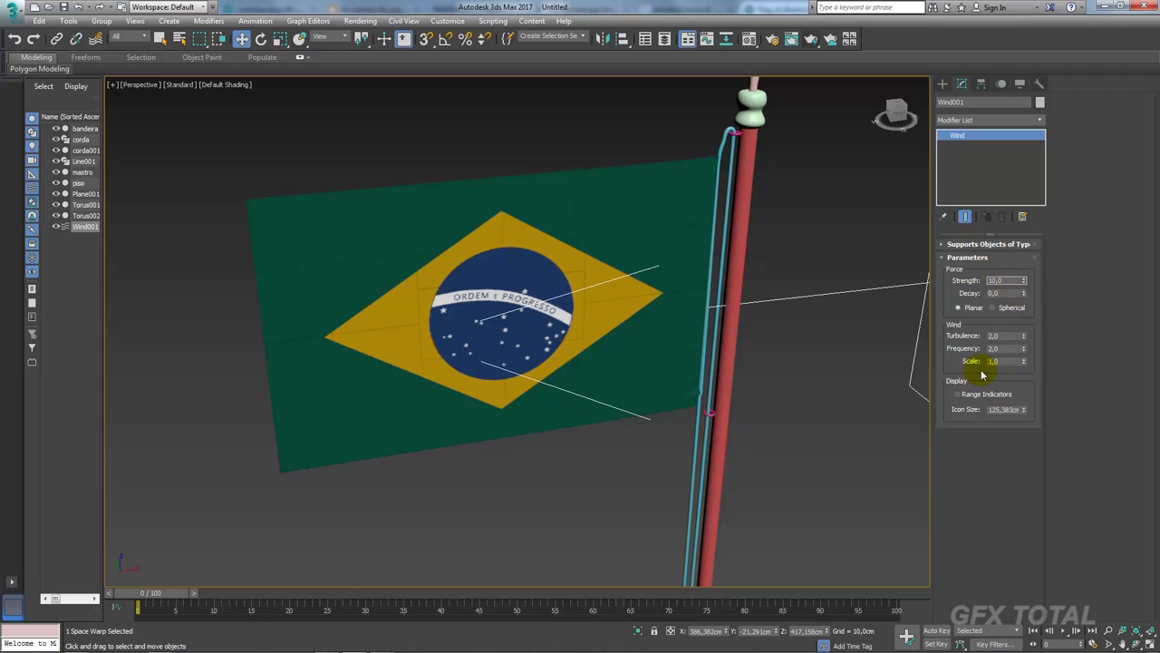
click(997, 336)
Scrub the timeline to frame 18 to preview the wind-blown flag.
drag(151, 596, 221, 596)
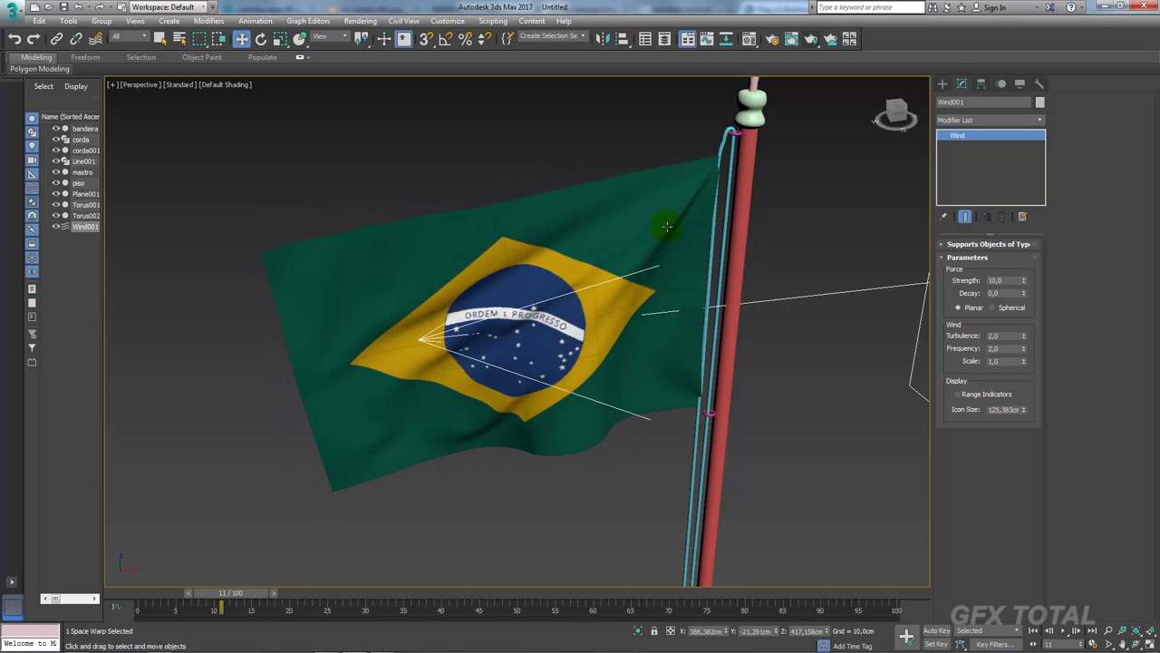
drag(222, 595, 288, 596)
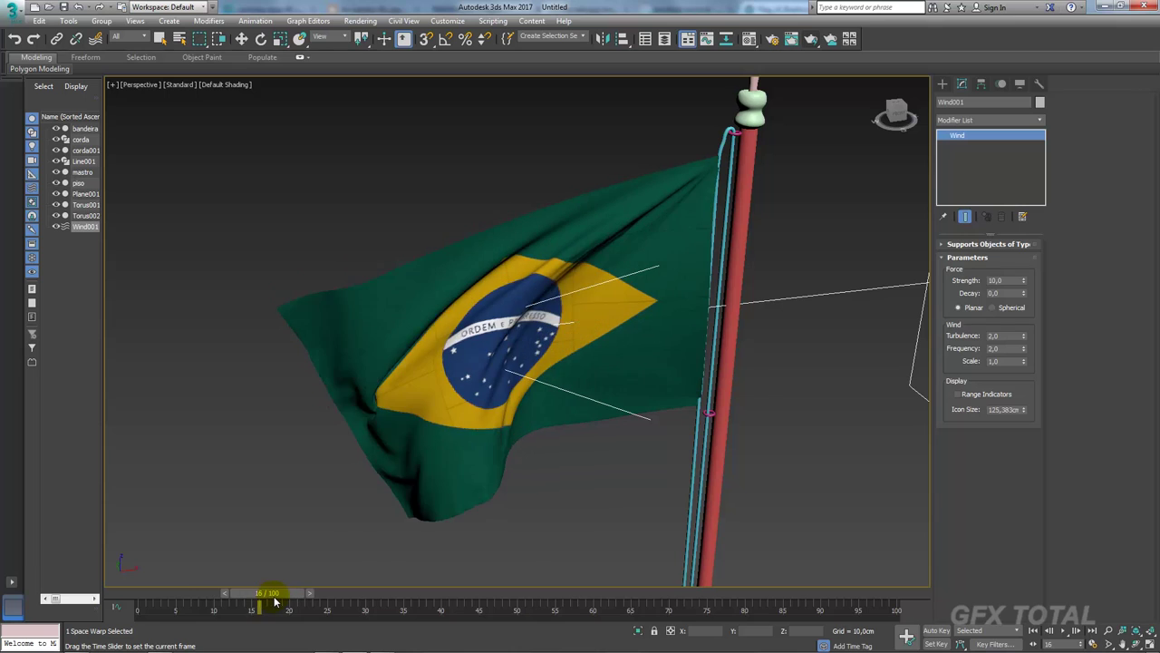
key(w)
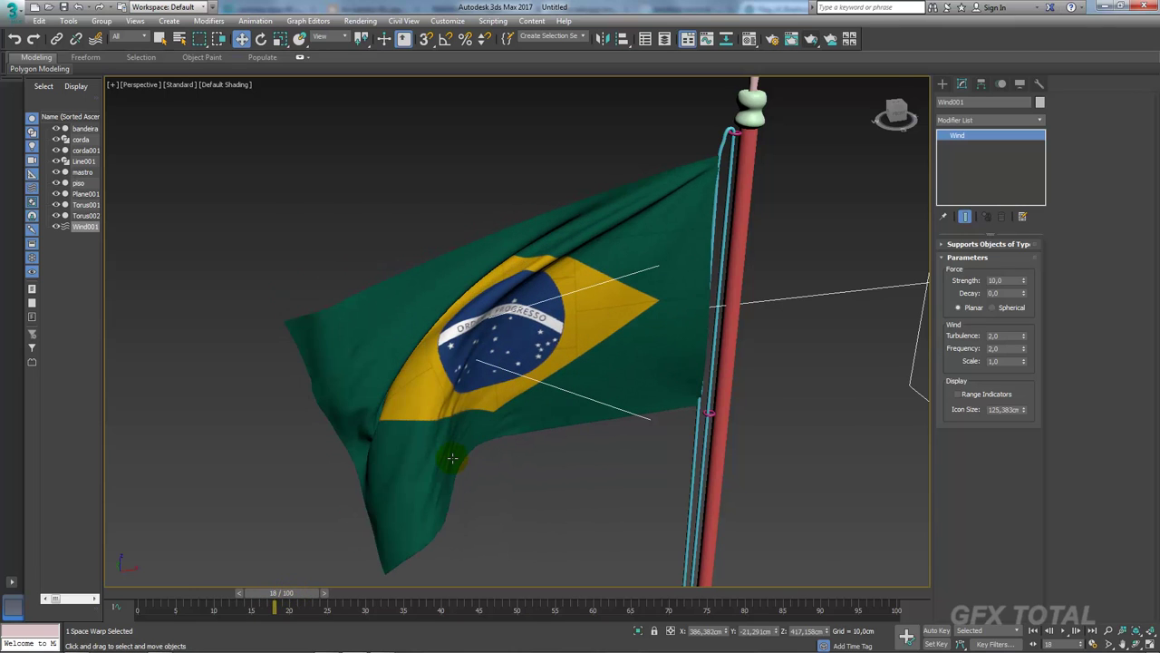
scroll(458, 459, up, 5)
scroll(458, 459, down, 3)
scroll(441, 351, up, 4)
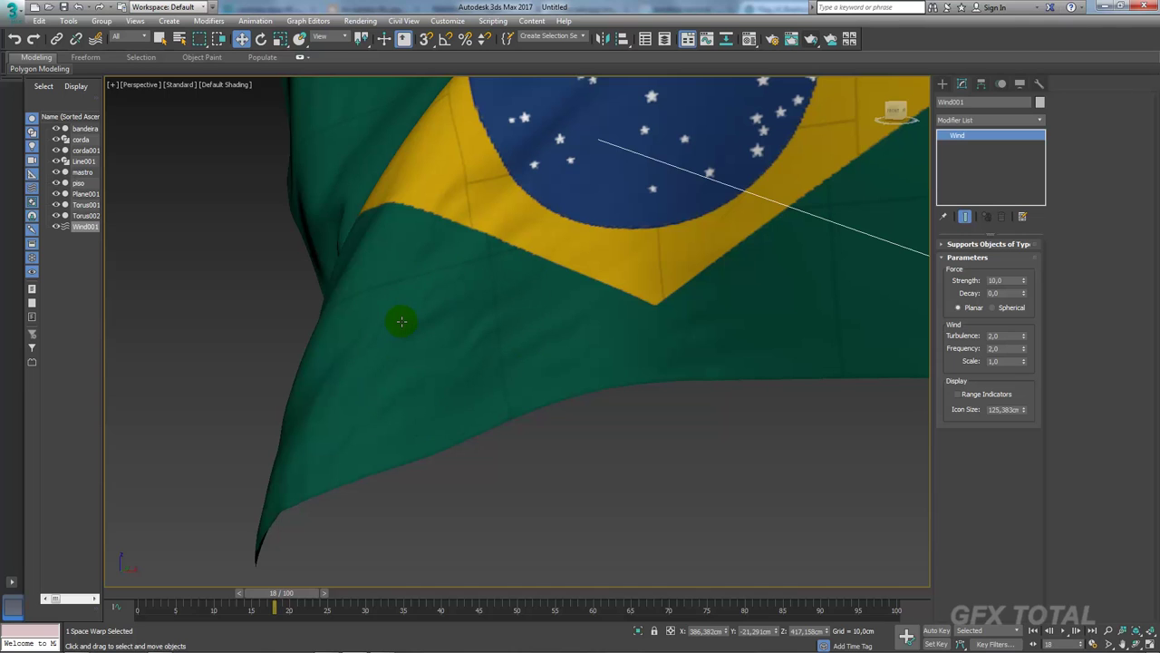
scroll(403, 322, down, 4)
scroll(436, 340, up, 2)
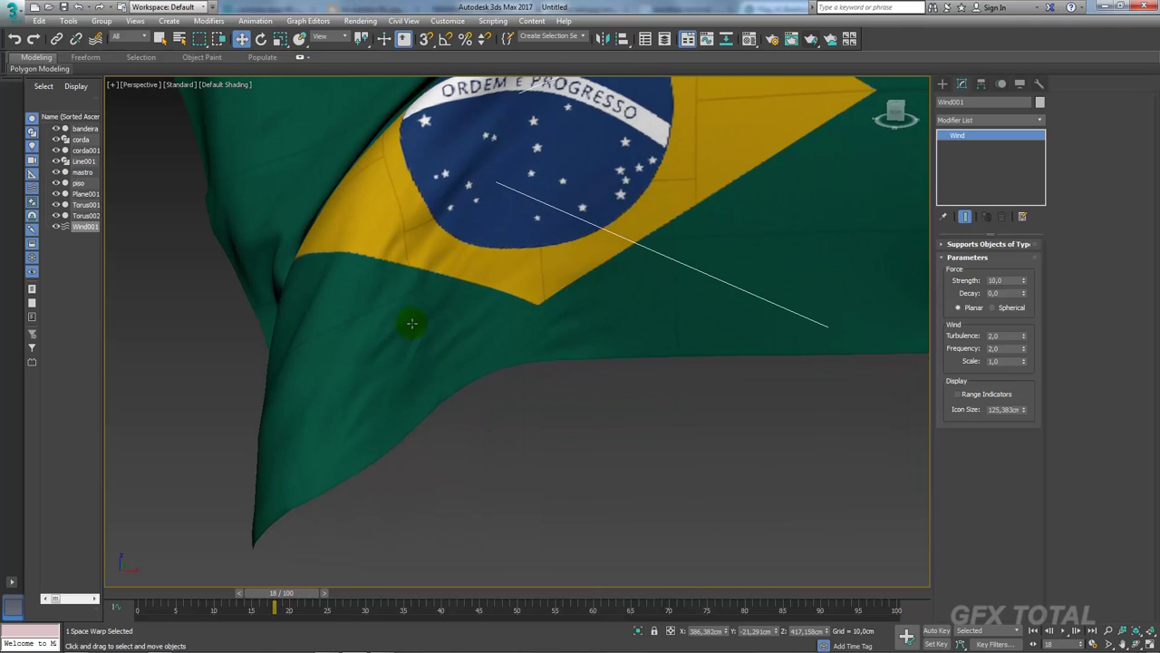
Orbit around the flag and pole, then step the animation back to frame 16.
mouse_move(411, 322)
alt+middle_down()
mouse_move(427, 289)
mouse_move(462, 316)
mouse_move(523, 334)
alt+middle_up()
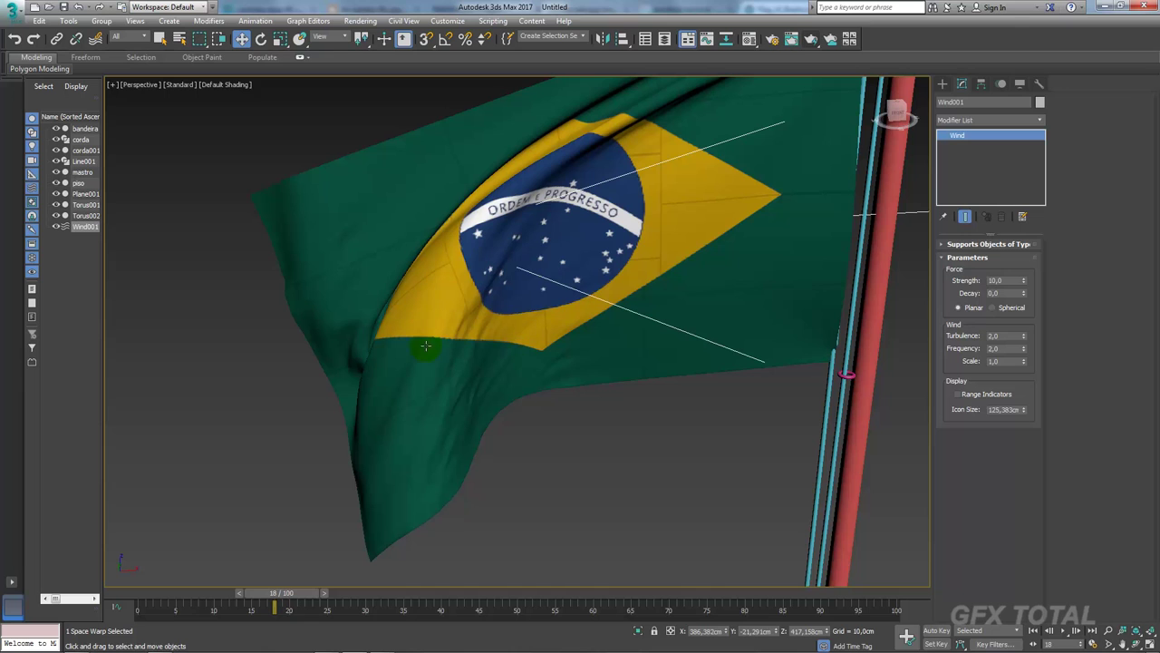
mouse_move(469, 395)
alt+middle_down()
mouse_move(461, 422)
mouse_move(547, 267)
alt+middle_up()
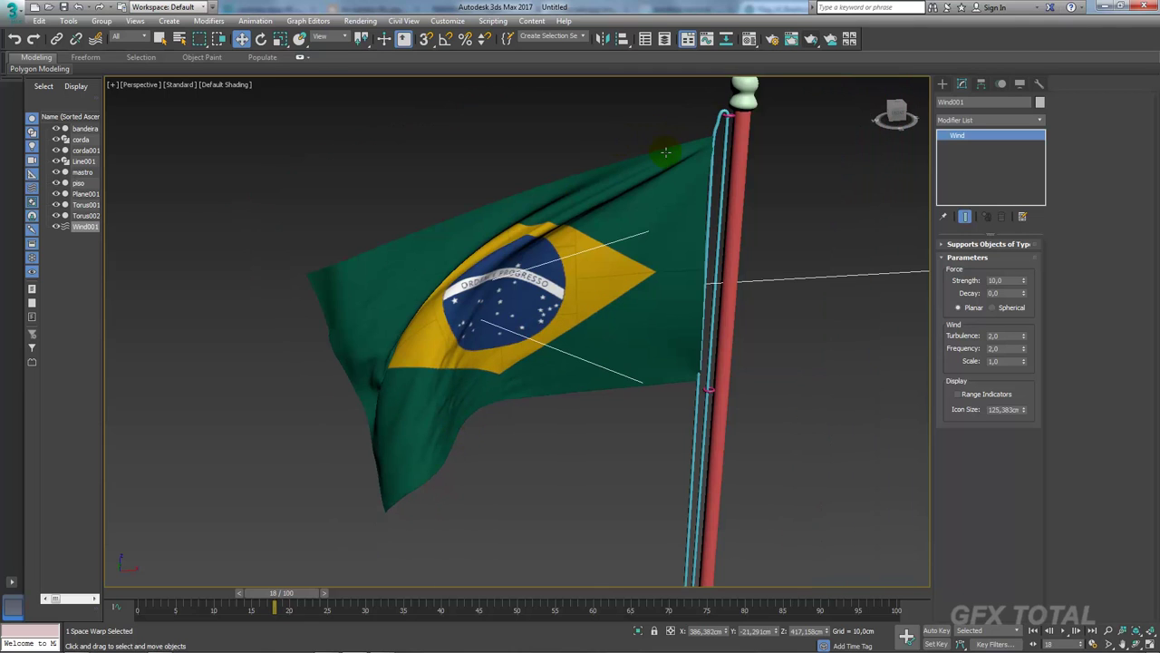
mouse_move(288, 601)
mouse_down()
mouse_move(574, 602)
mouse_move(136, 596)
mouse_move(367, 606)
mouse_move(247, 597)
mouse_move(261, 598)
mouse_up()
key(w)
mouse_move(481, 484)
middle_down()
mouse_move(353, 497)
mouse_move(374, 543)
middle_up()
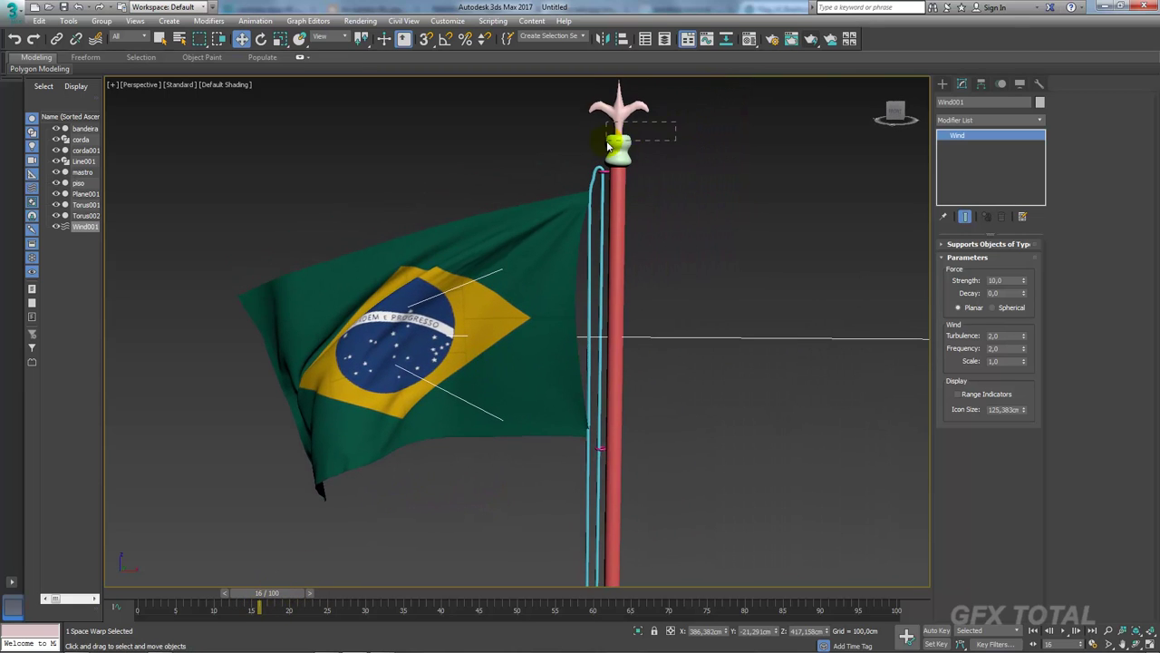
Deselect the wind and select the flagpole with its attached objects.
click(608, 145)
ctrl+click(620, 191)
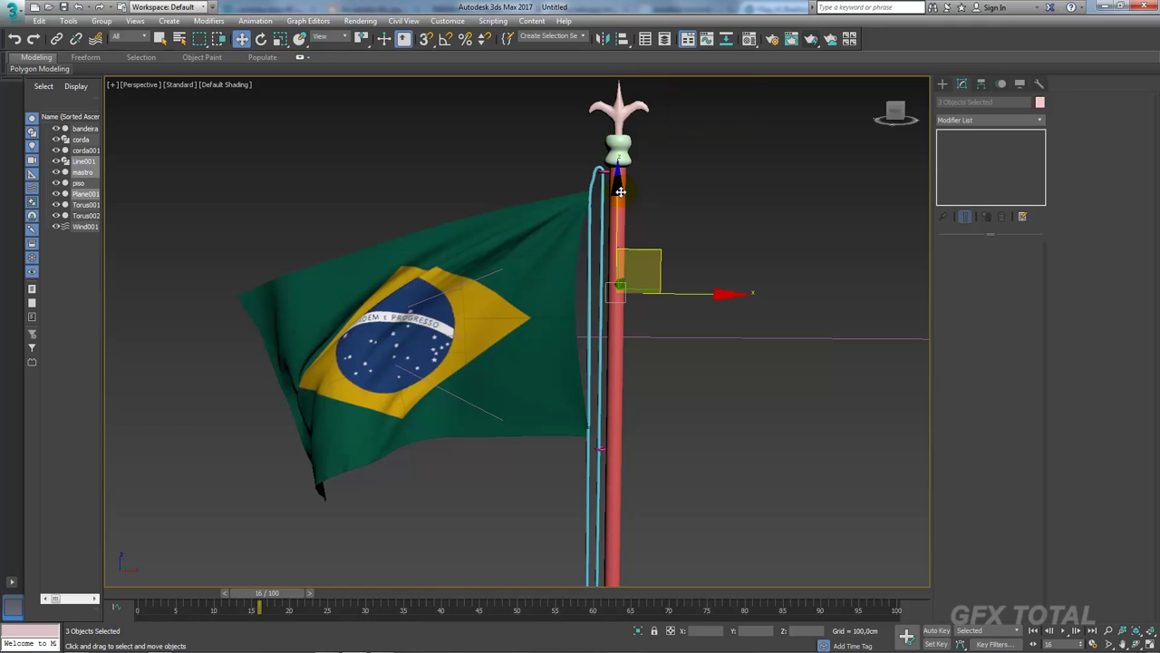
click(749, 39)
click(896, 72)
Assign NVIDIA mental ray as the production renderer in Render Setup.
click(771, 39)
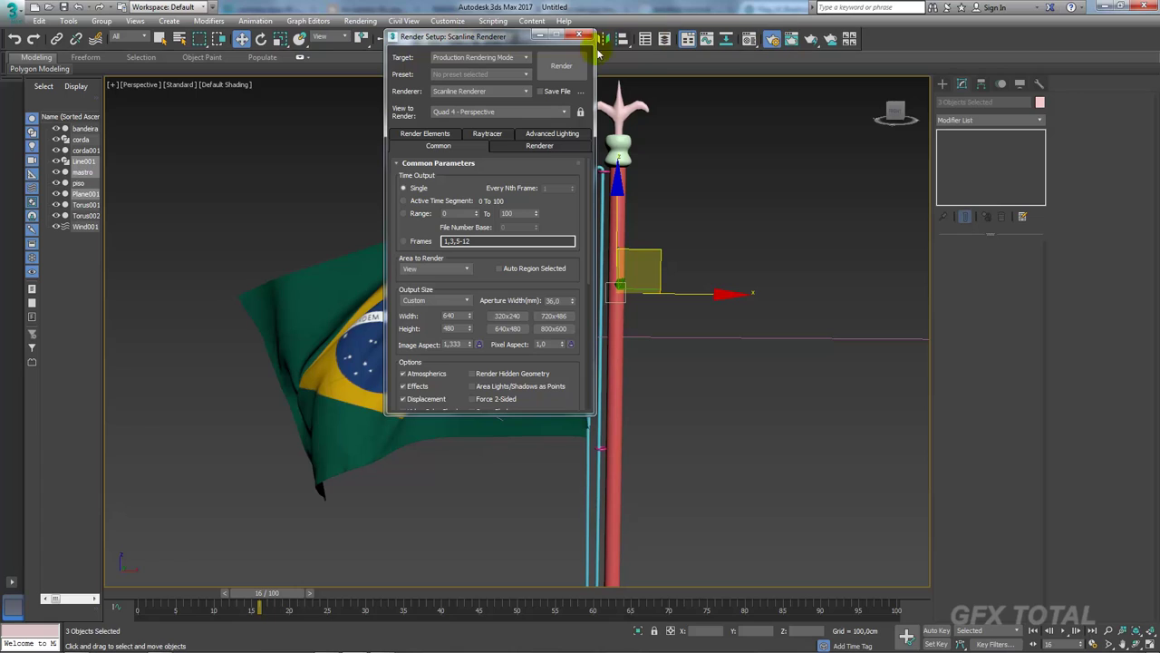
drag(475, 37, 514, 41)
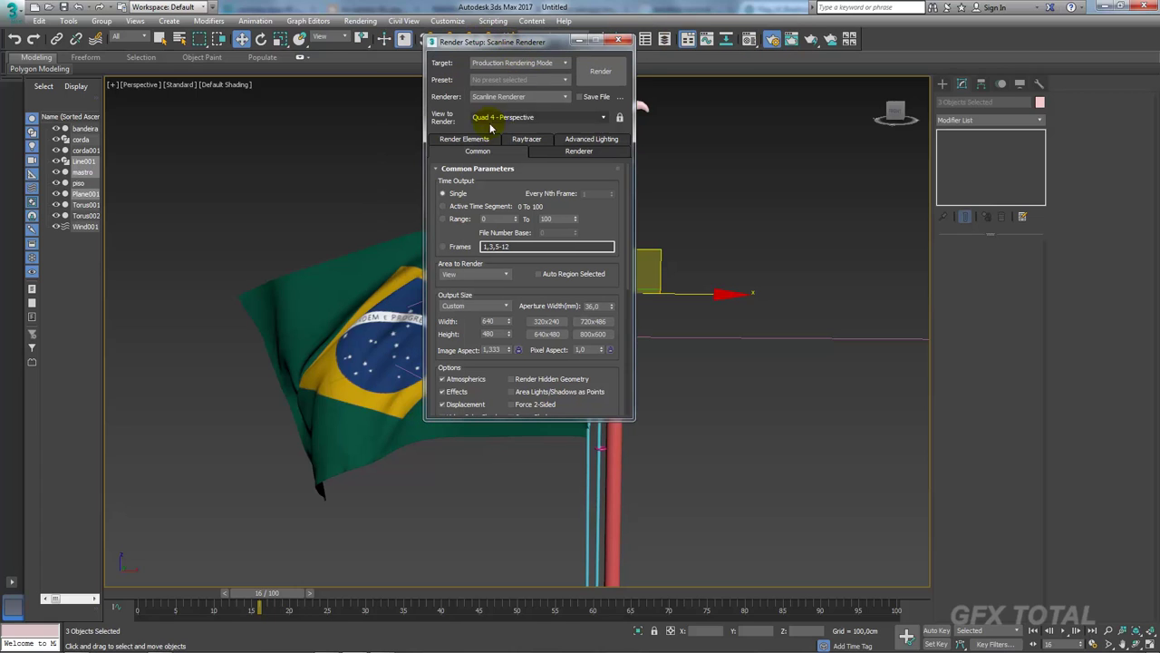
click(549, 64)
click(562, 63)
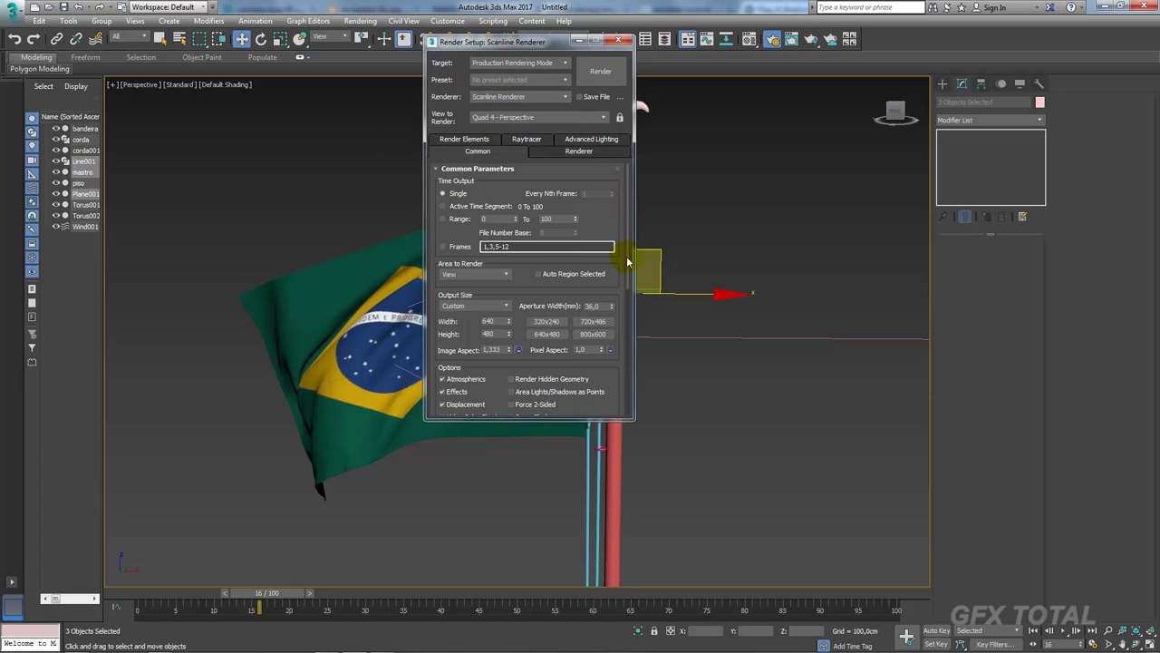
drag(628, 261, 626, 412)
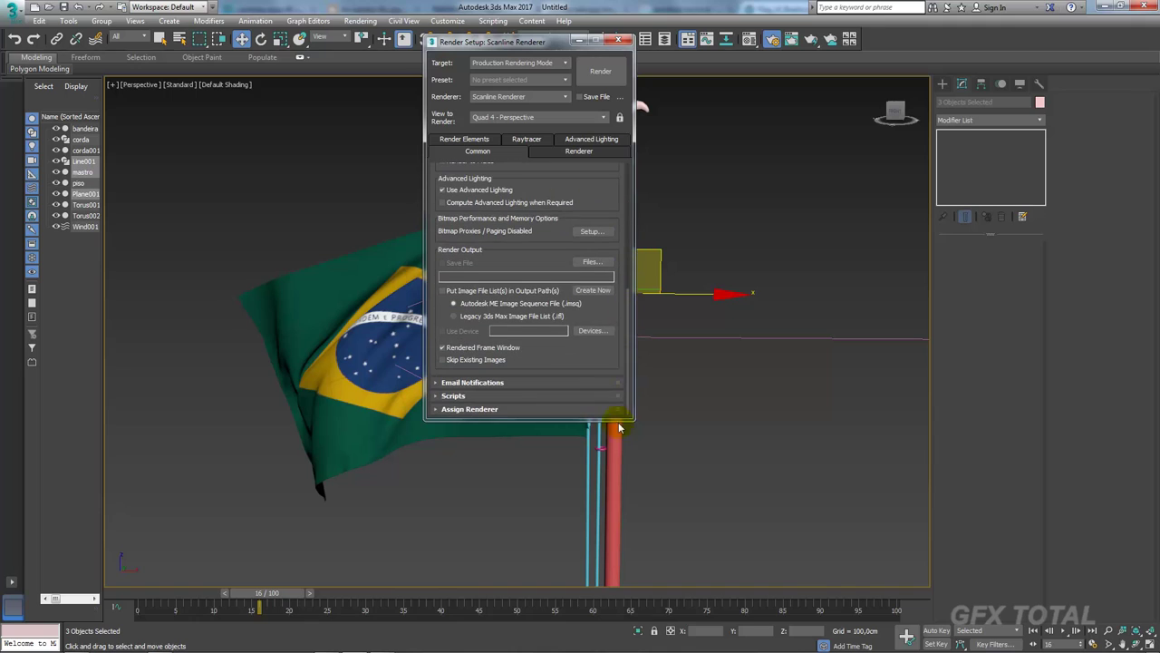
click(461, 409)
click(594, 356)
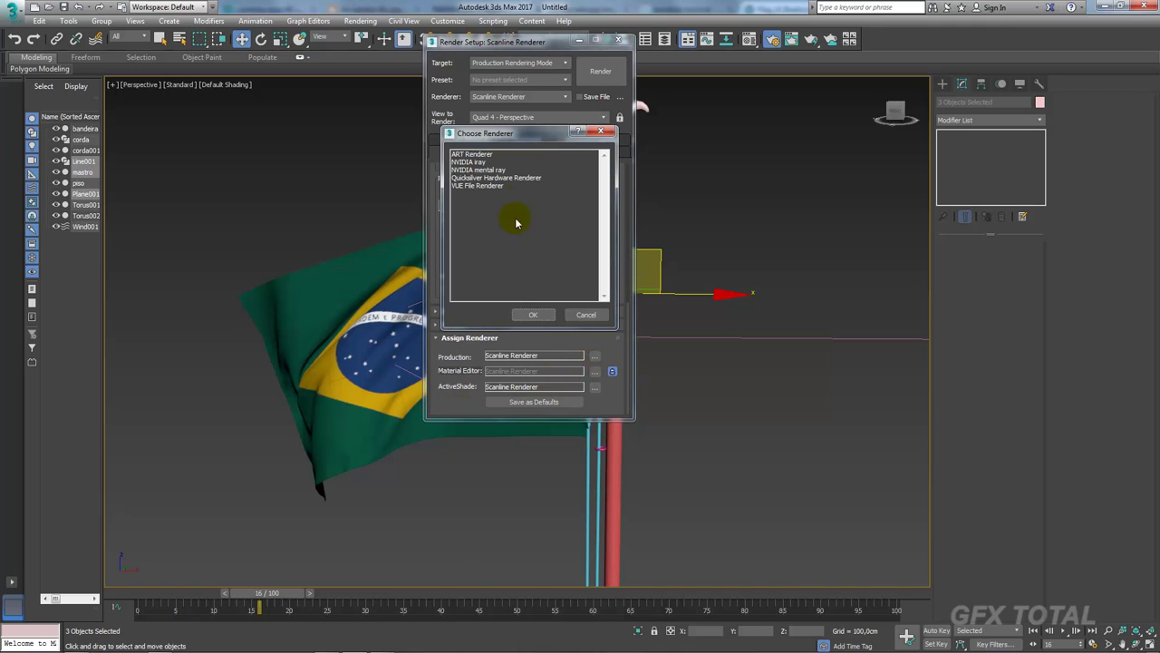
double_click(487, 170)
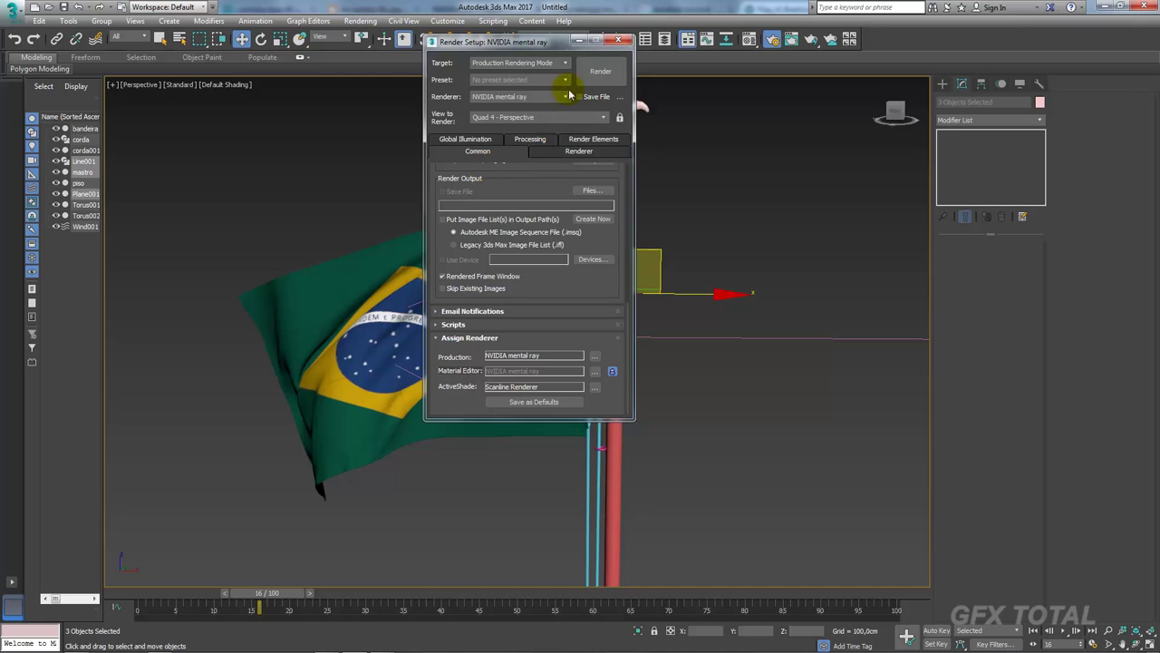
click(748, 40)
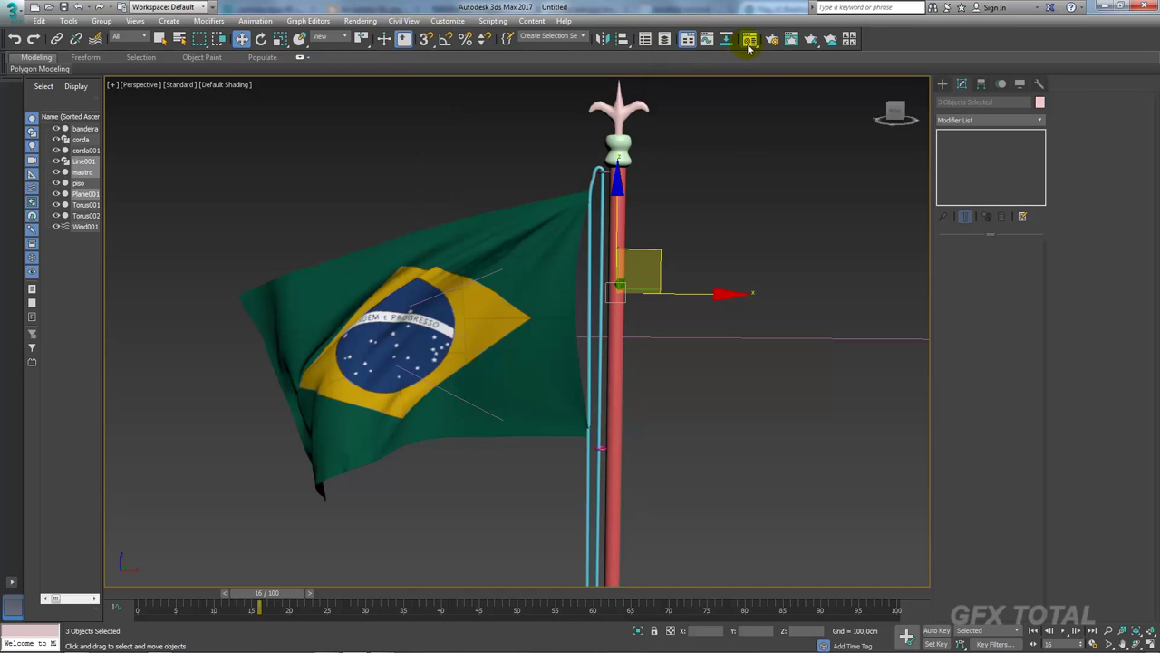
Rename an empty material slot to bandeira and make it an Arch & Design material.
drag(765, 75, 759, 75)
click(709, 144)
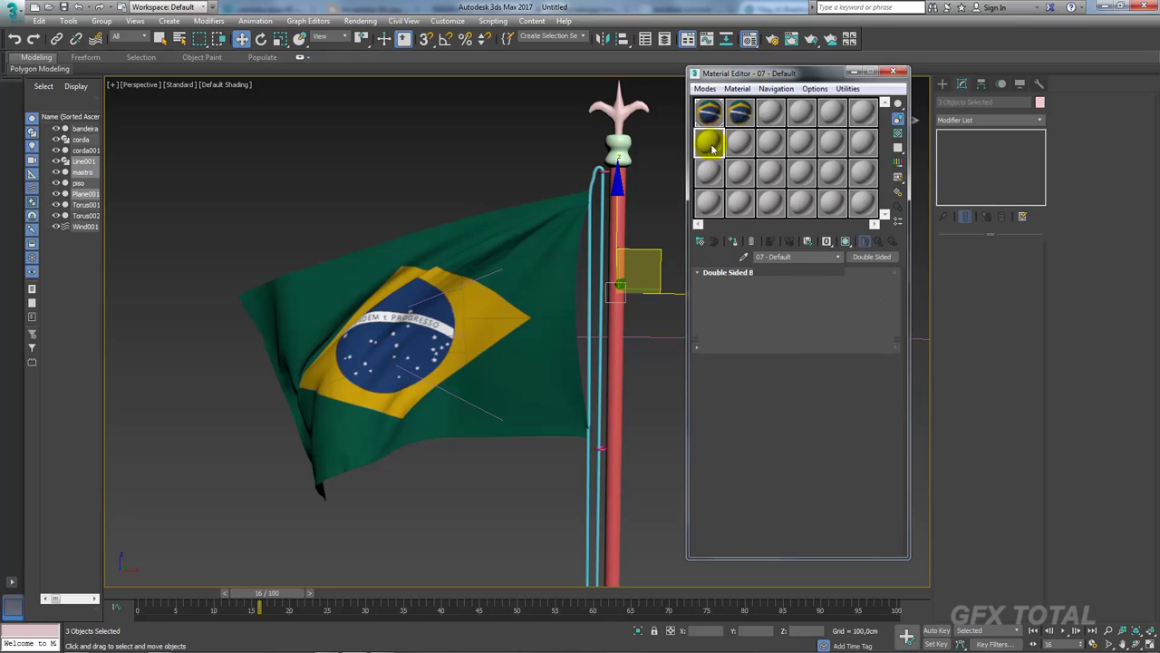
click(809, 261)
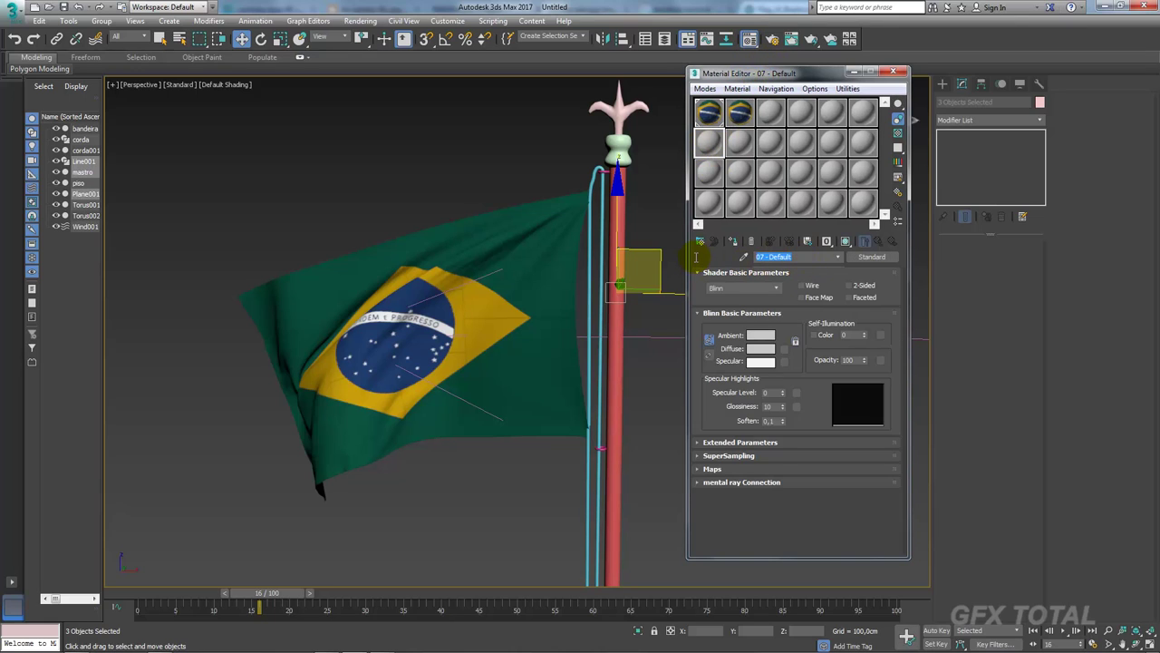
text(bandeira)
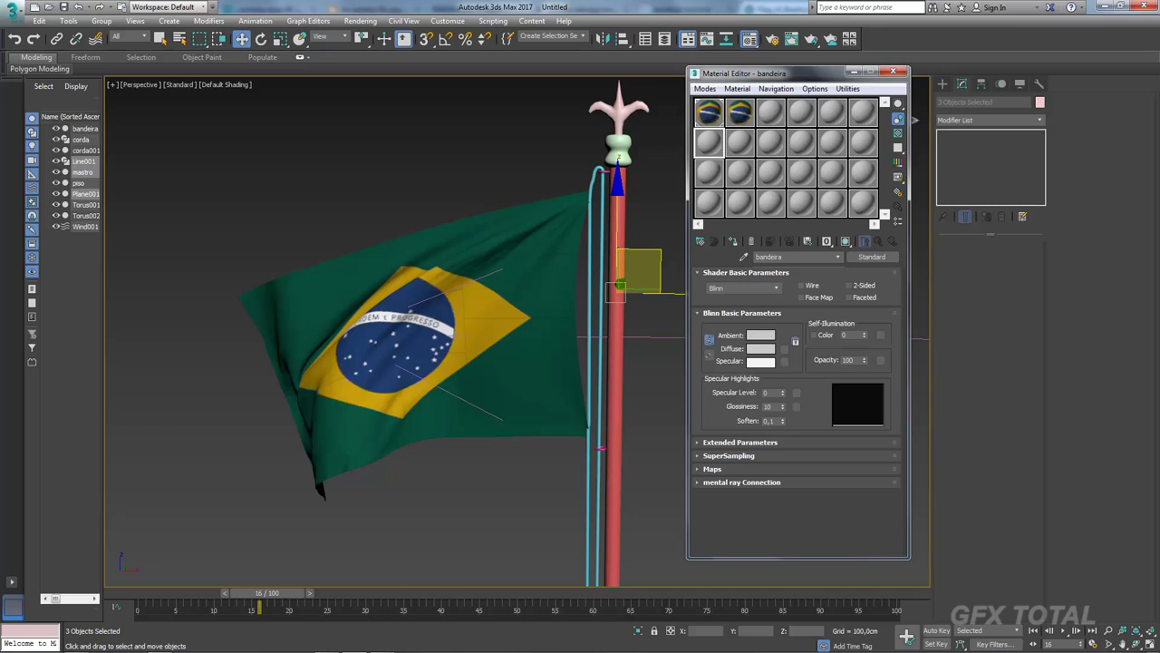
click(872, 257)
scroll(518, 362, down, 2)
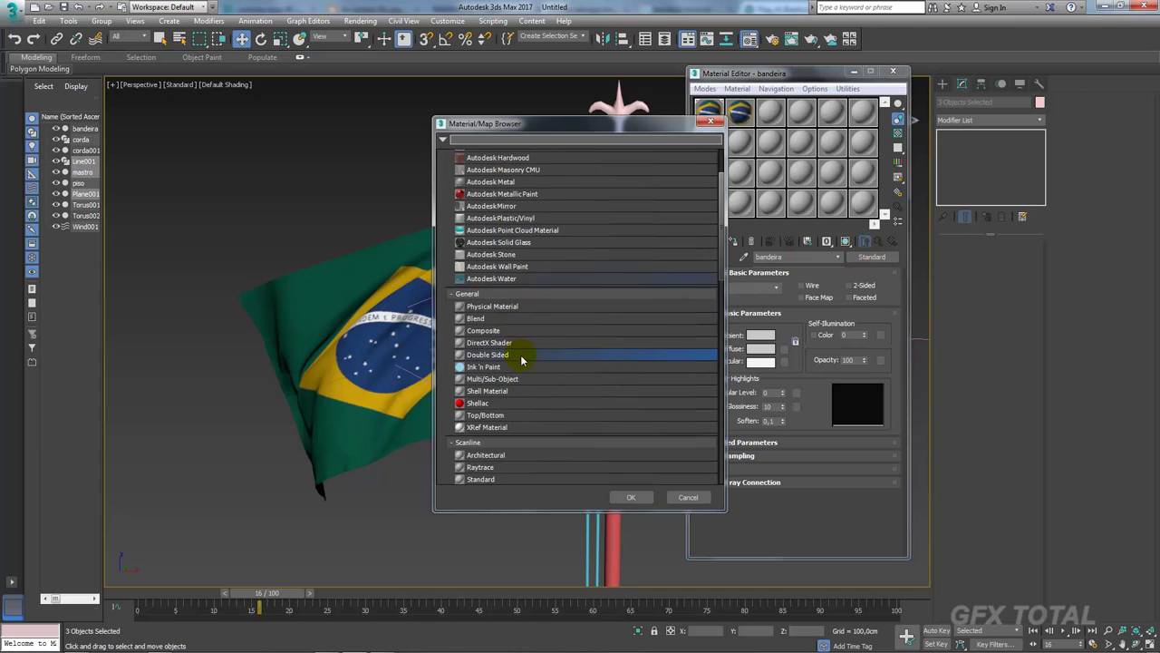
scroll(533, 360, down, 4)
scroll(535, 357, down, 2)
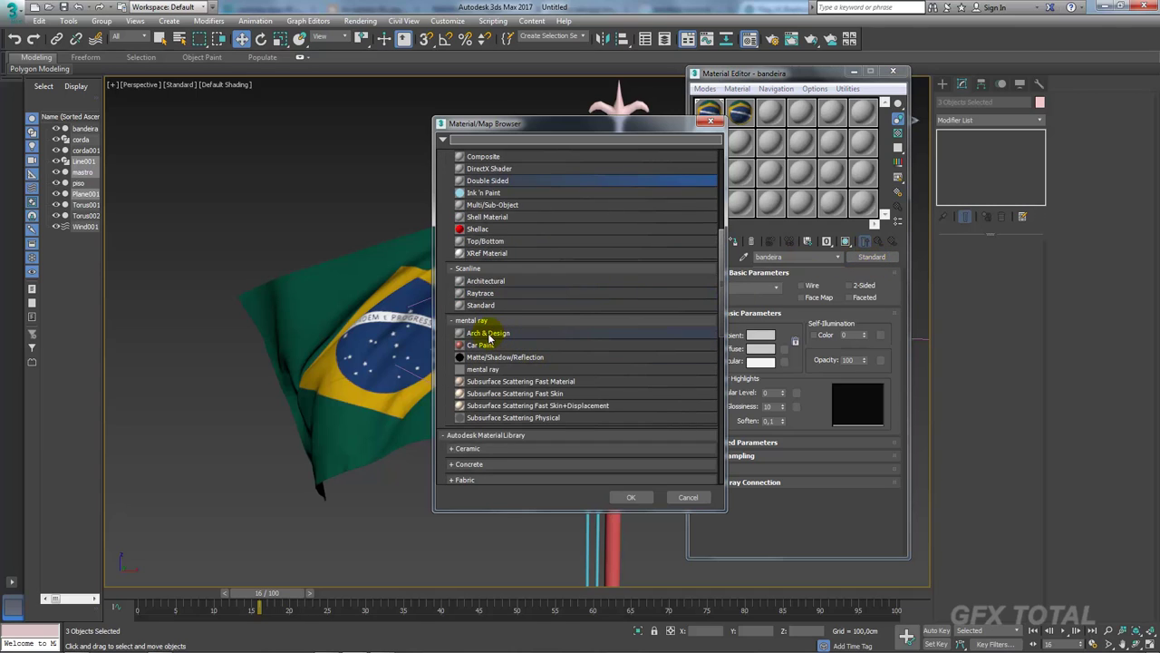
double_click(489, 335)
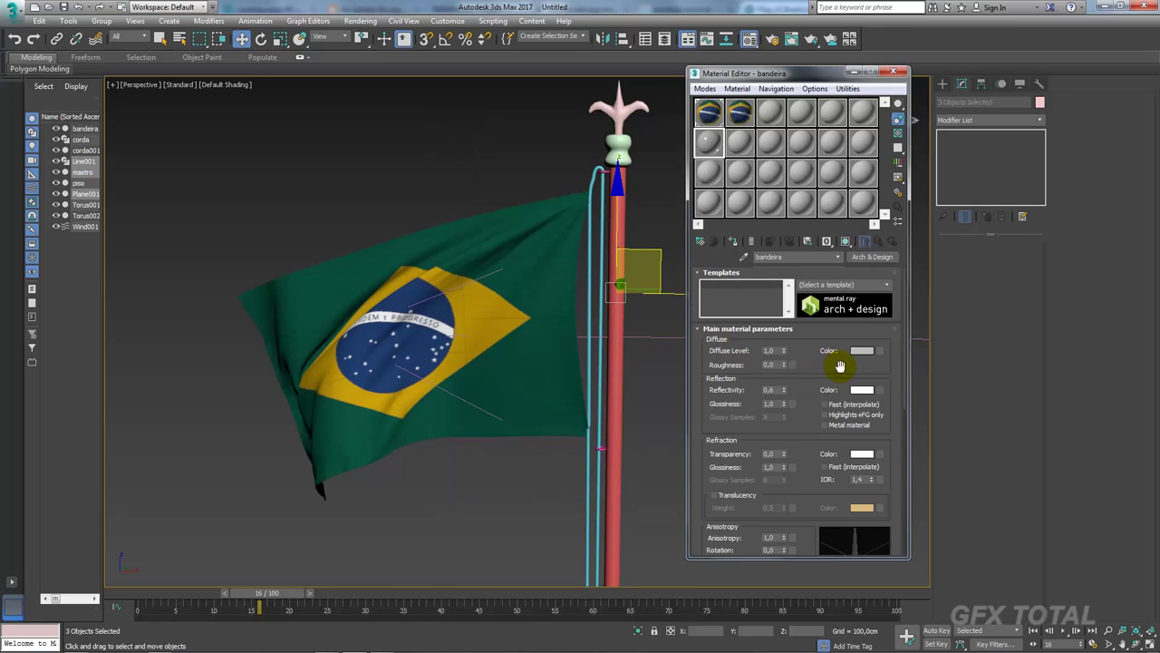
Copy the flag texture map and paste it as an instance into bandeira's Diffuse slot.
click(740, 141)
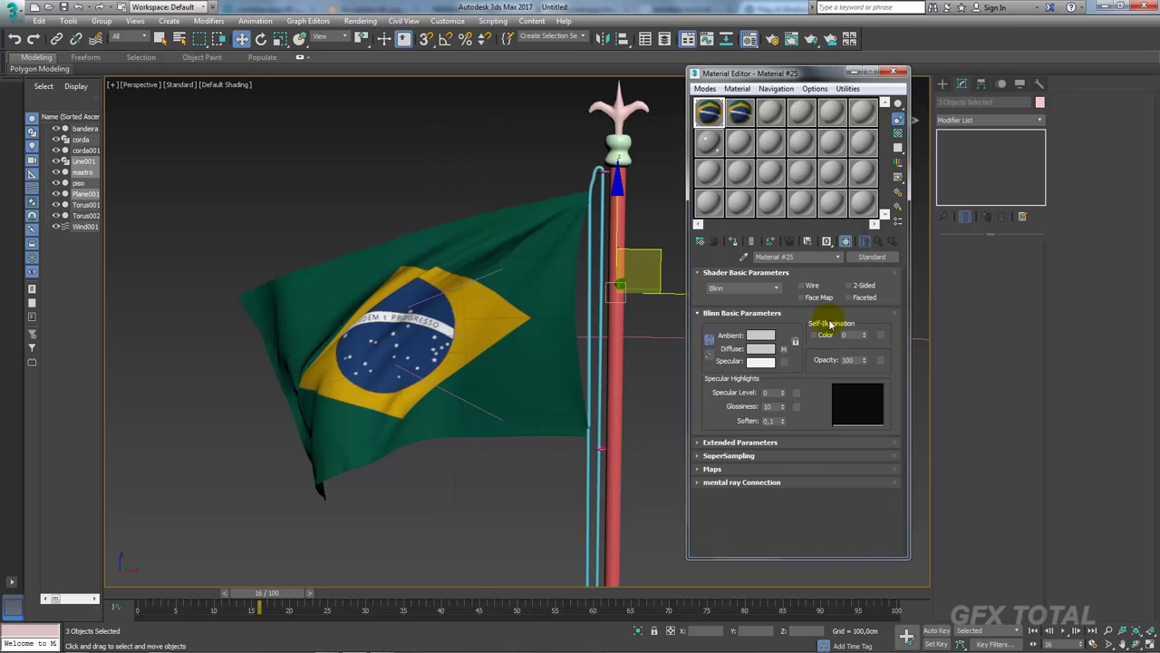
right_click(784, 348)
click(809, 361)
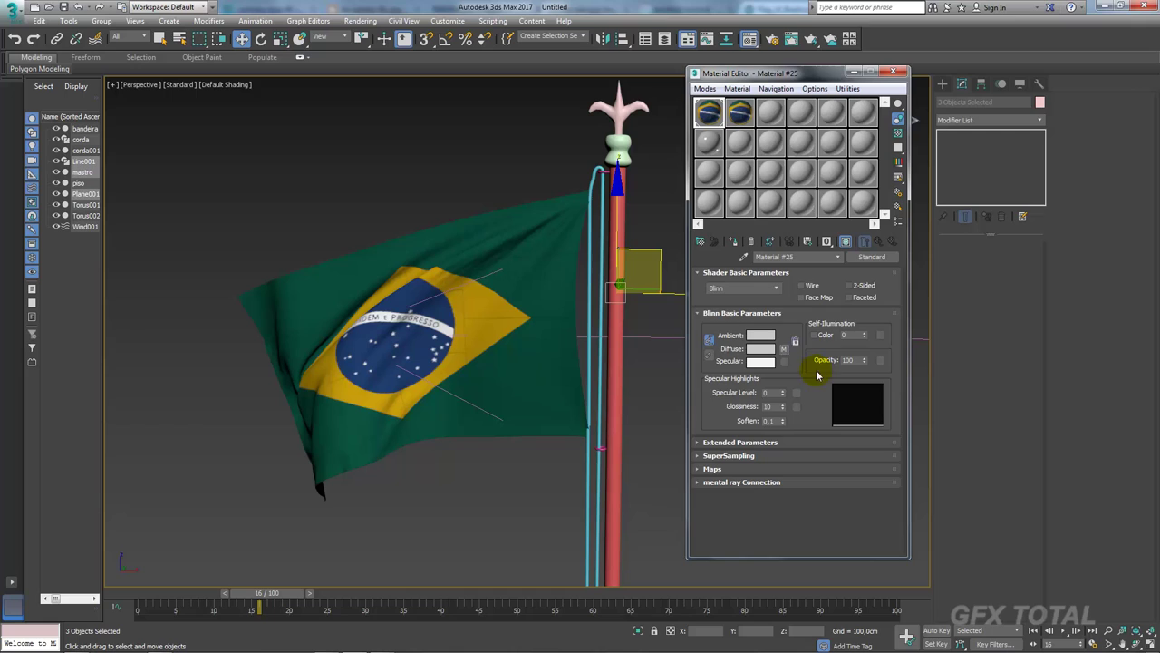
click(711, 140)
right_click(883, 352)
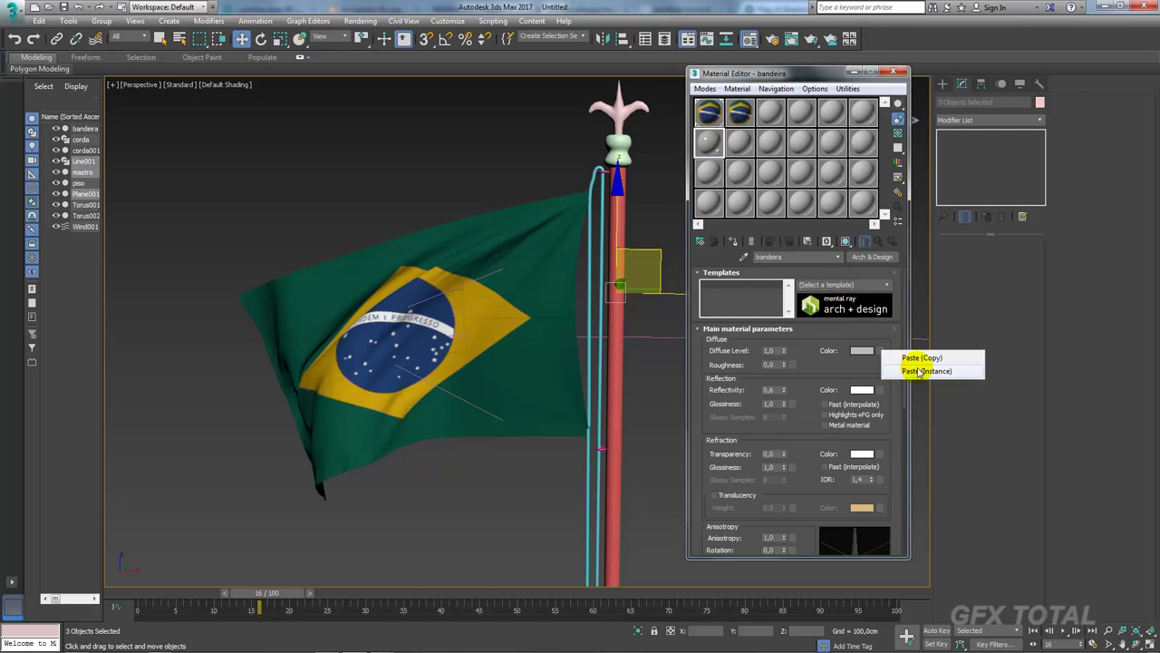
click(917, 371)
Preview bandeira magnified on a checkered background and set its Reflectivity to 0,0.
double_click(710, 142)
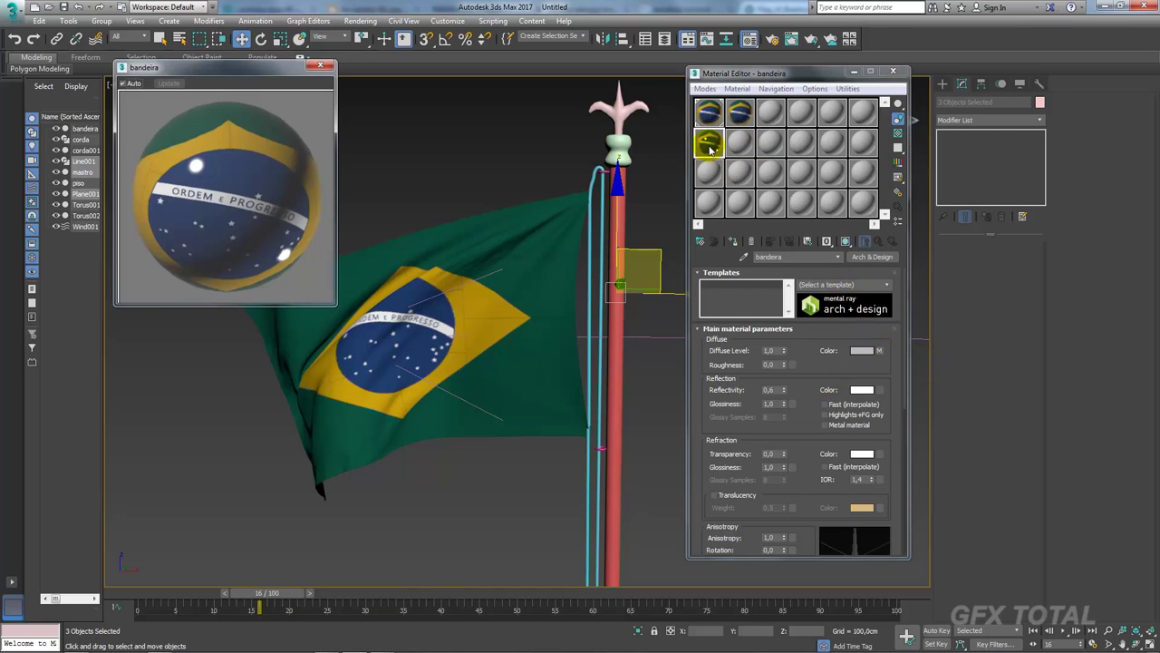
click(897, 133)
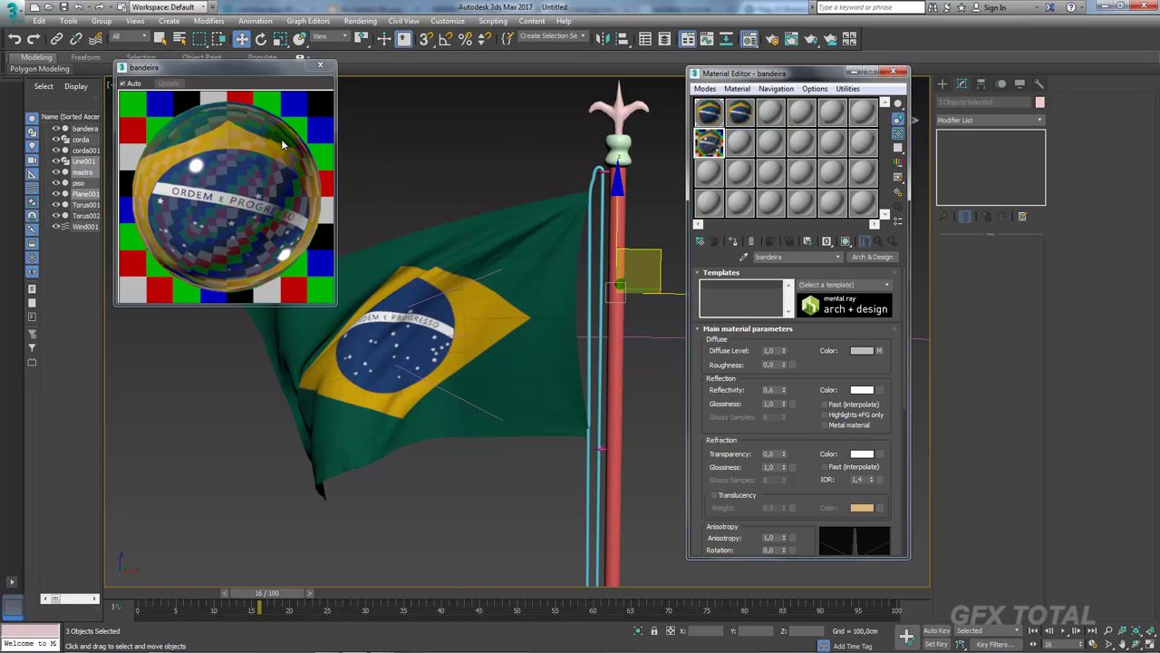
right_click(785, 392)
mouse_move(801, 403)
mouse_down()
mouse_move(796, 297)
mouse_move(771, 277)
mouse_up()
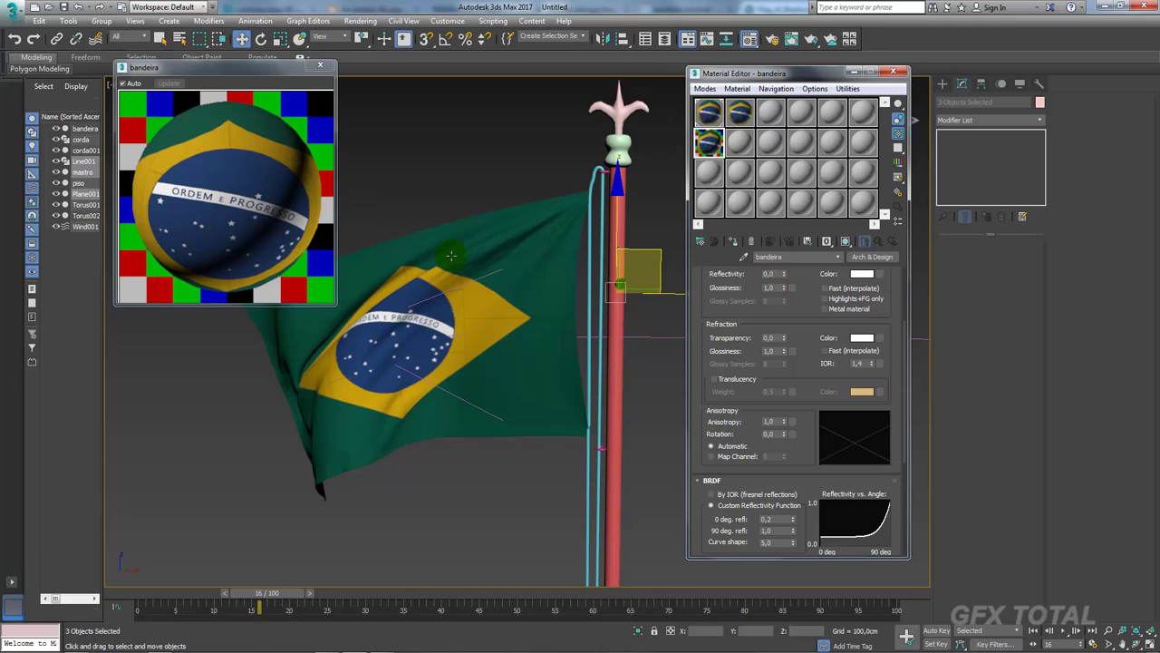
drag(810, 388, 804, 150)
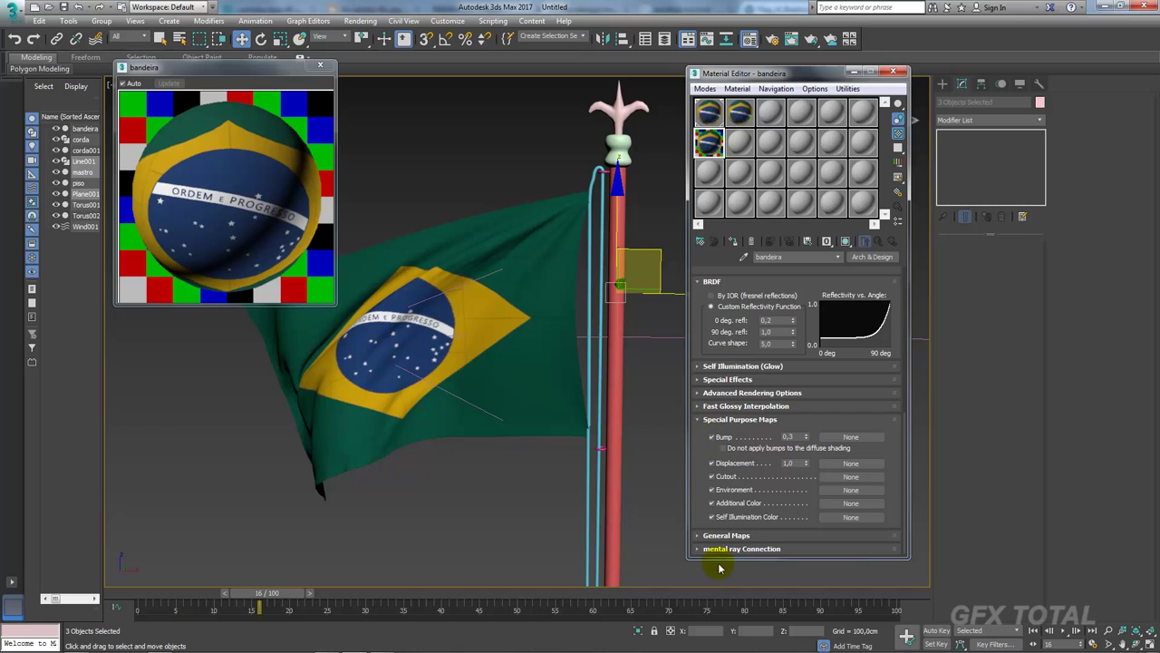
Assign a Bitmap map to the bandeira material's Cutout channel.
click(701, 536)
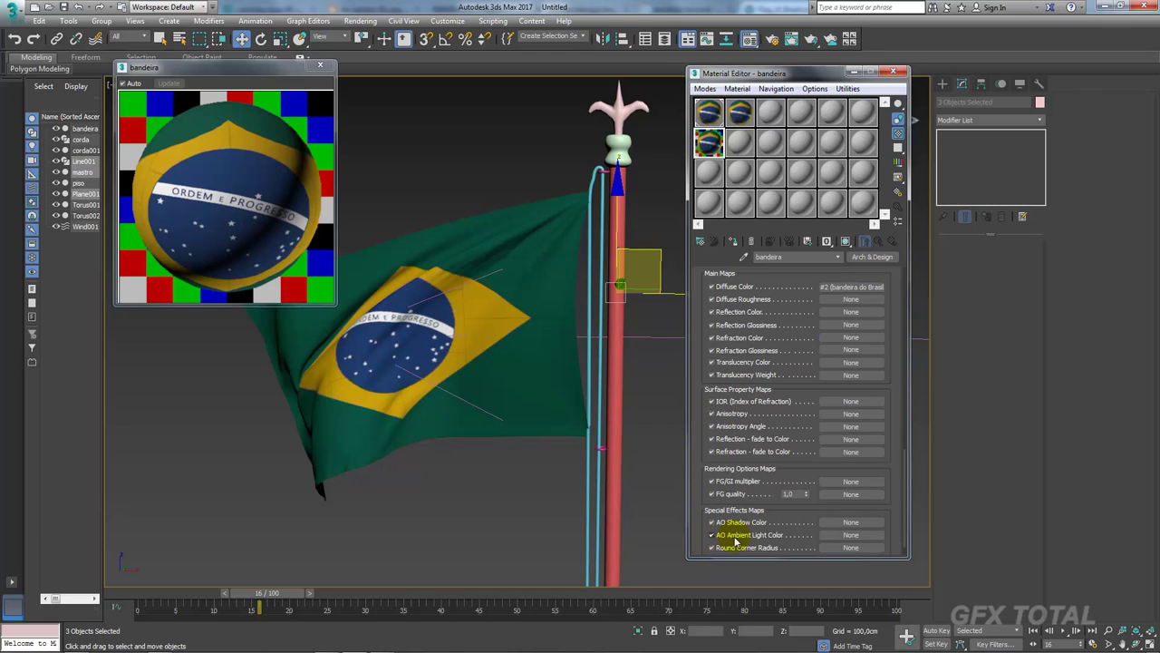
scroll(702, 466, down, 3)
scroll(705, 480, down, 2)
scroll(706, 490, up, 1)
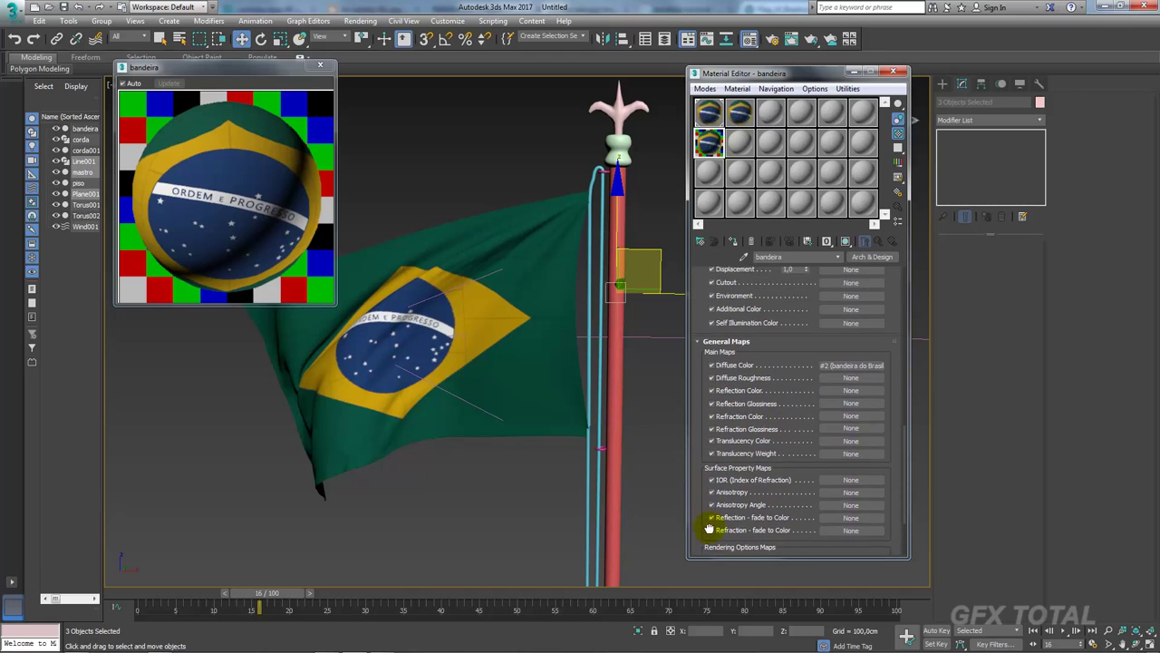
scroll(705, 526, up, 2)
mouse_move(725, 351)
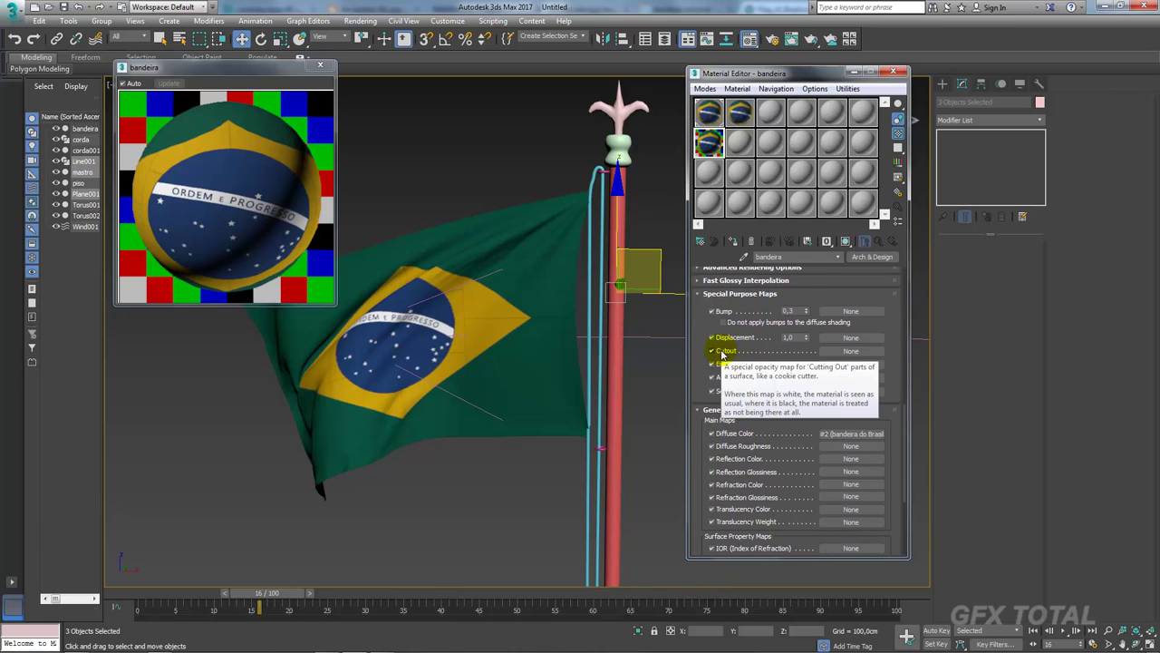
click(835, 353)
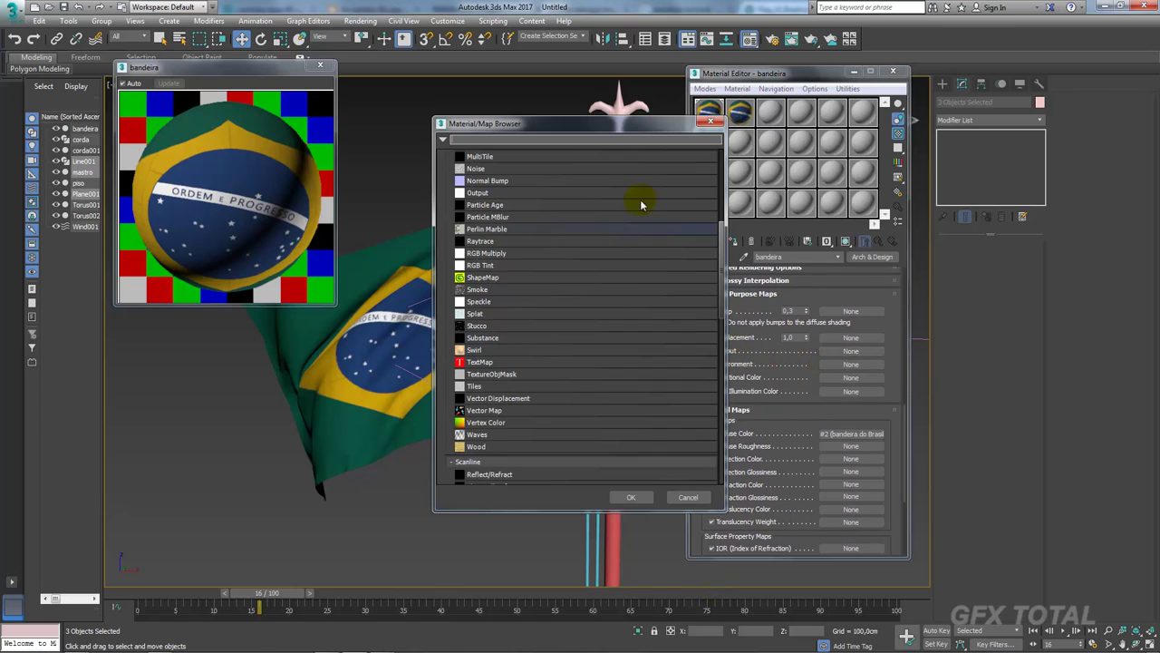
scroll(533, 222, down, 3)
scroll(511, 226, up, 2)
scroll(507, 223, up, 1)
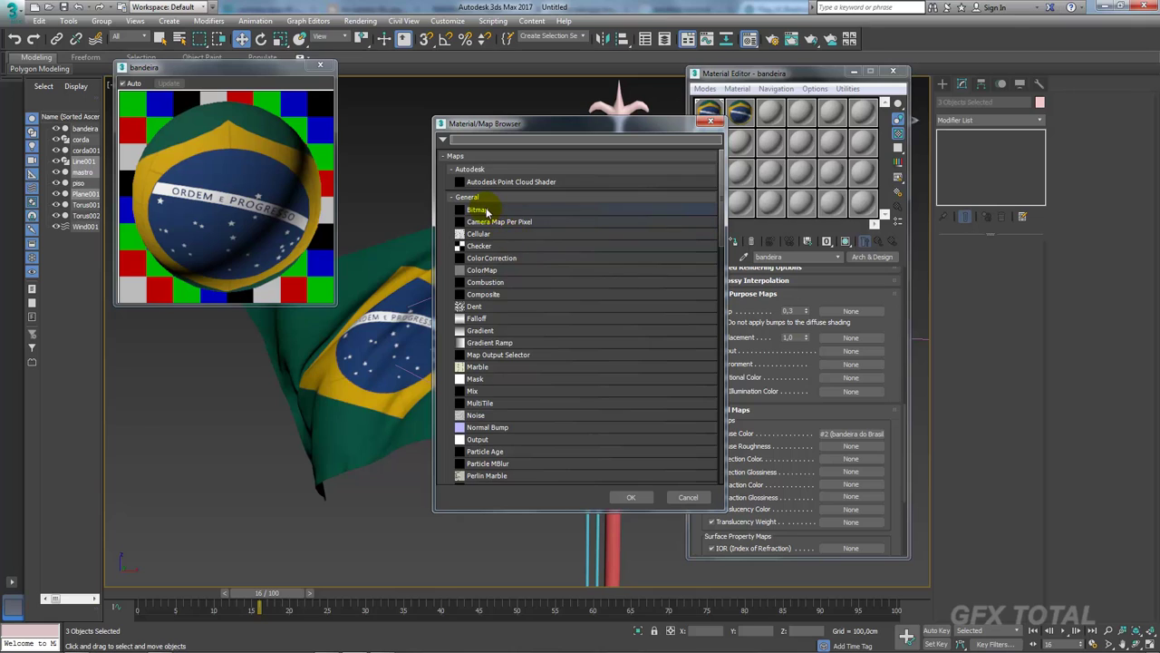
double_click(478, 209)
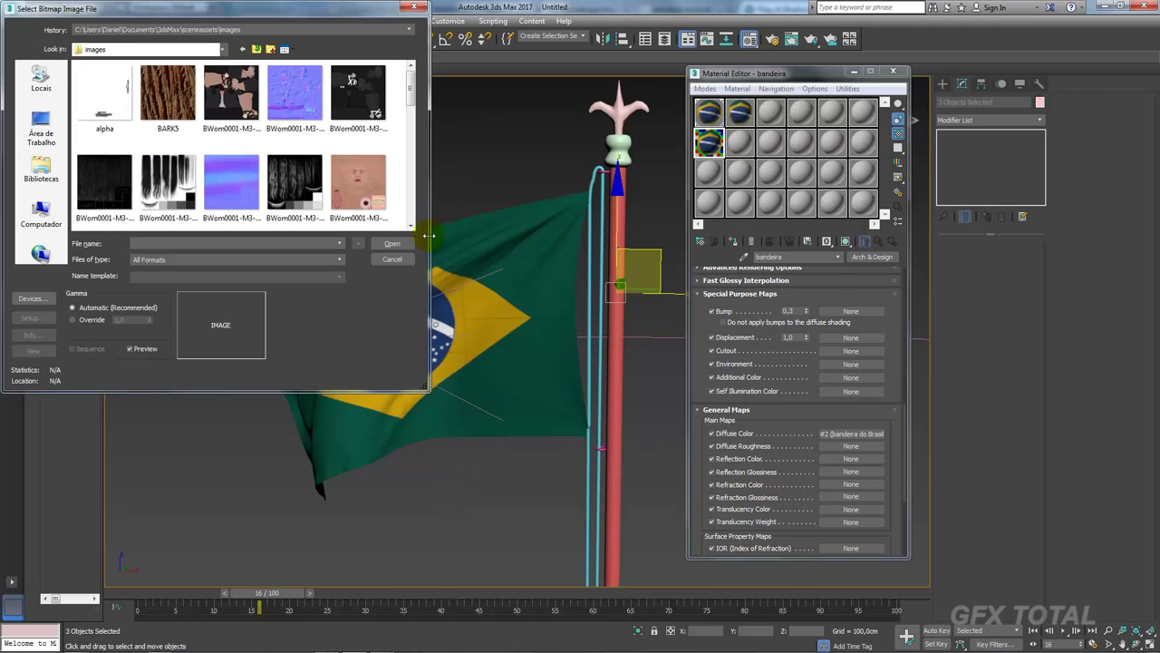
Load 'bandeira do Brasil - opacity.jpg' from the bandeira folder and enlarge the Map #3 preview.
click(41, 134)
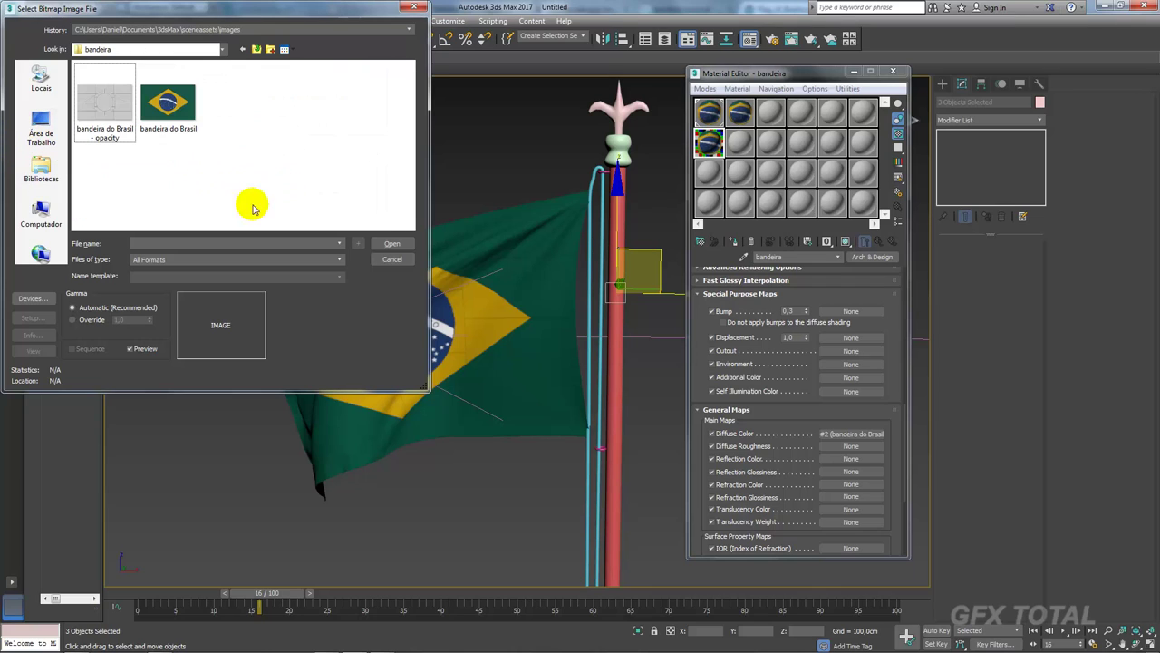
click(95, 118)
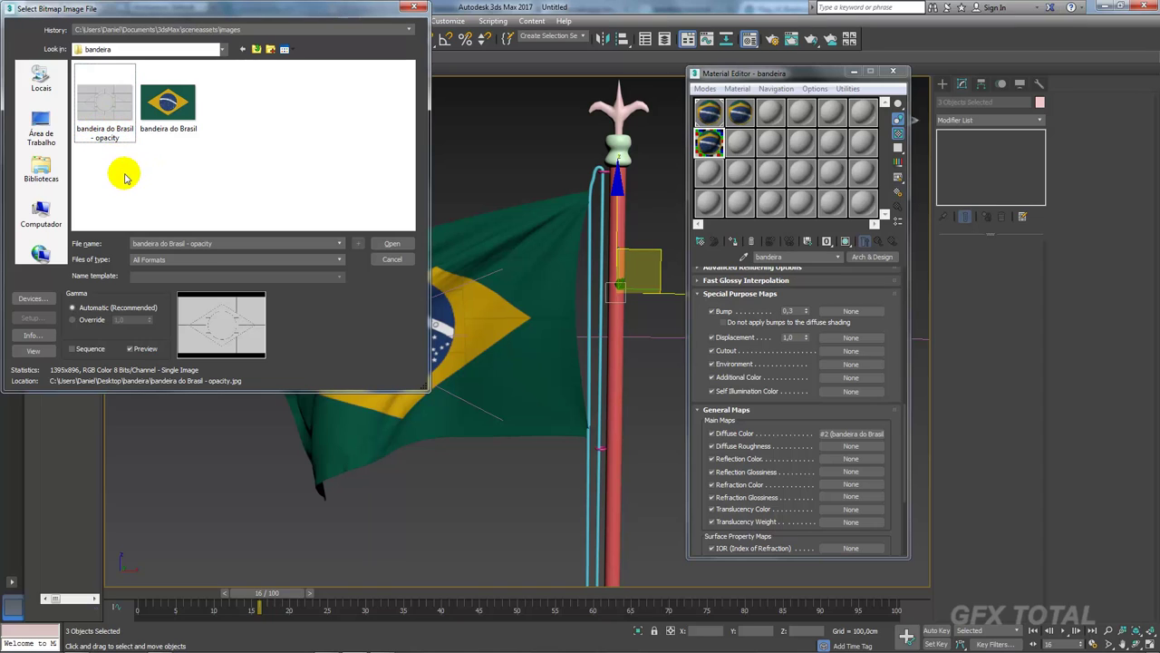
click(391, 245)
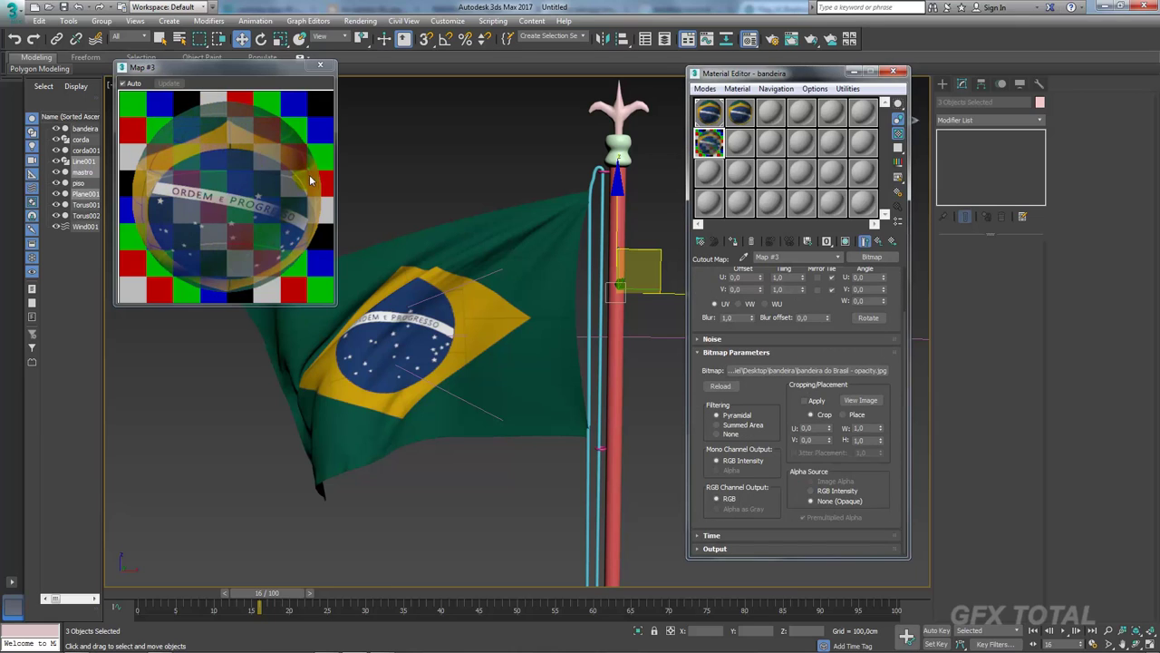
click(268, 164)
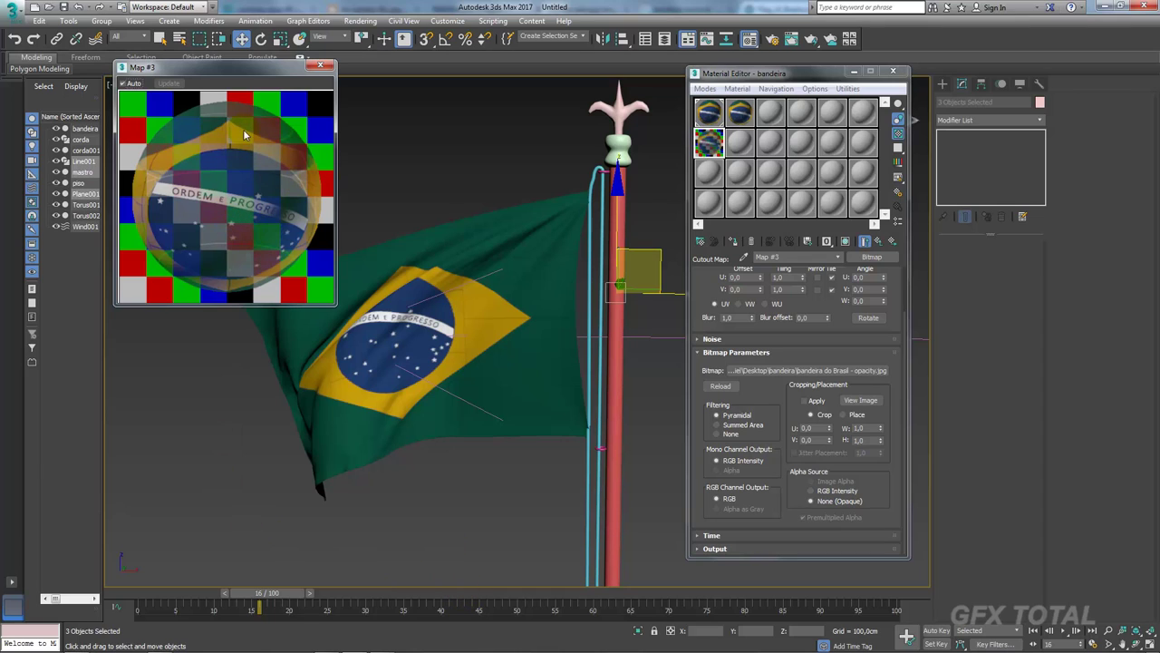
drag(333, 305, 440, 408)
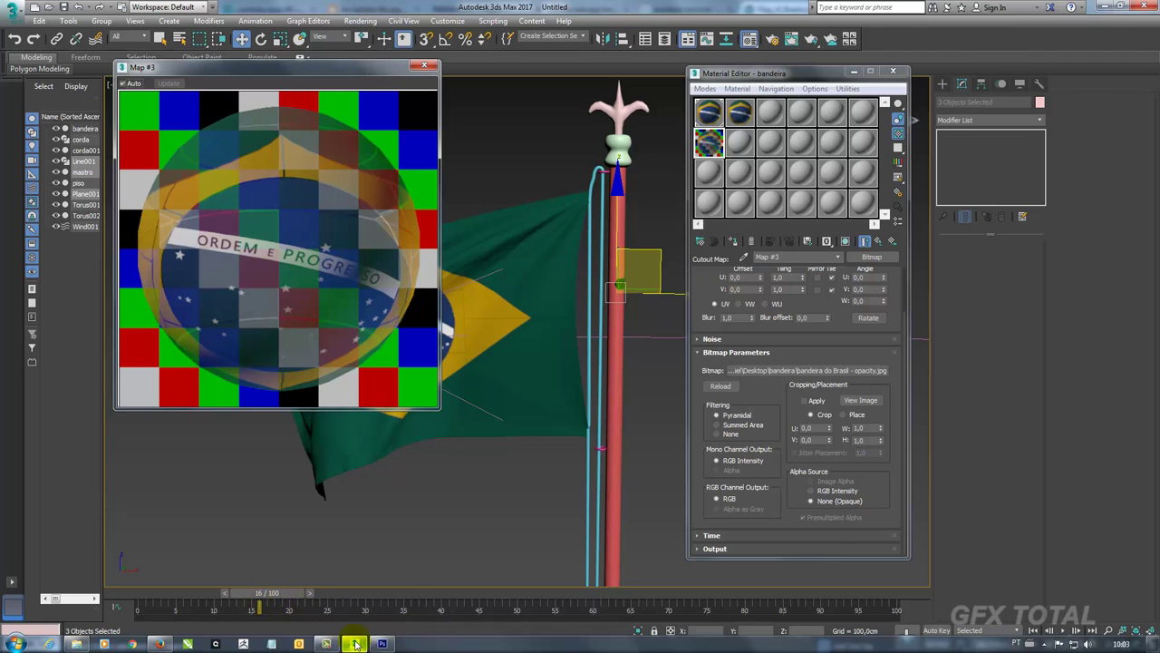
In Photoshop, hide the waving-flag photo layer and show and expand Group 4's grey outline.
click(382, 643)
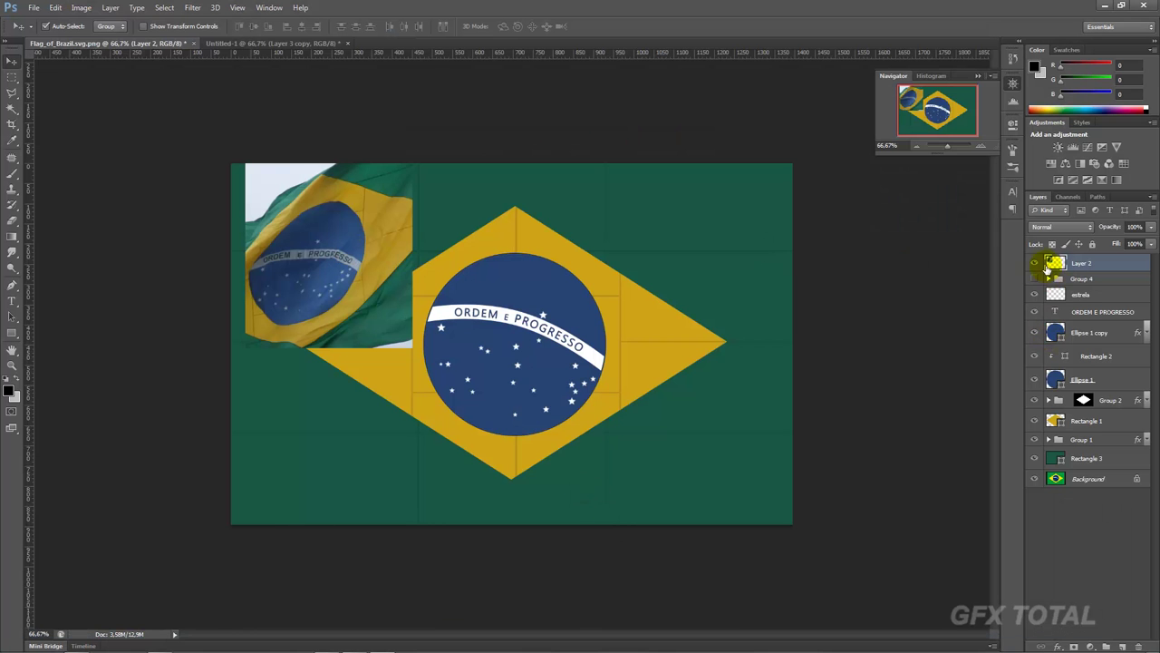
click(1034, 263)
click(1035, 279)
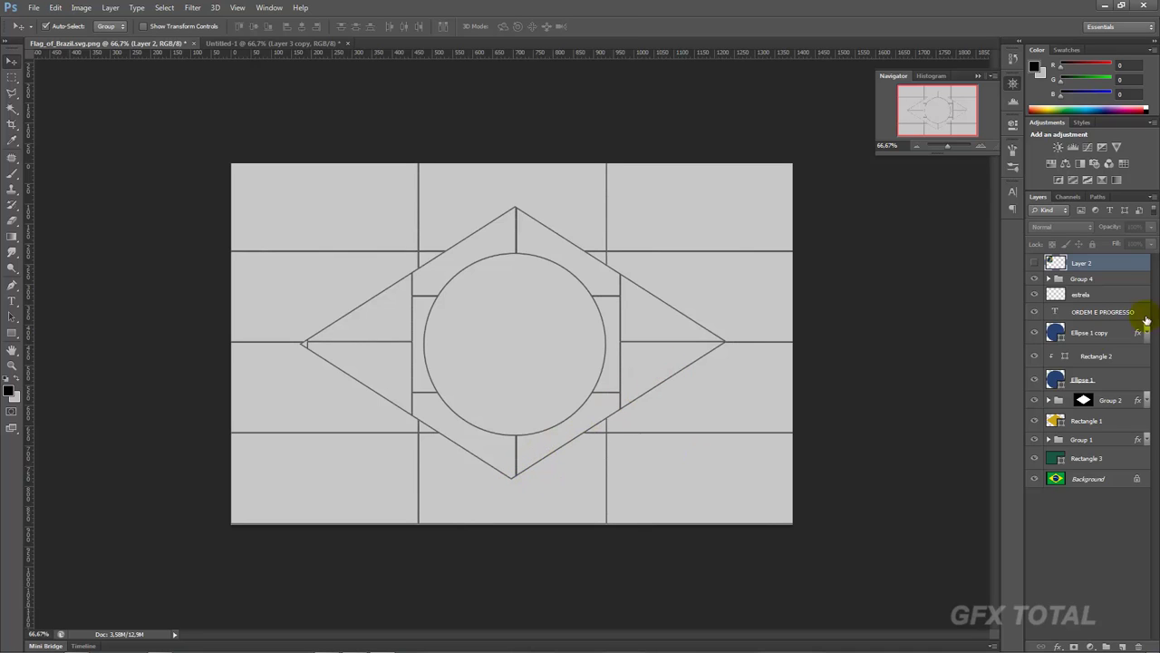
click(1049, 279)
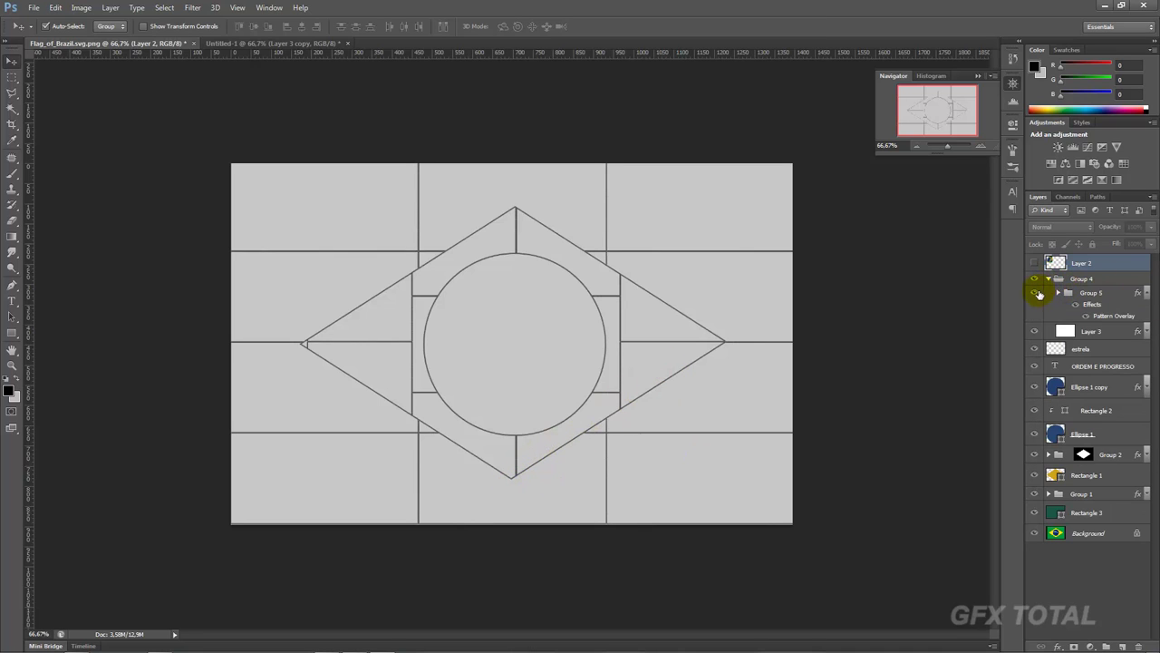
click(1036, 292)
click(1035, 293)
Fade Group 5's grid lines to 25% opacity, then select Layer 3.
click(1083, 293)
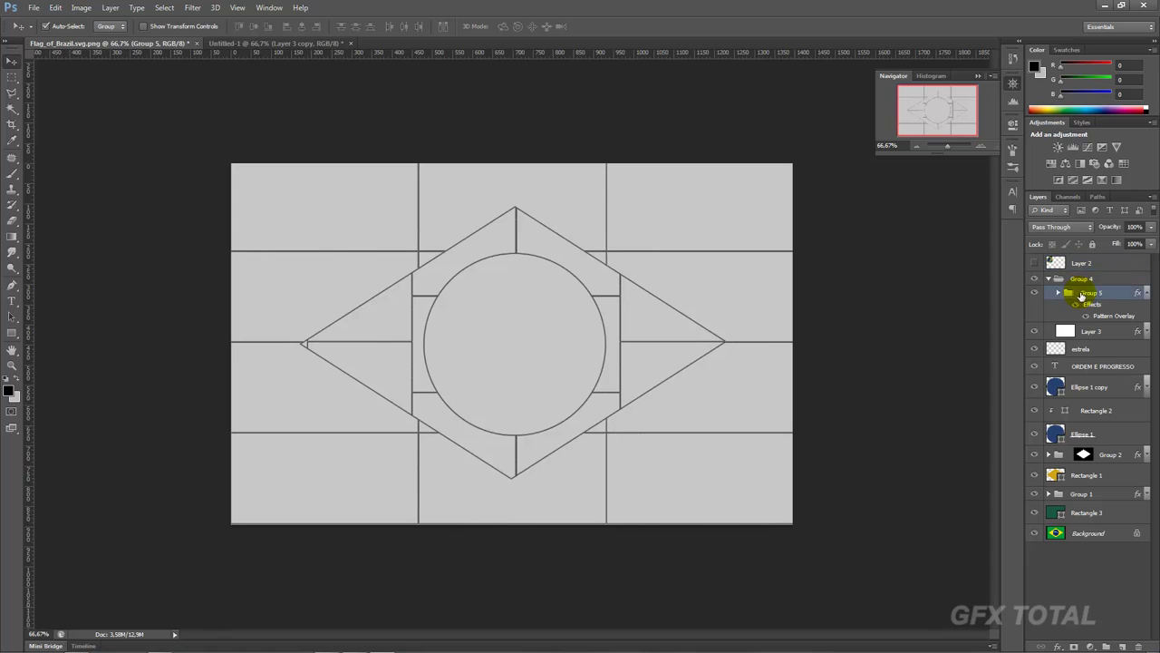
mouse_move(1111, 229)
mouse_down()
mouse_move(1101, 226)
mouse_move(1112, 230)
mouse_up()
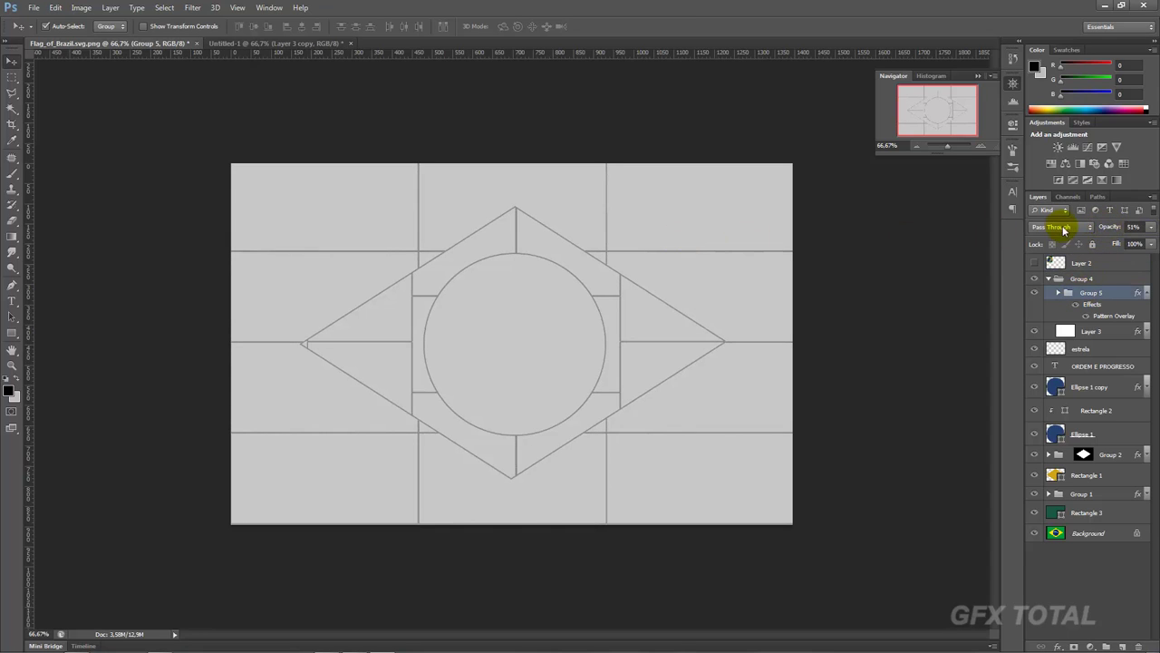
drag(1101, 229, 1113, 231)
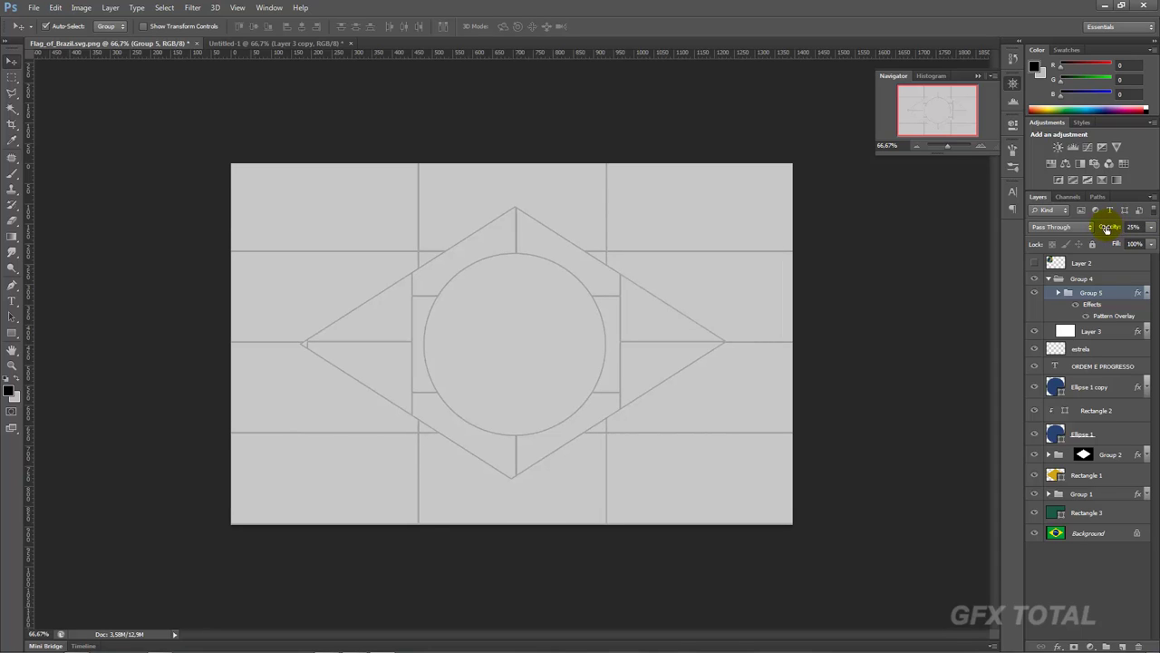
click(1092, 332)
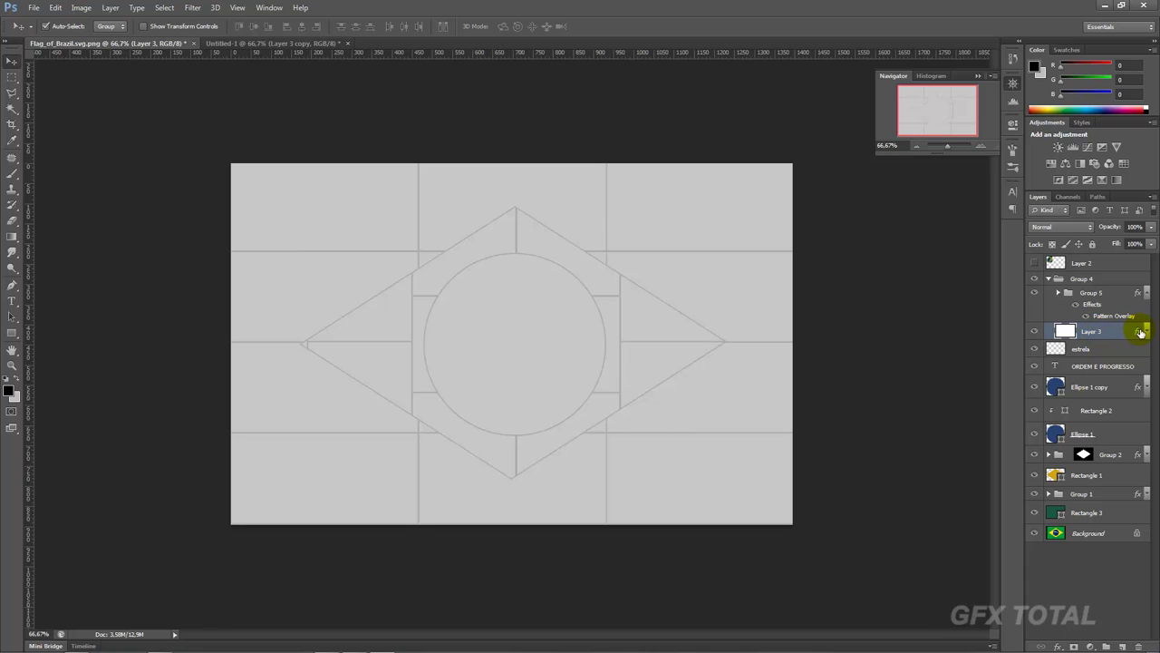
Give Layer 3 a neutral grey Color Overlay layer style.
double_click(1140, 333)
click(595, 245)
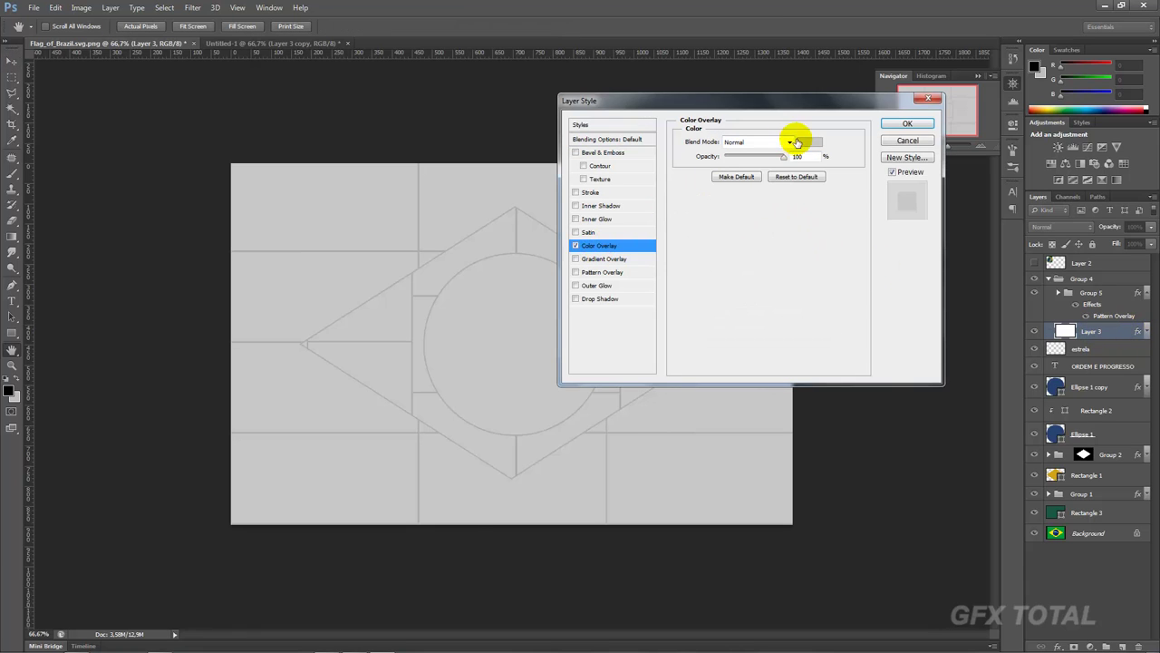
click(798, 143)
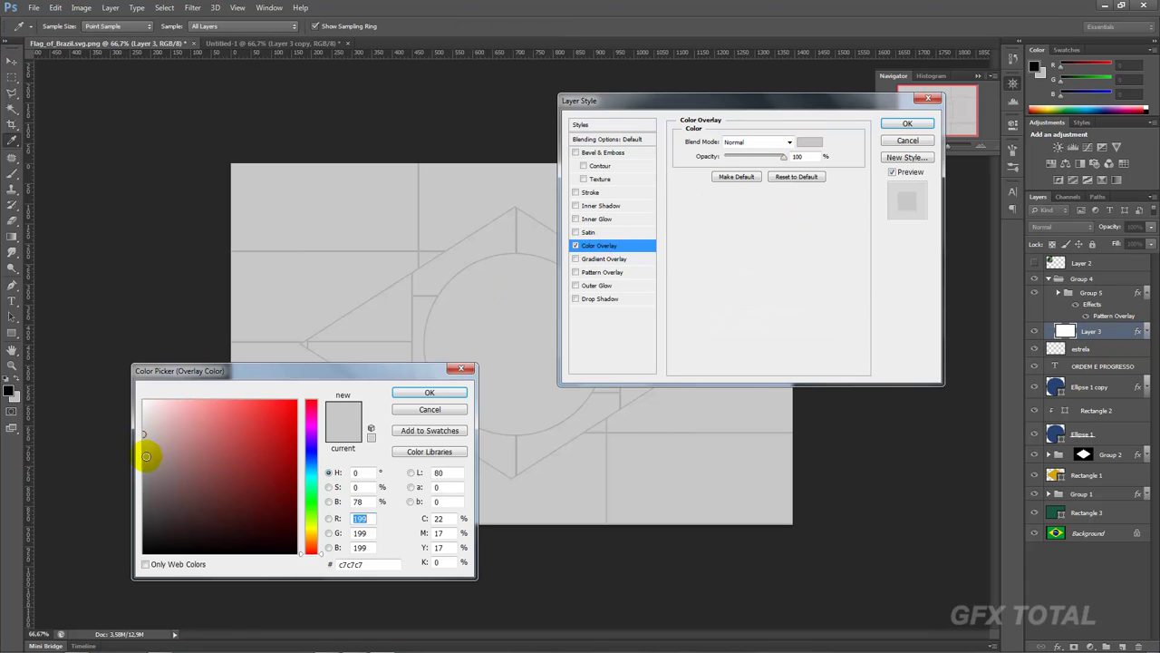
drag(146, 456, 144, 487)
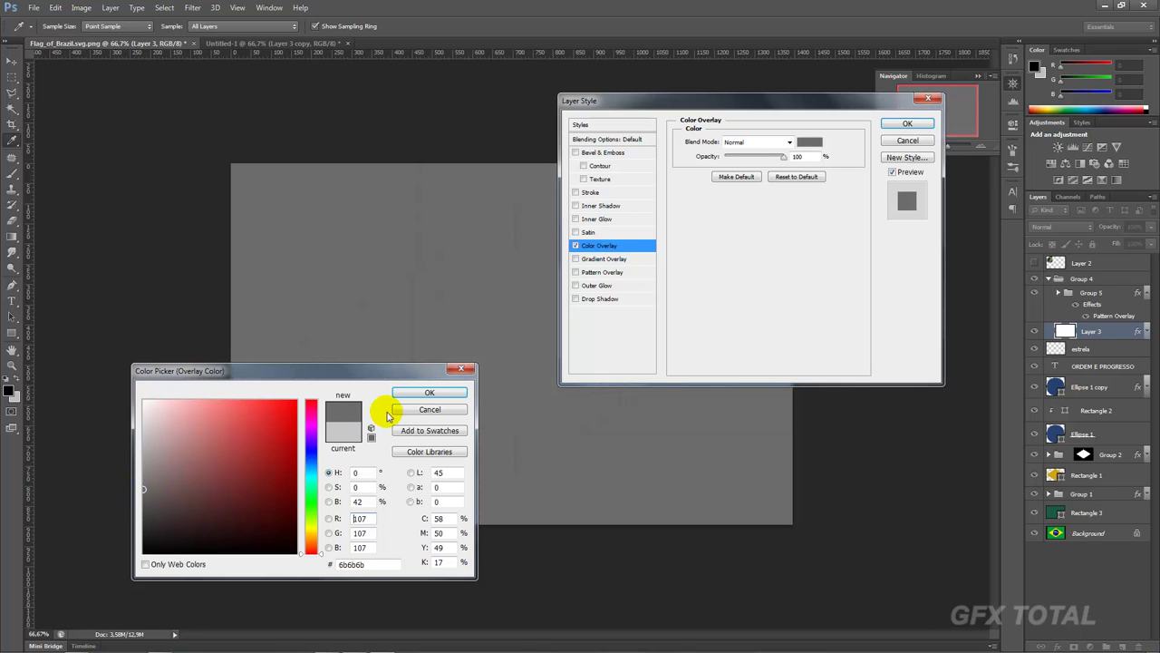
click(156, 497)
drag(156, 498, 143, 481)
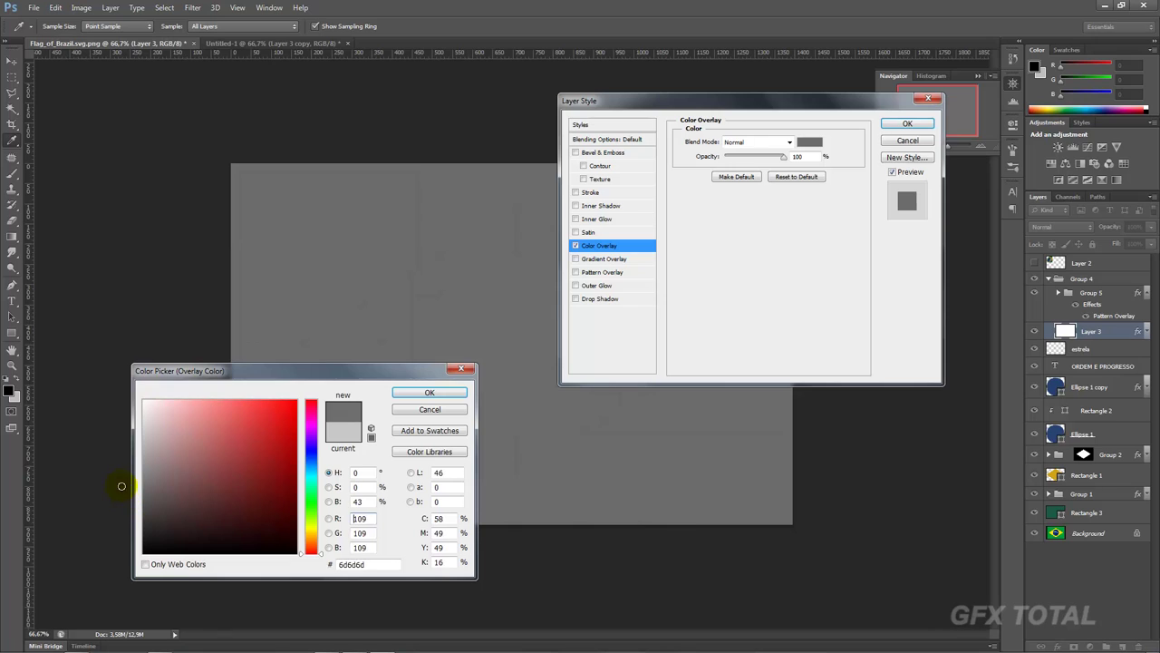
click(426, 393)
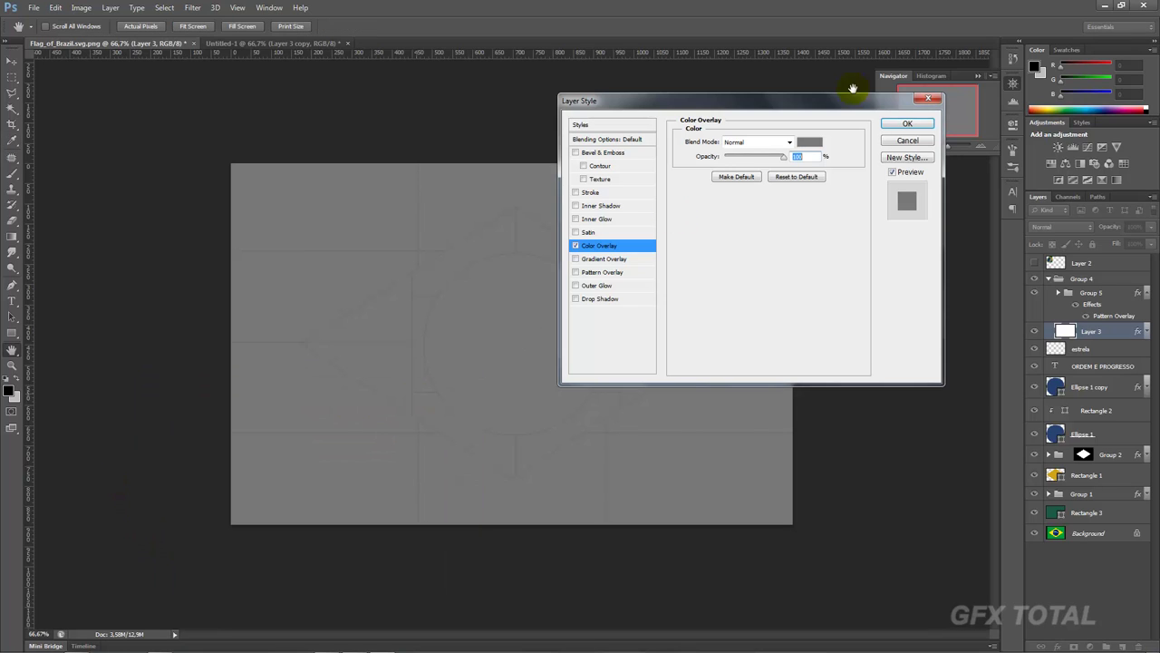
click(907, 124)
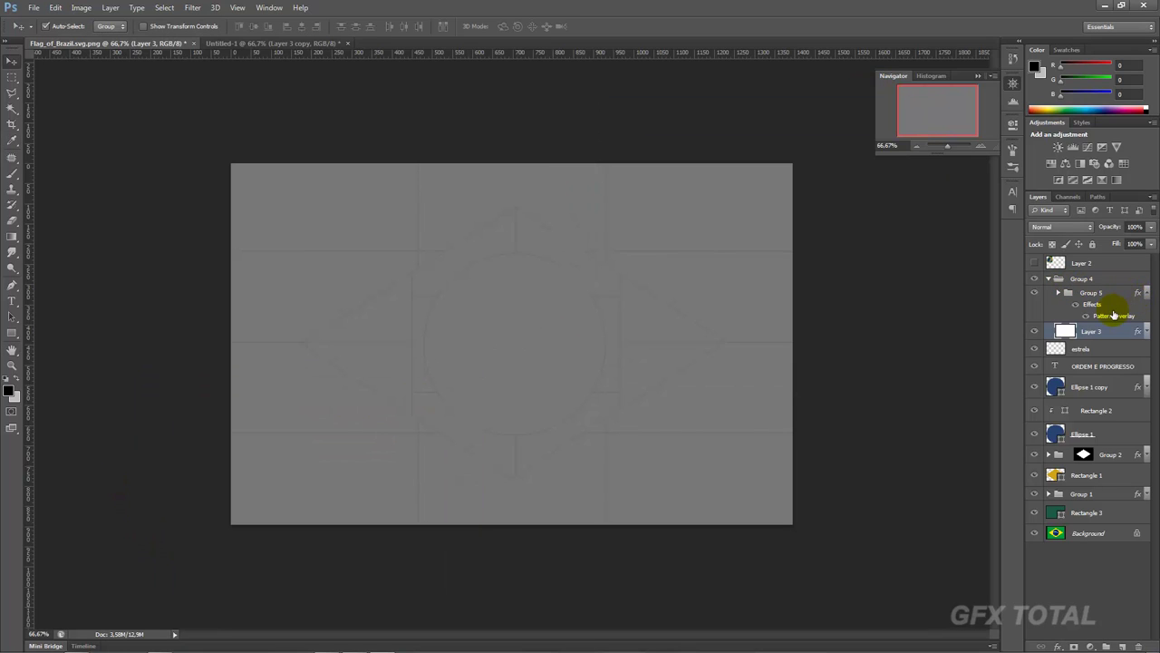
Raise Group 5's blending opacity to 87%, then duplicate it and hide the original.
double_click(1137, 293)
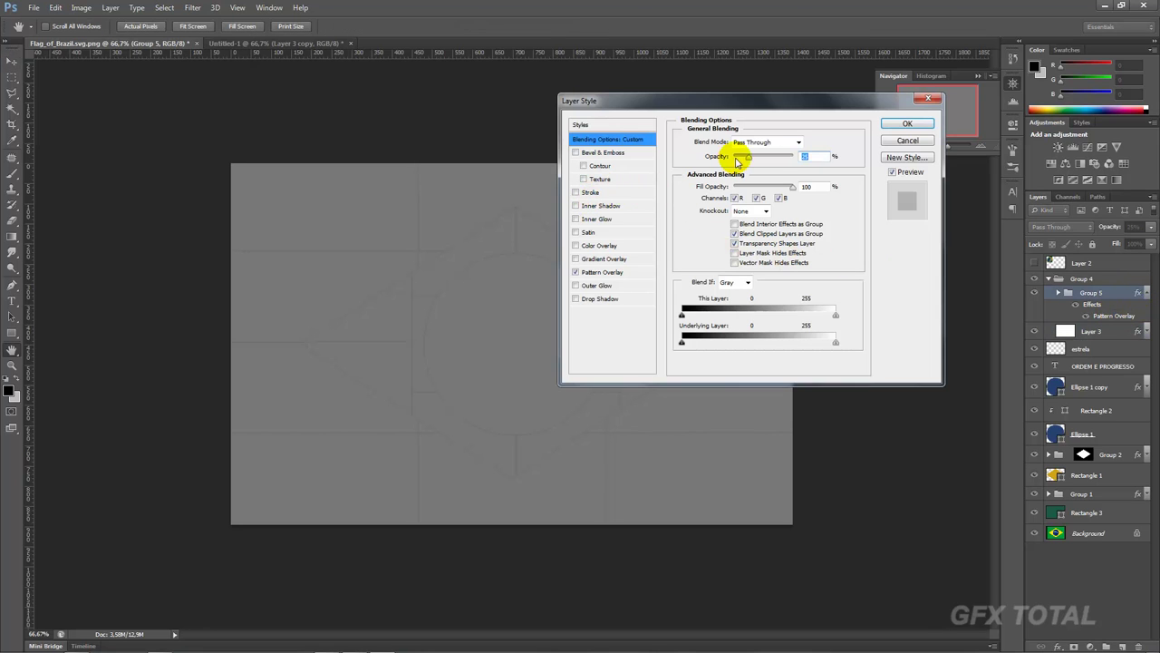
click(752, 156)
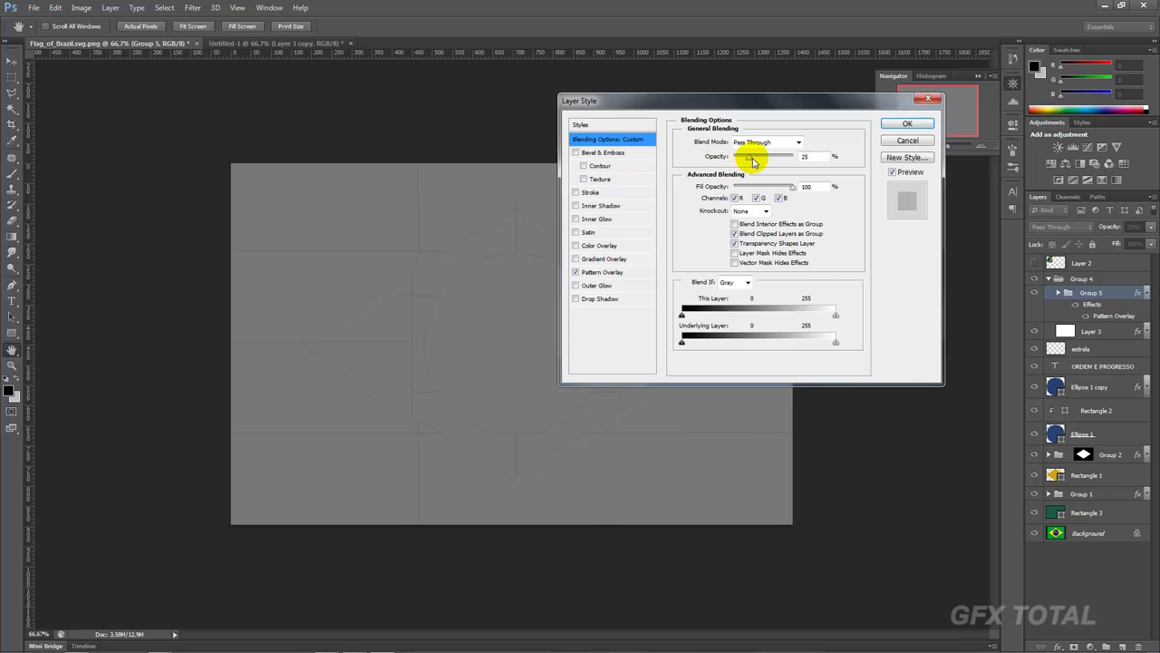
mouse_move(752, 158)
mouse_down()
mouse_move(774, 161)
mouse_move(760, 159)
mouse_up()
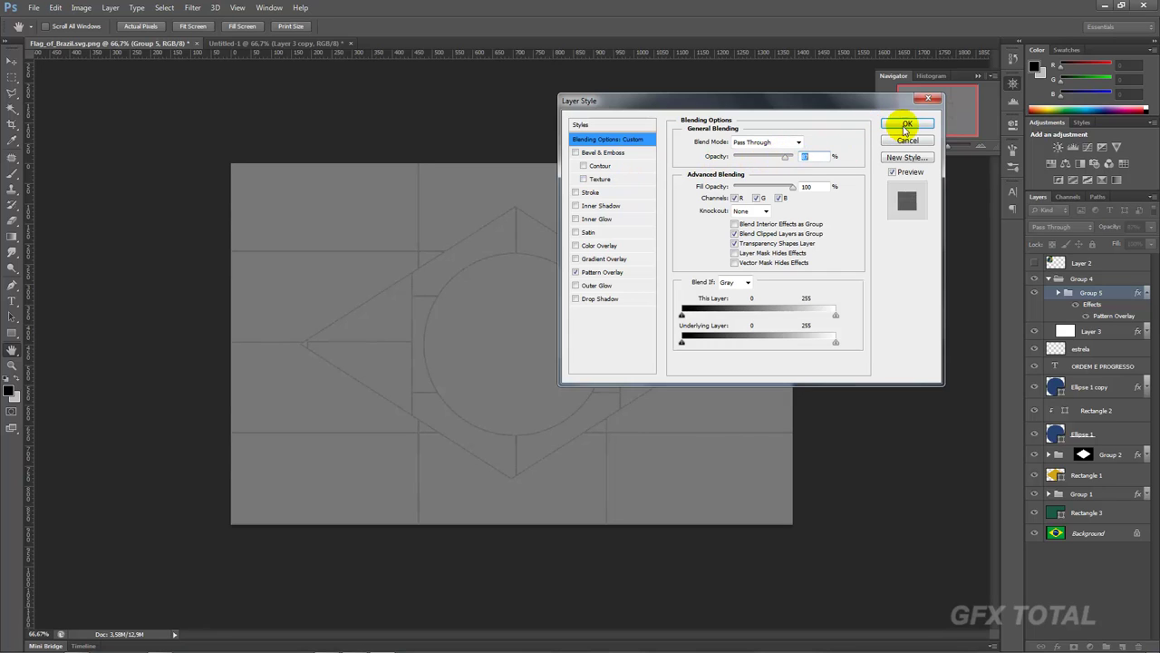
click(904, 123)
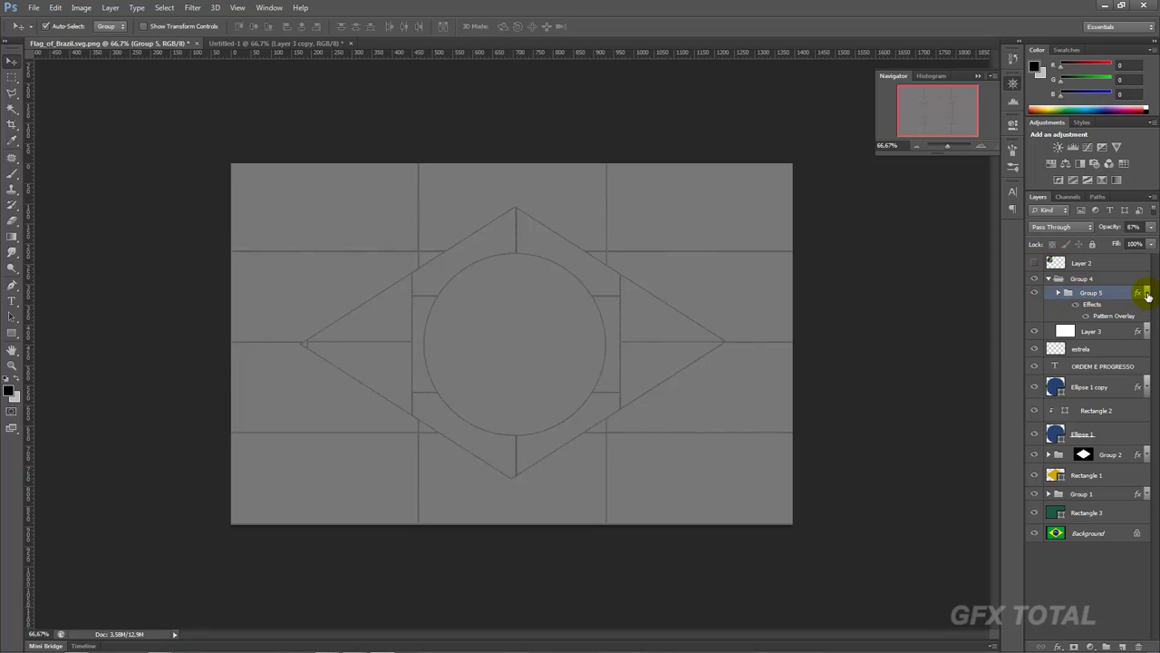
click(1147, 293)
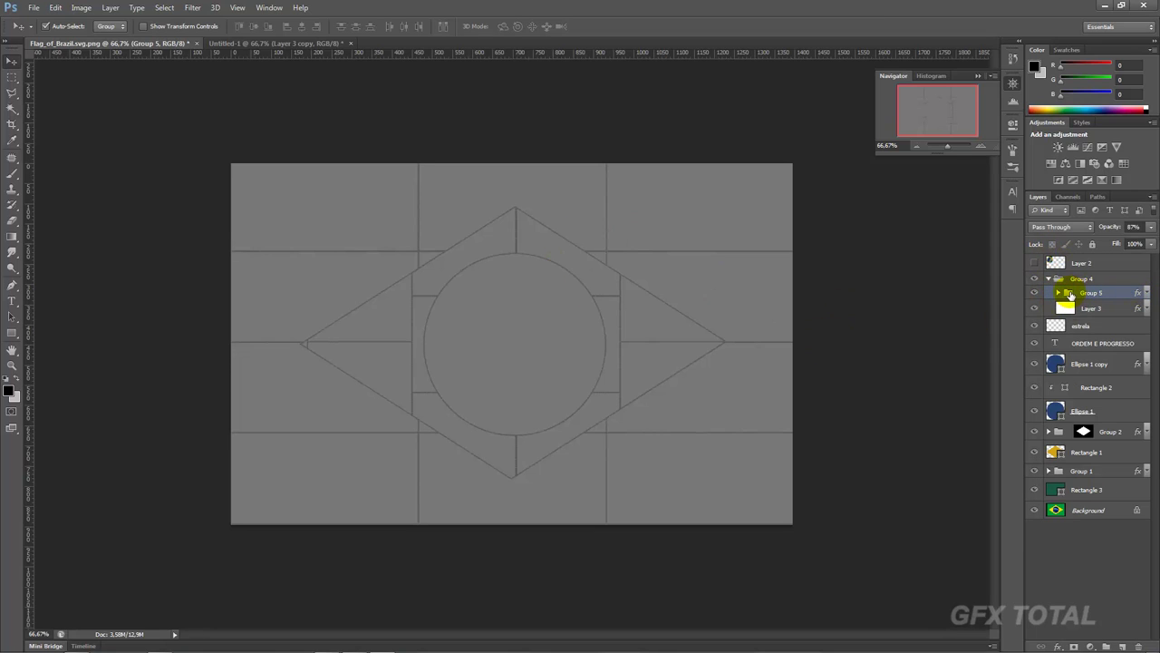
alt+drag(1075, 289, 1074, 290)
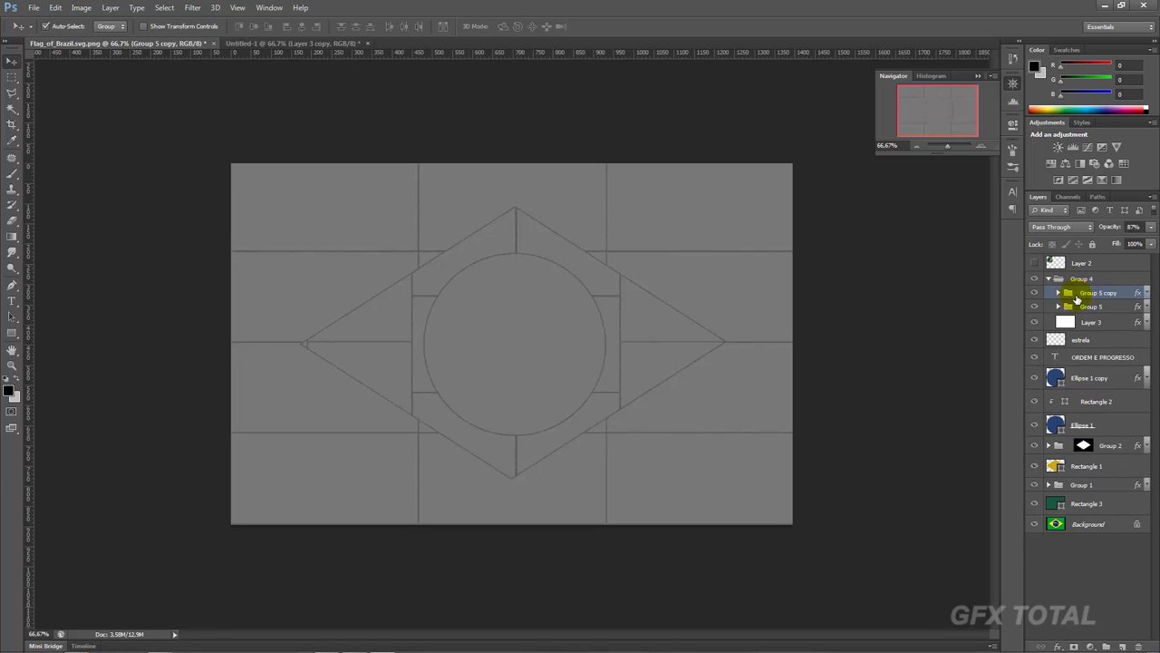
click(1034, 306)
Convert Group 5 copy to a smart object and rasterize it.
right_click(1082, 293)
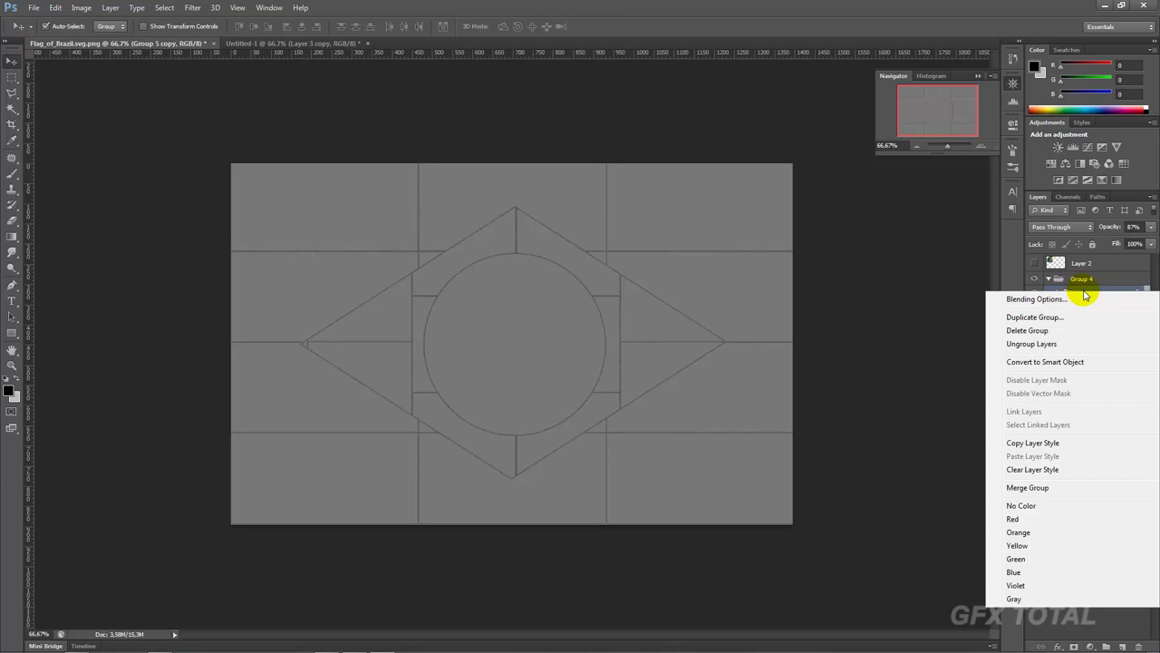
click(1061, 360)
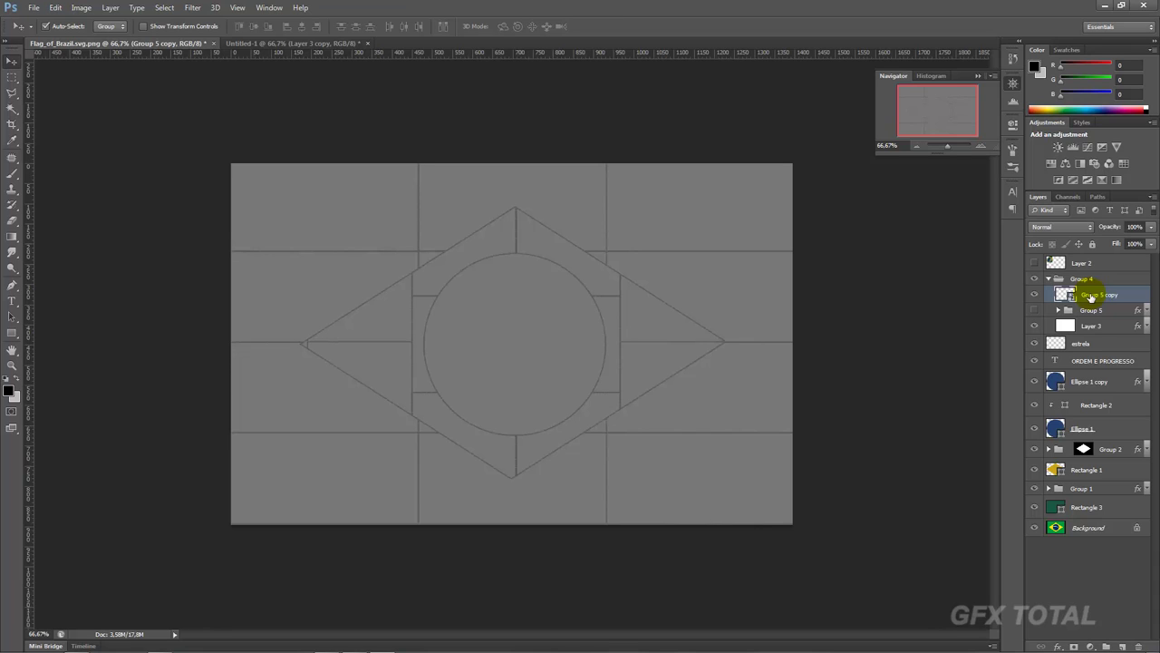
right_click(1091, 297)
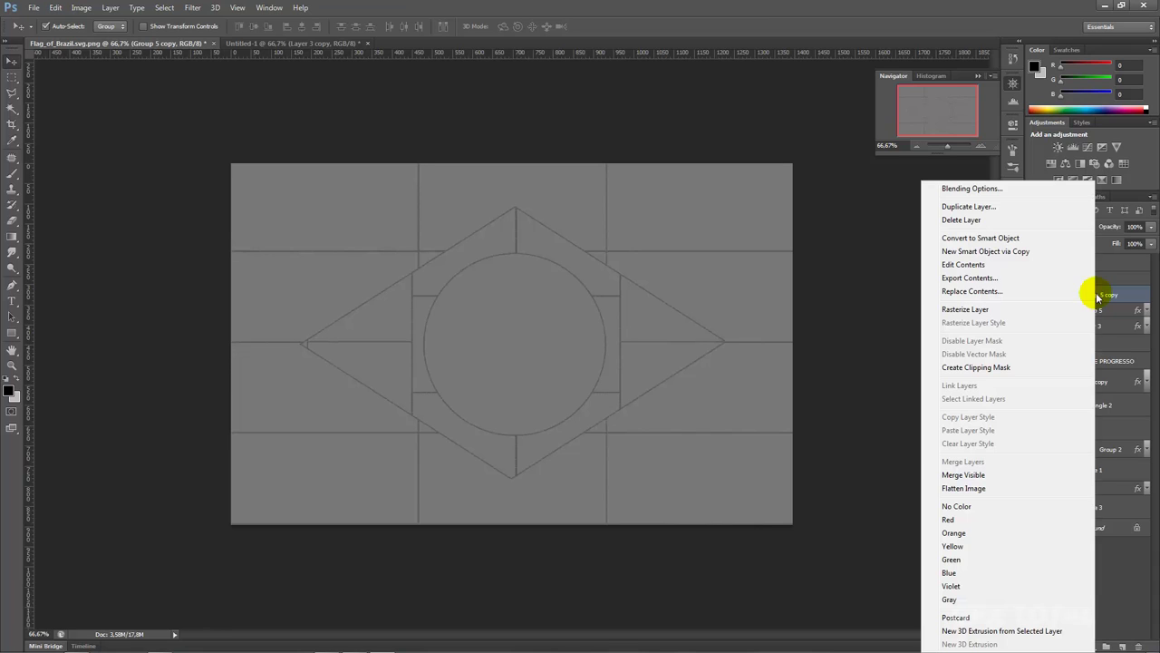
click(982, 311)
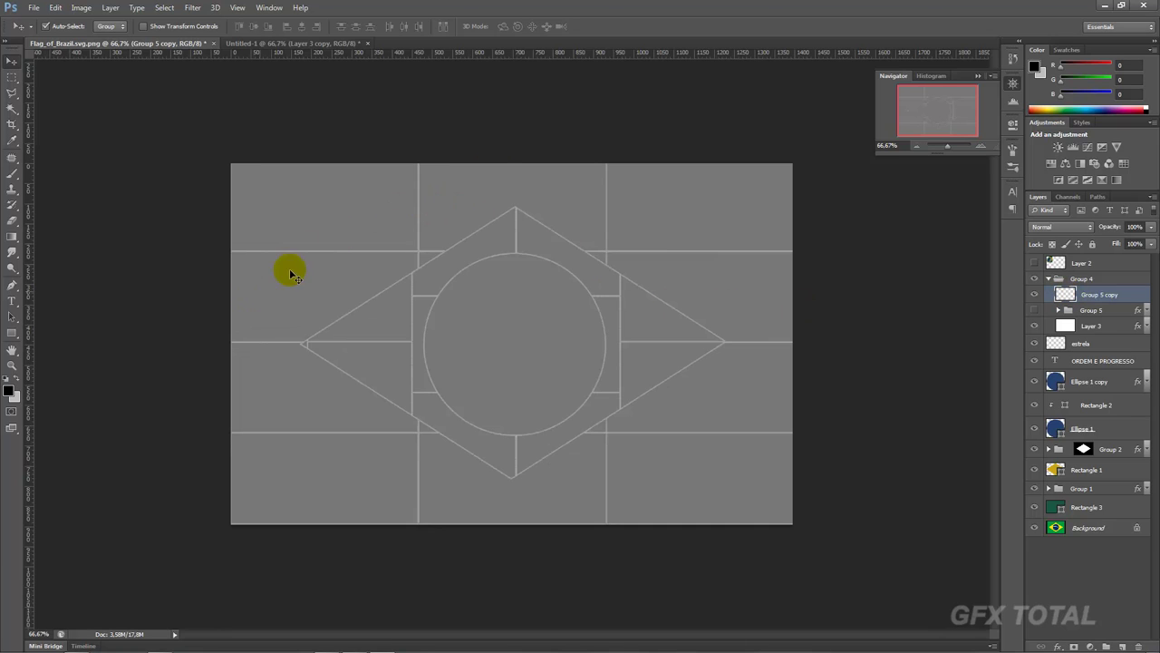
Save the image as JPEG over 'bandeira do Brasil - opacity' in the bandeira folder.
key(ctrl+shift+s)
click(544, 317)
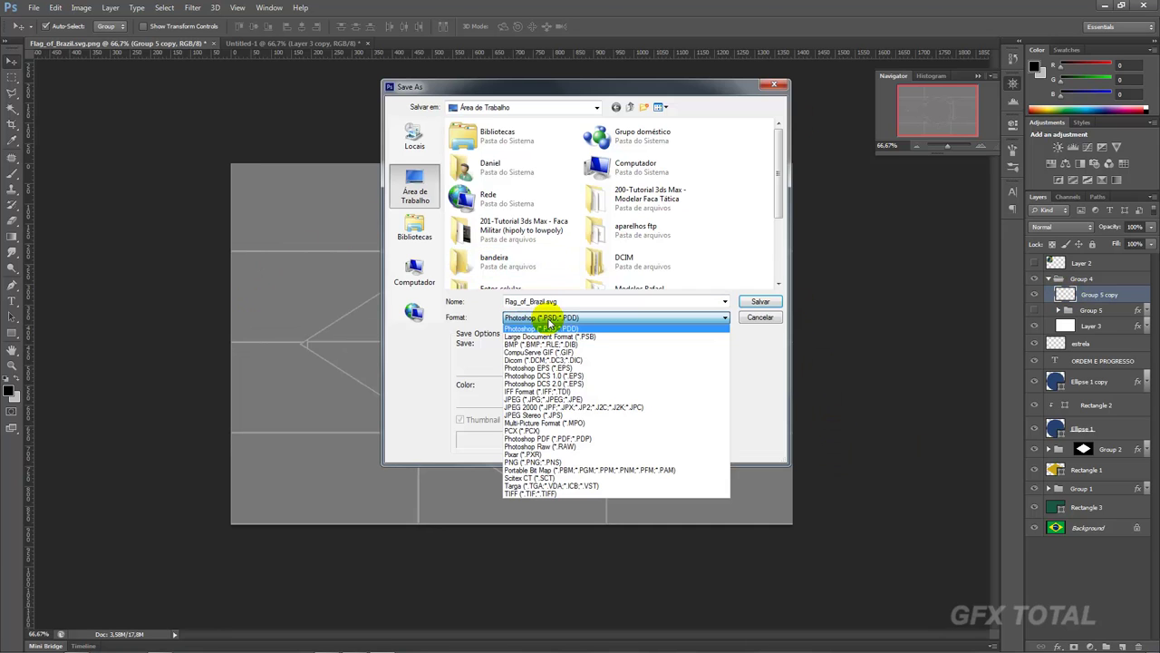
click(548, 327)
double_click(513, 261)
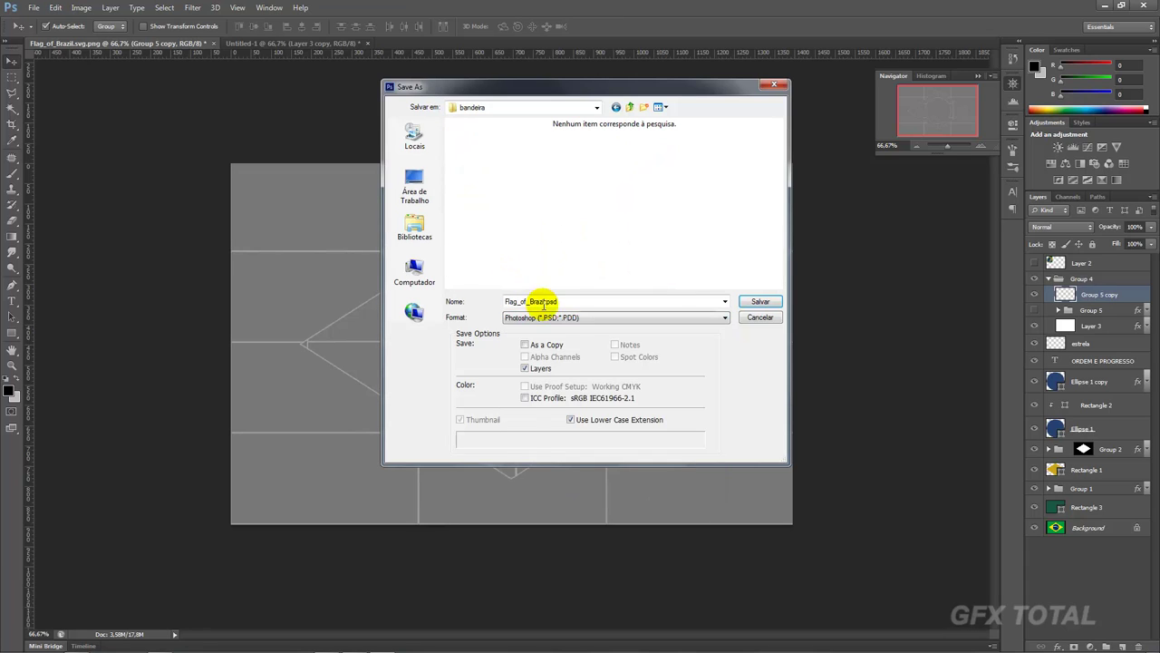
click(535, 317)
click(542, 406)
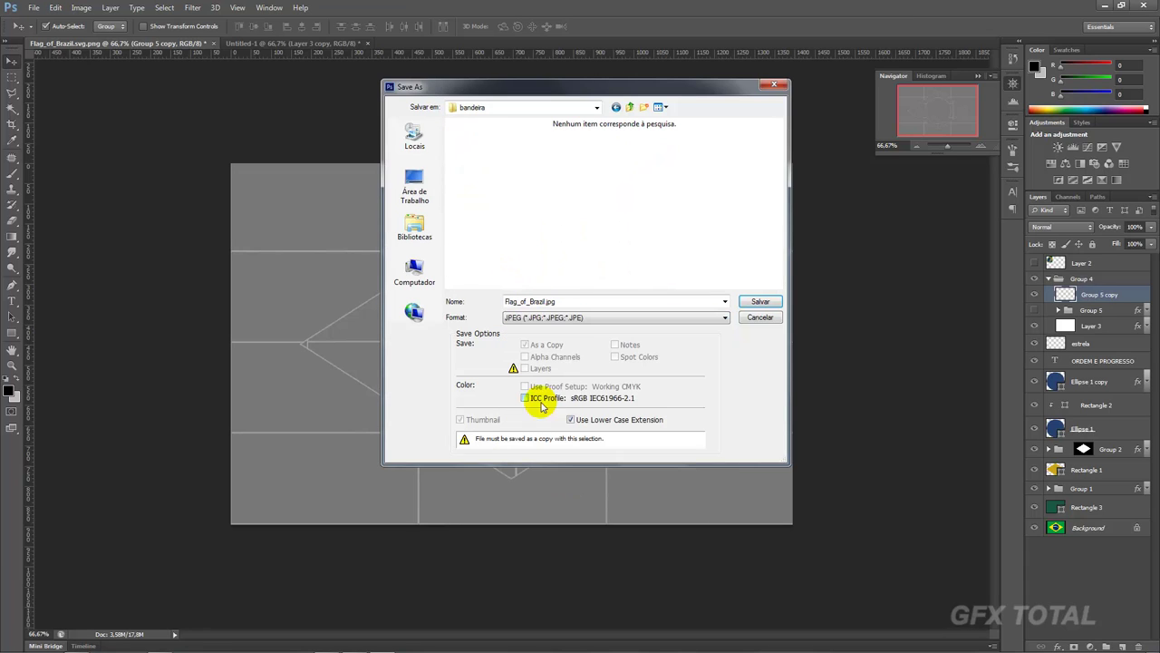
click(494, 161)
click(760, 301)
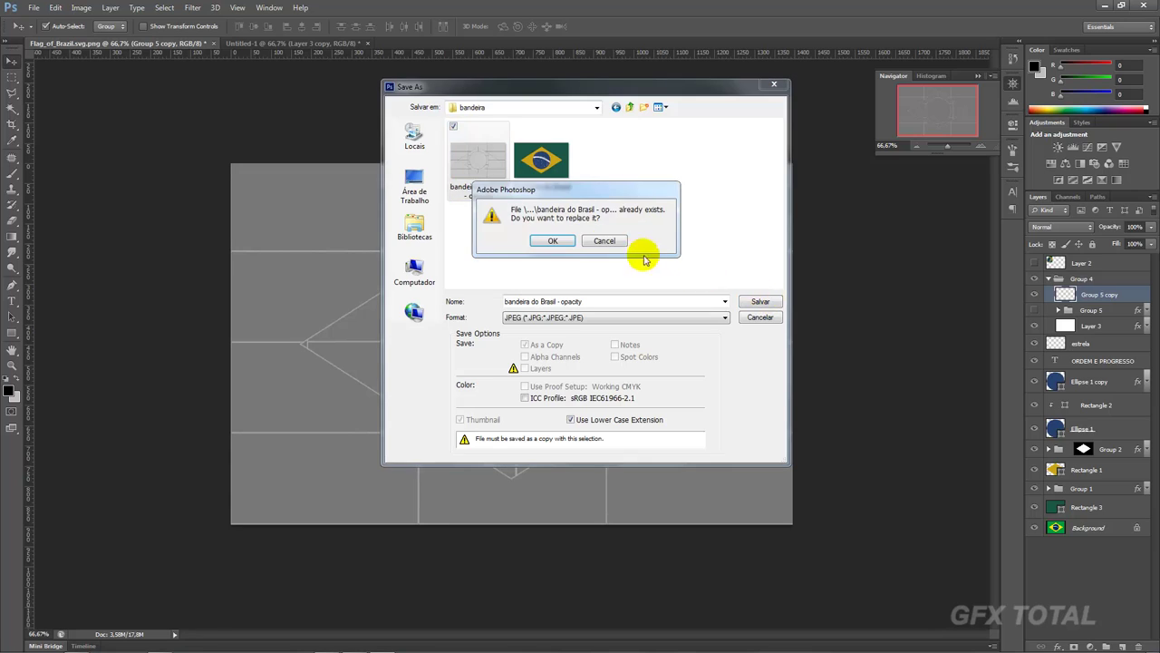
click(552, 241)
click(649, 176)
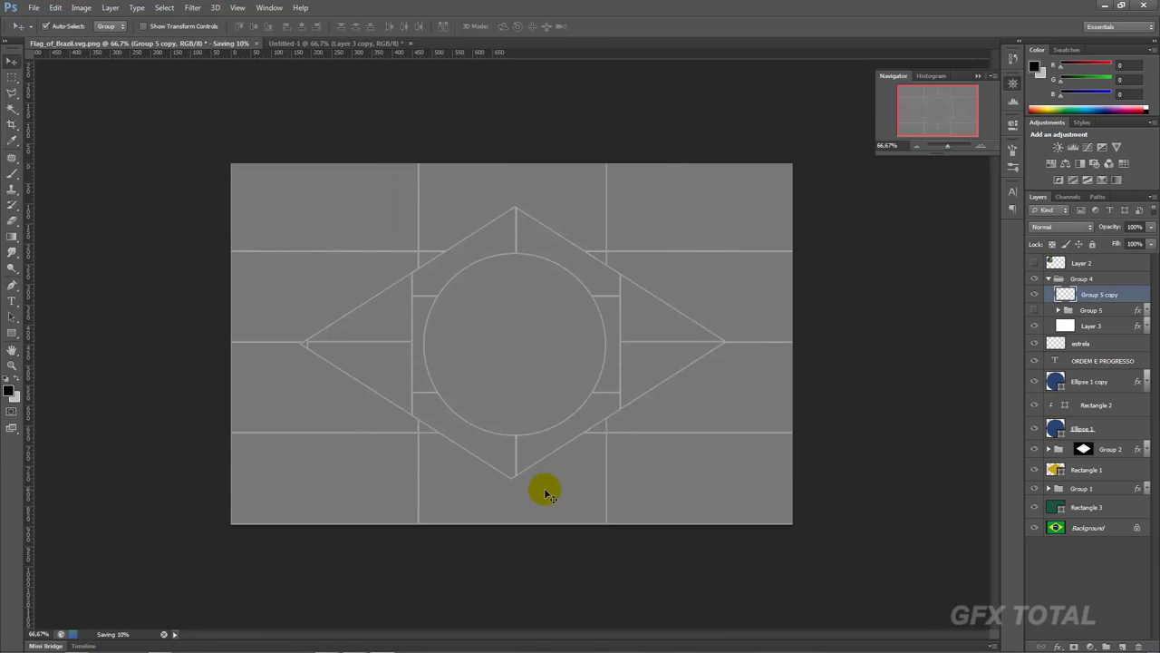
click(367, 644)
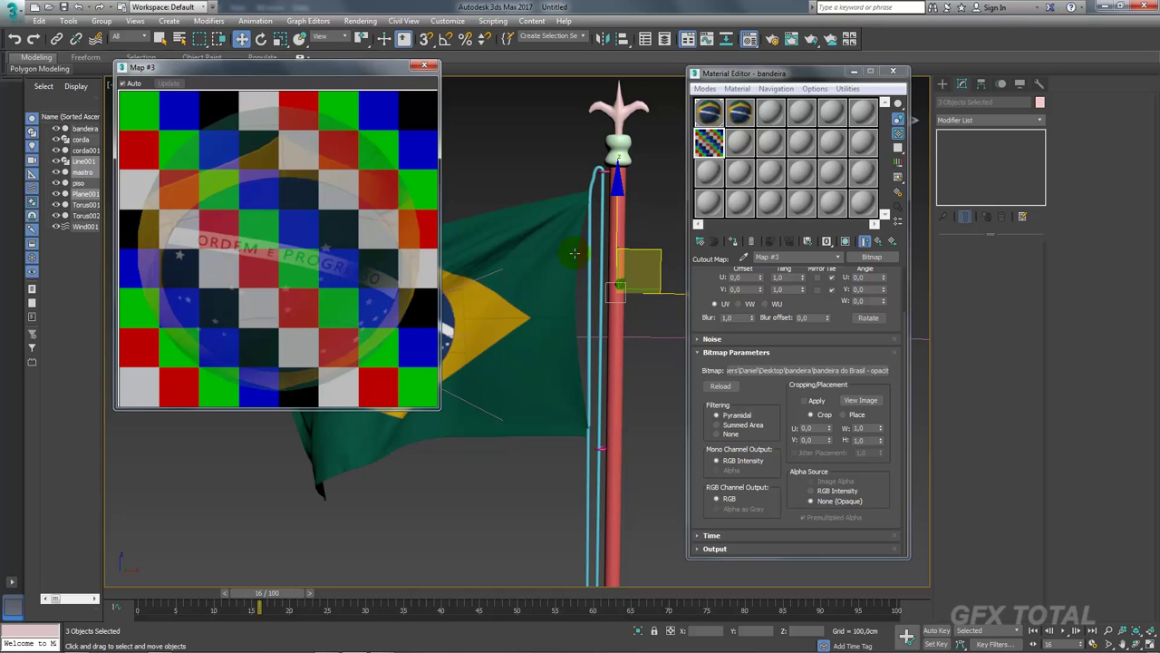
Set the Environment background colour to bright orange and render frame 16.
scroll(572, 297, up, 3)
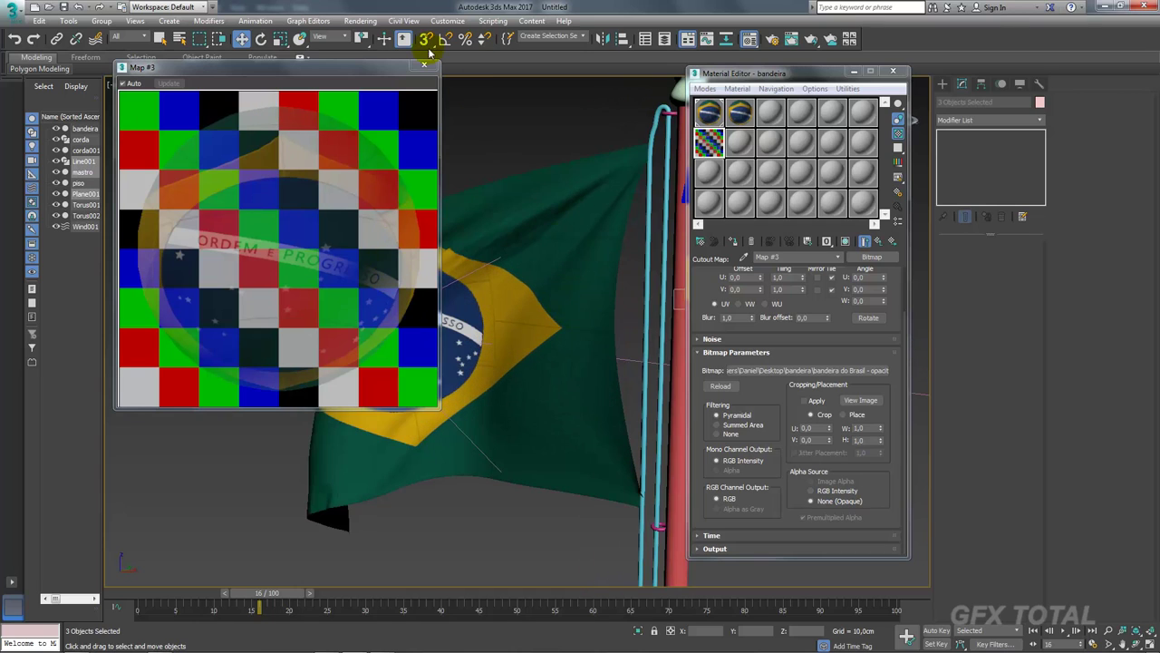
click(360, 20)
click(396, 204)
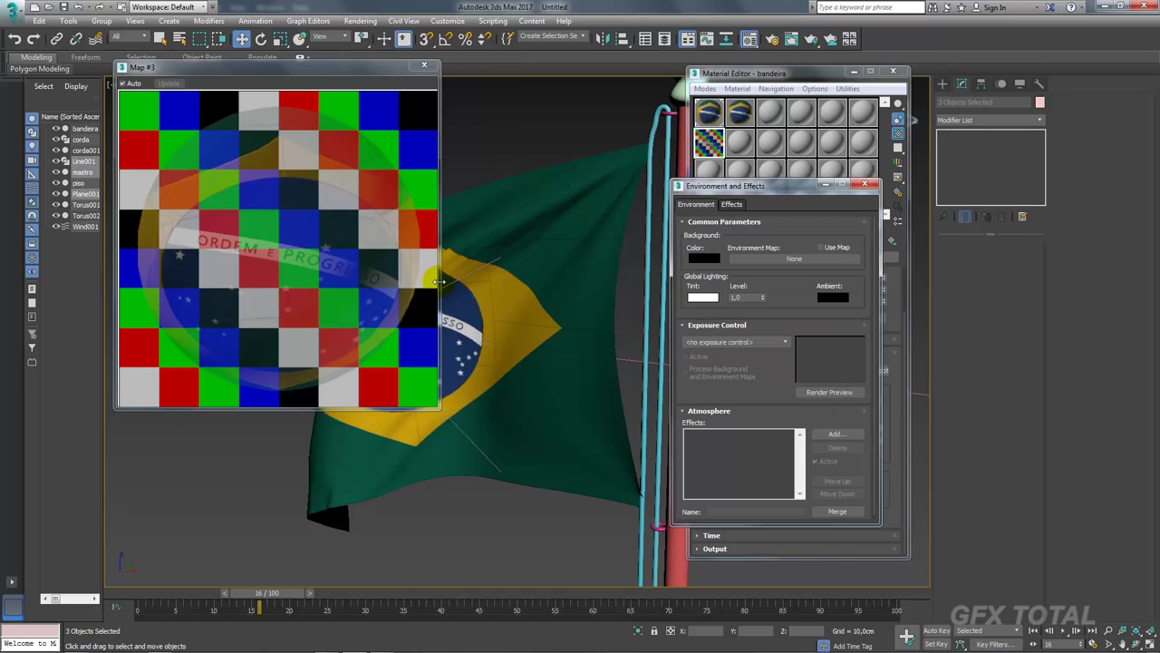
click(706, 259)
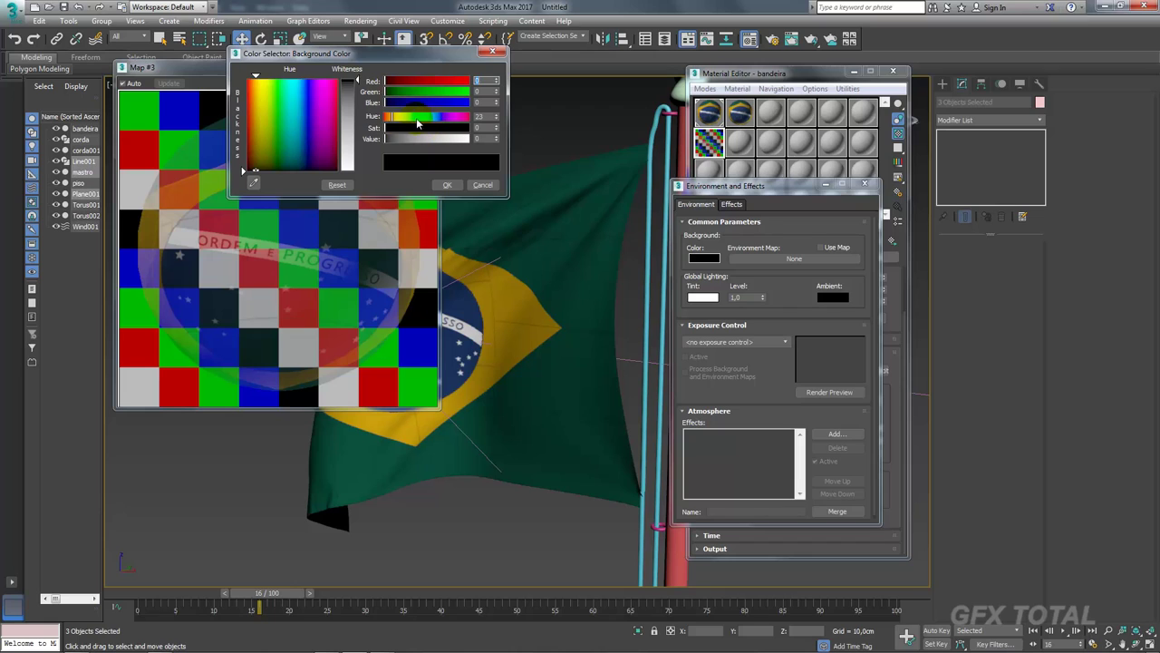
mouse_move(414, 139)
mouse_down()
mouse_move(468, 138)
mouse_move(468, 128)
mouse_move(397, 124)
mouse_up()
click(447, 185)
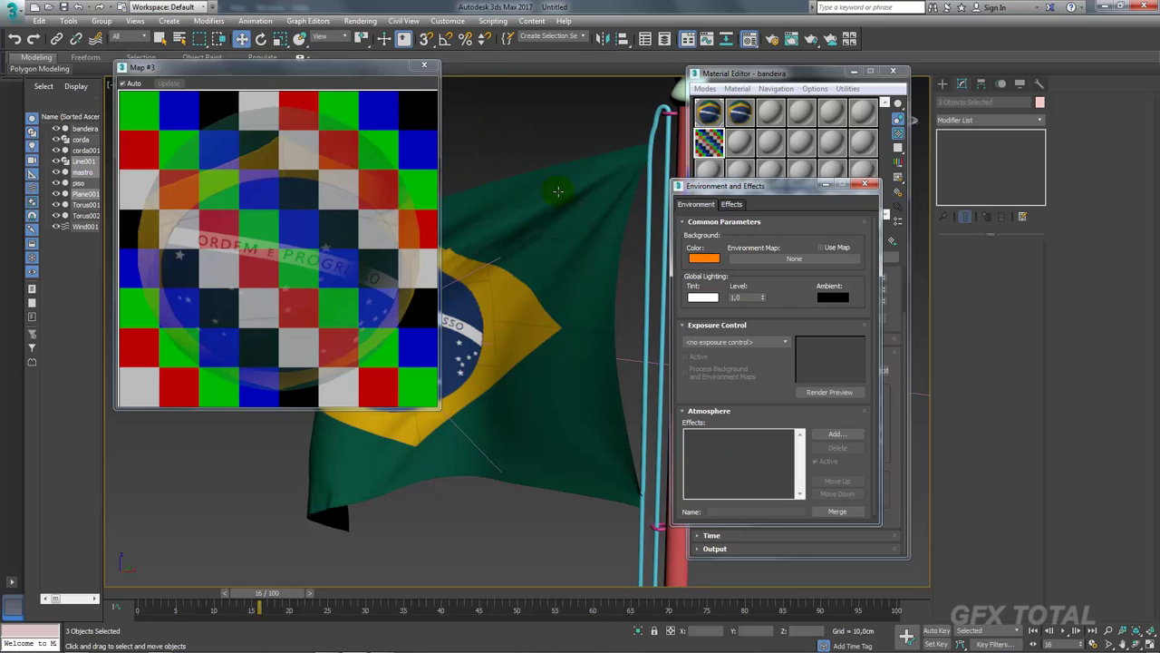
click(791, 39)
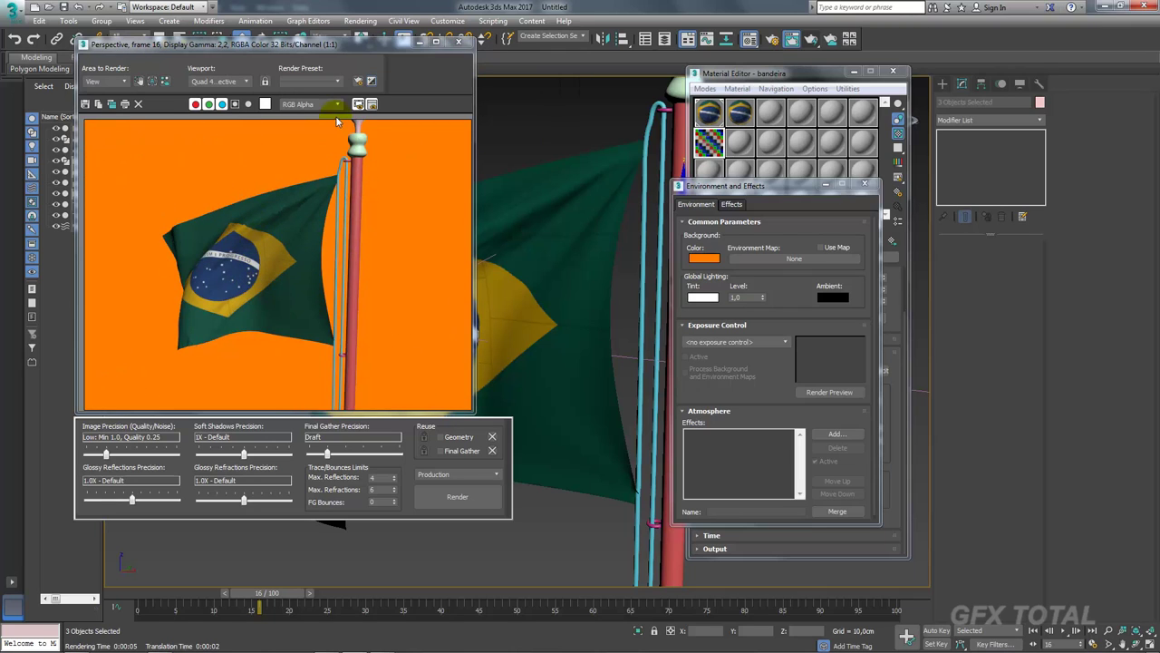
Show the flag material's texture in the viewport and render the frame again.
click(462, 44)
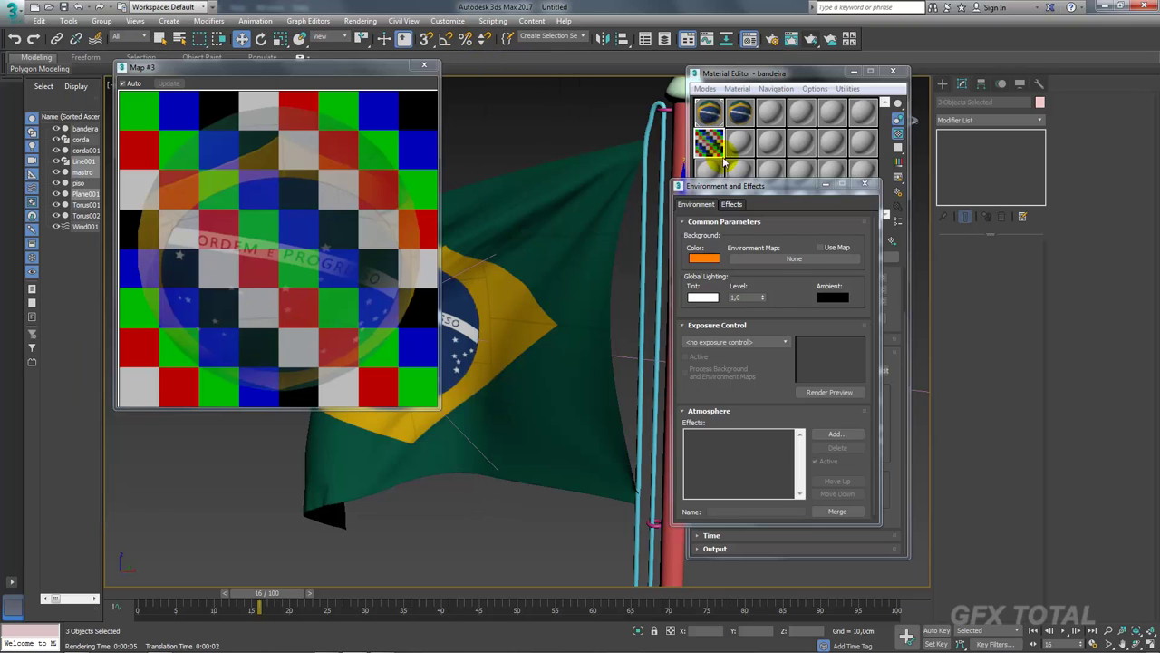
click(417, 66)
drag(716, 145, 563, 192)
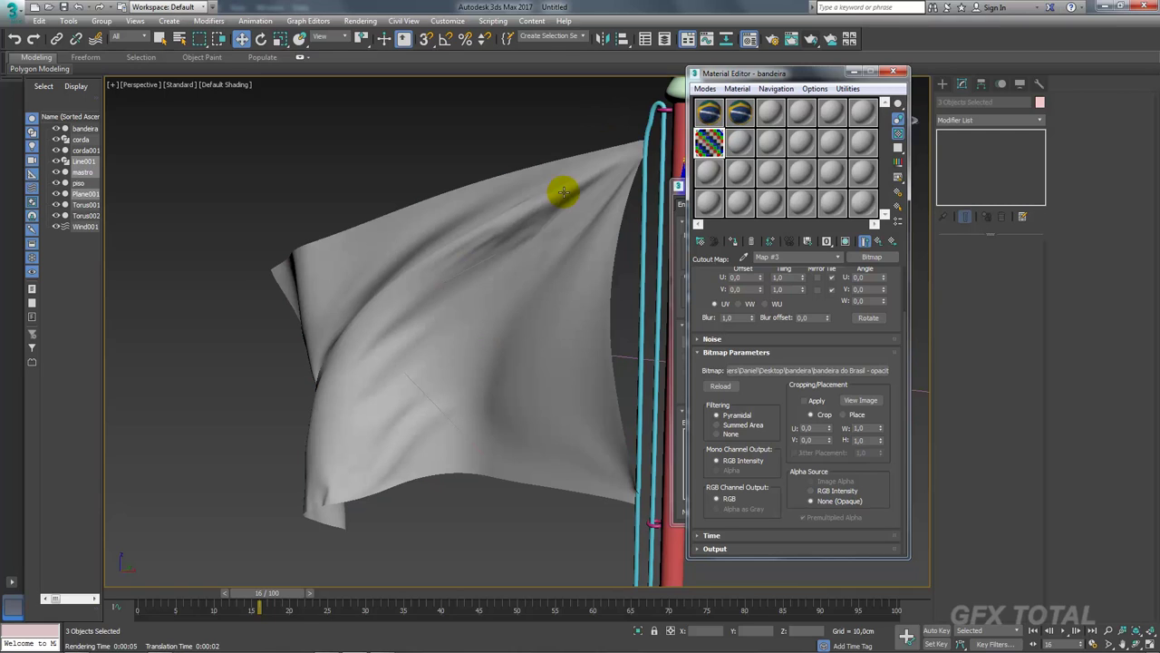
click(846, 242)
click(877, 243)
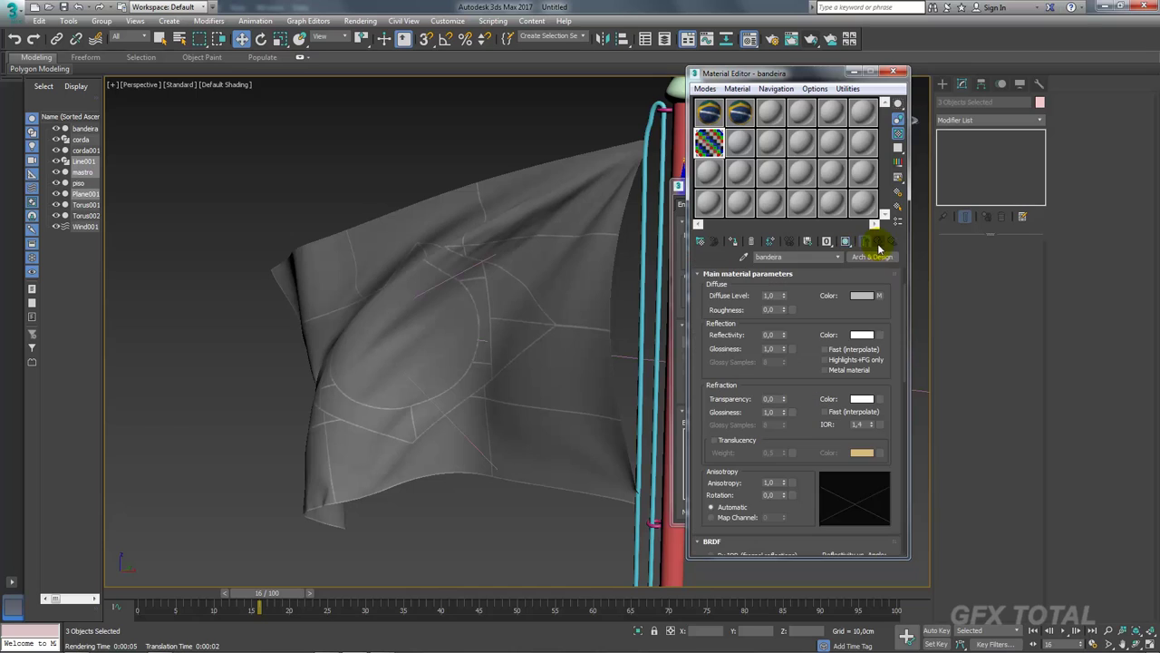
click(846, 243)
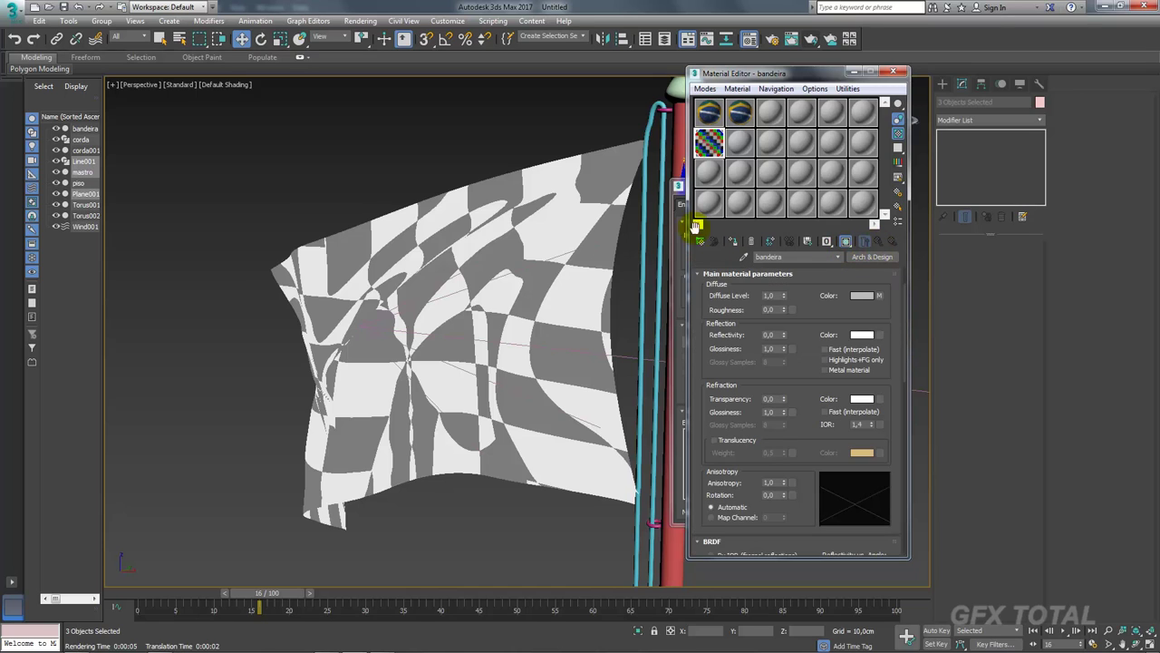
click(811, 41)
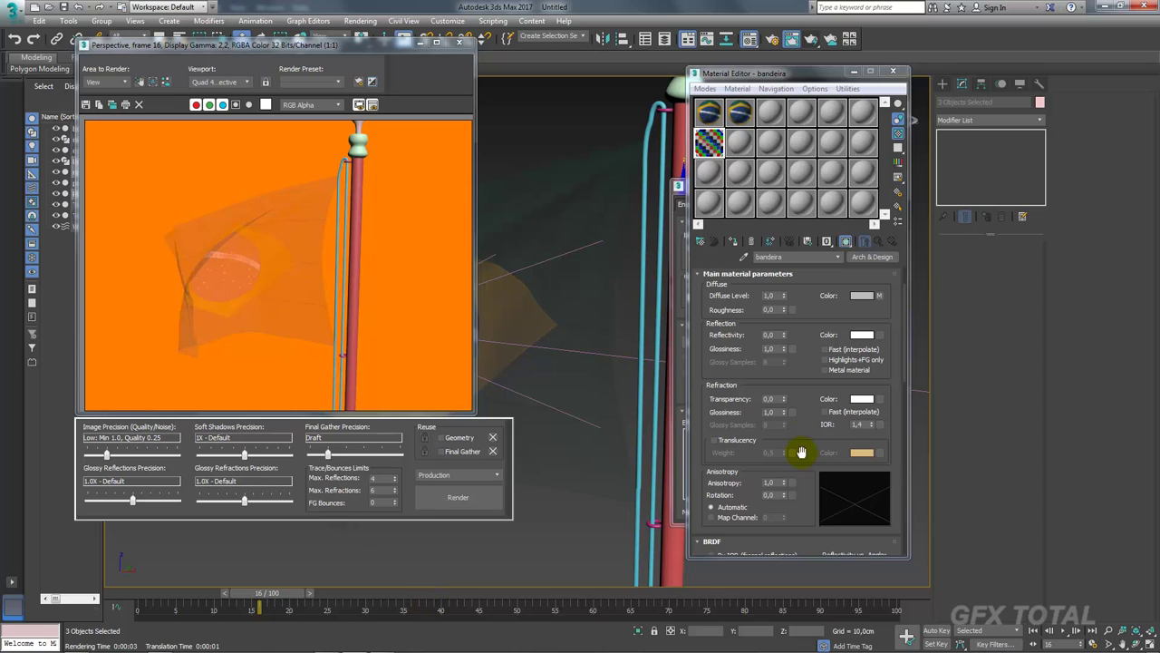
Scroll the material parameters to review the Special Purpose Maps' Cutout slot.
drag(803, 456, 806, 208)
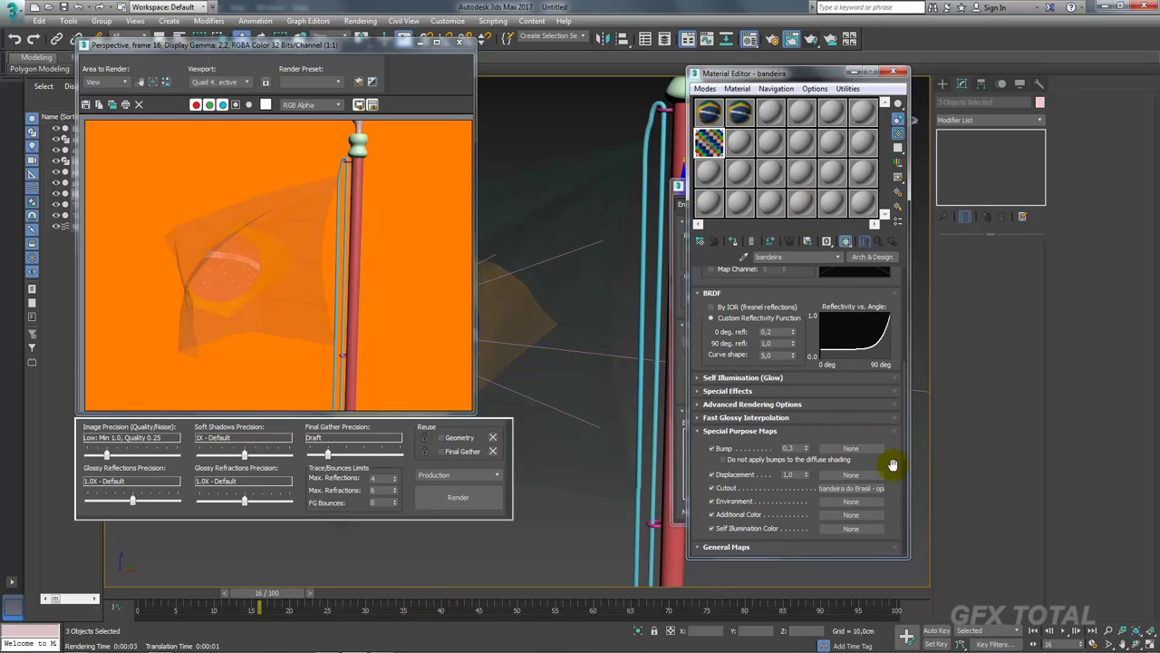
drag(893, 464, 894, 226)
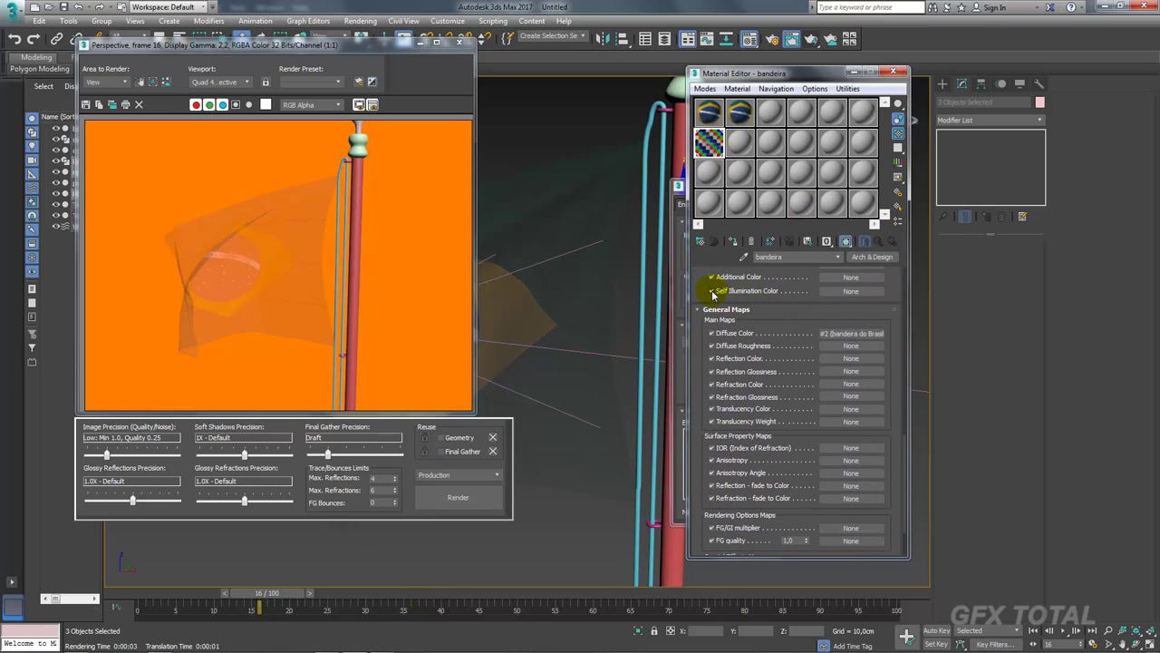
drag(714, 292, 706, 456)
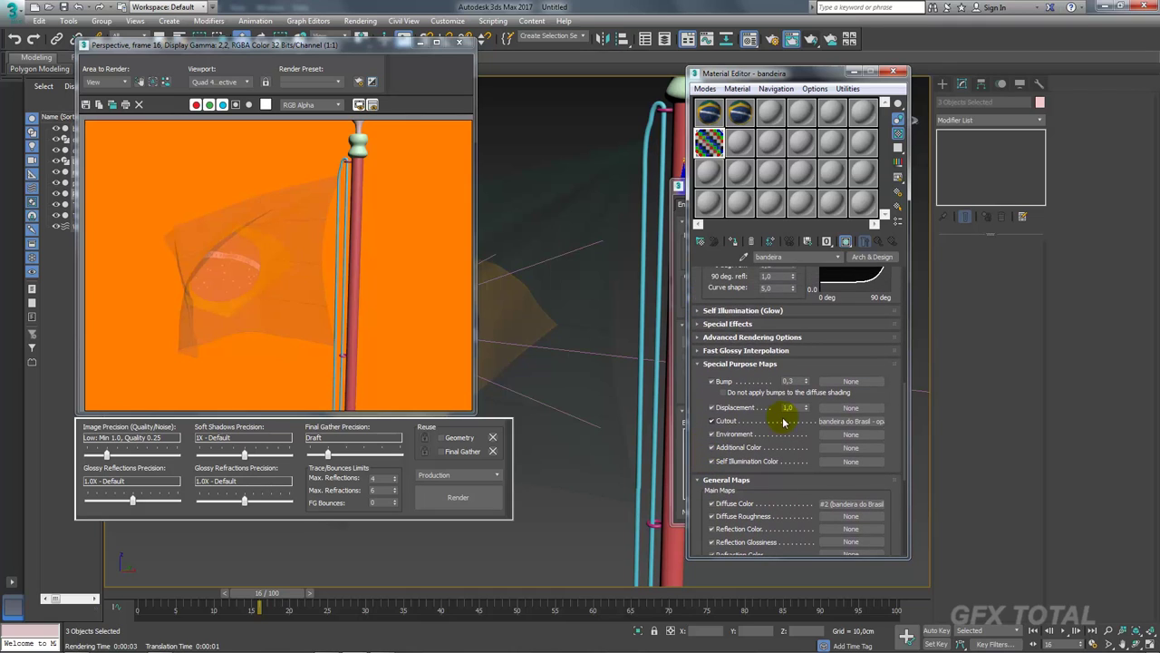
scroll(699, 401, down, 5)
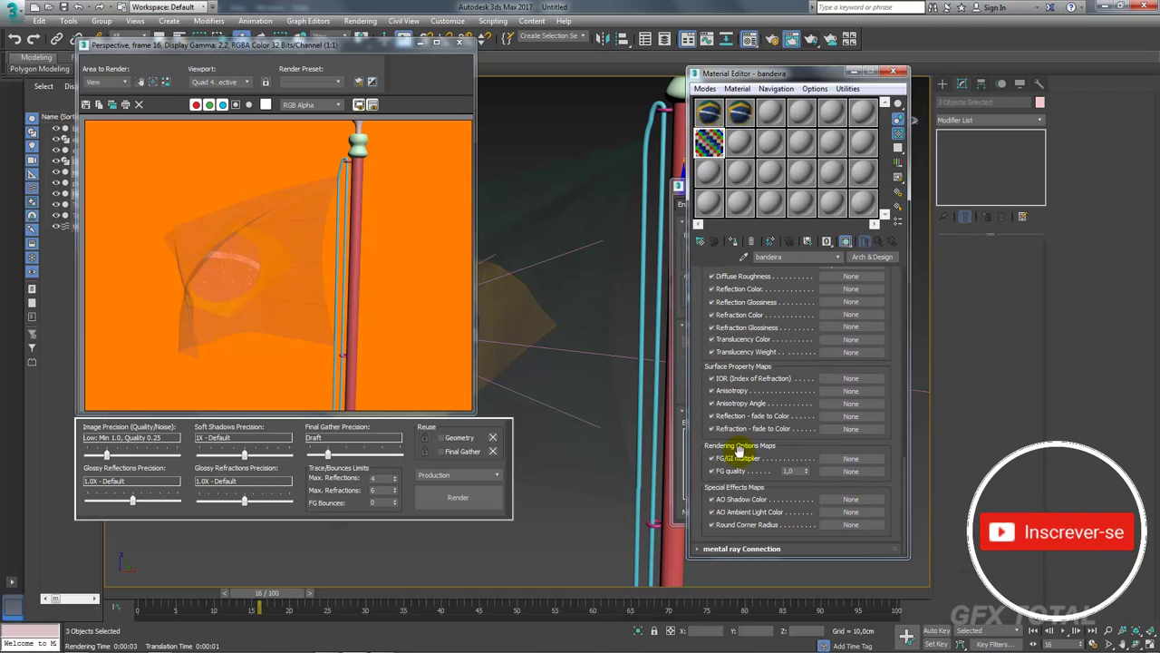
drag(694, 355, 702, 435)
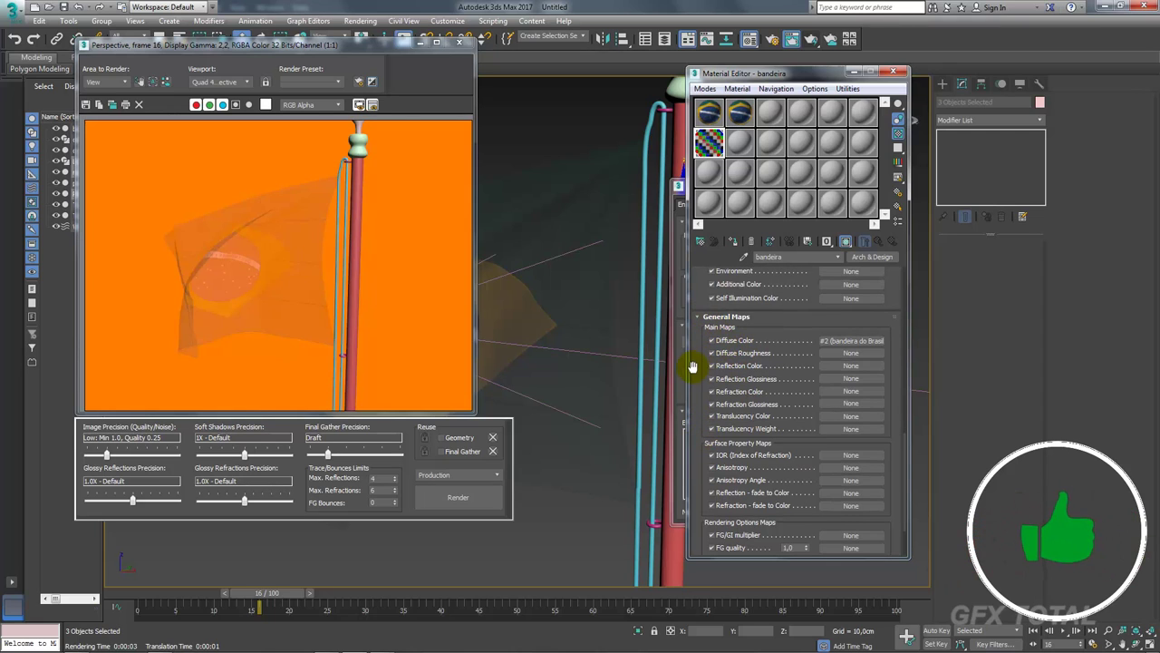
drag(698, 379, 703, 468)
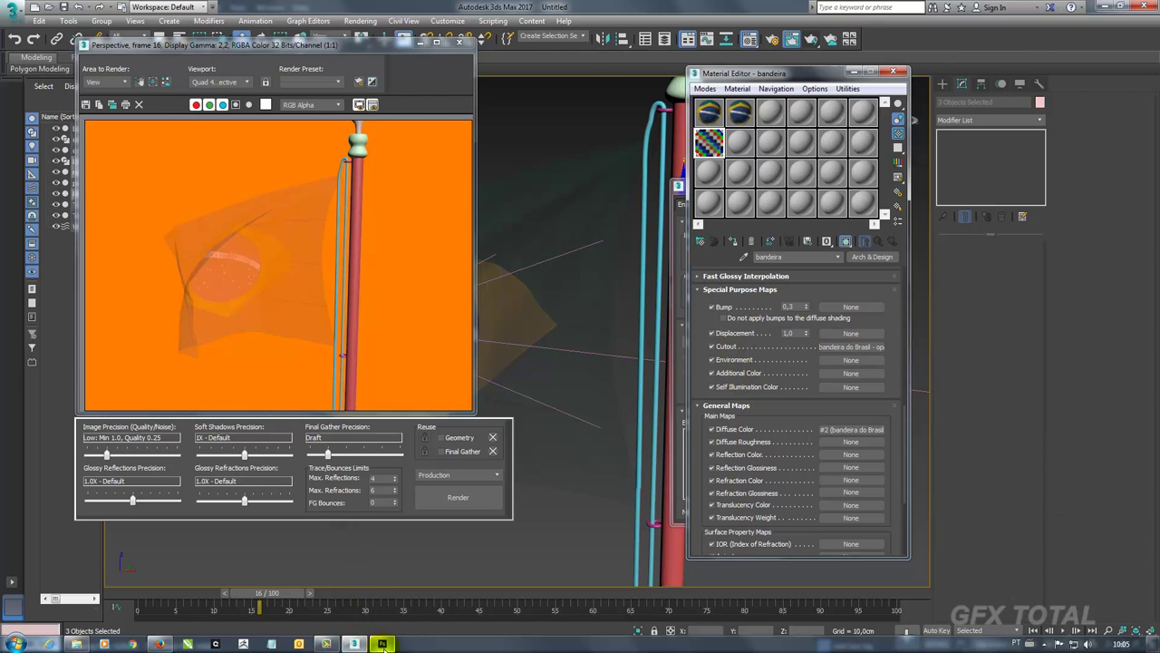
click(381, 644)
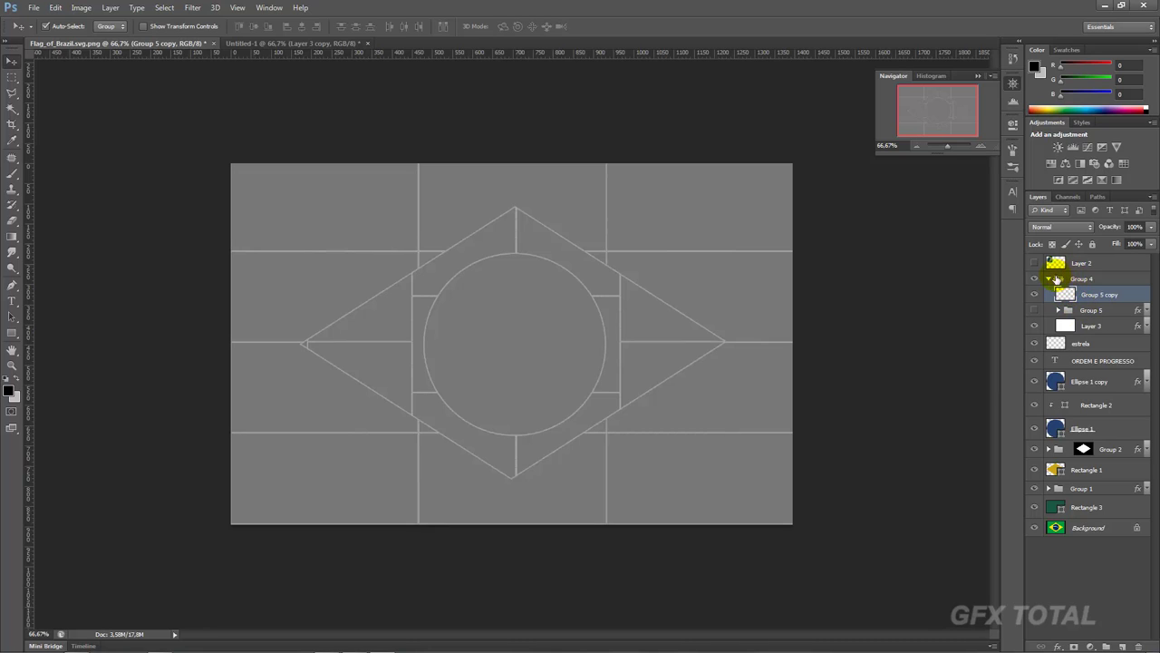
Copy Layer 2's pixels to a new layer and brighten it with Levels, white input 219.
click(1057, 278)
click(1087, 264)
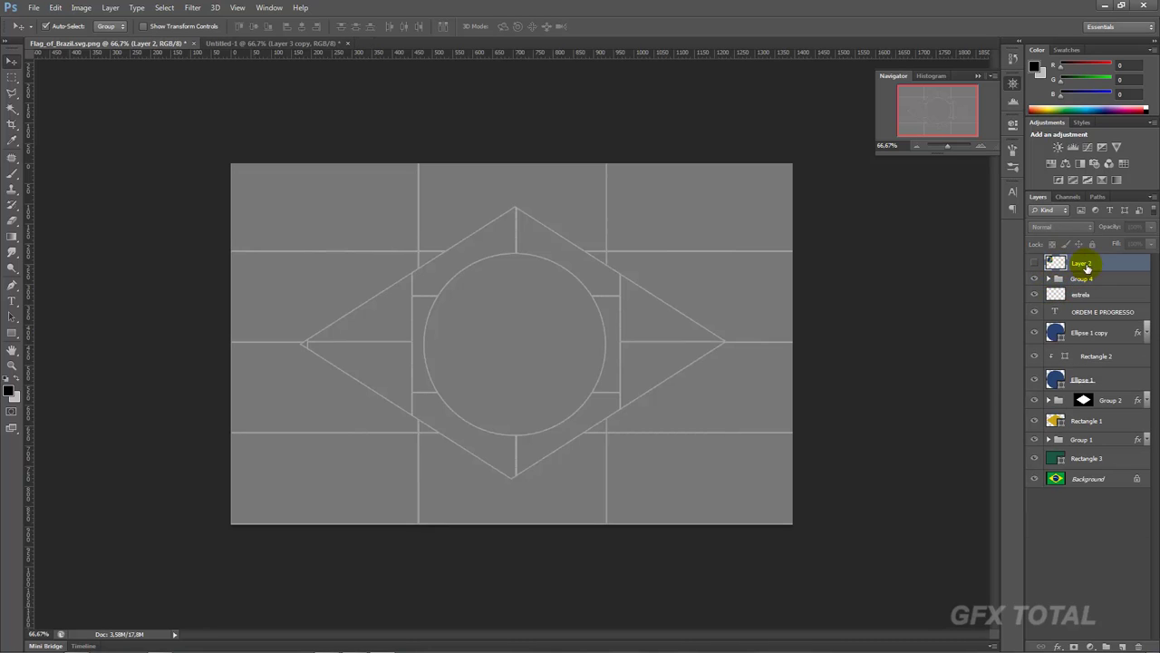
ctrl+click(1054, 263)
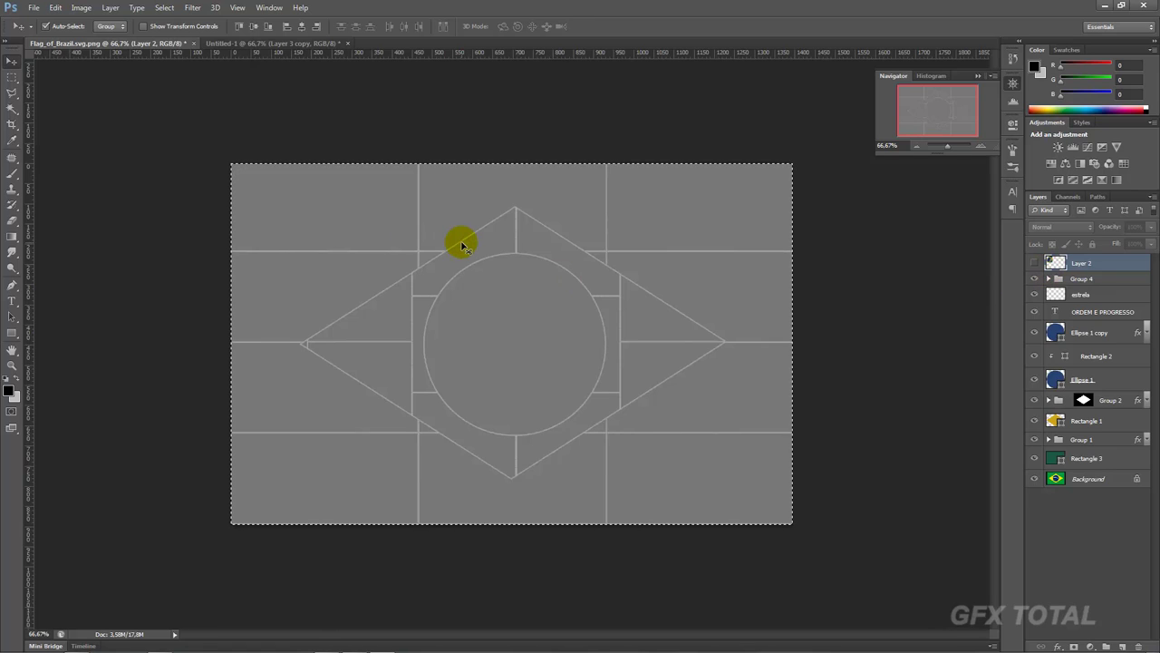
key(ctrl+j)
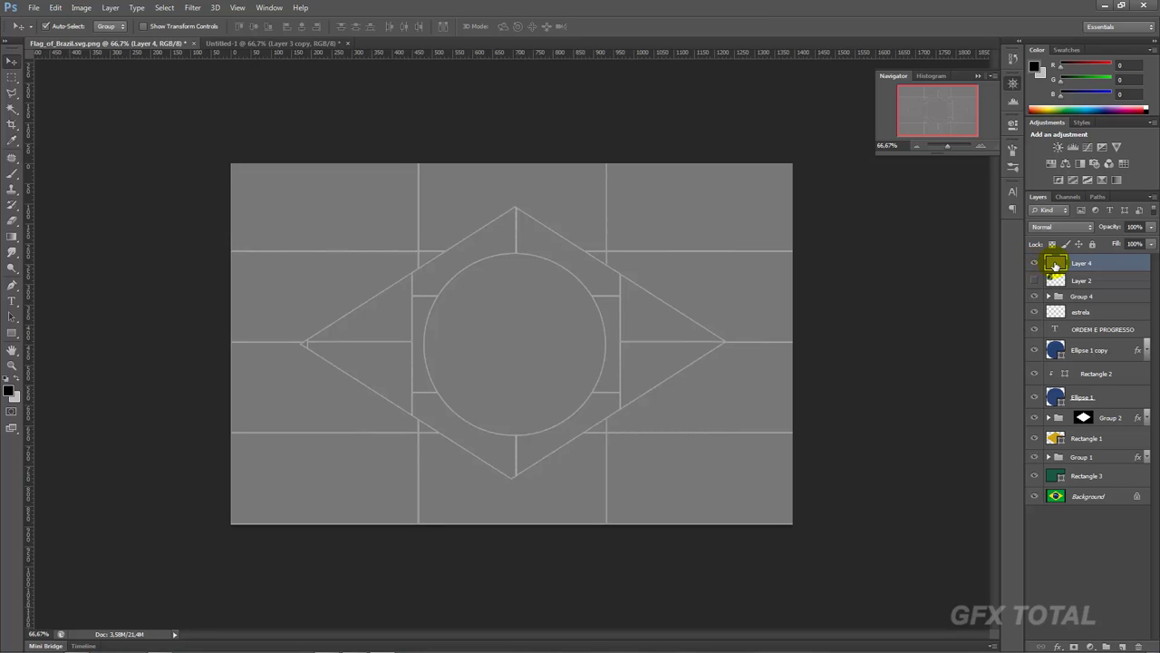
key(ctrl+u)
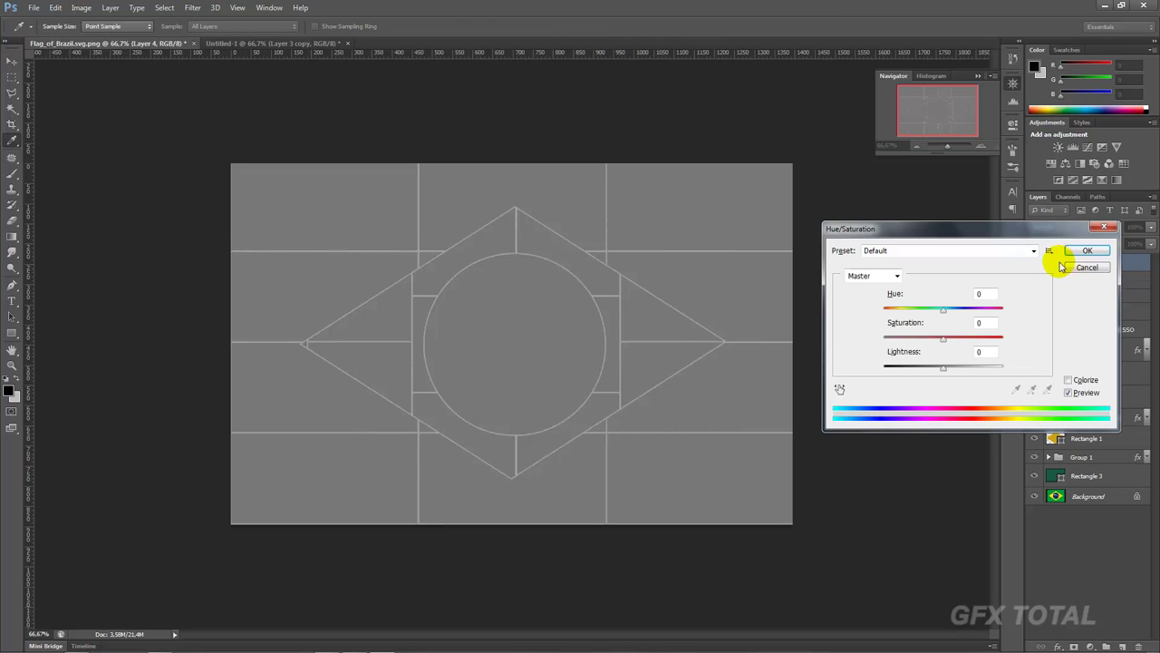
click(1087, 254)
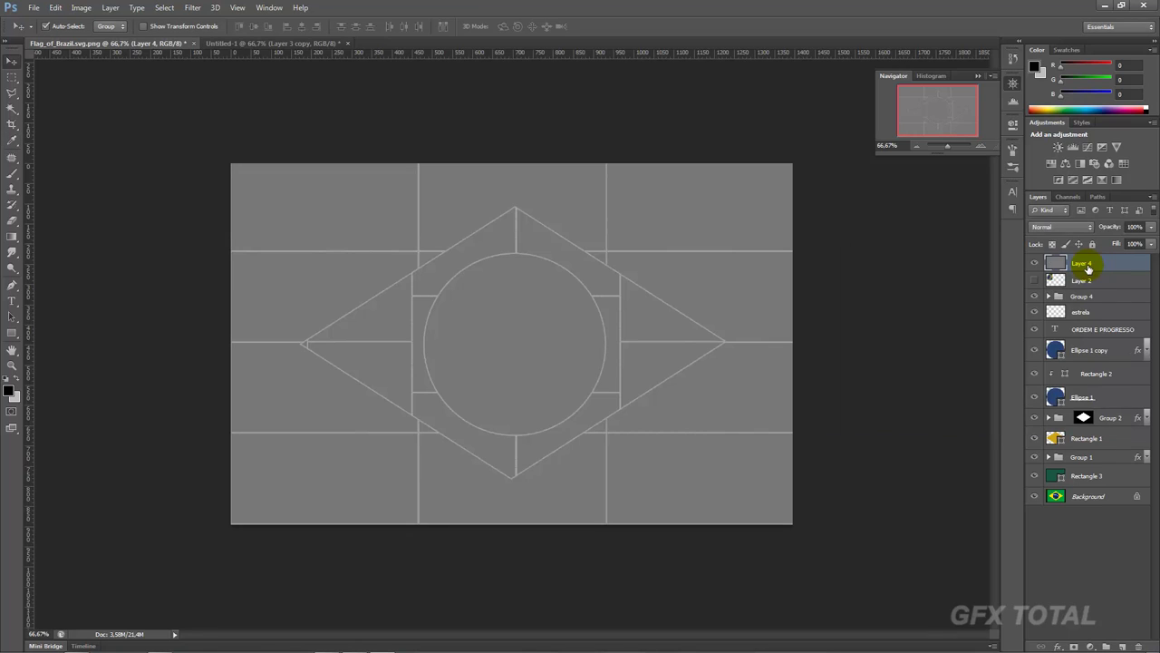
key(ctrl+l)
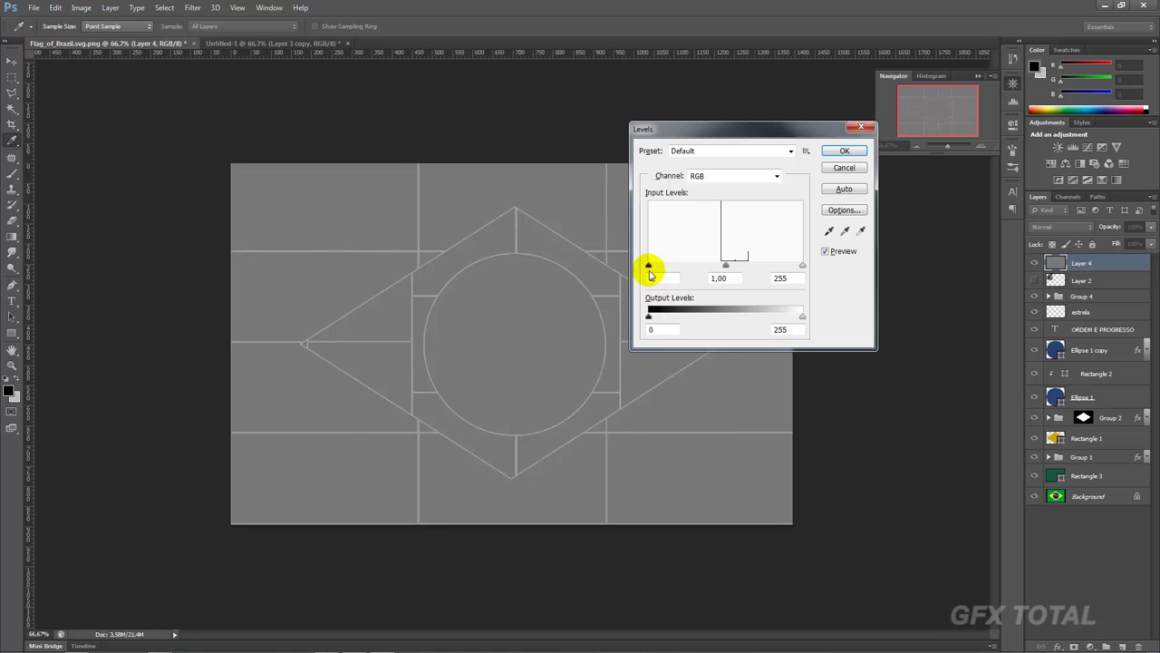
mouse_move(649, 266)
mouse_down()
mouse_move(759, 266)
mouse_move(760, 280)
mouse_move(646, 263)
mouse_up()
mouse_move(802, 266)
mouse_down()
mouse_move(688, 269)
mouse_move(730, 265)
mouse_up()
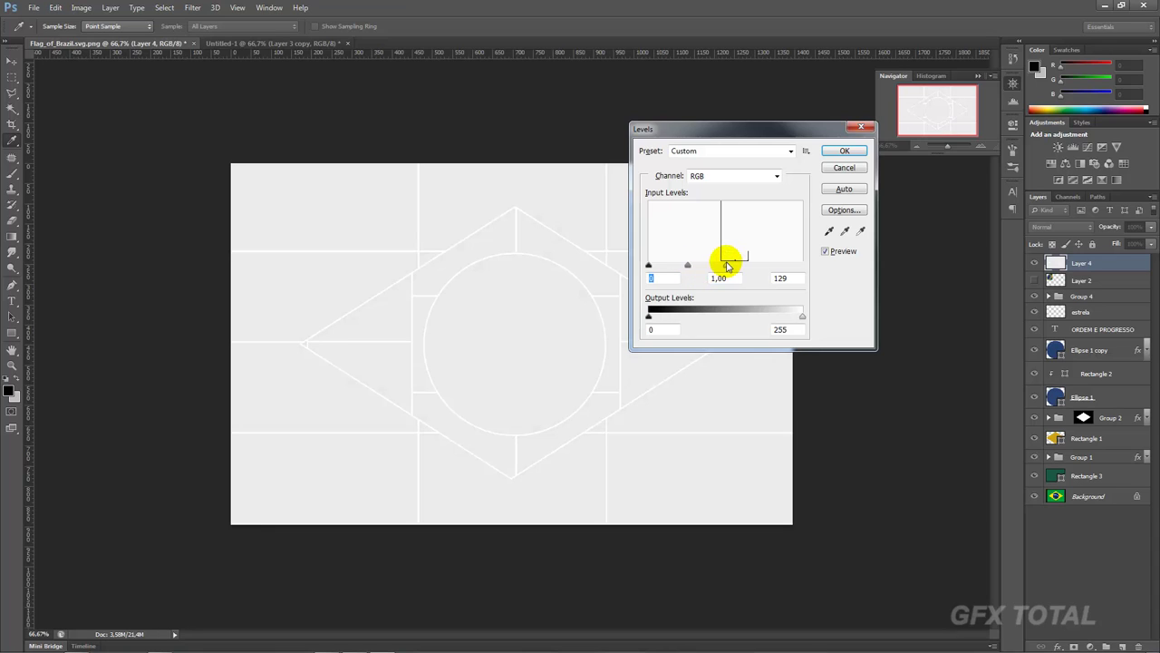
click(844, 150)
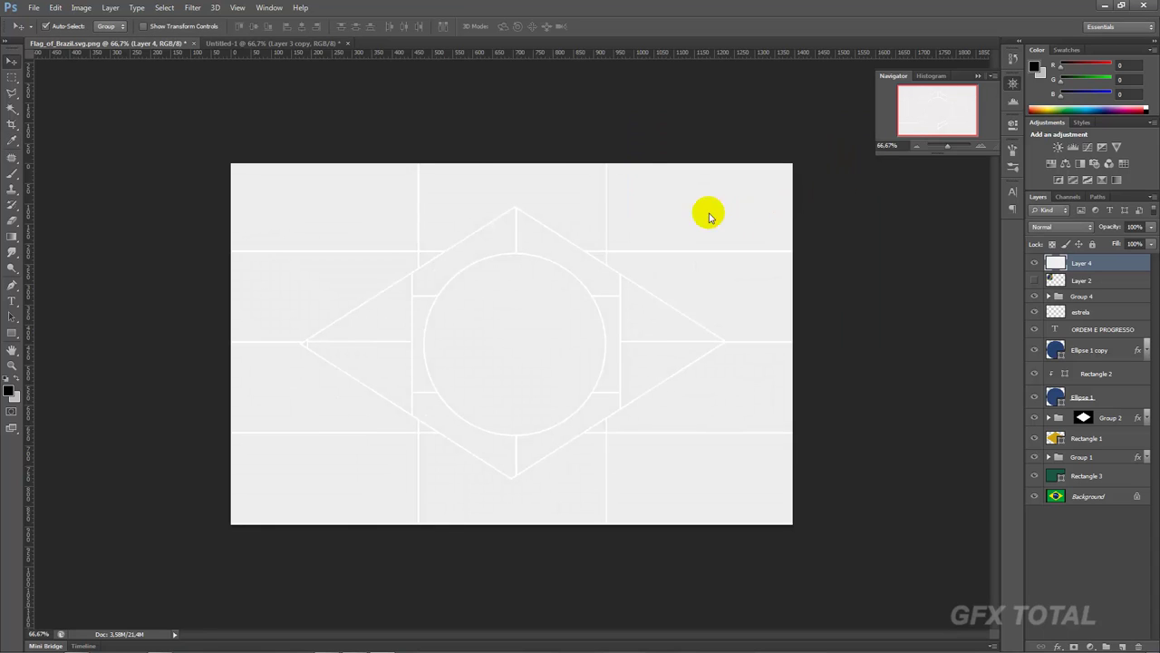
Save as JPEG over 'bandeira do Brasil - opacity' in the bandeira folder.
key(ctrl+shift+s)
double_click(492, 261)
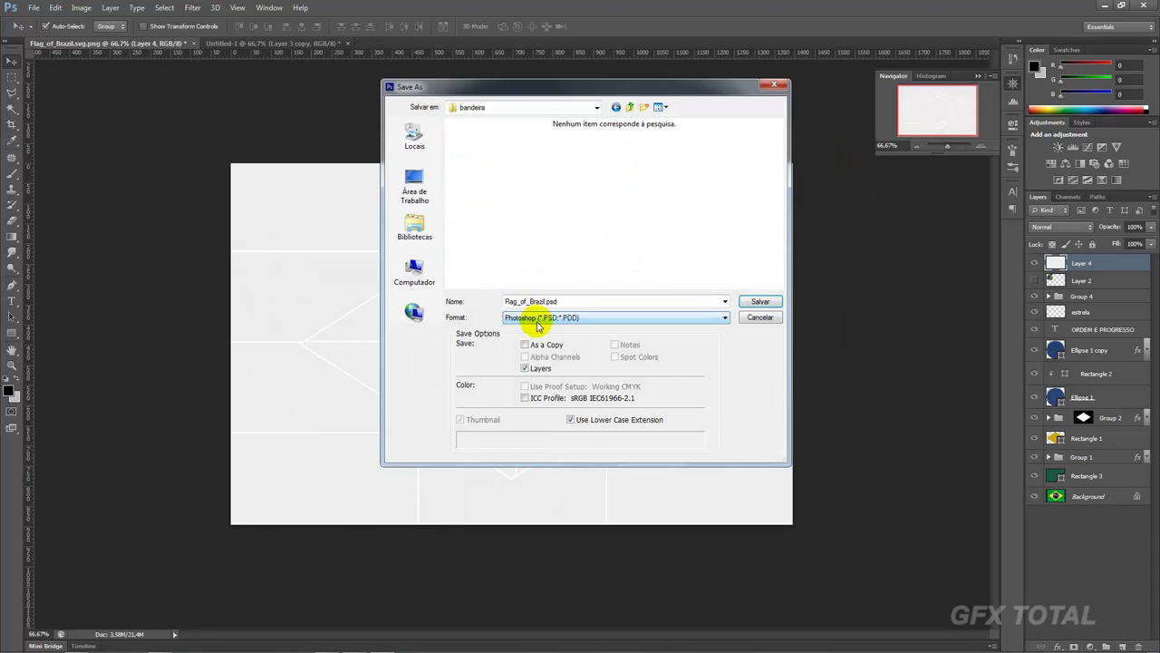
click(539, 327)
click(531, 414)
double_click(478, 164)
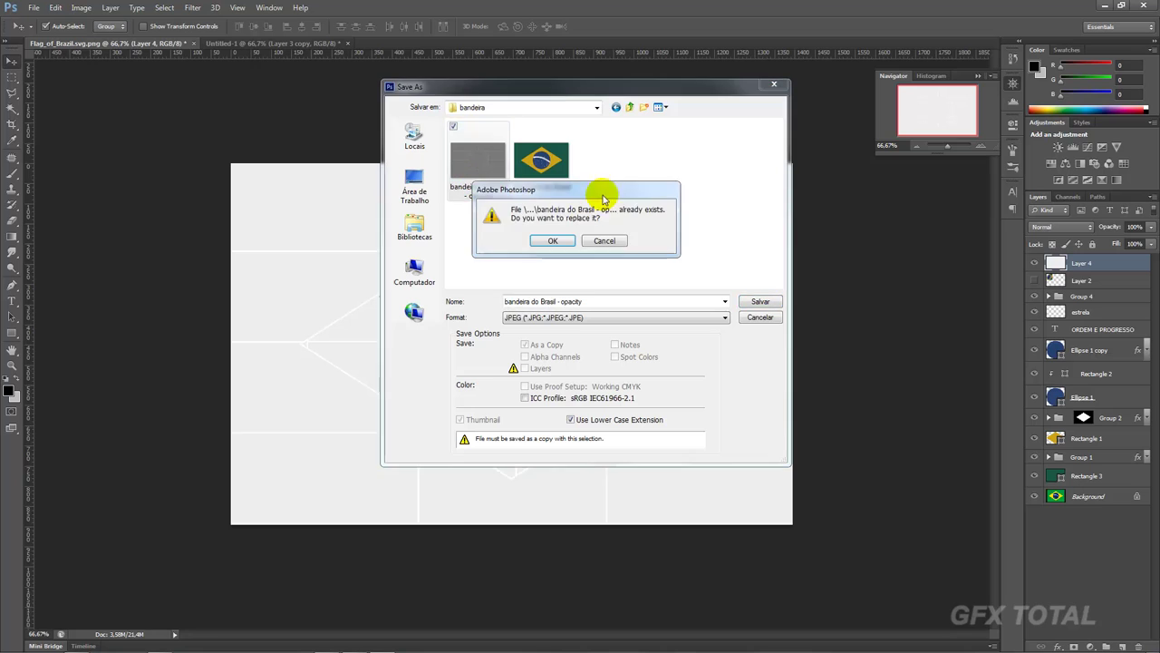
key(Return)
key(Return)
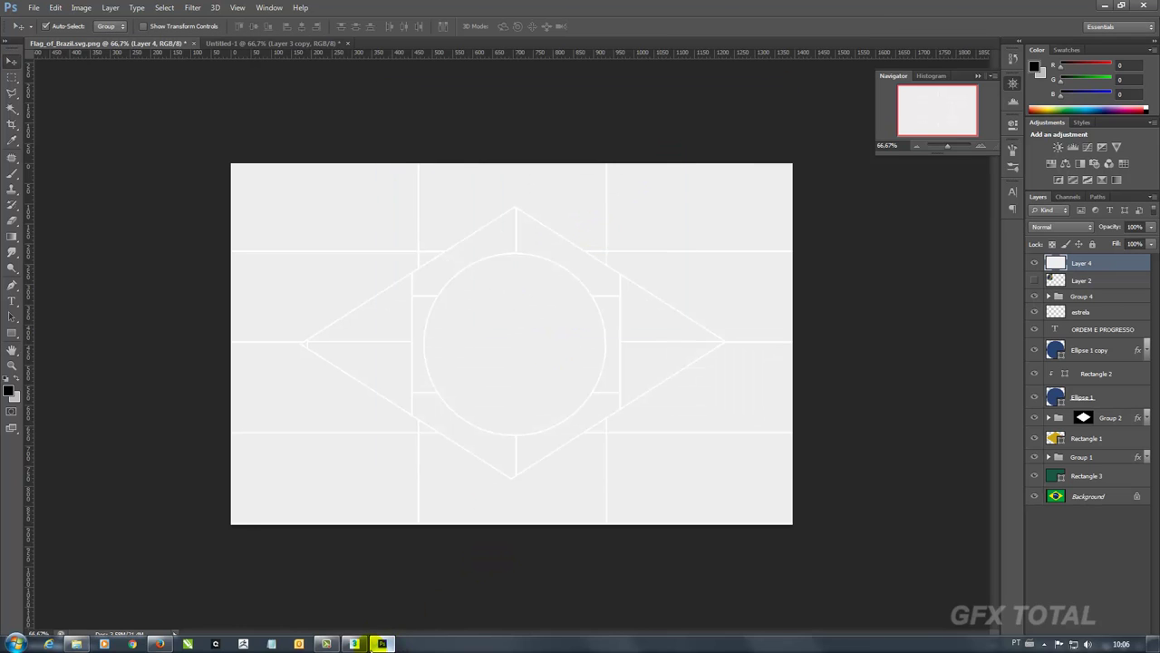
click(354, 644)
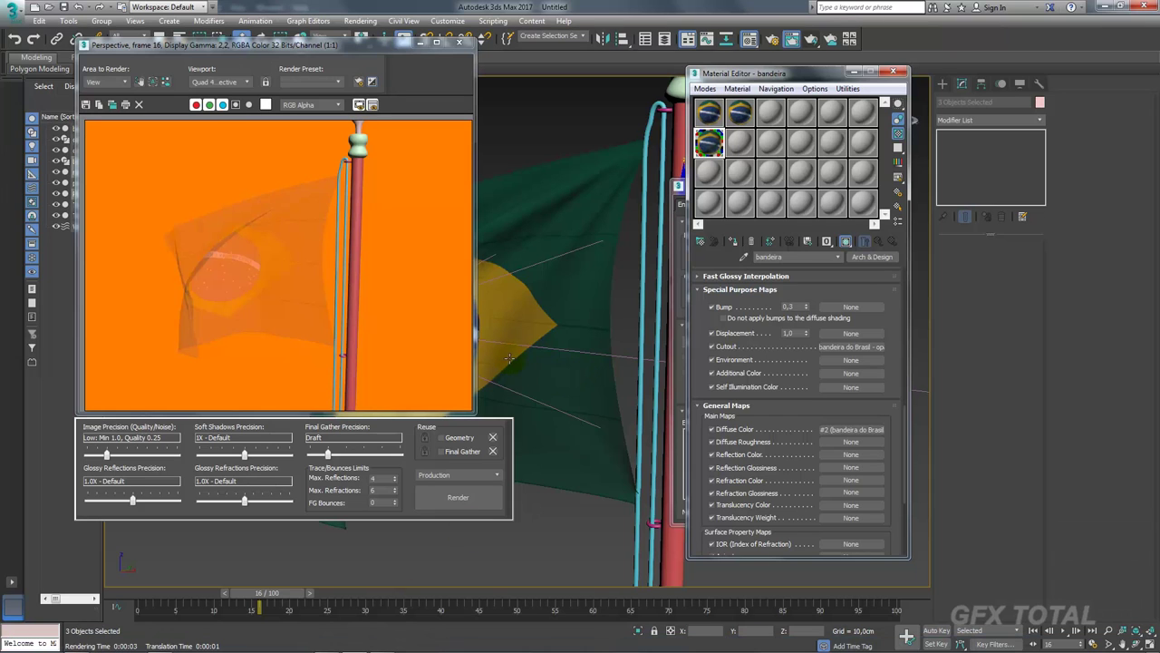
Re-render frame 16 in 3ds Max with the updated opacity map.
drag(708, 179, 725, 136)
click(452, 489)
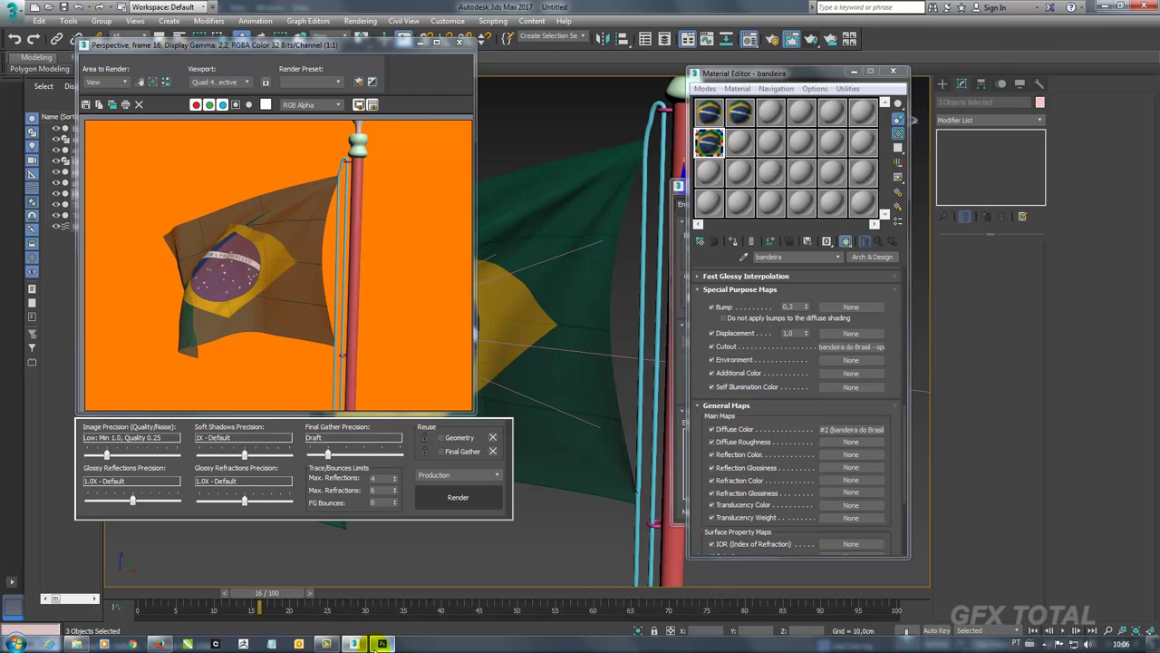
click(382, 643)
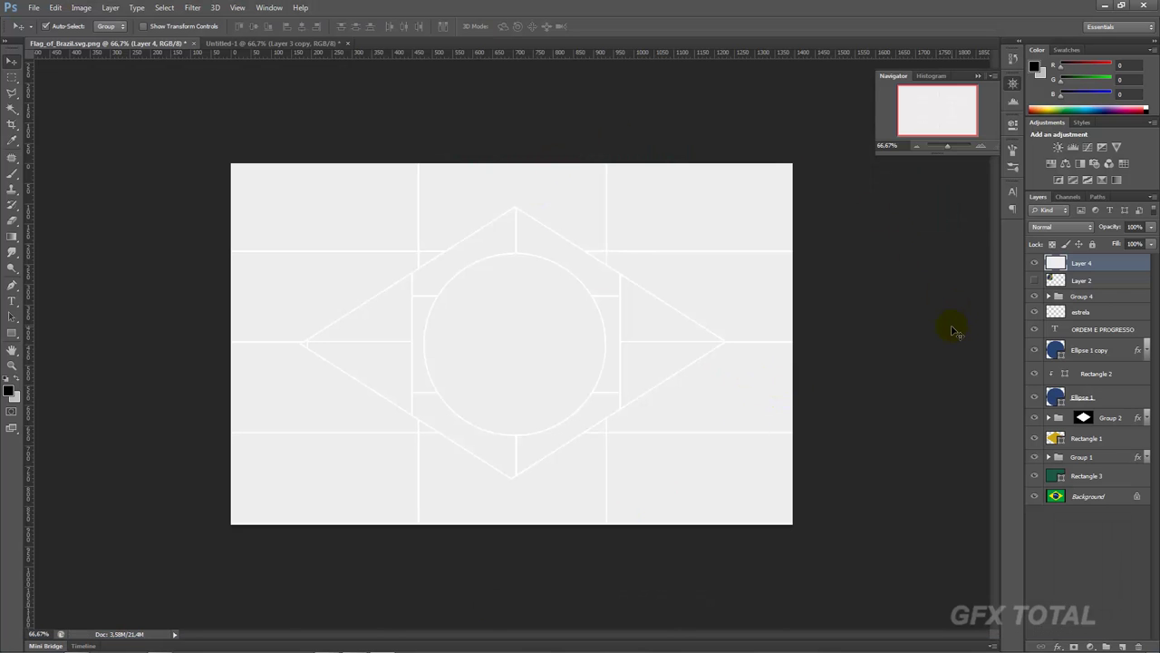
Brighten the opacity map further with Levels, white input at 244.
key(ctrl+l)
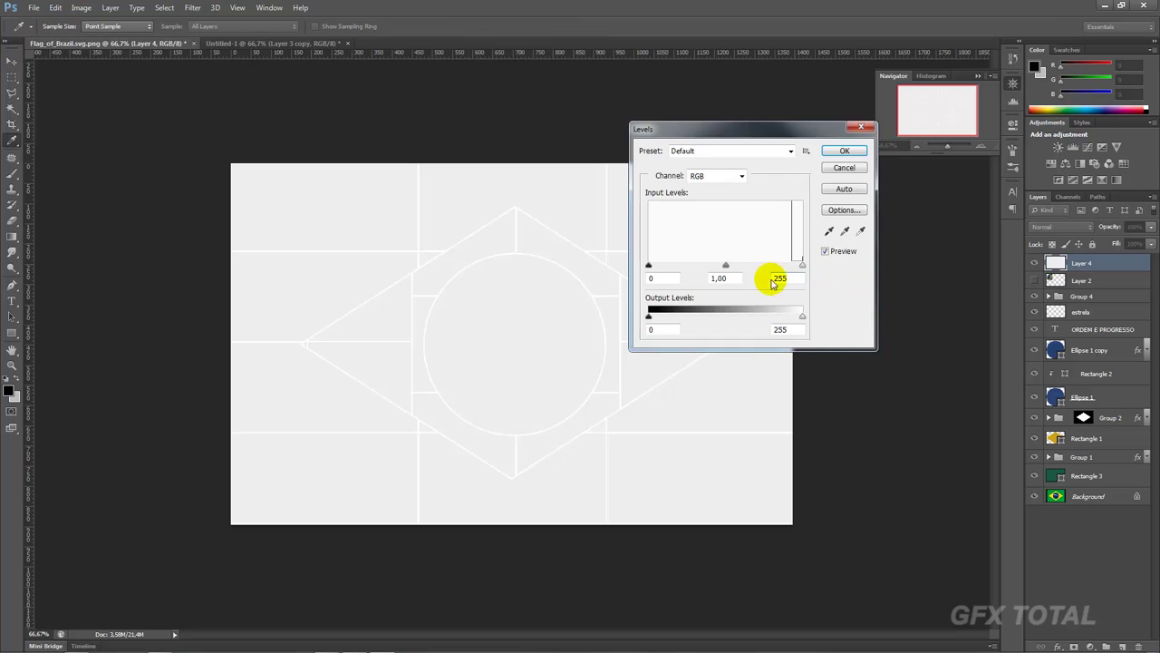
drag(796, 268, 792, 269)
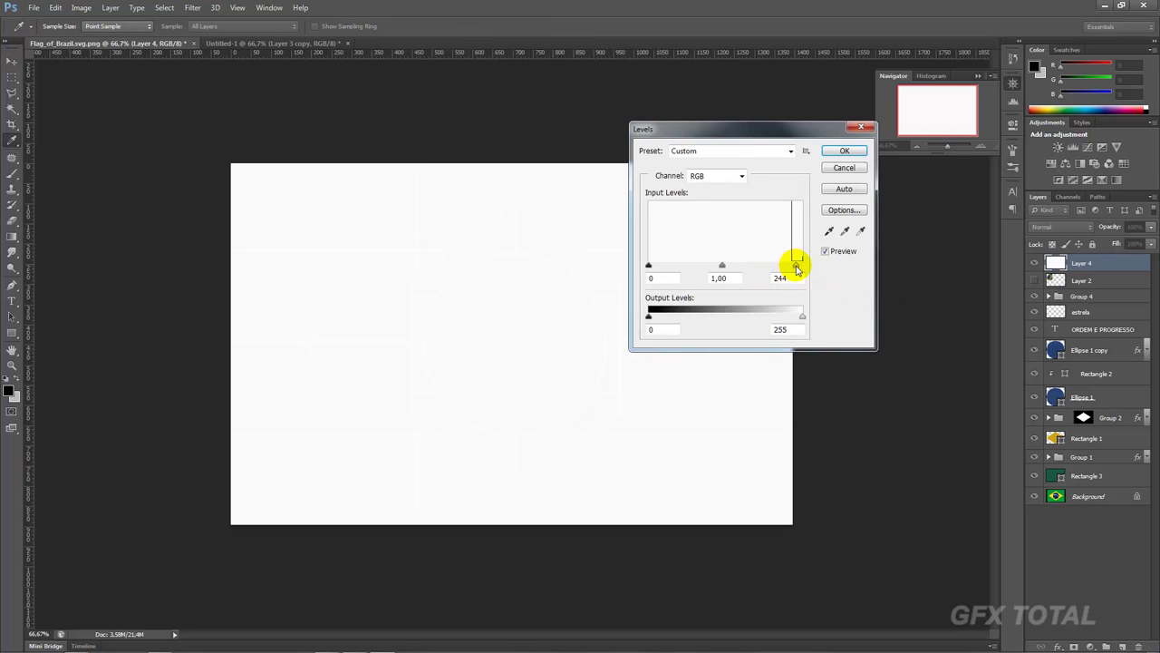
click(844, 150)
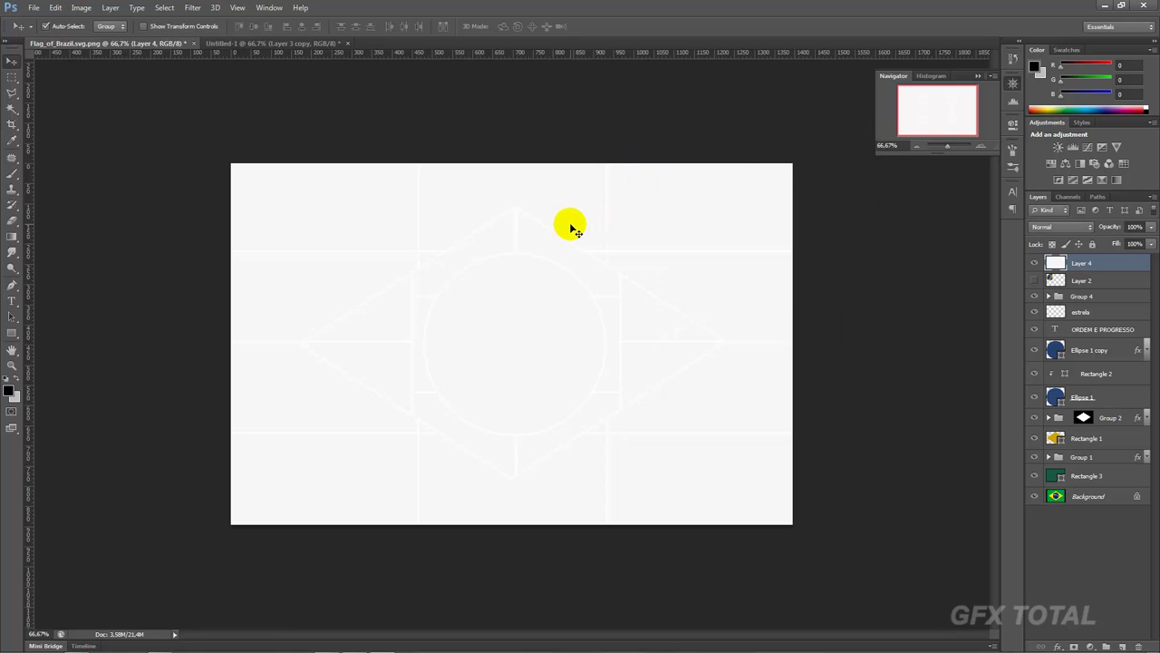
Save it again as JPEG over the opacity file in the bandeira folder.
key(ctrl+shift+s)
click(568, 317)
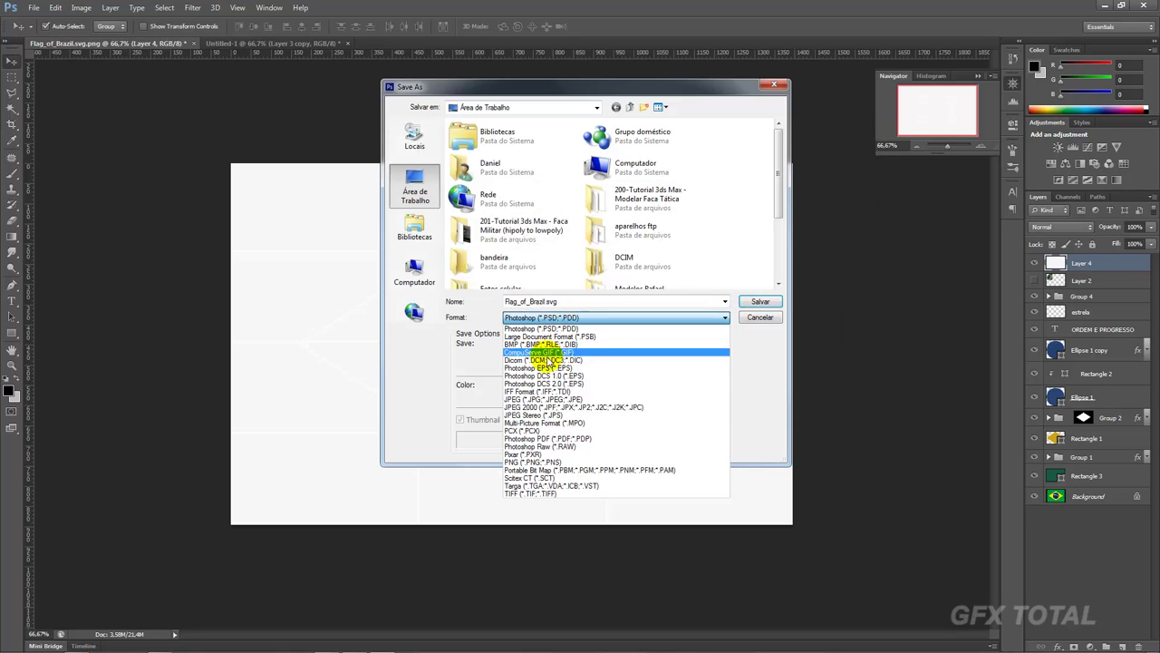
click(540, 400)
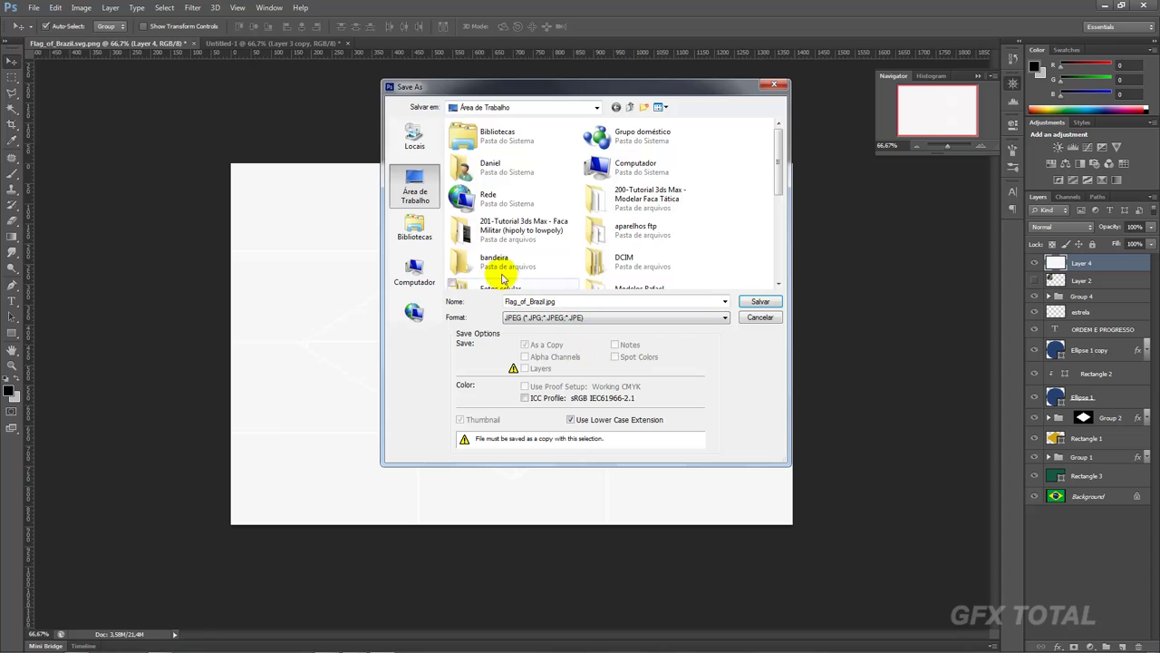
double_click(489, 261)
click(478, 163)
key(Return)
key(Return)
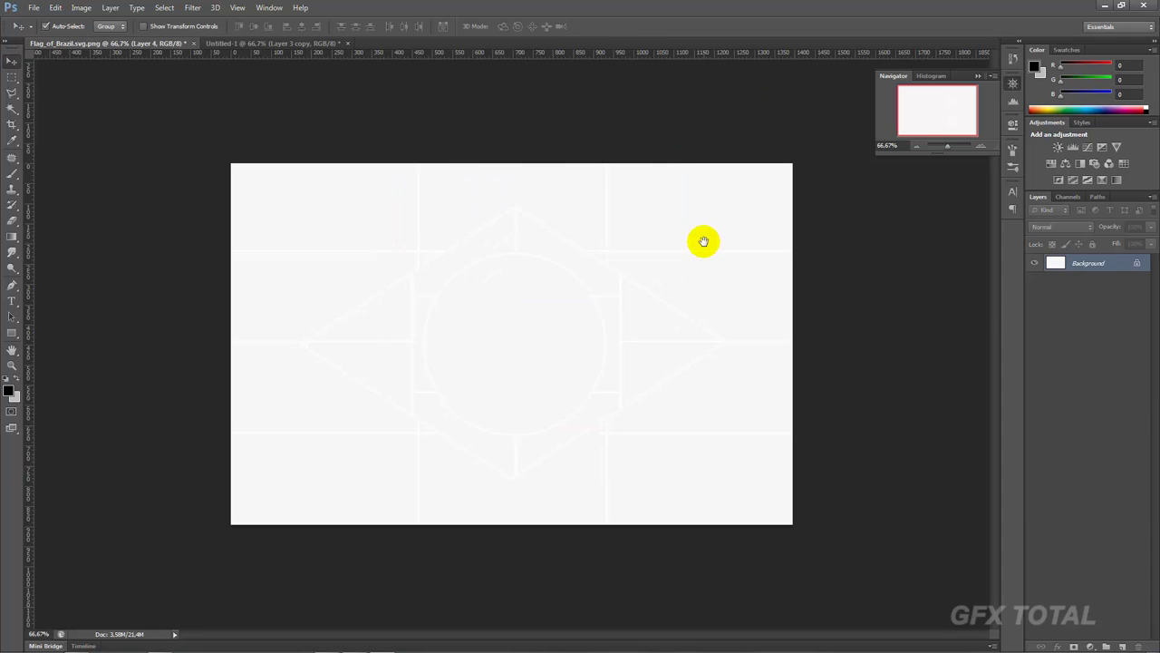
Re-render frame 16 in 3ds Max with the brightened opacity map.
click(349, 643)
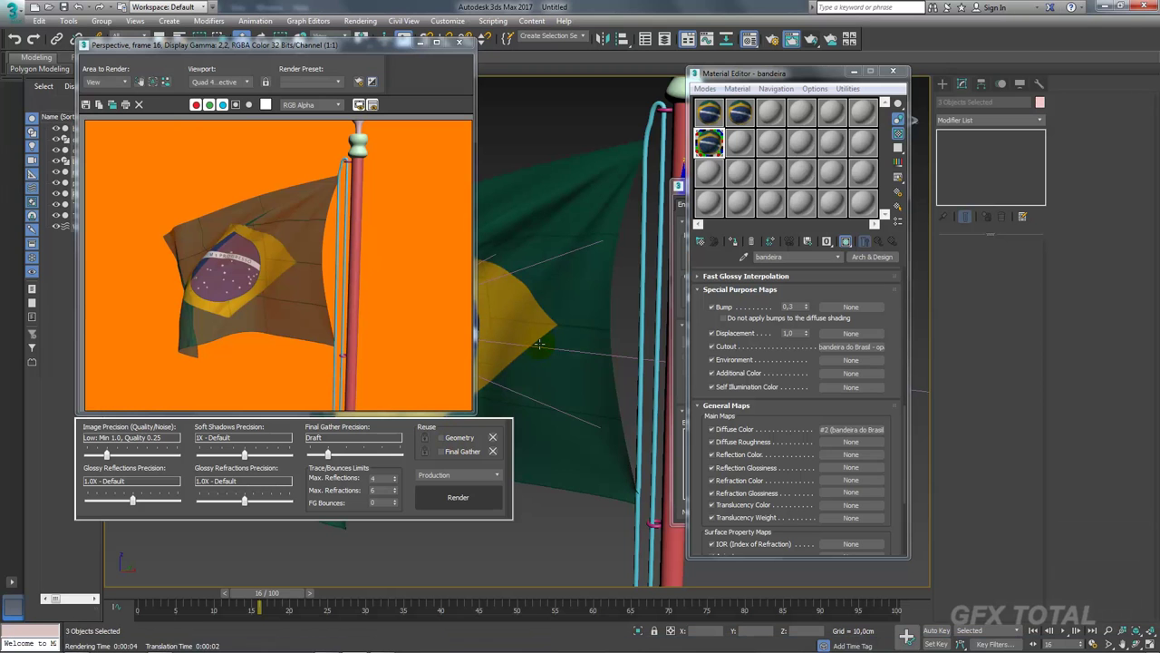
click(456, 495)
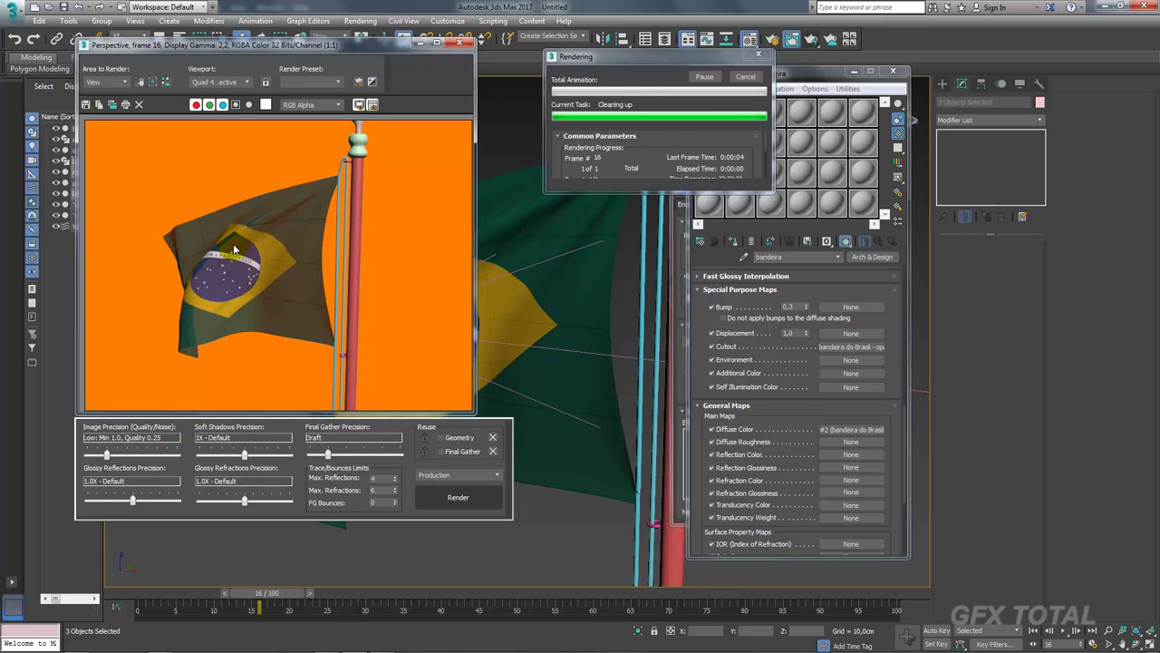
click(464, 506)
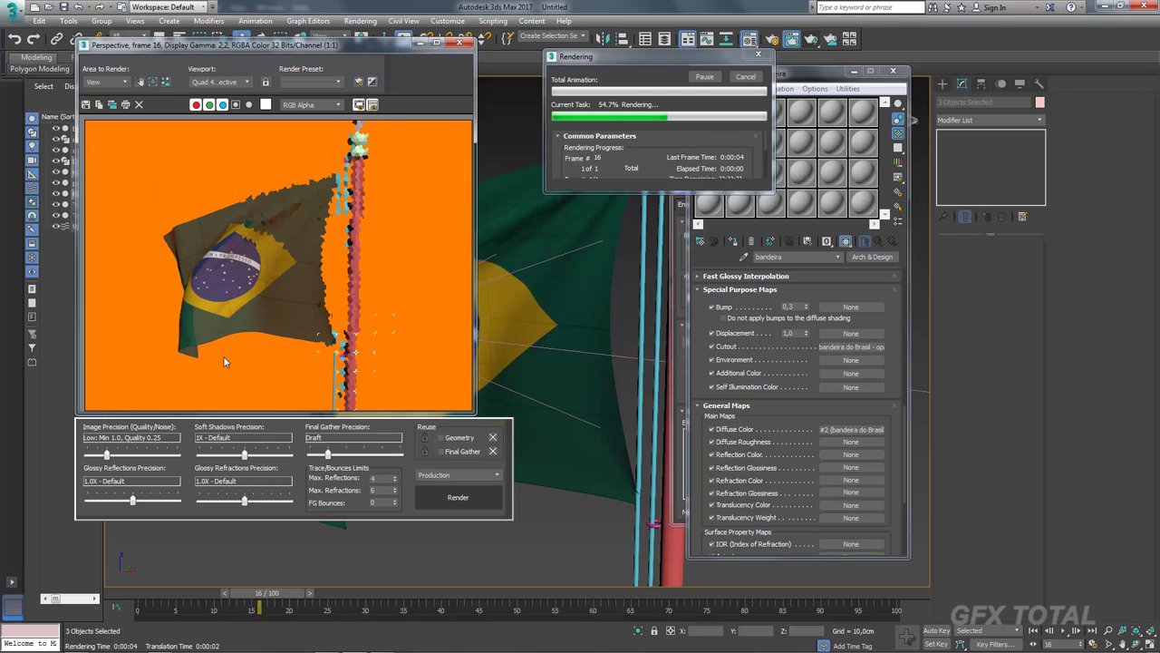
Set the Cutout bitmap's Blur to its minimum of 0,01.
click(829, 348)
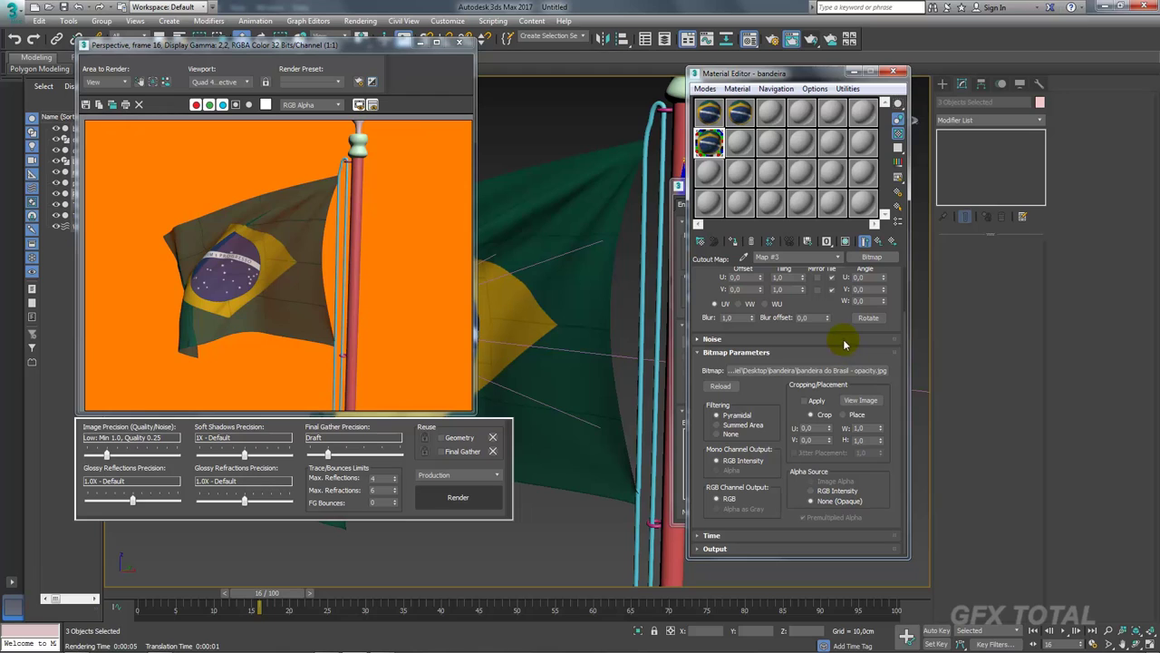
drag(837, 319, 839, 373)
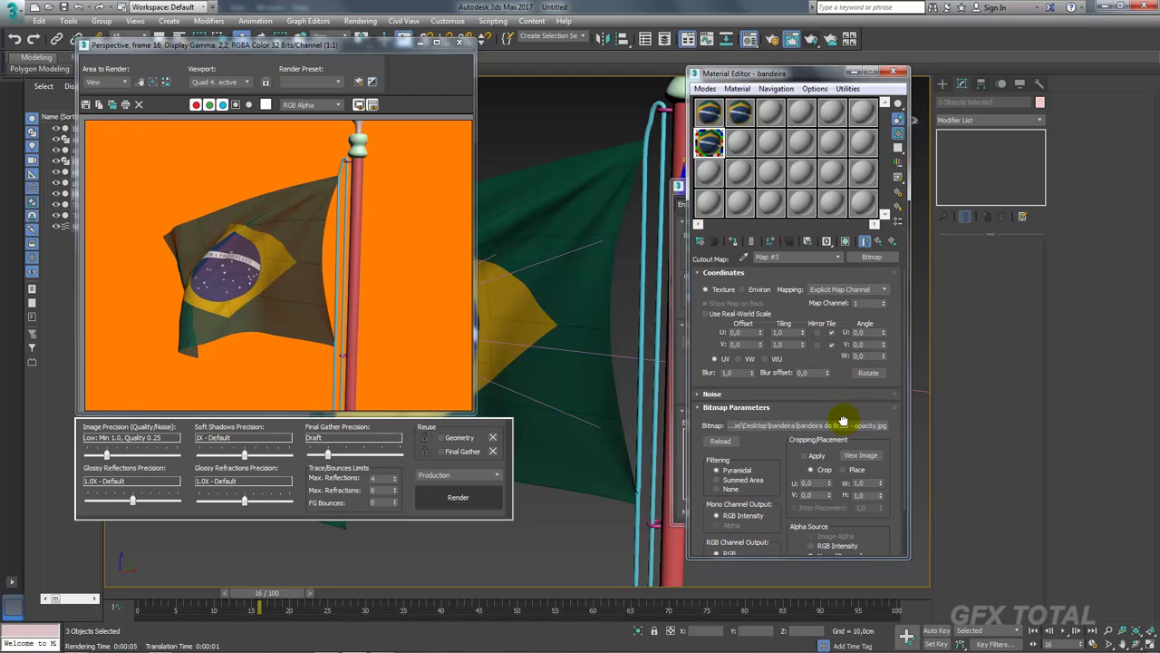
right_click(750, 373)
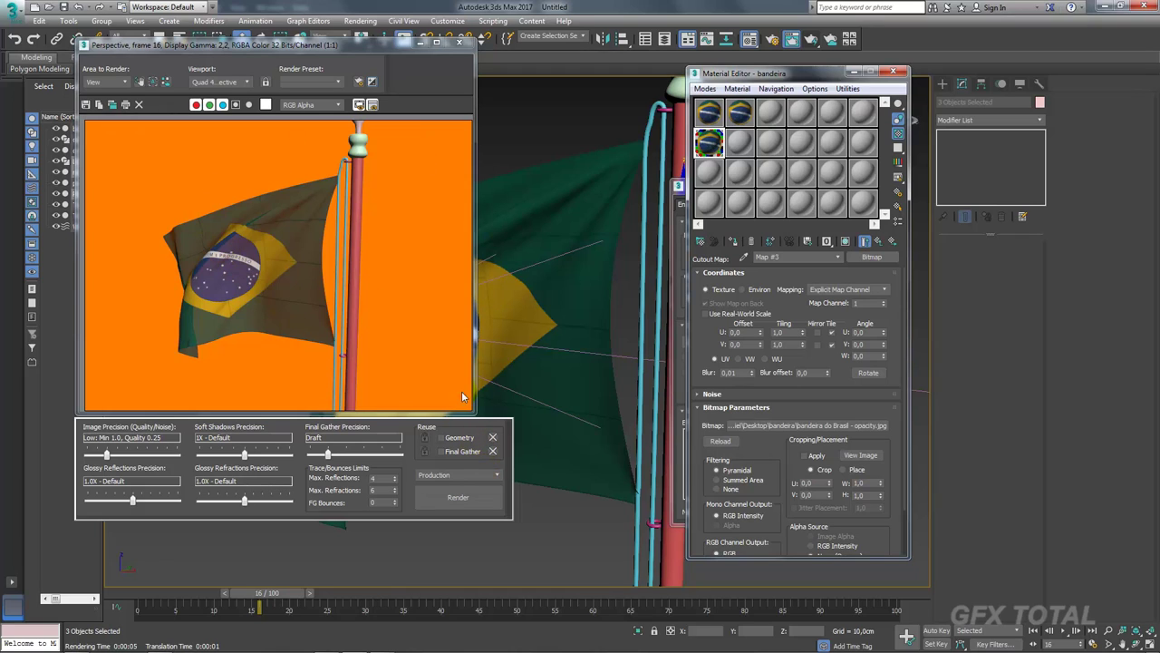
Brighten the opacity map further with Levels, raising the white input to 251.
click(381, 644)
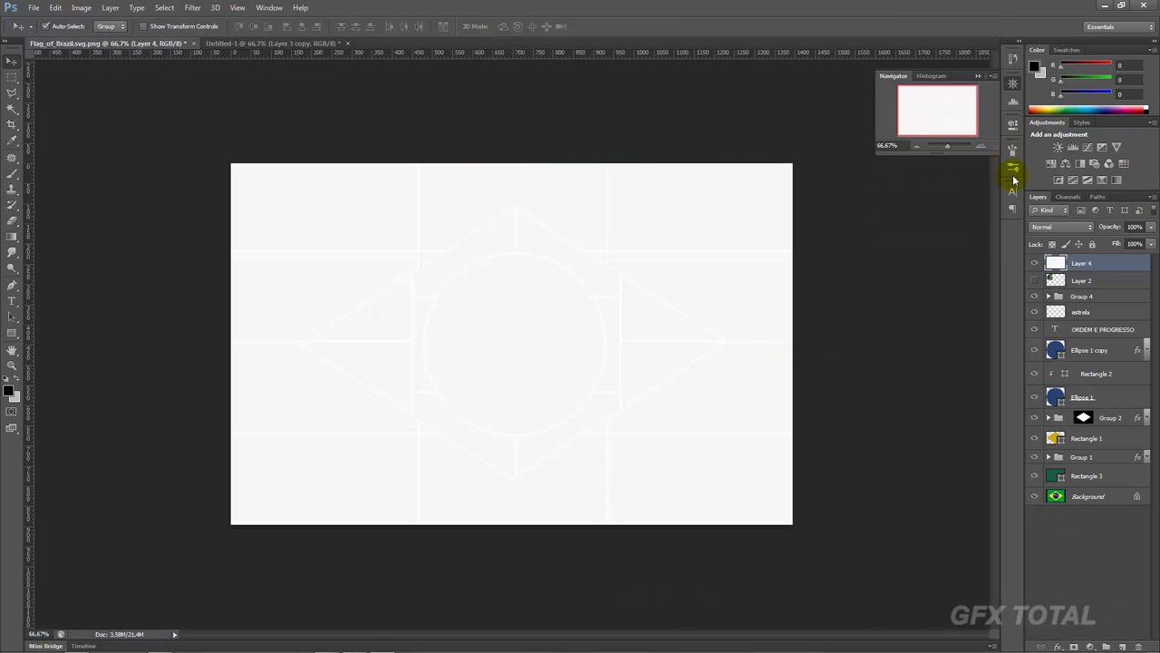
drag(949, 148, 948, 98)
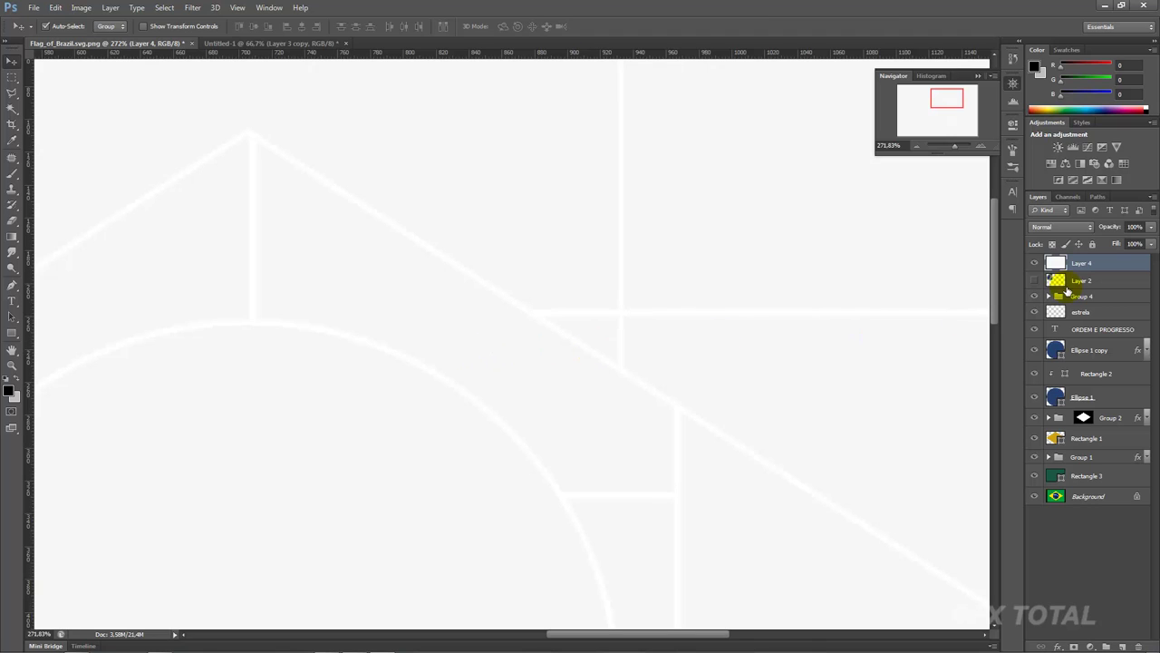
key(ctrl+l)
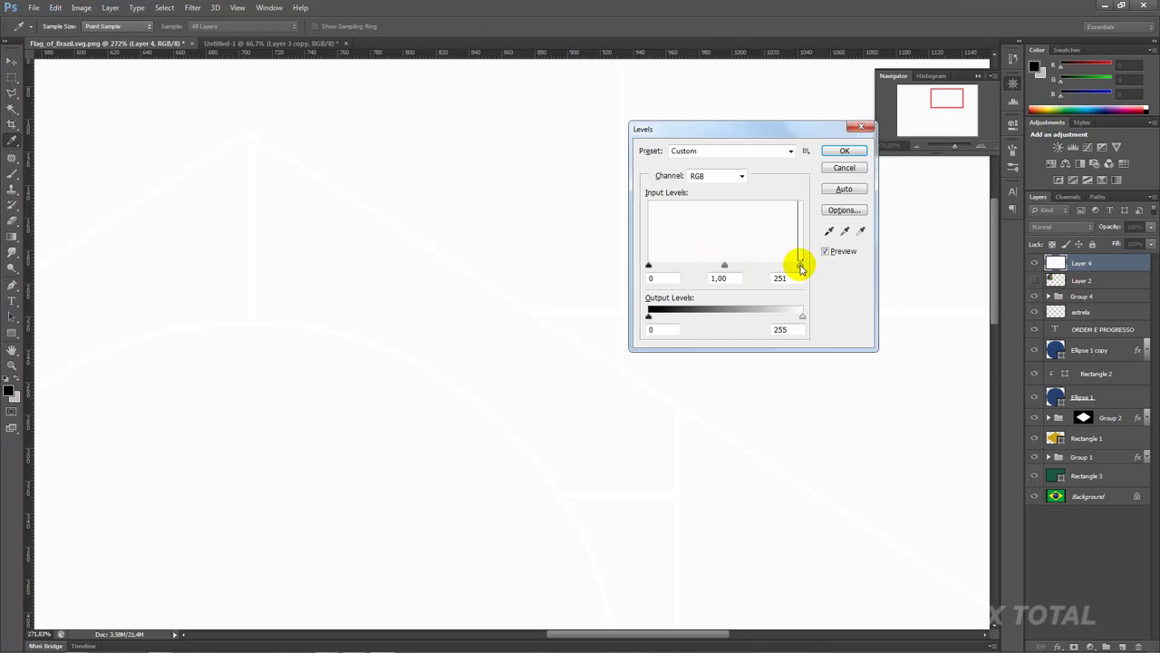
click(843, 151)
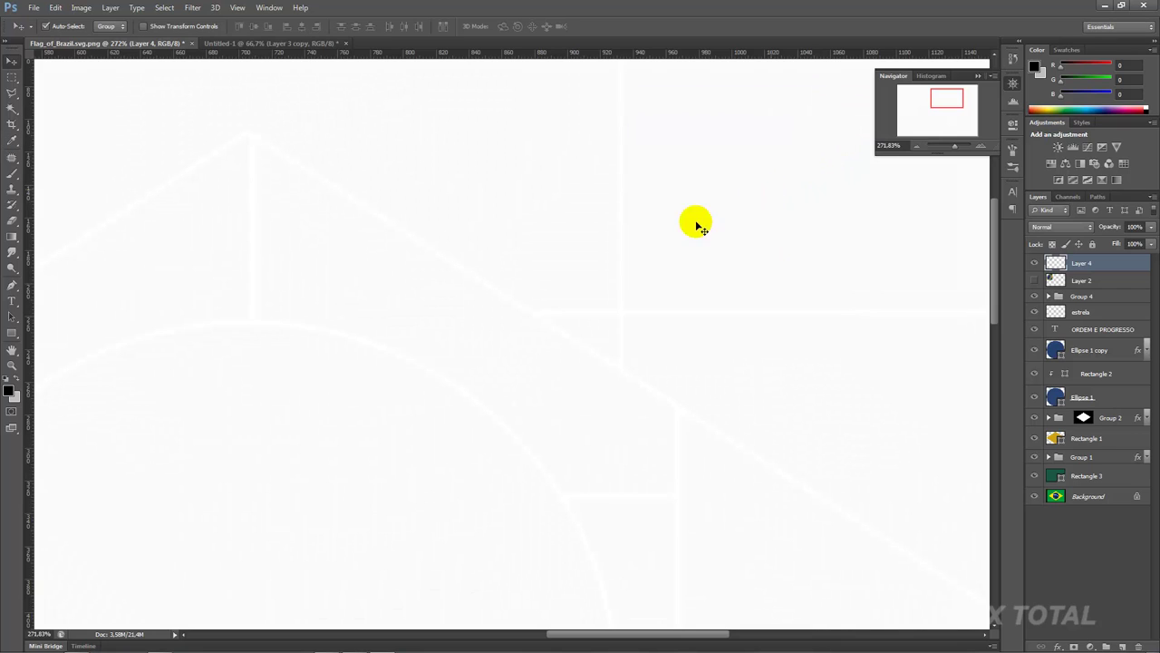
Save it as JPEG in the bandeira folder, replacing 'bandeira do Brasil - opacity'.
key(ctrl+shift+s)
click(542, 317)
click(490, 262)
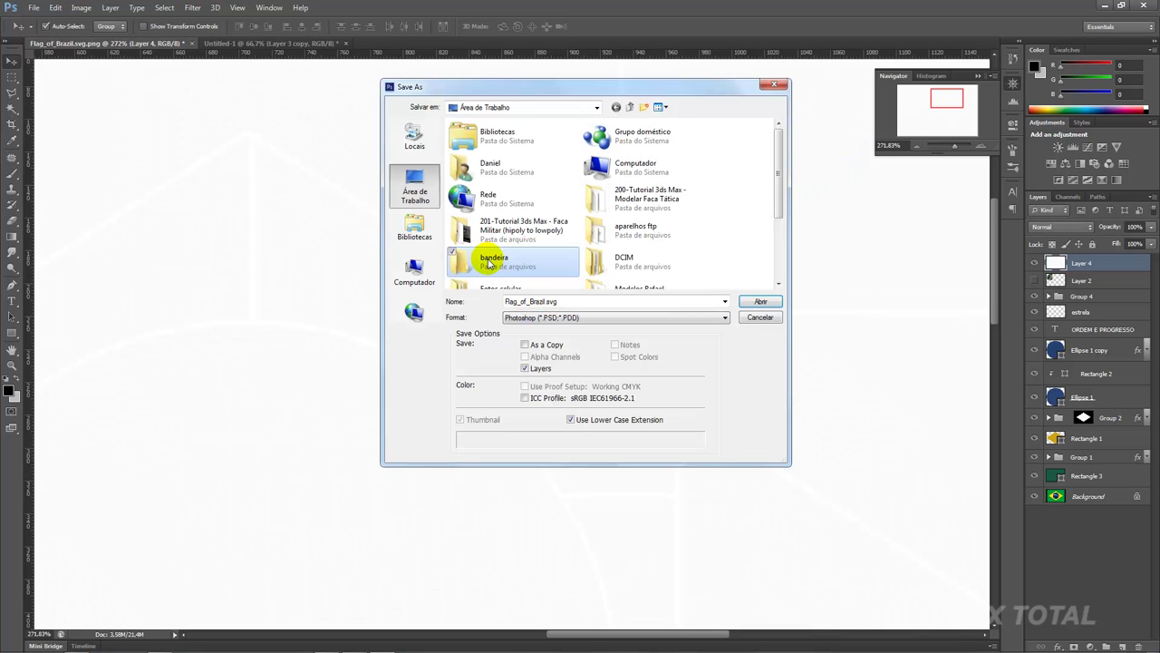
double_click(495, 262)
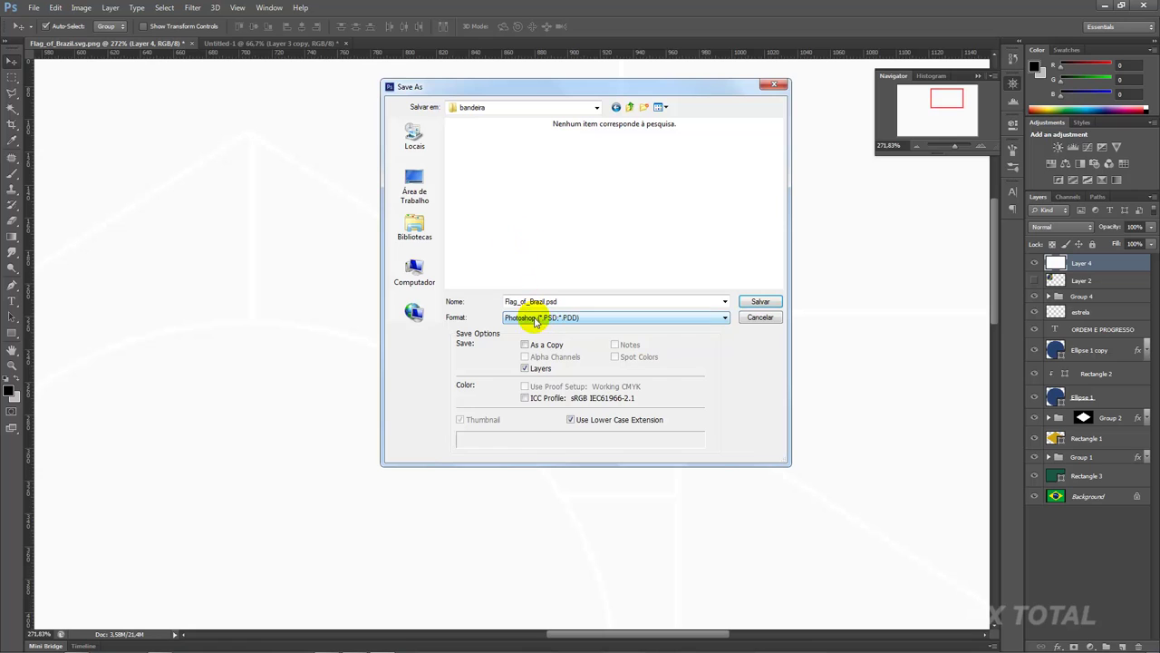
click(536, 318)
click(542, 400)
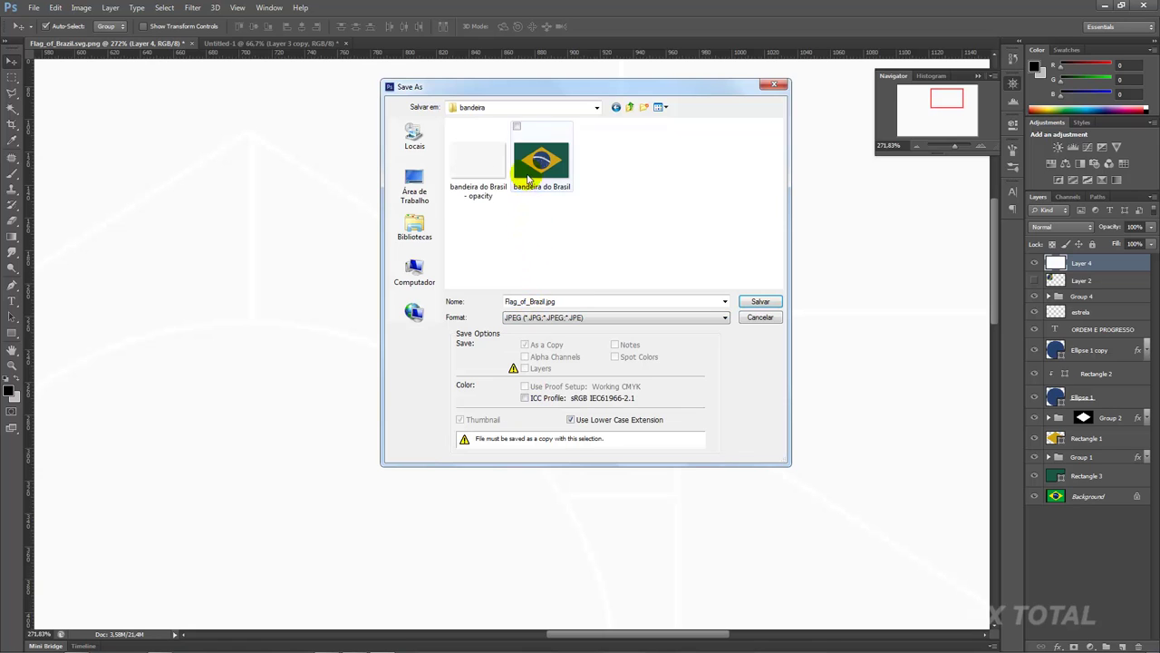
double_click(478, 156)
key(Return)
key(Return)
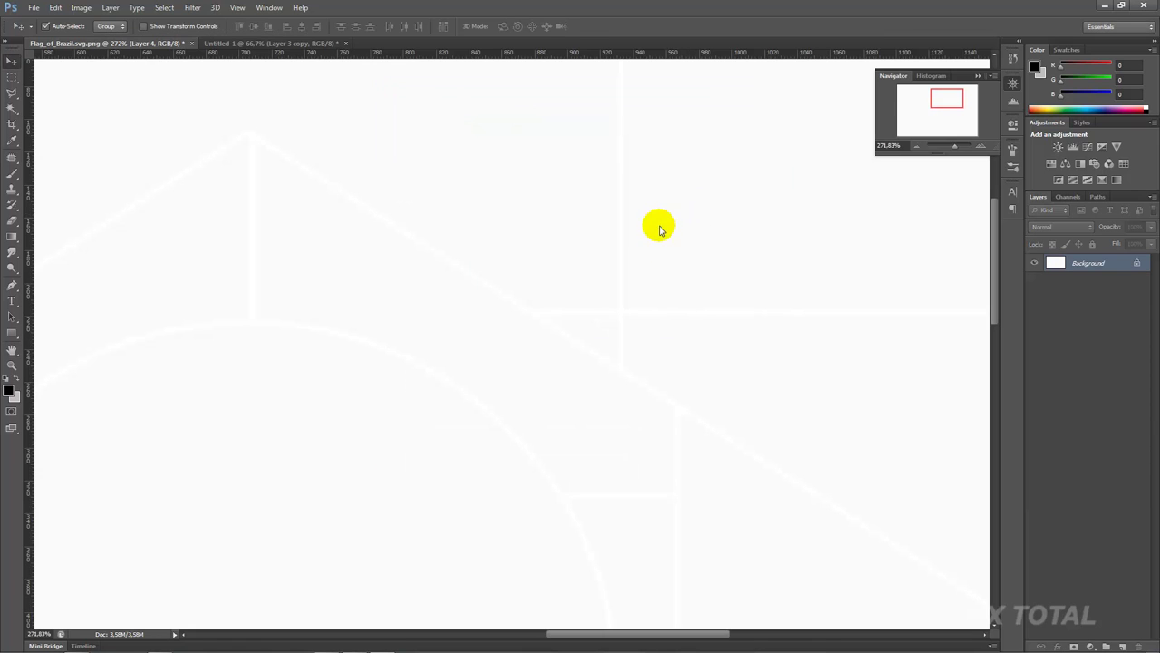
Enlarge the Map #3 preview, re-render the flag with the new opacity map, and close the render.
click(327, 643)
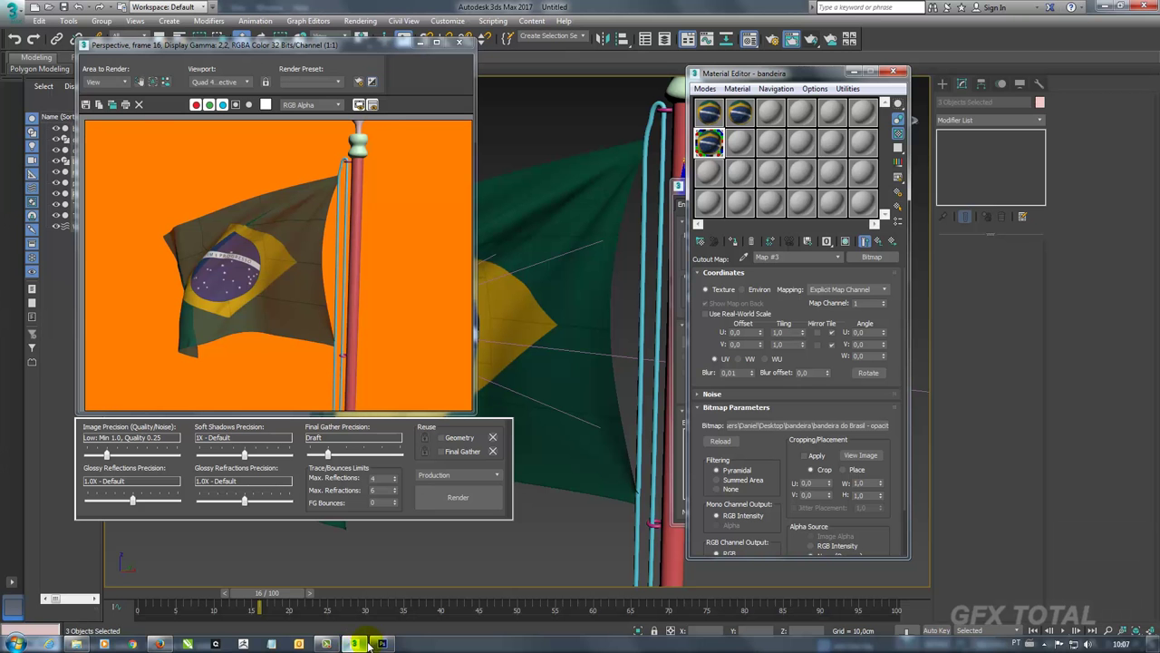
double_click(730, 143)
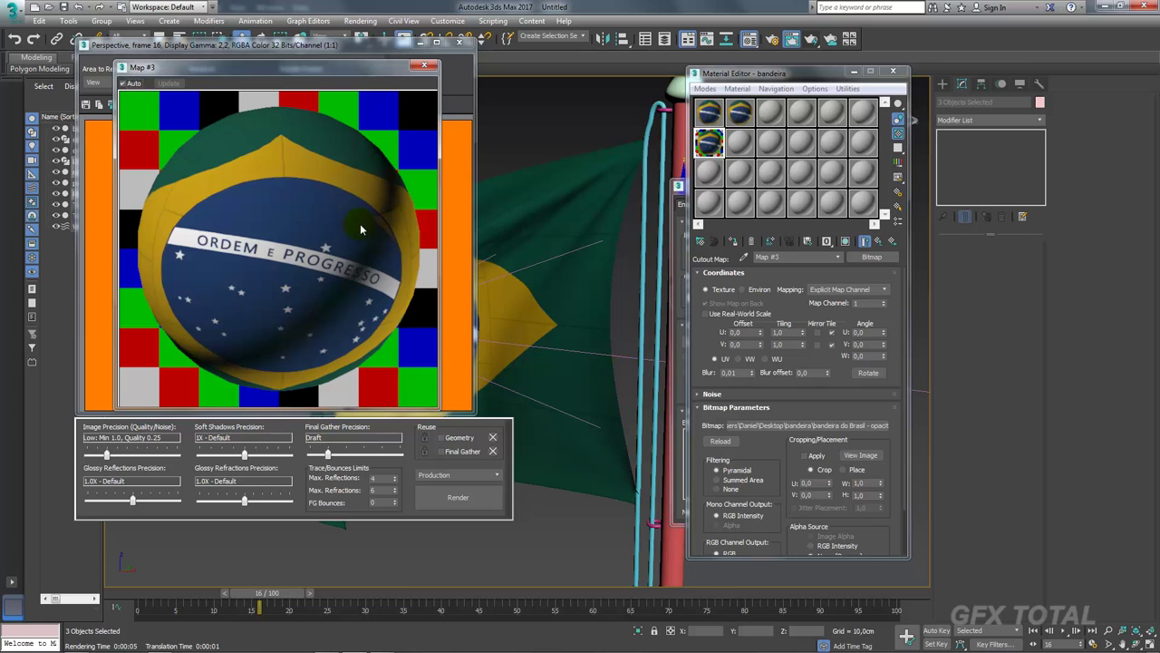
click(454, 499)
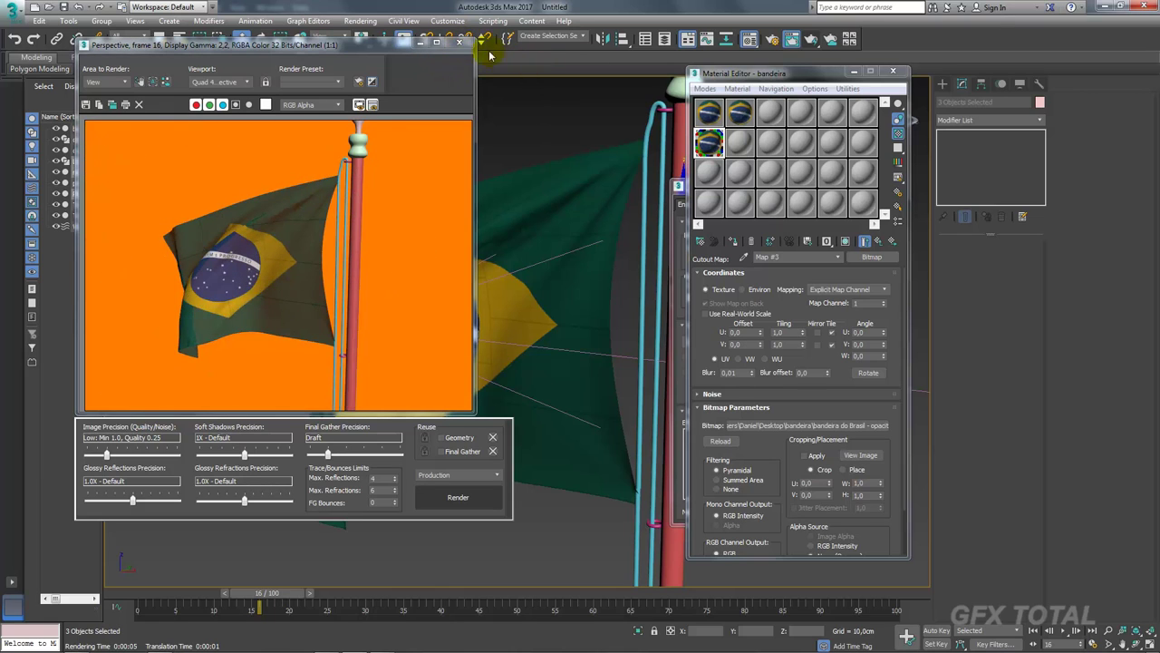
click(459, 41)
Select the finial atop the flagpole and assign it the unused material 08 - Default.
click(424, 64)
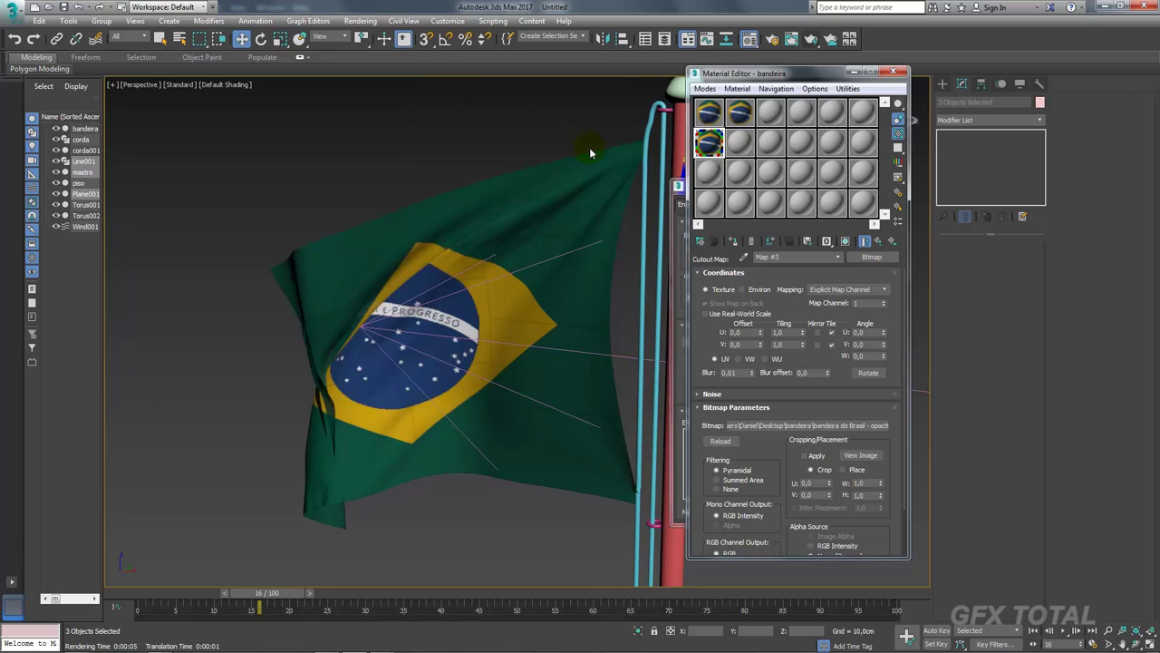
middle_drag(589, 147, 523, 220)
click(523, 220)
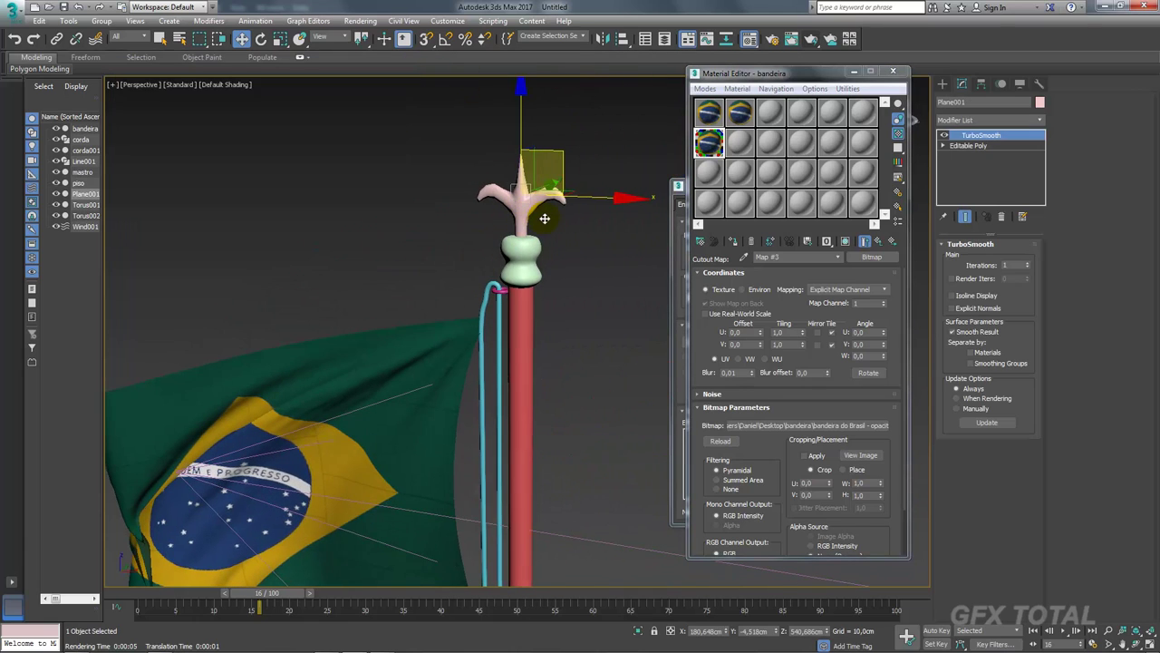
ctrl+click(526, 254)
drag(741, 144, 535, 202)
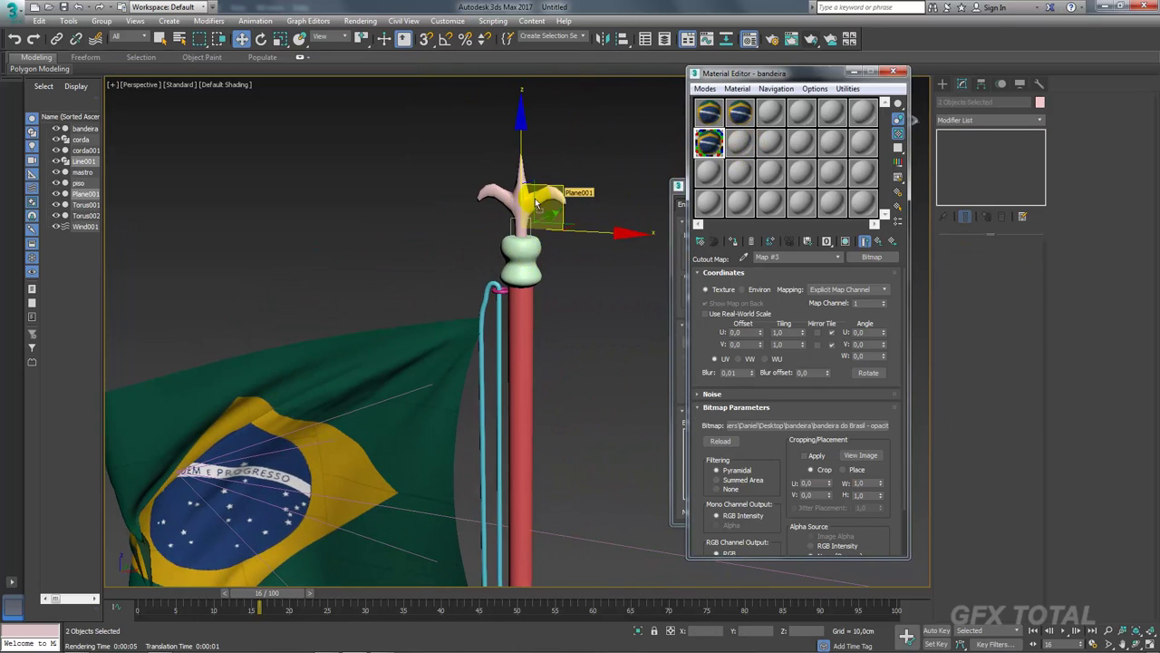
click(551, 354)
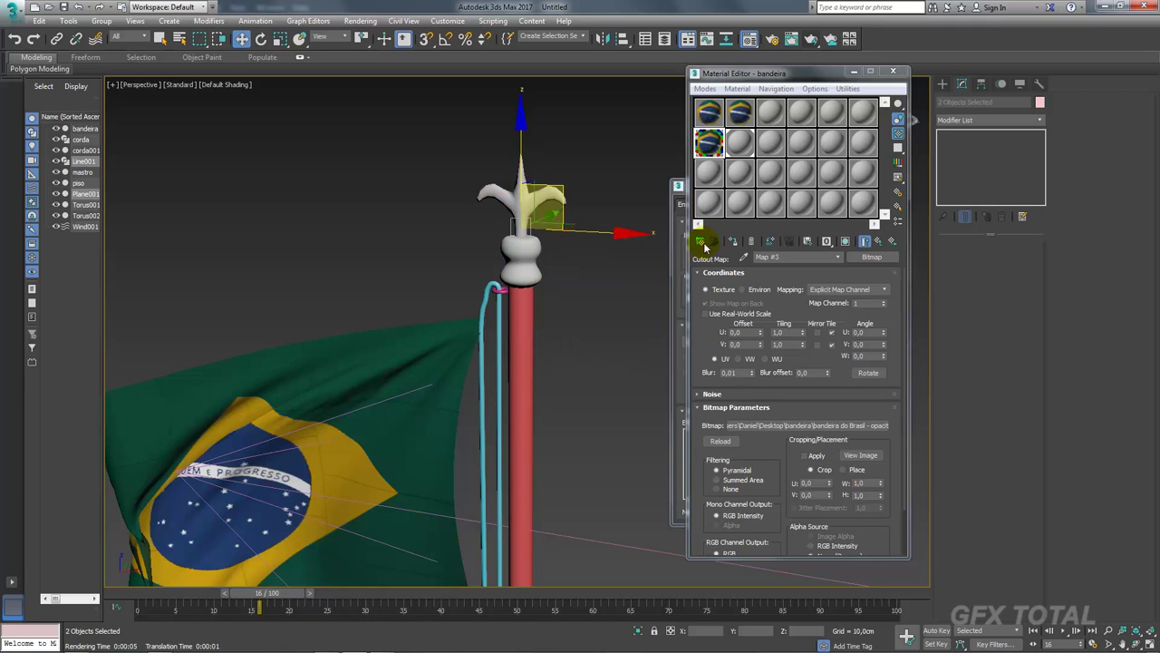
click(739, 142)
Make 08 - Default an Arch & Design material using the Chrome template.
click(872, 257)
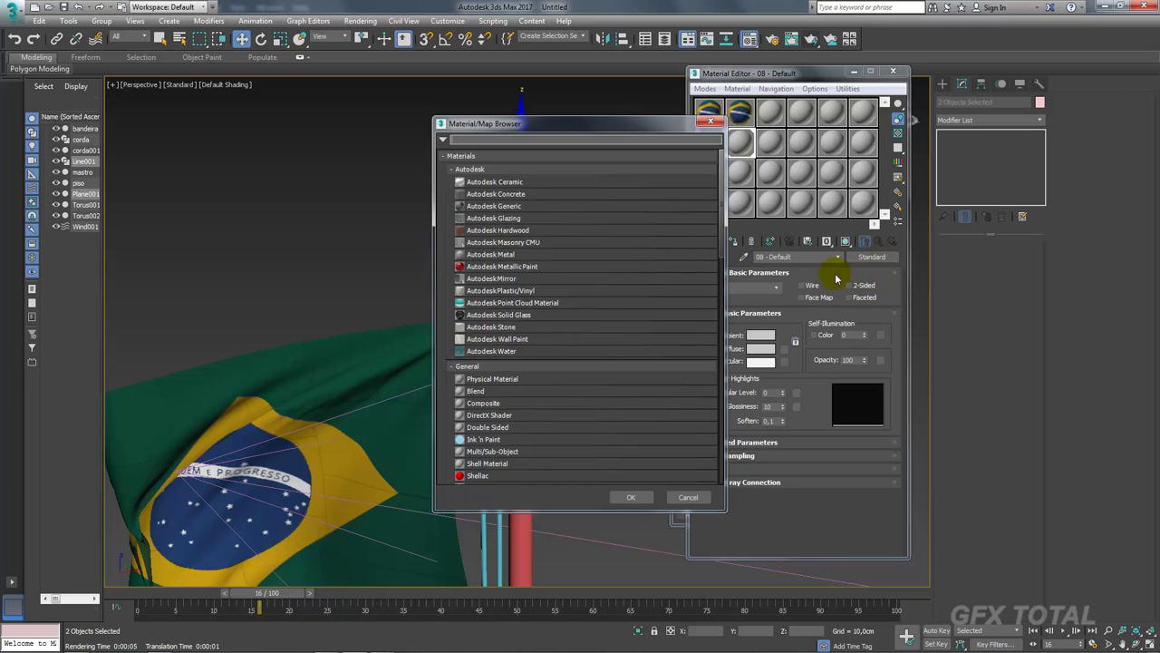
scroll(556, 332, down, 2)
scroll(560, 350, down, 3)
double_click(488, 333)
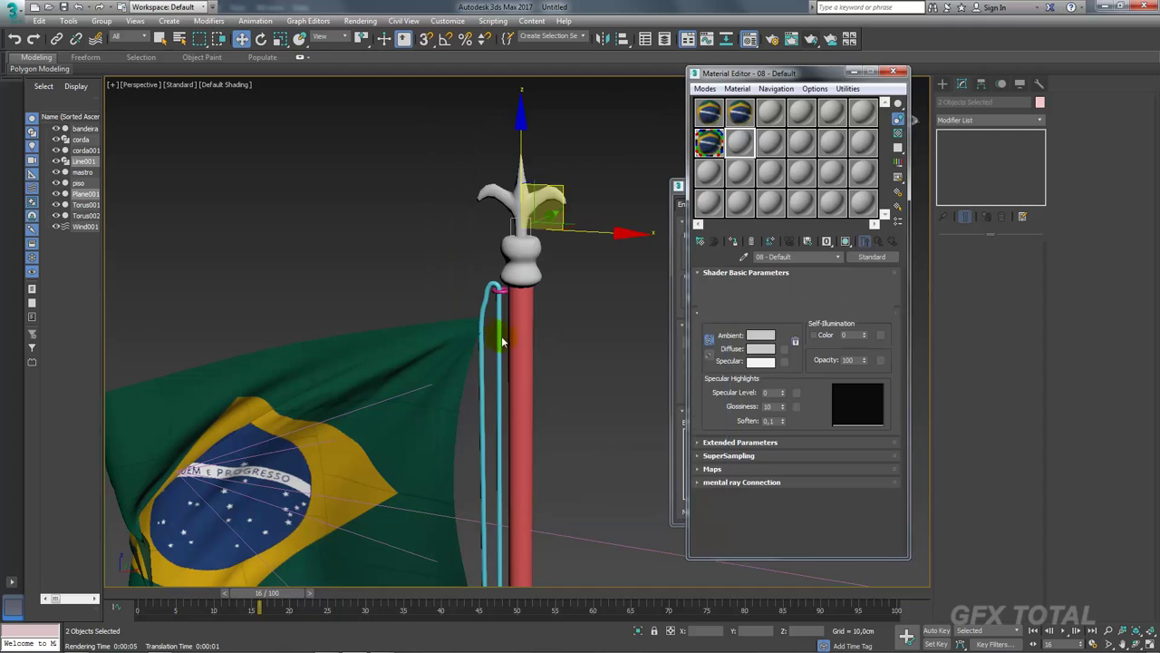
click(888, 289)
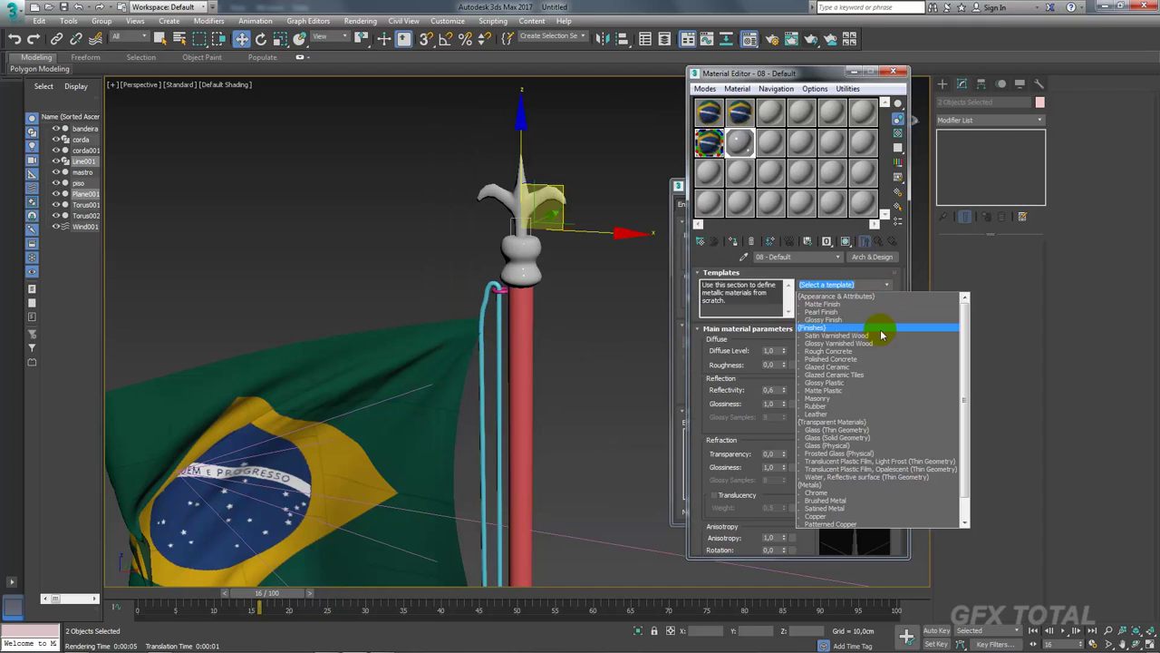
click(819, 492)
drag(779, 178, 863, 156)
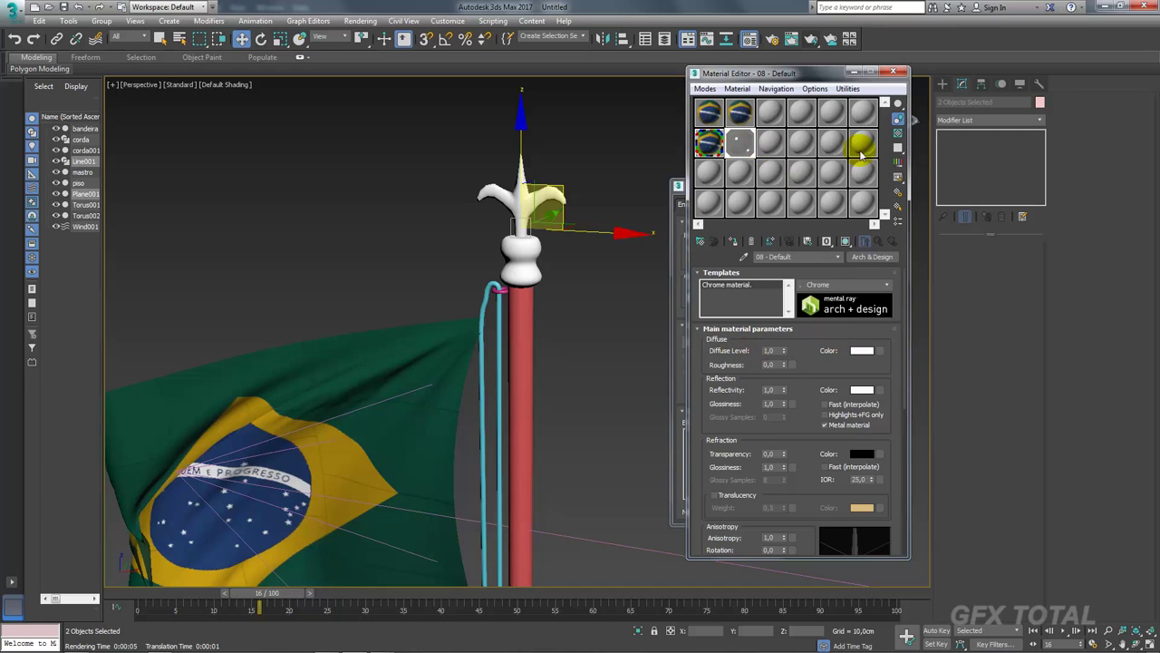
Convert the flagpole (mastro) to an Editable Poly.
click(516, 327)
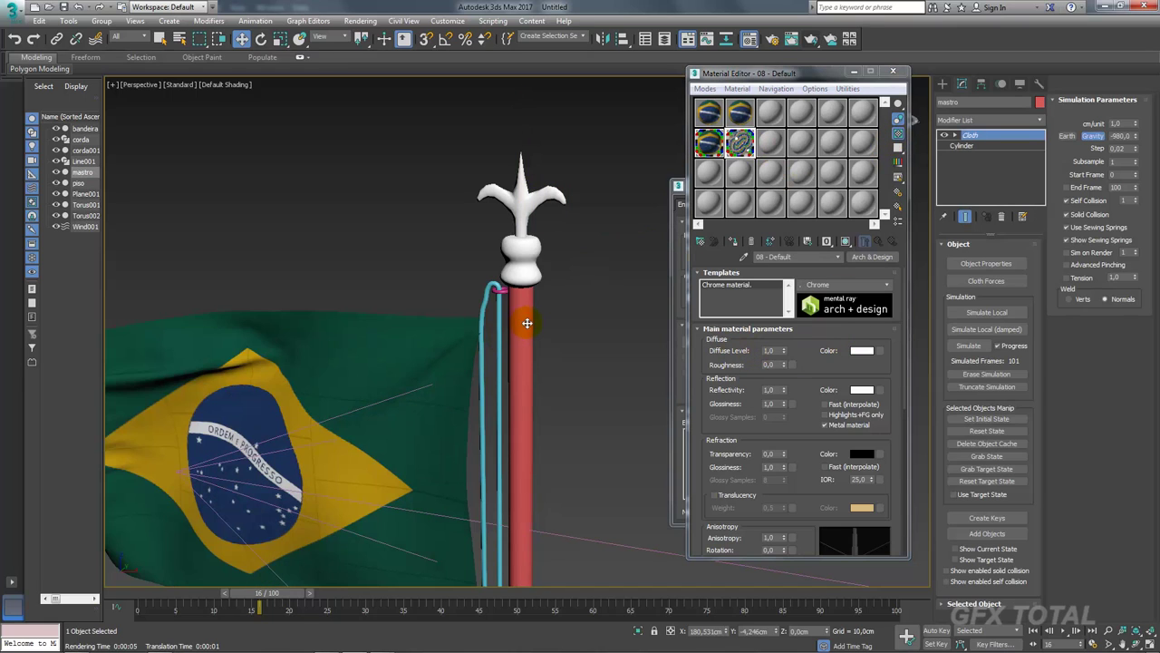
ctrl+click(501, 290)
scroll(580, 316, up, 2)
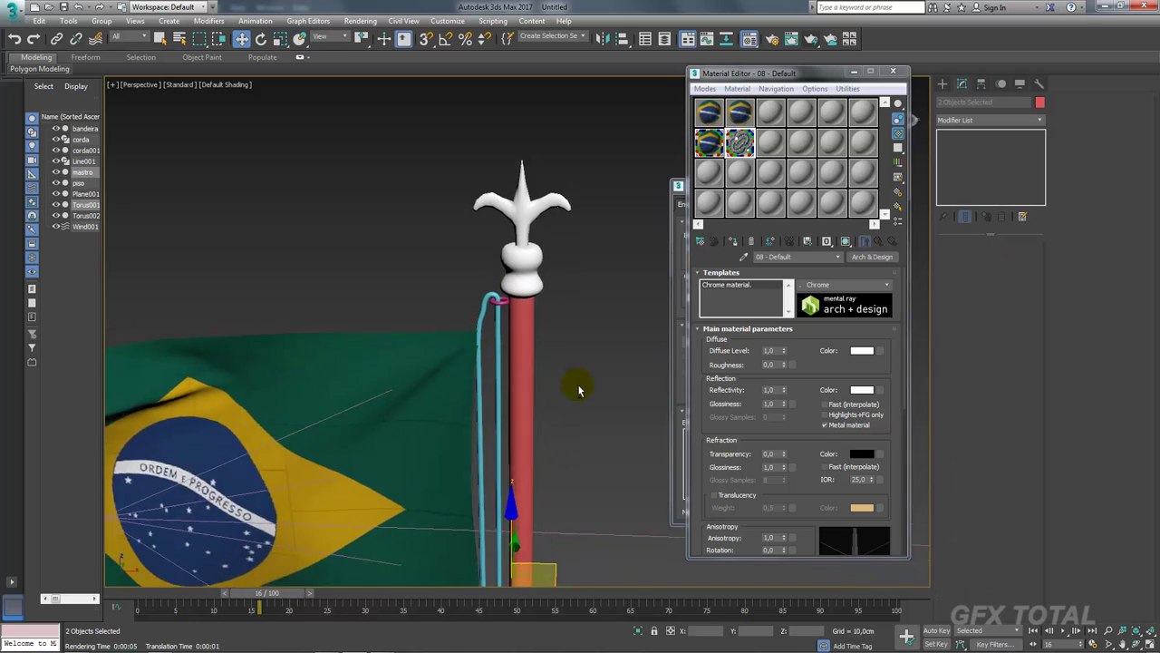
middle_drag(581, 317, 580, 251)
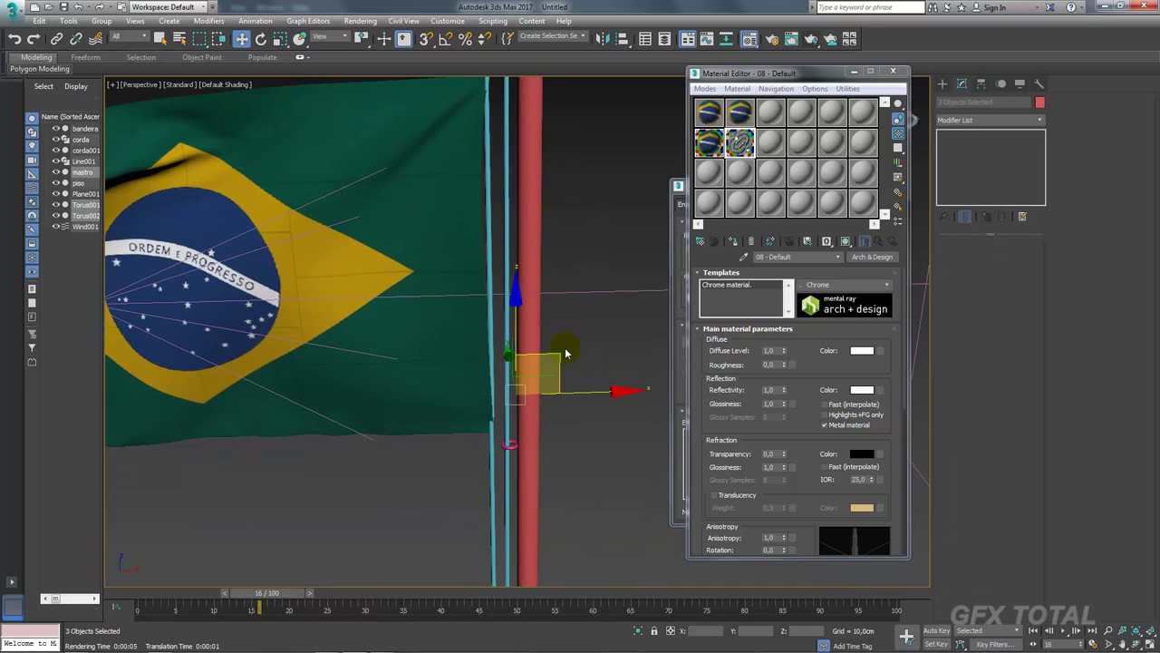
middle_drag(565, 347, 550, 347)
click(544, 329)
right_click(547, 295)
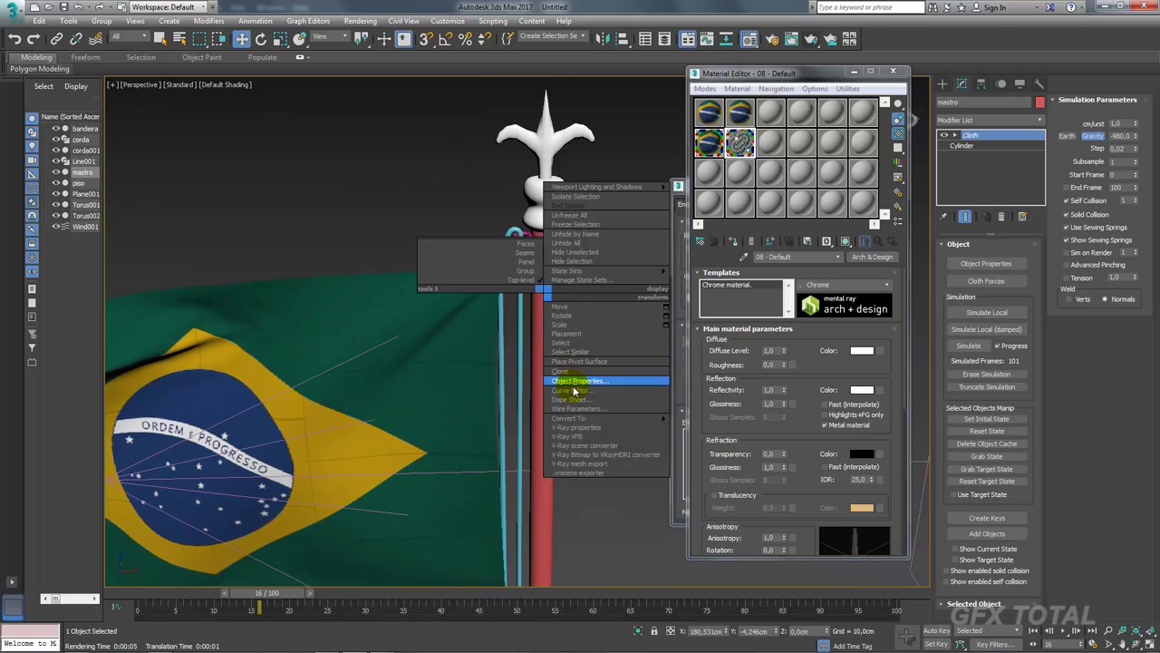
mouse_move(569, 418)
click(711, 427)
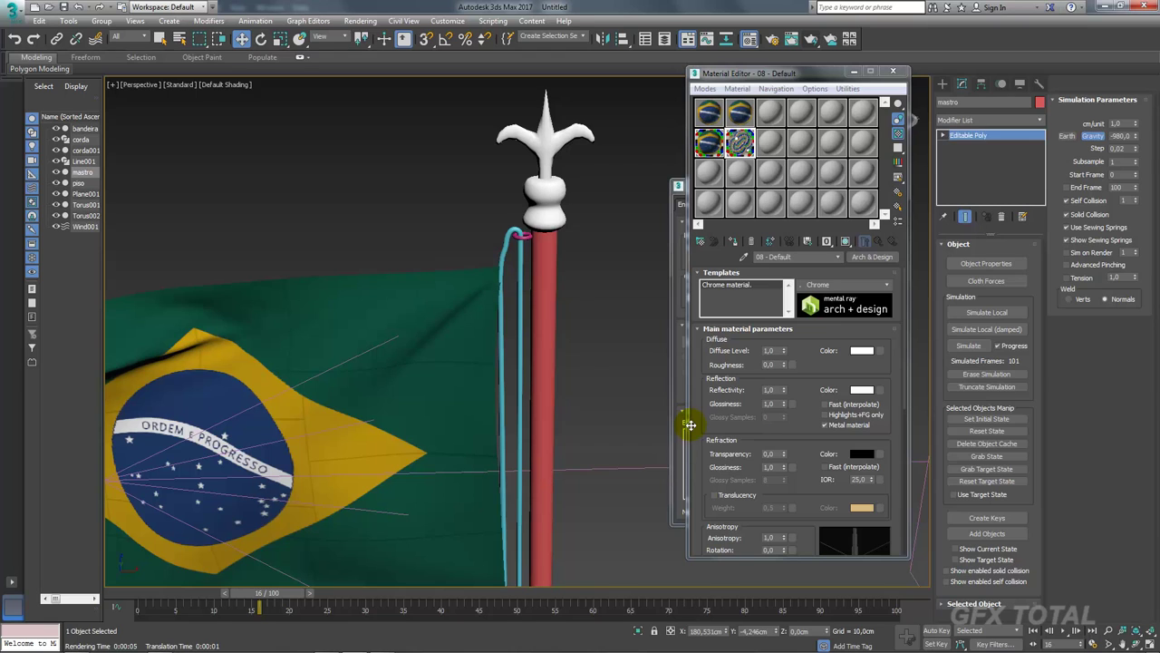
Attach the torus ring to the pole.
click(1072, 190)
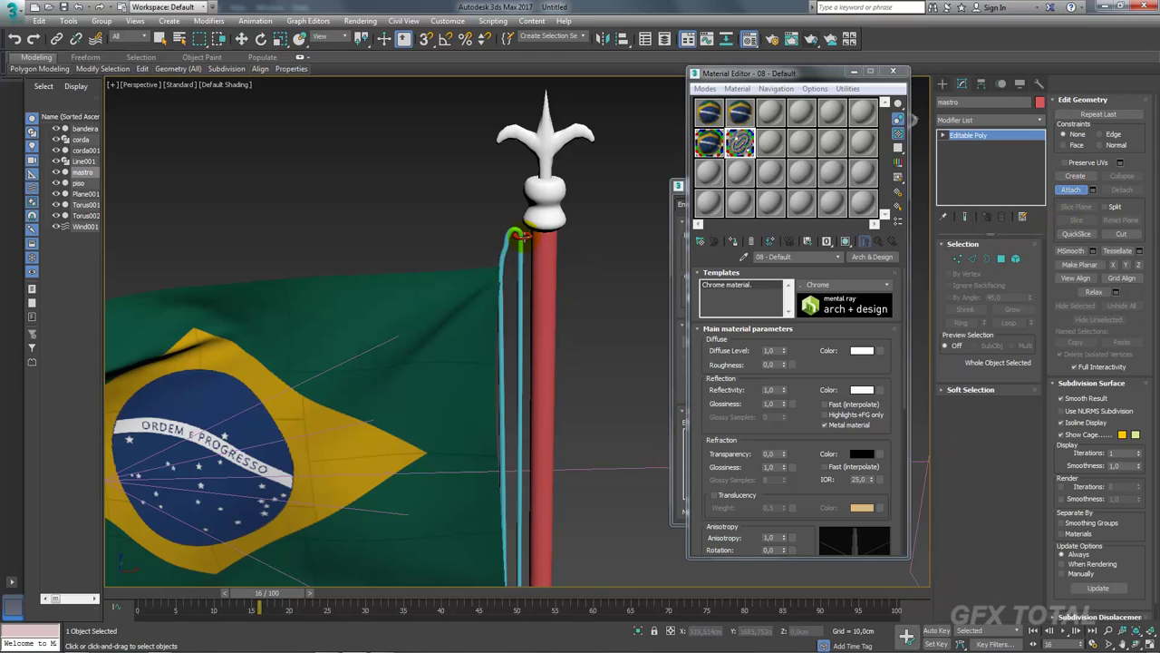
middle_drag(573, 439, 547, 410)
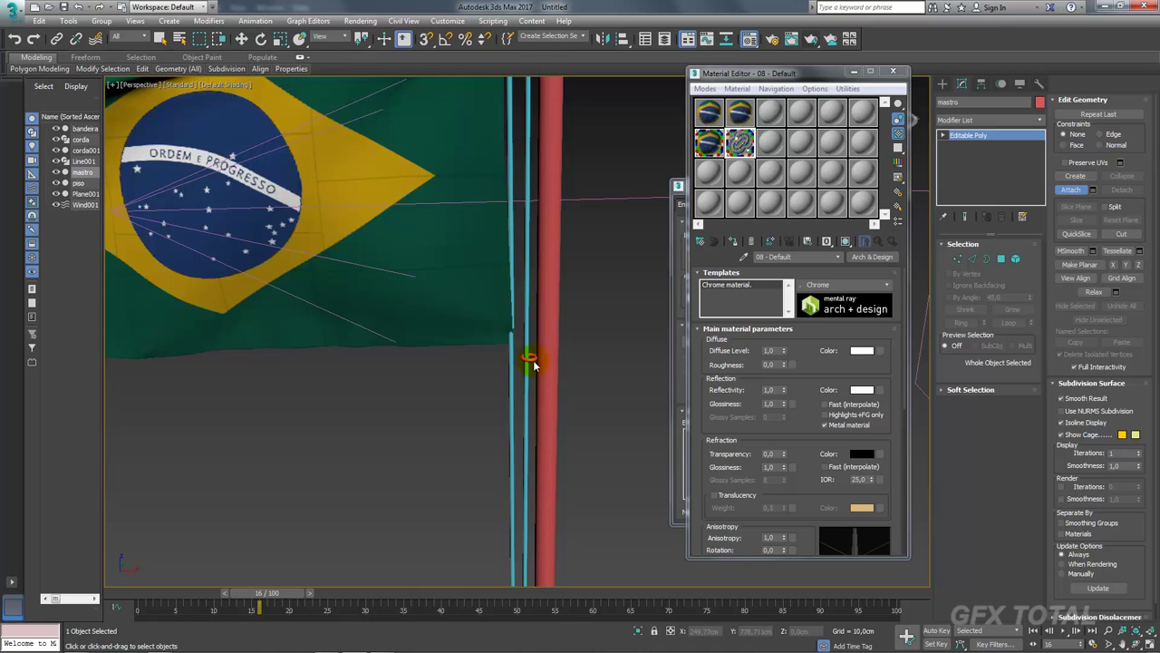
click(534, 360)
right_click(533, 360)
Apply the new grey material 09 - Default to the pole.
alt+middle_drag(533, 360, 544, 344)
drag(740, 142, 682, 163)
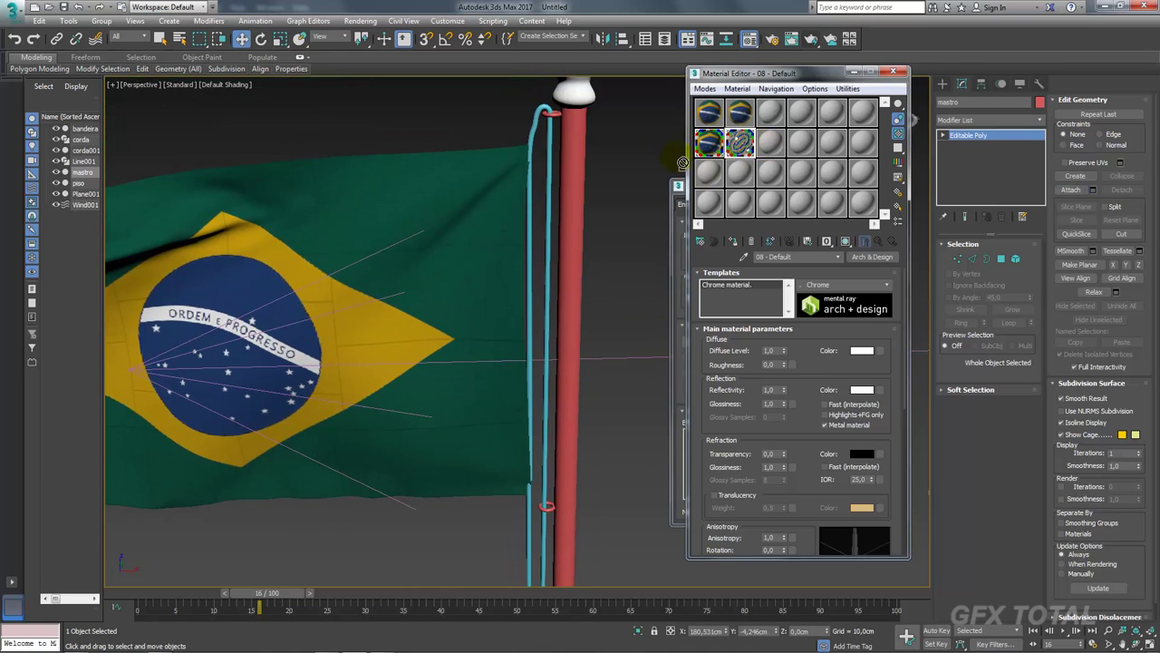
drag(574, 160, 574, 162)
click(769, 143)
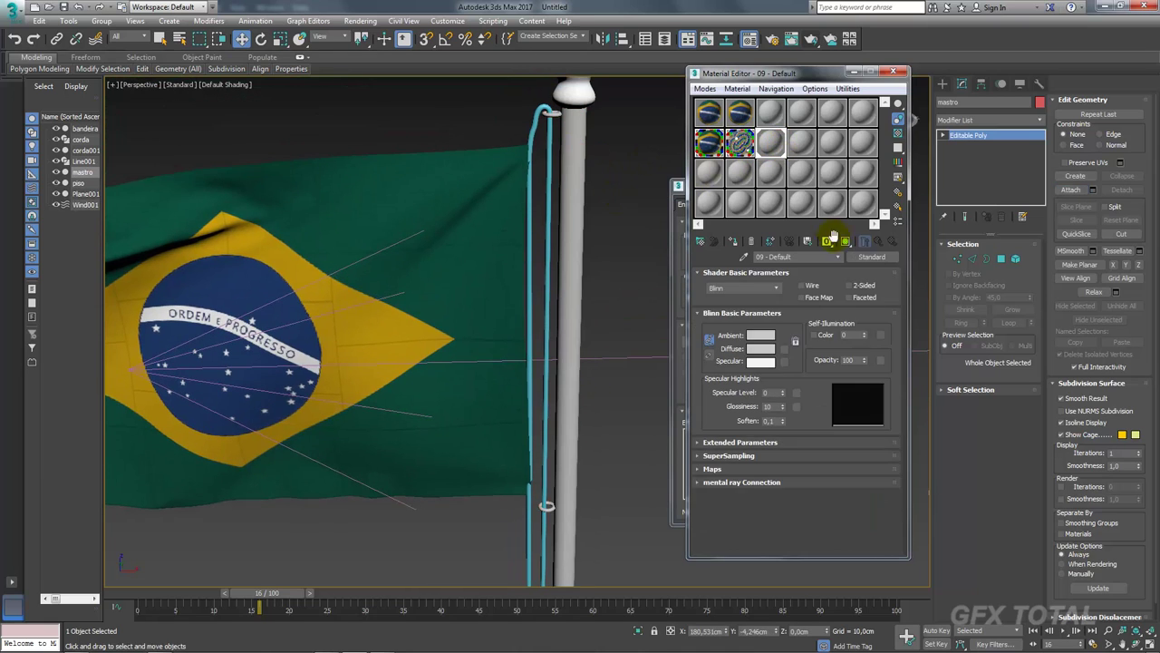
Make the pole material Arch & Design with a near-black diffuse colour.
click(876, 263)
scroll(511, 381, down, 3)
scroll(536, 360, down, 3)
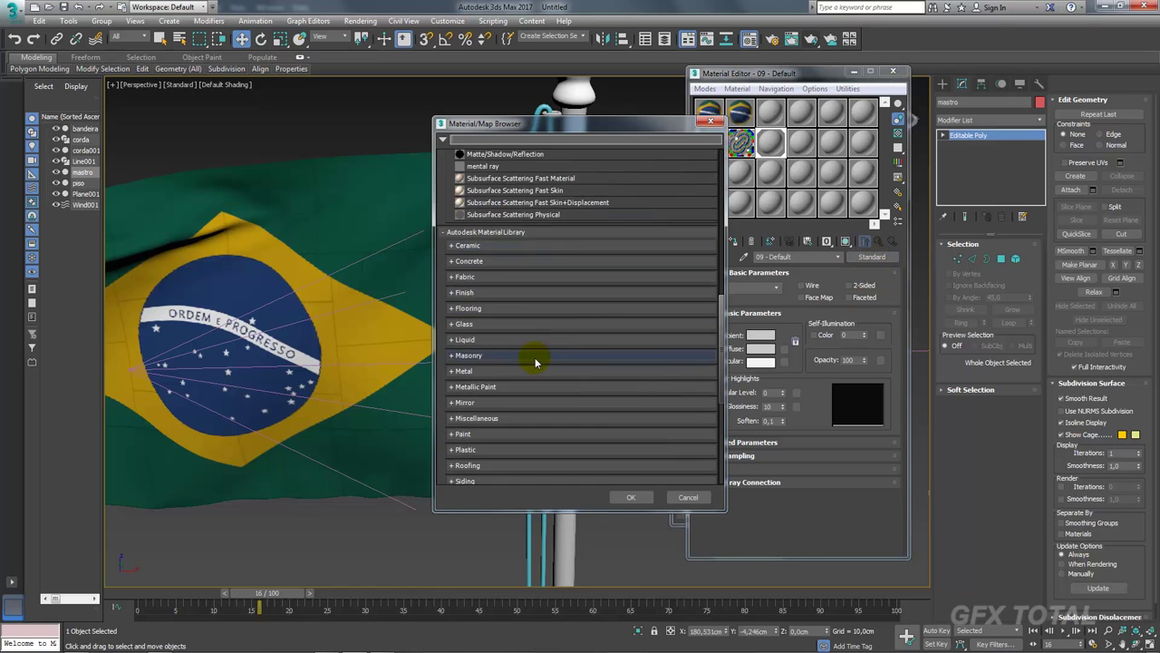
scroll(538, 361, down, 3)
scroll(535, 354, up, 2)
double_click(504, 251)
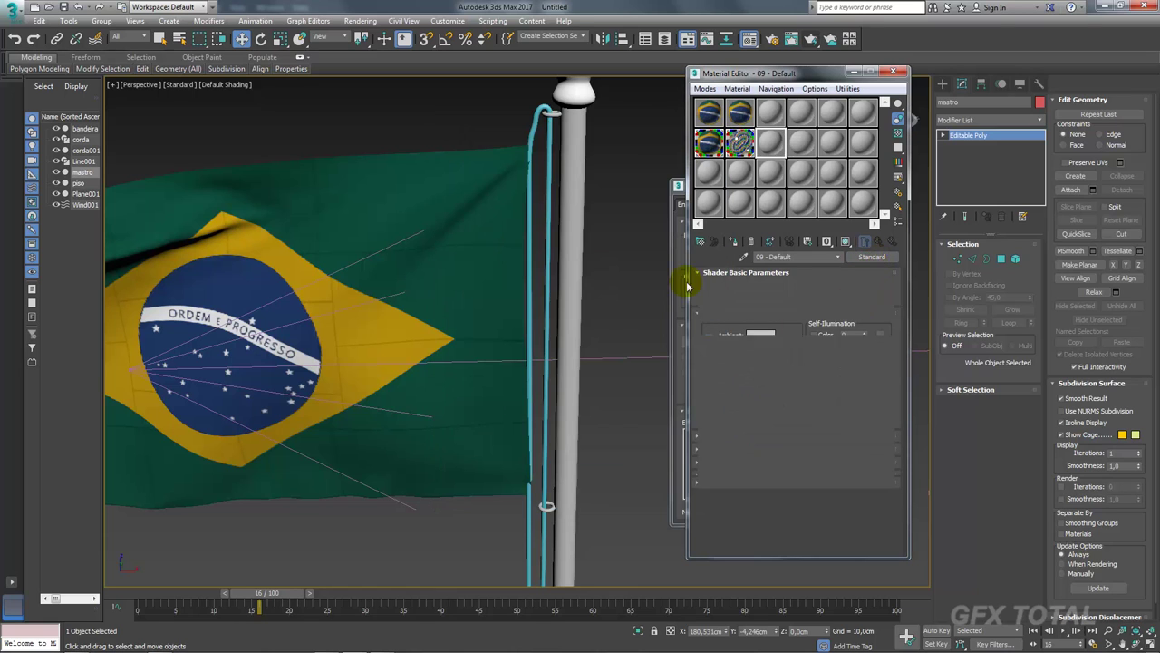
click(868, 351)
drag(415, 148, 385, 148)
click(447, 186)
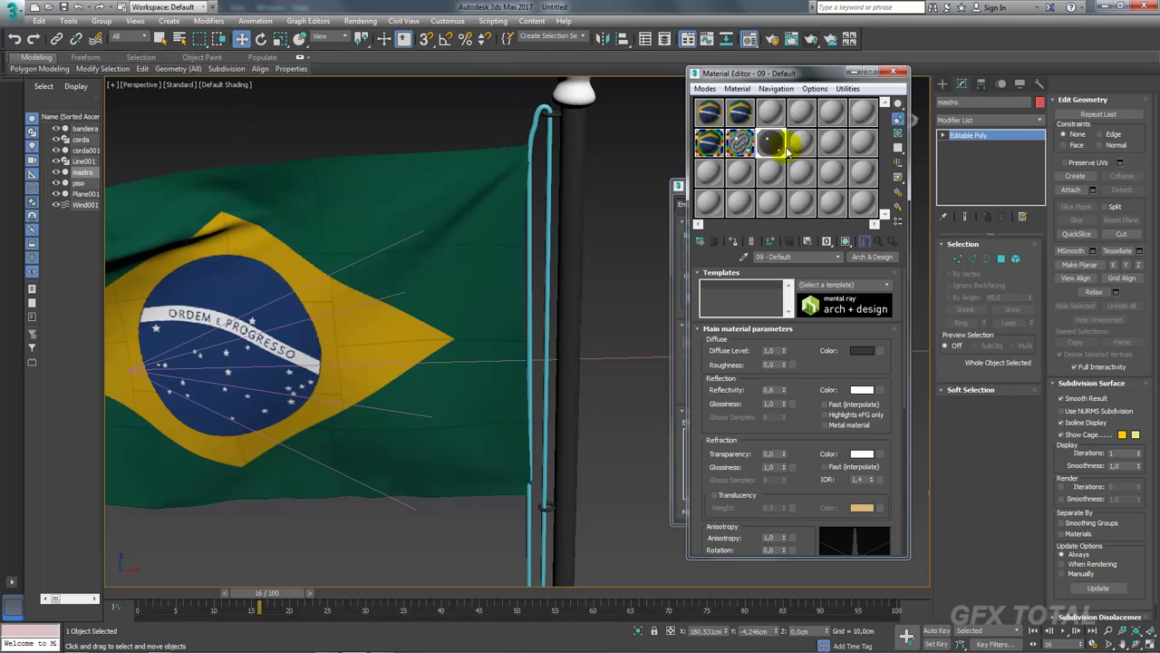
Set reflectivity 0,25, glossiness 0,8, 32 glossy samples, and enable Metal material.
click(899, 133)
double_click(771, 142)
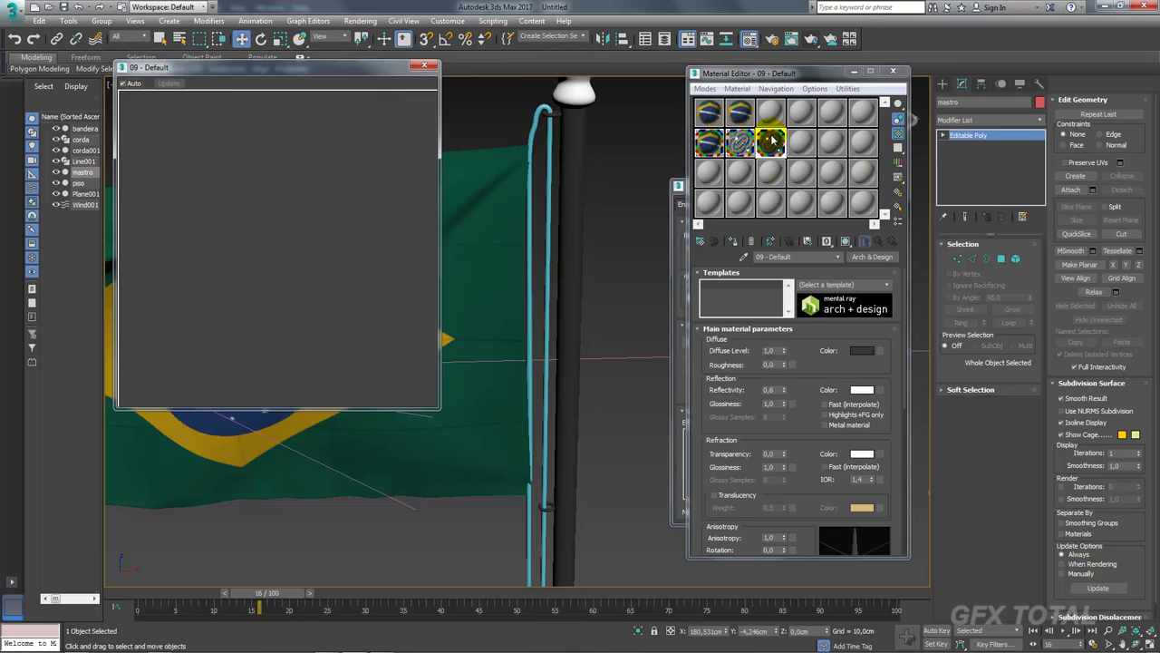
double_click(770, 389)
text(0,1)
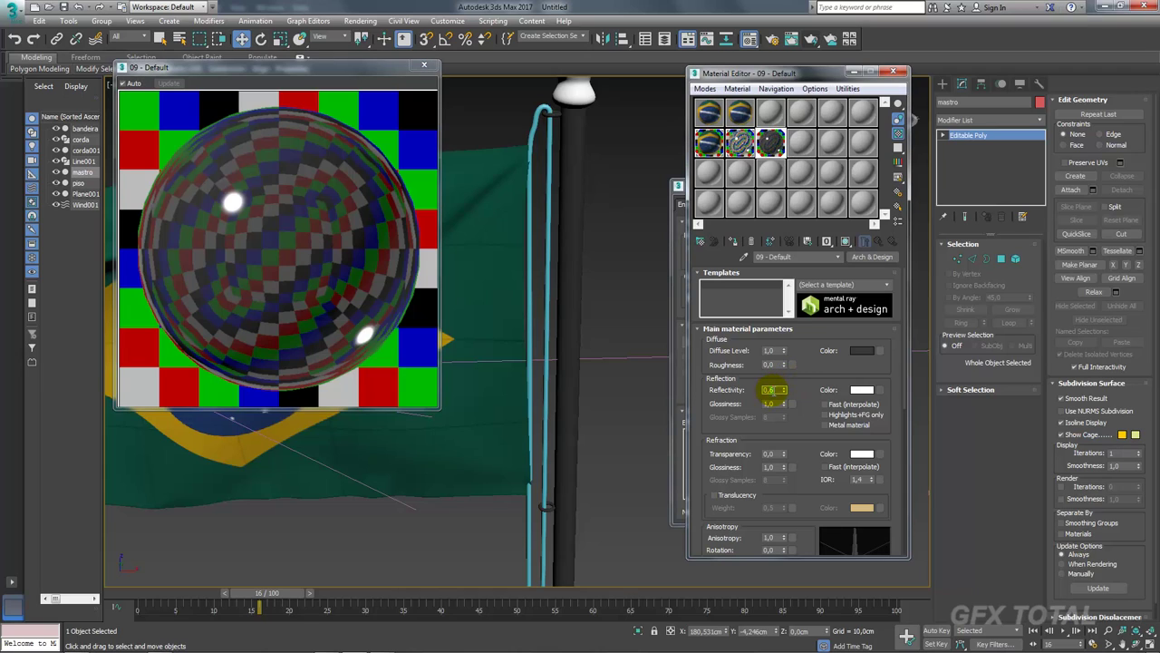
text(0,25)
key(Return)
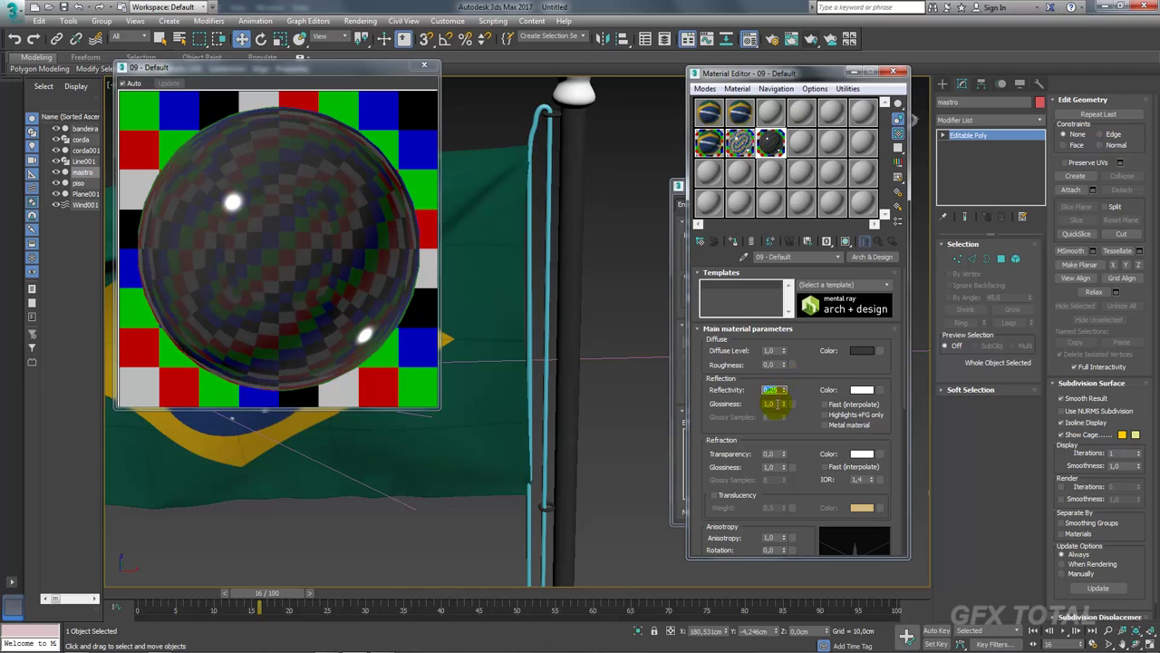
key(Tab)
text(0,8)
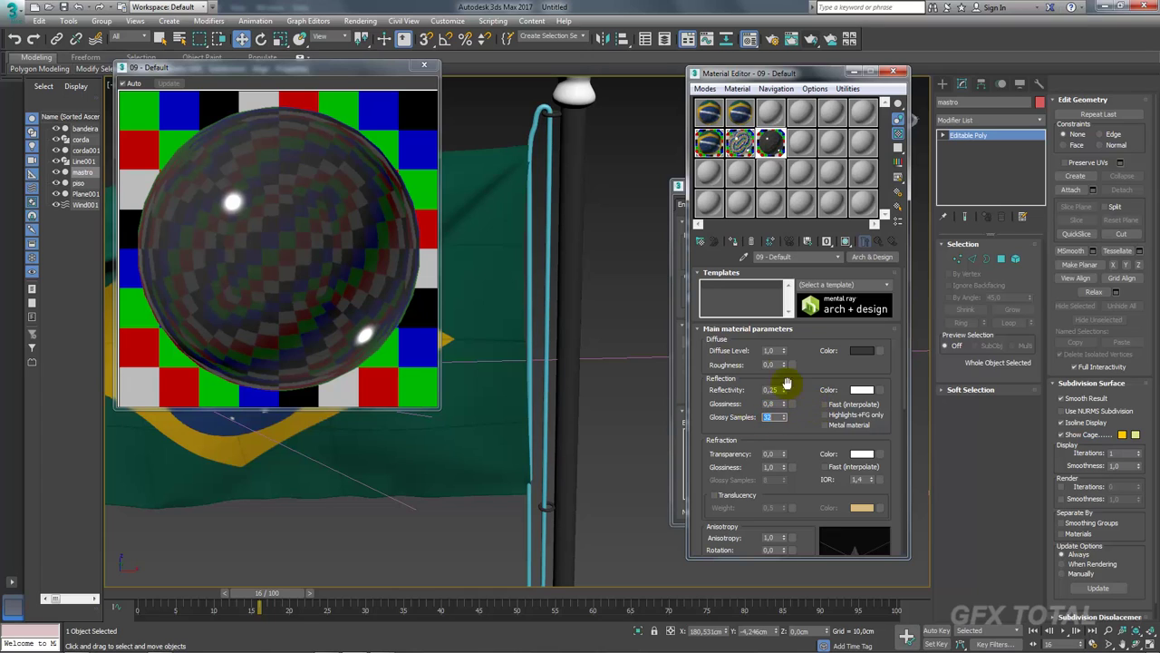
click(826, 425)
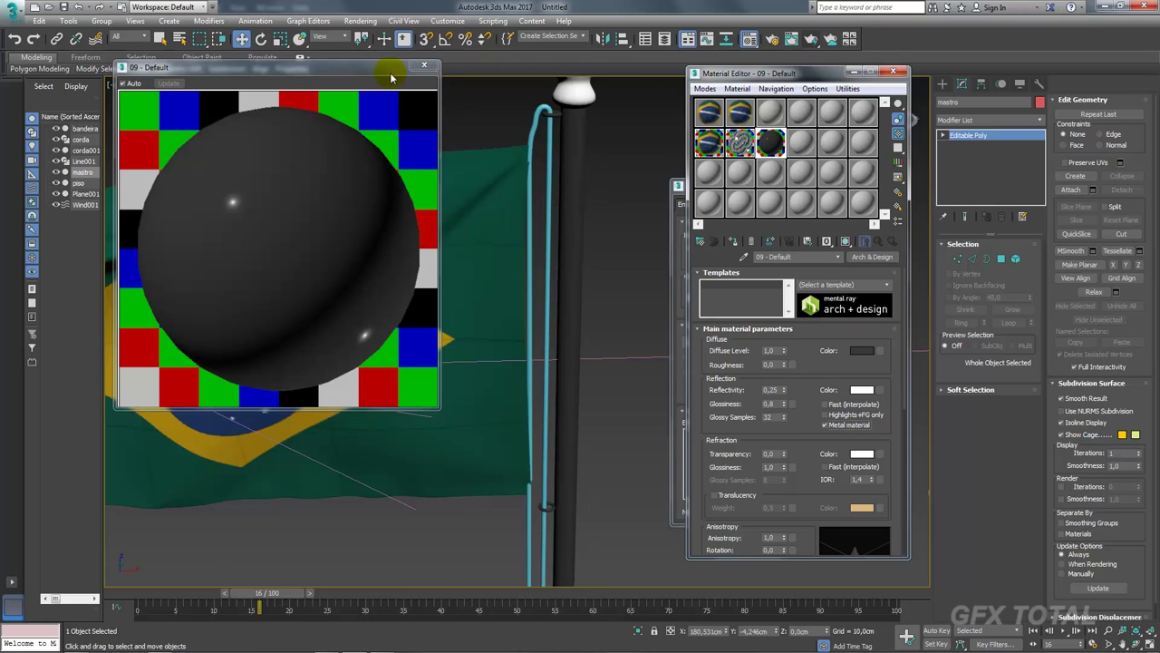
click(424, 64)
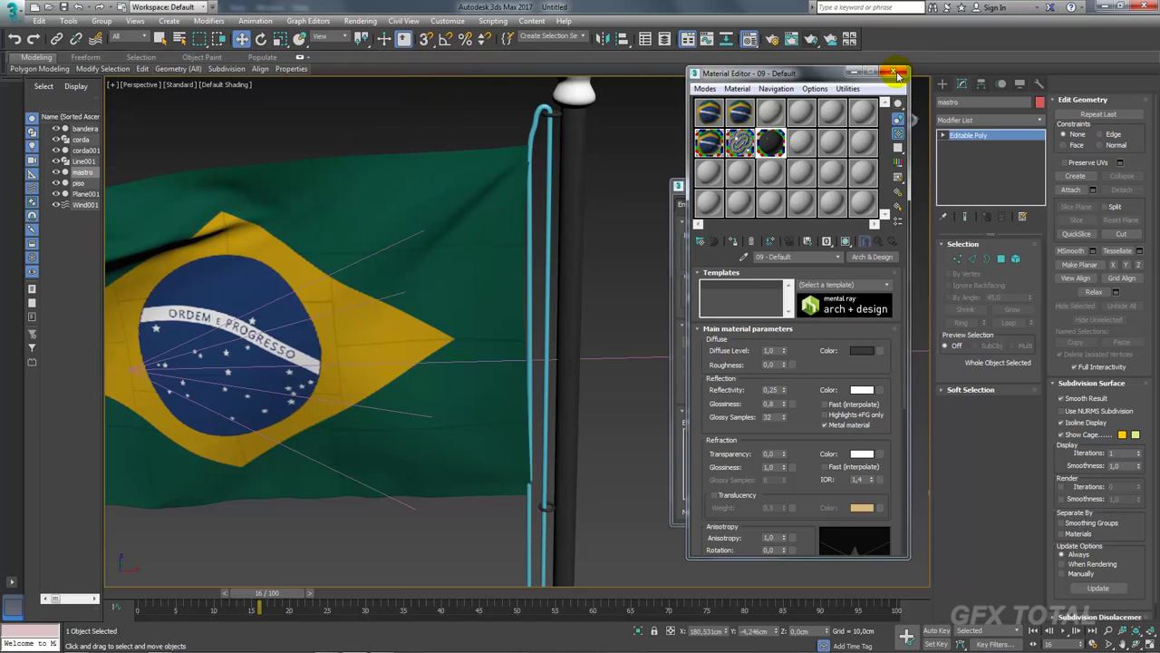
click(896, 73)
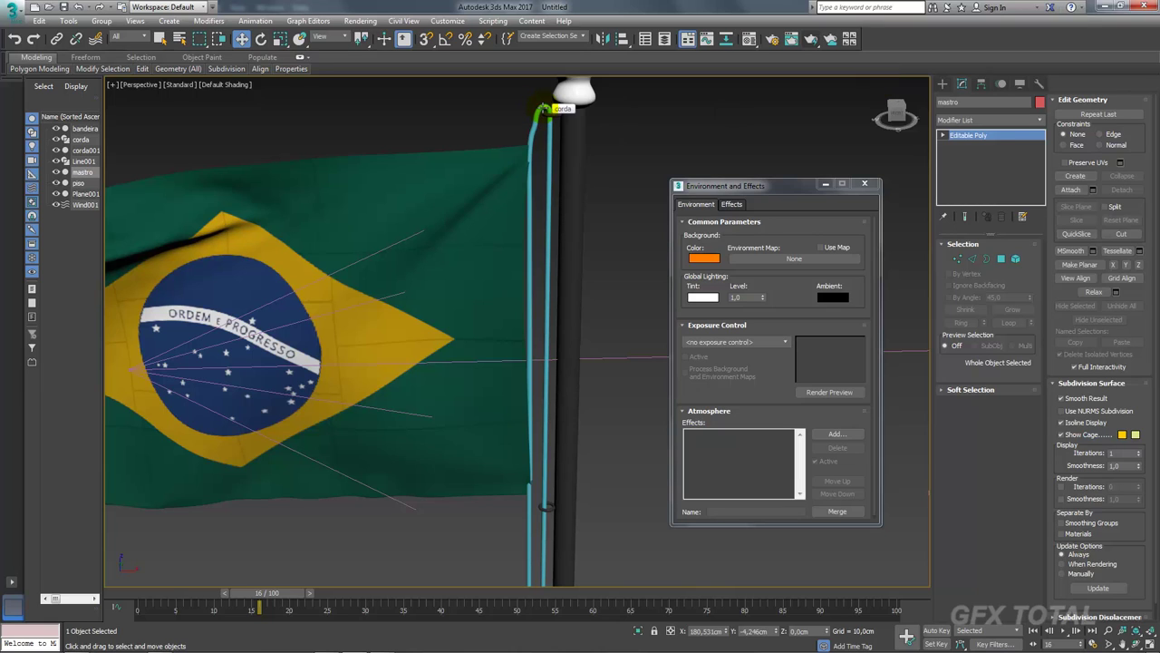
Give the rope (corda) material 10 - Default with a muted brown diffuse colour.
click(542, 109)
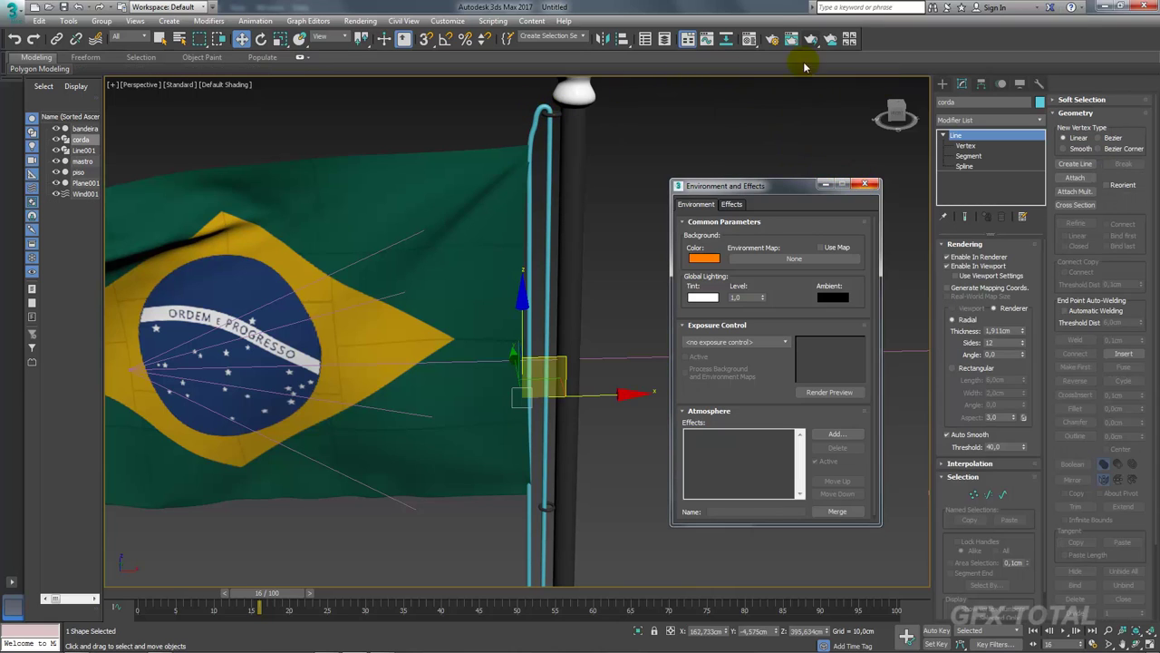
click(750, 39)
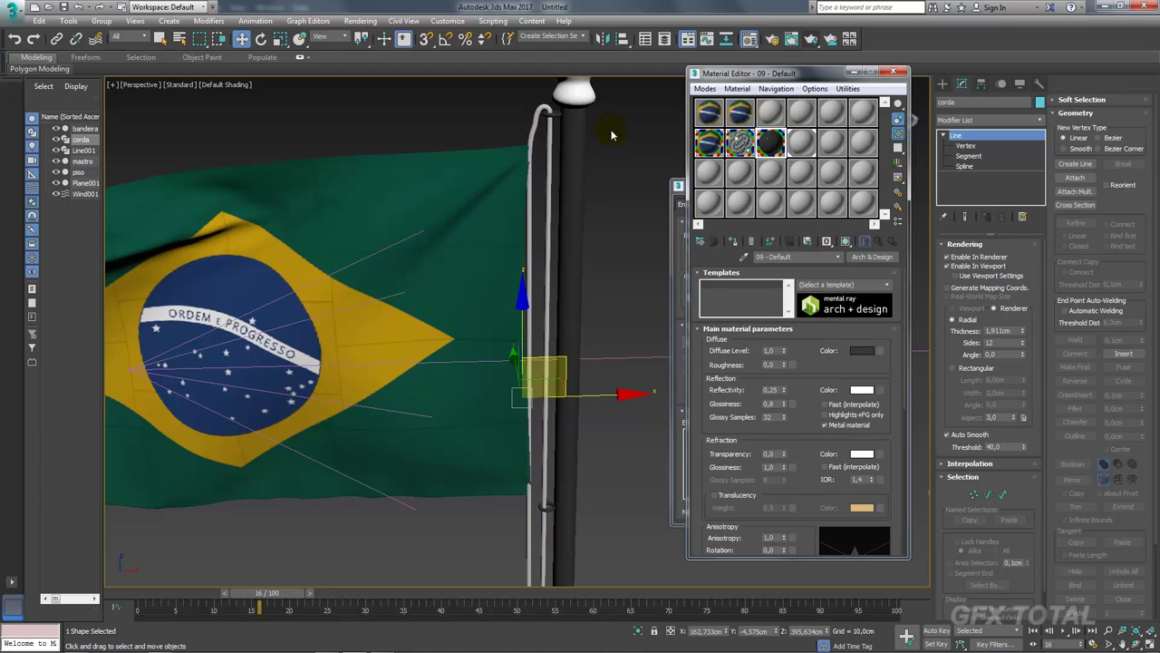
click(802, 142)
click(760, 350)
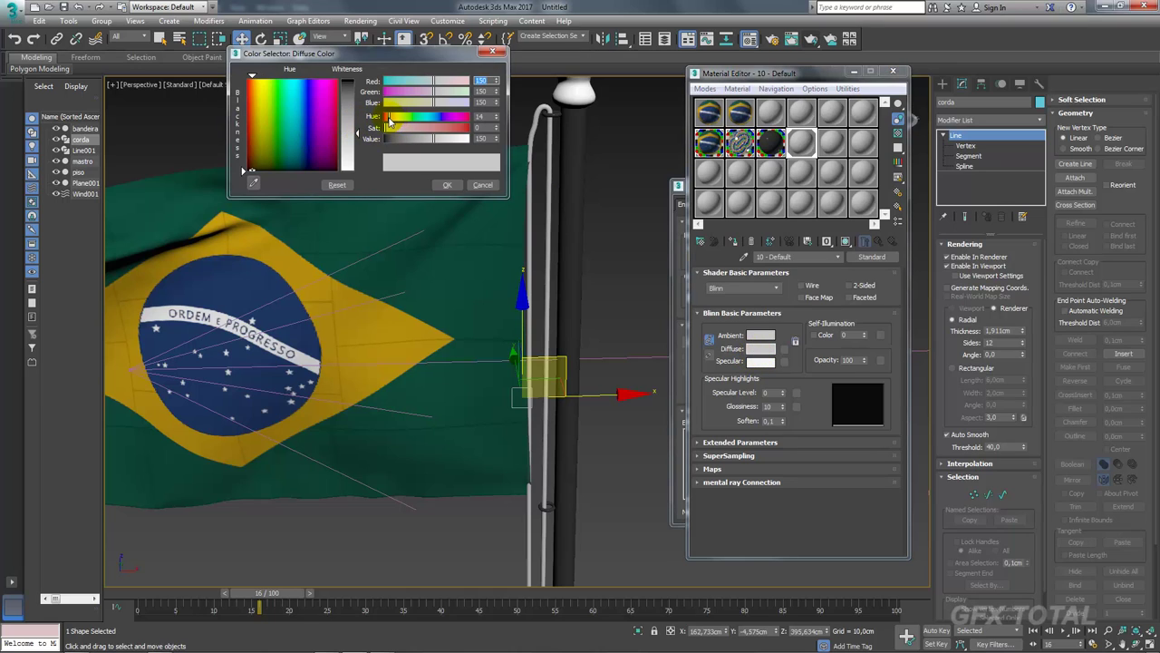
drag(390, 125, 425, 128)
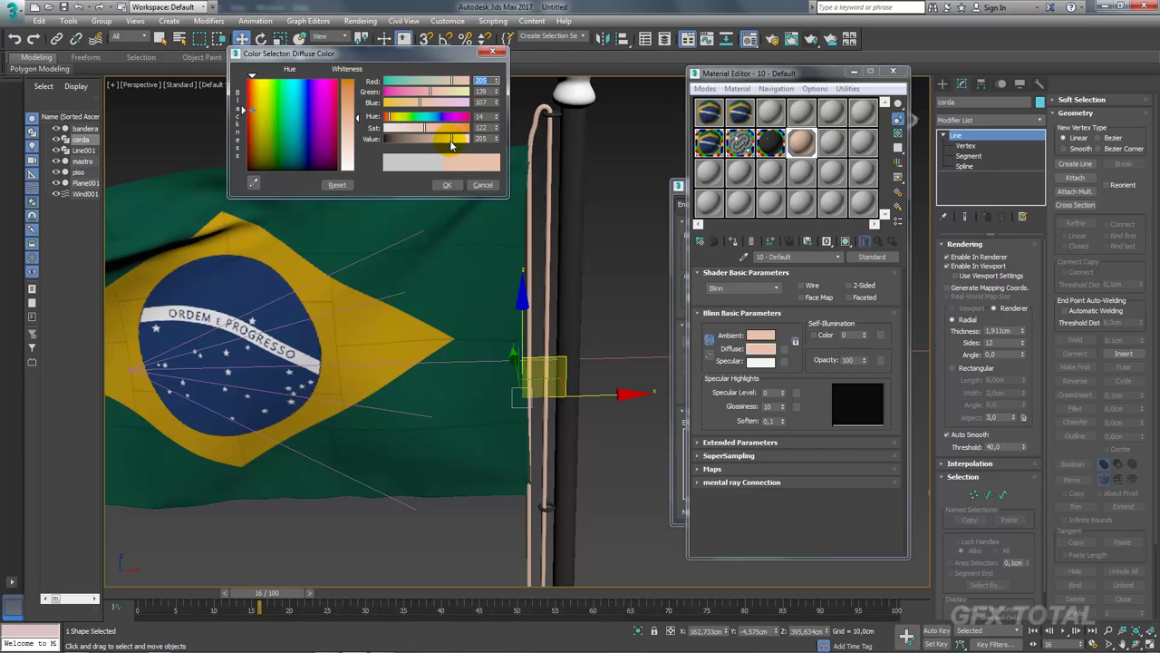
drag(430, 138, 408, 131)
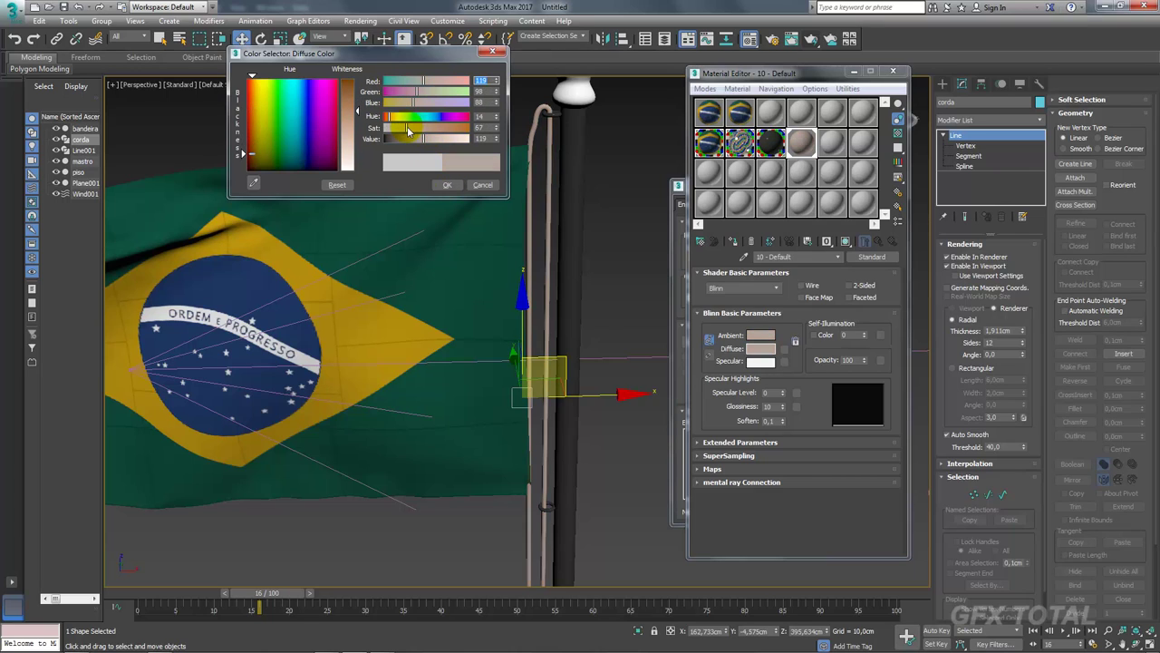
click(447, 185)
click(893, 70)
key(8)
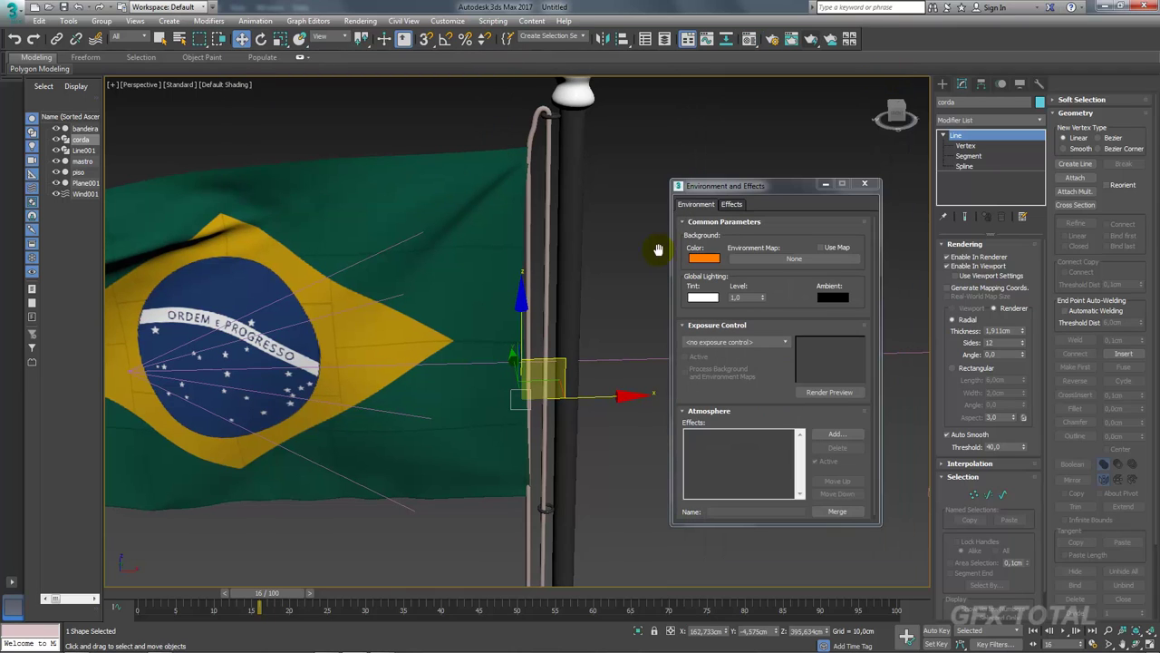
Set the environment background map type to Bitmap.
alt+middle_drag(594, 250, 757, 252)
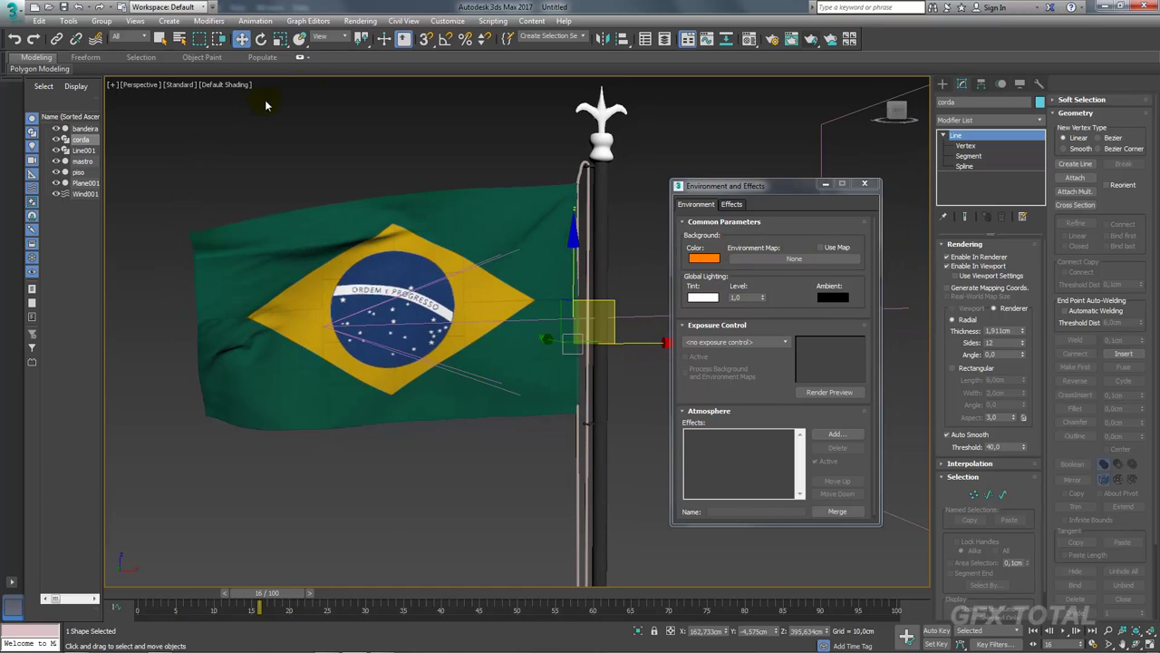
alt+middle_drag(565, 196, 501, 237)
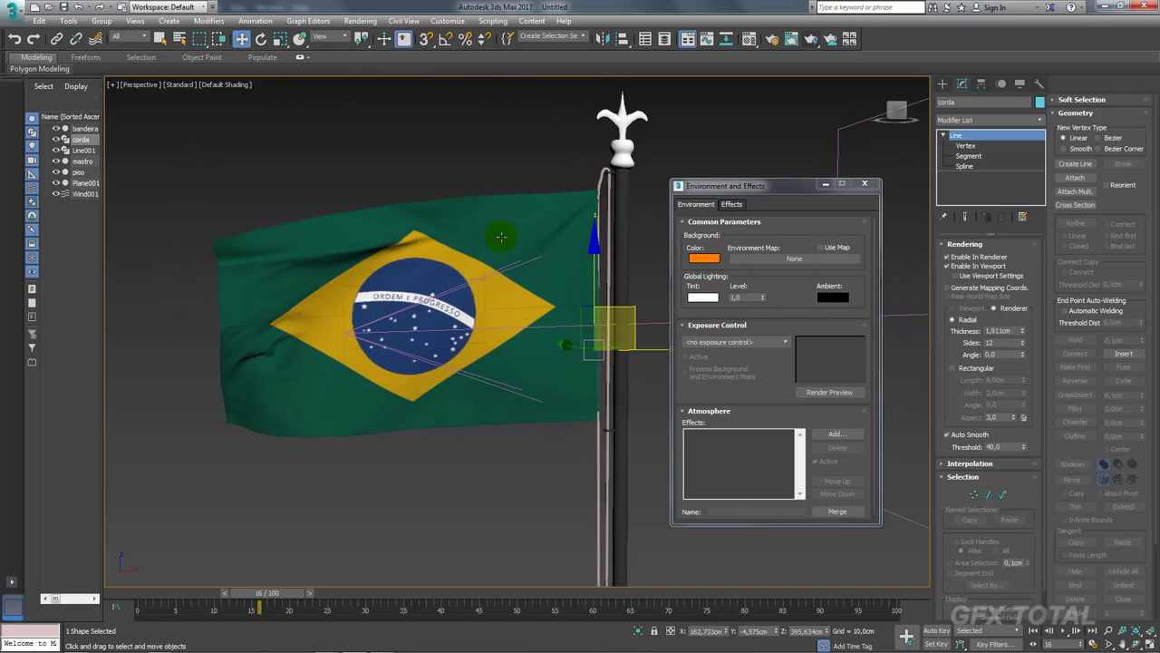
click(775, 261)
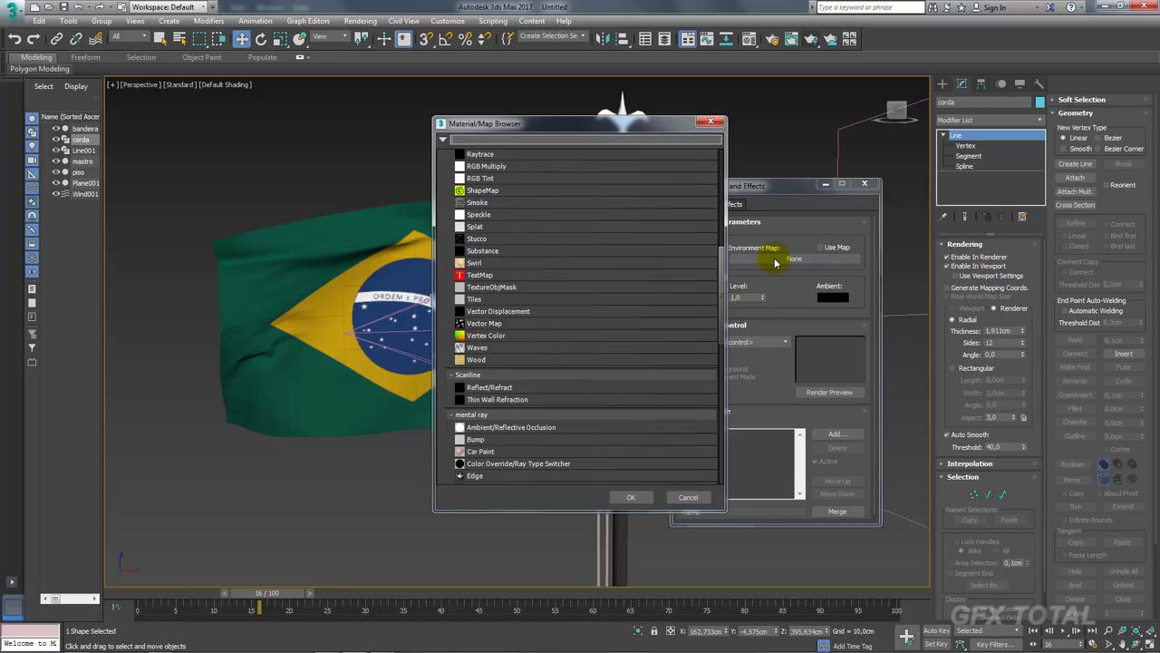
scroll(599, 281, up, 3)
scroll(601, 285, up, 4)
scroll(602, 285, up, 3)
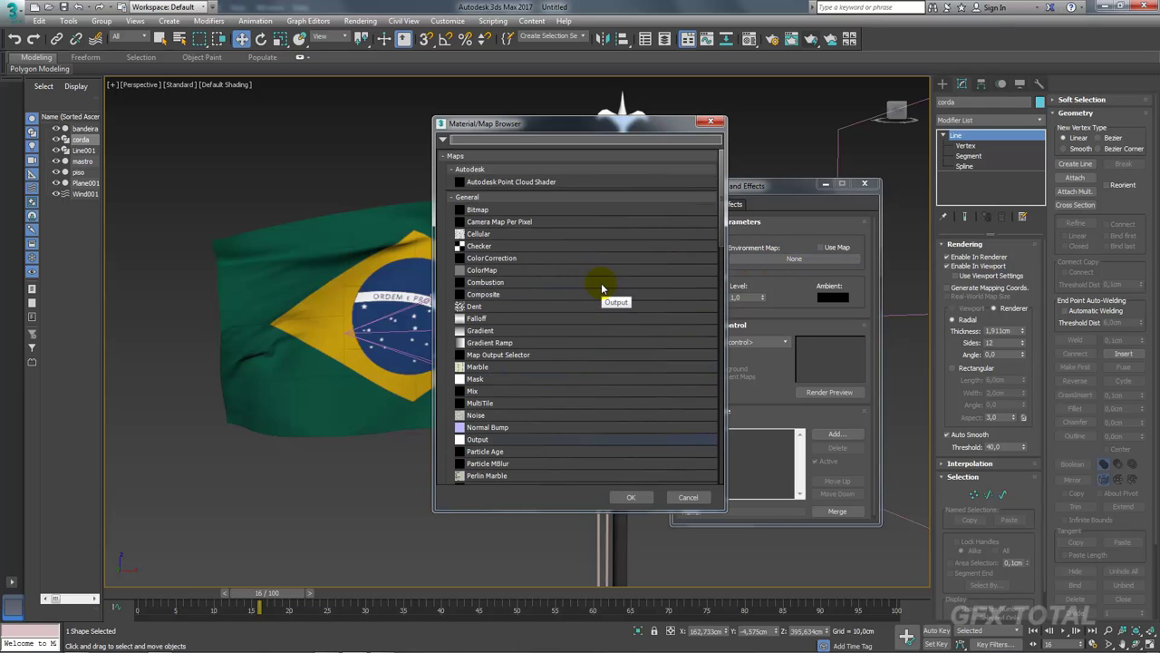
double_click(479, 212)
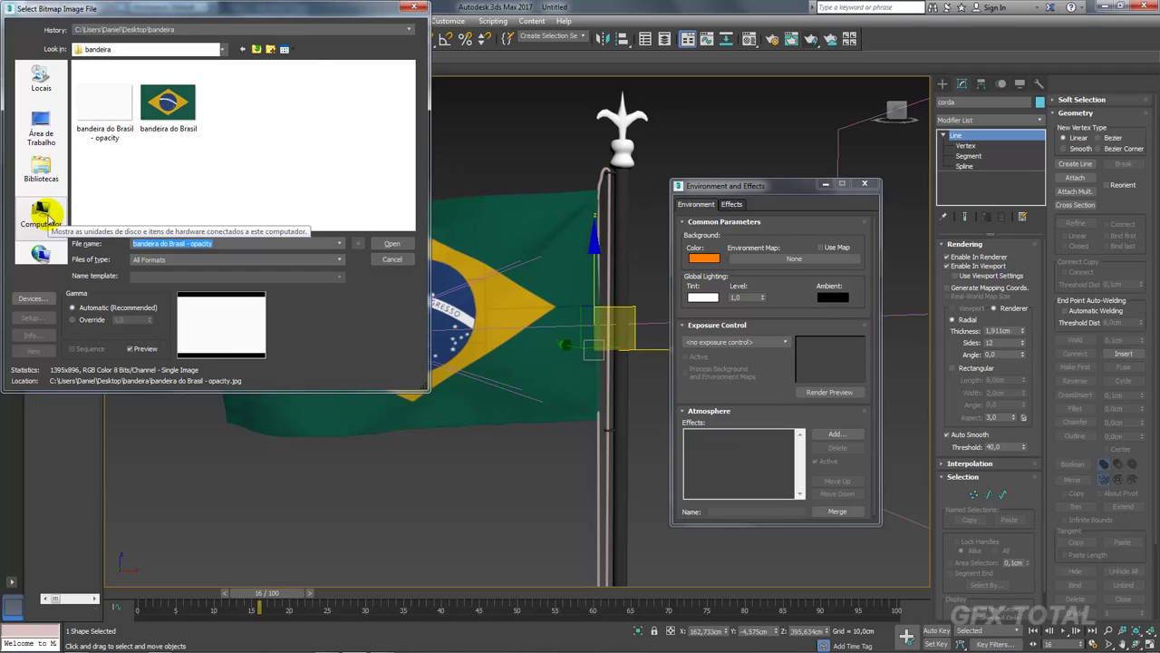
Browse the HDRI folder, previewing the 180_001, 180_007 and bathroom_pano images.
scroll(166, 147, down, 3)
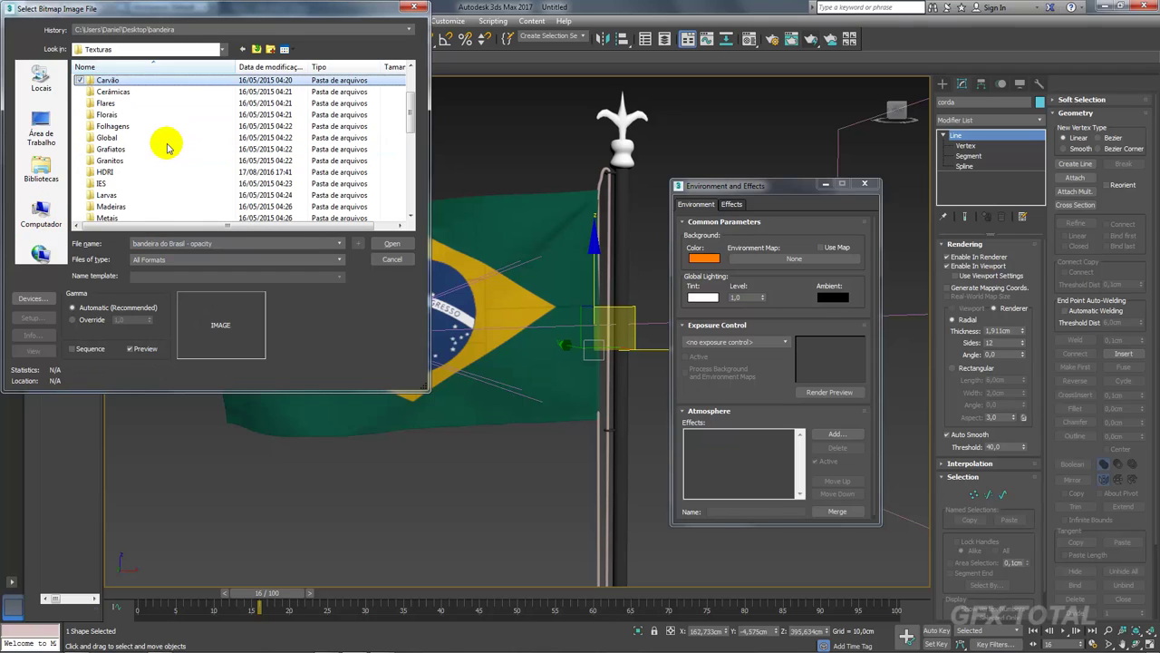
click(111, 172)
double_click(112, 173)
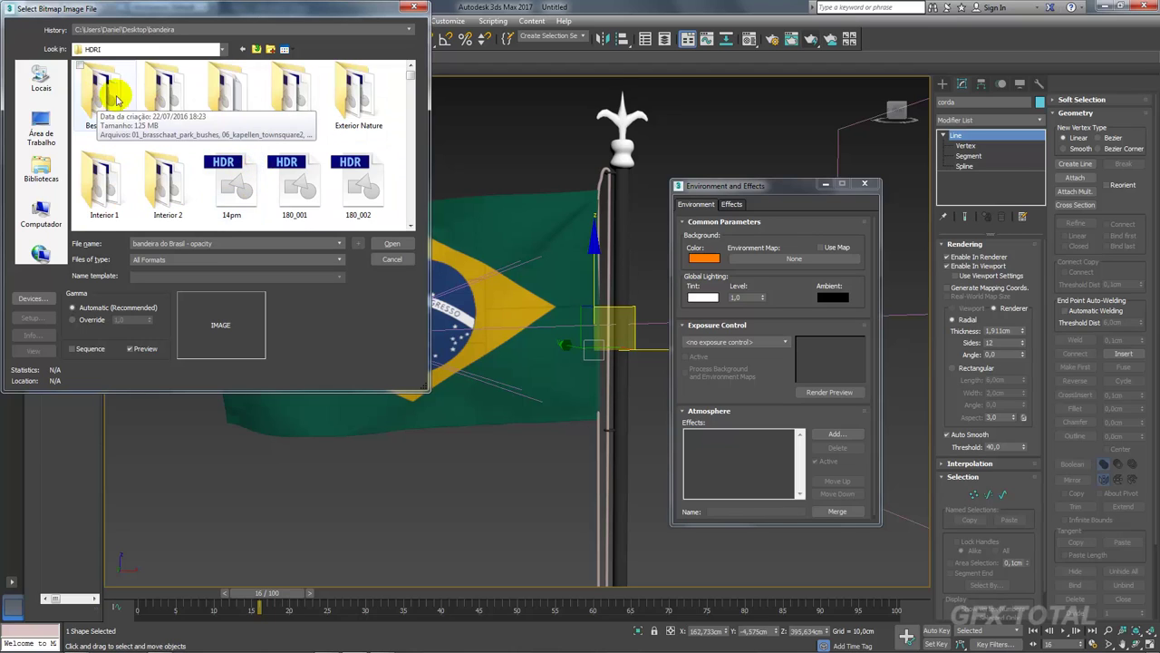
scroll(331, 145, down, 1)
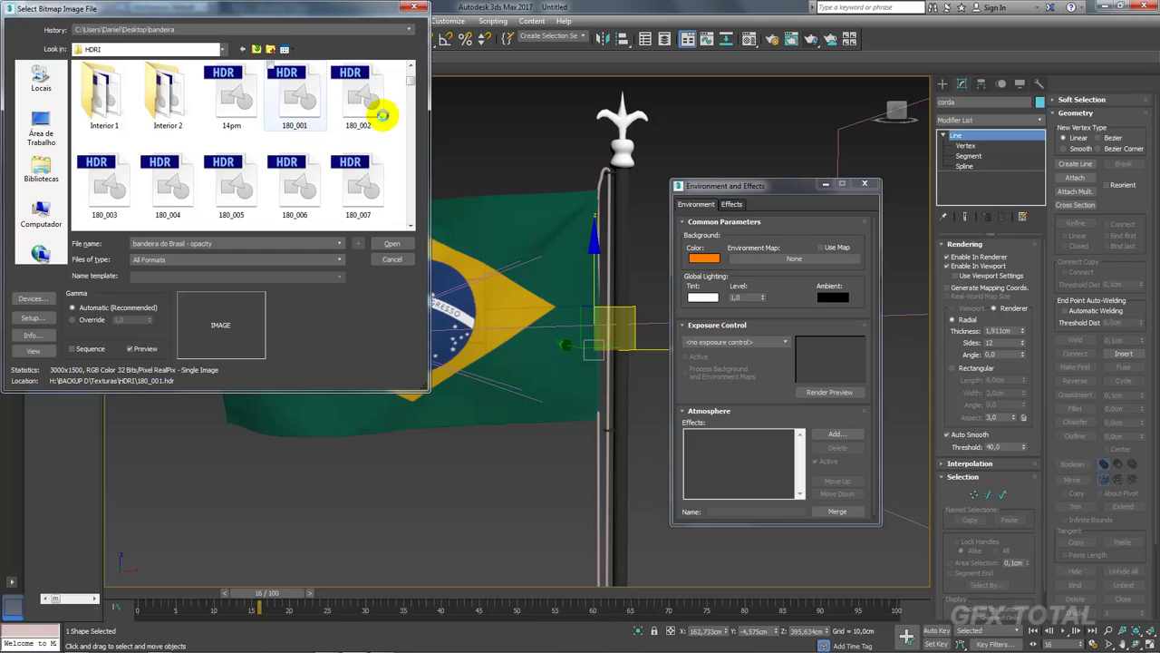
click(295, 95)
click(356, 184)
scroll(363, 178, down, 1)
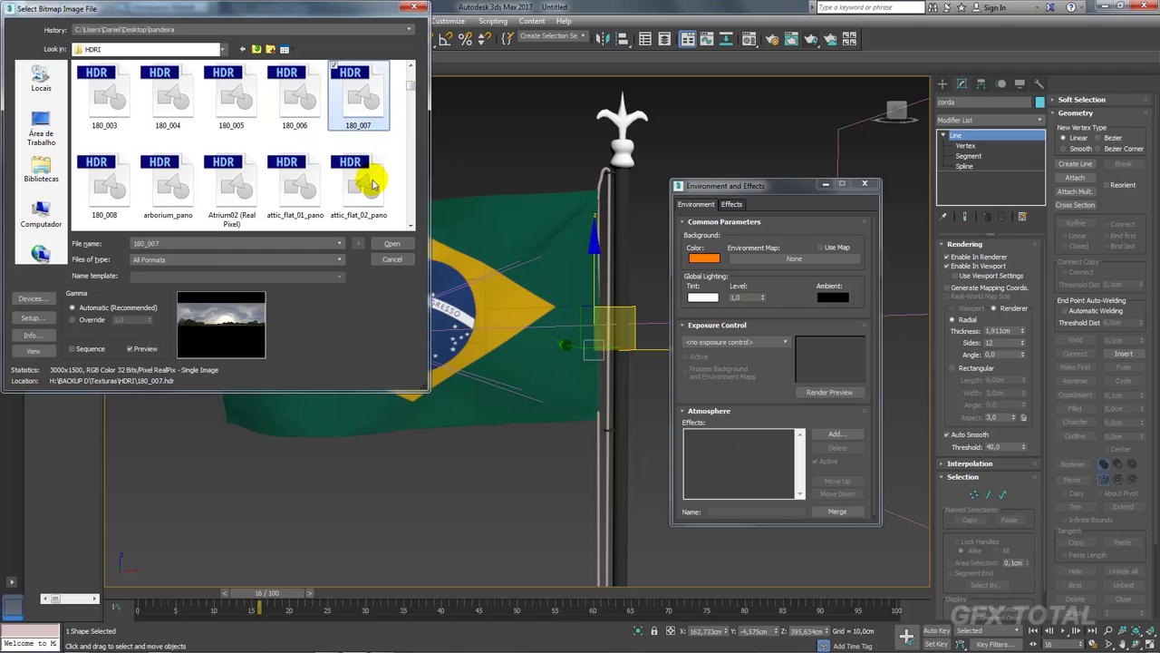
scroll(335, 170, down, 1)
click(302, 172)
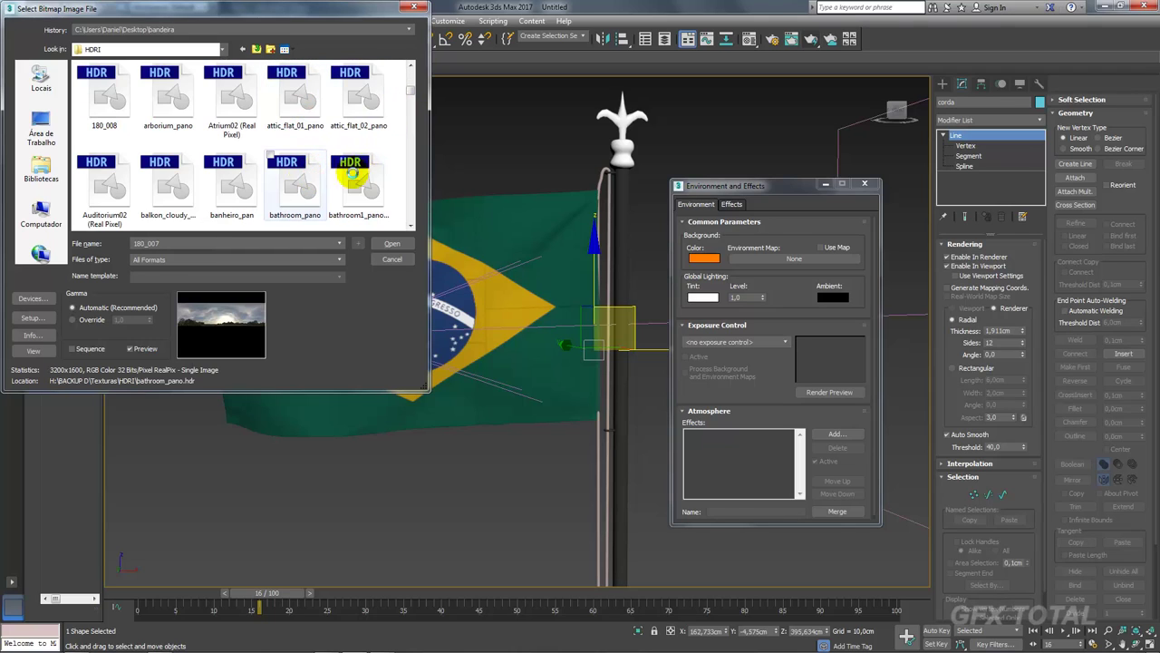
scroll(371, 173, up, 1)
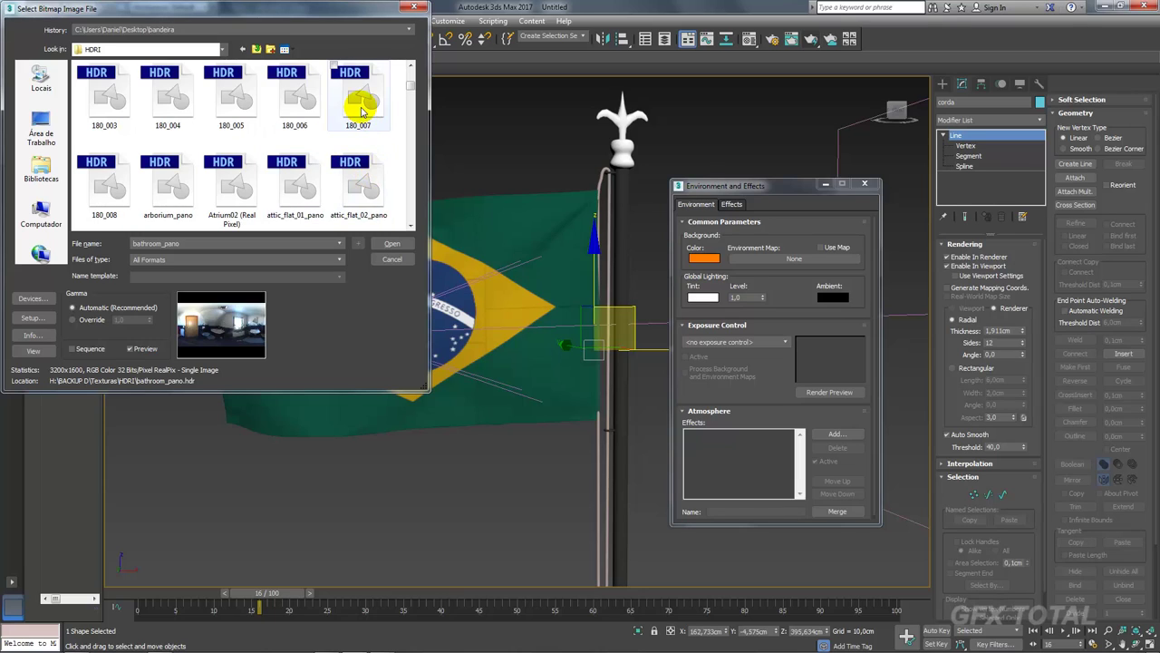
Choose 180_006.hdr and load it as the environment map.
click(370, 152)
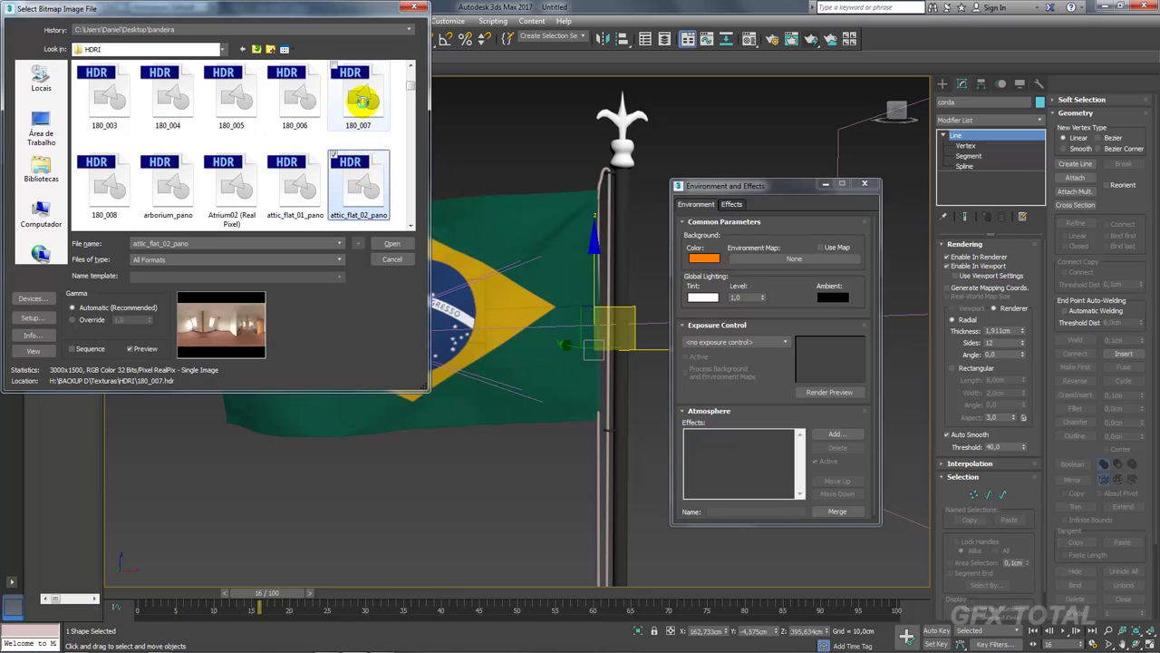
click(362, 99)
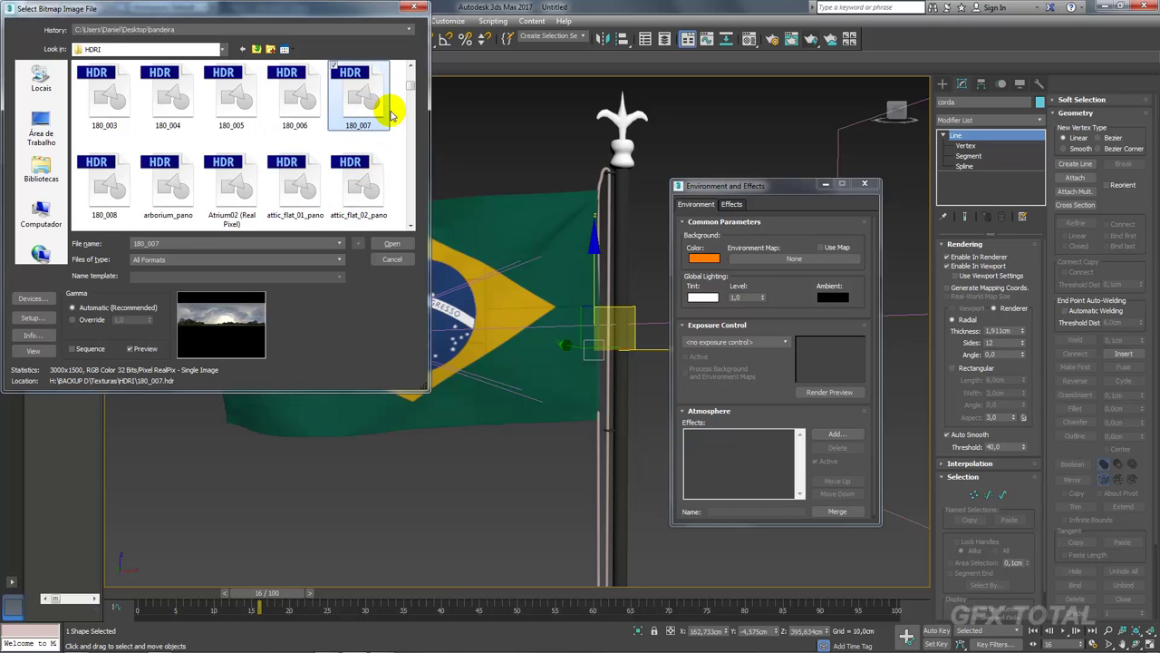
click(302, 102)
click(232, 102)
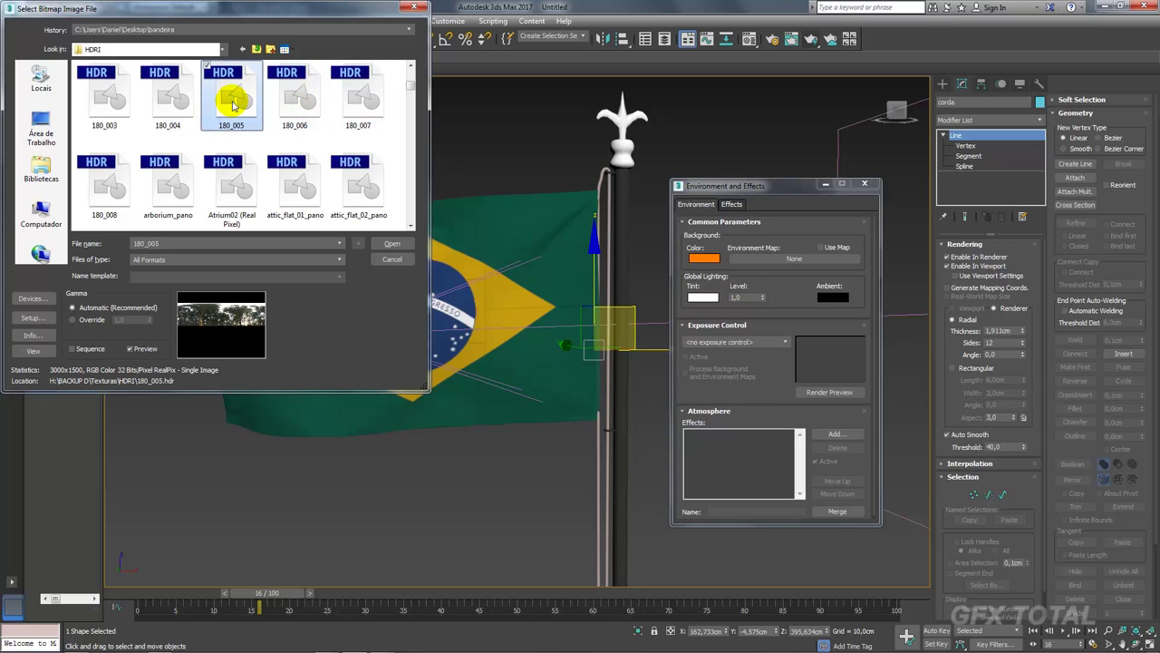
click(295, 102)
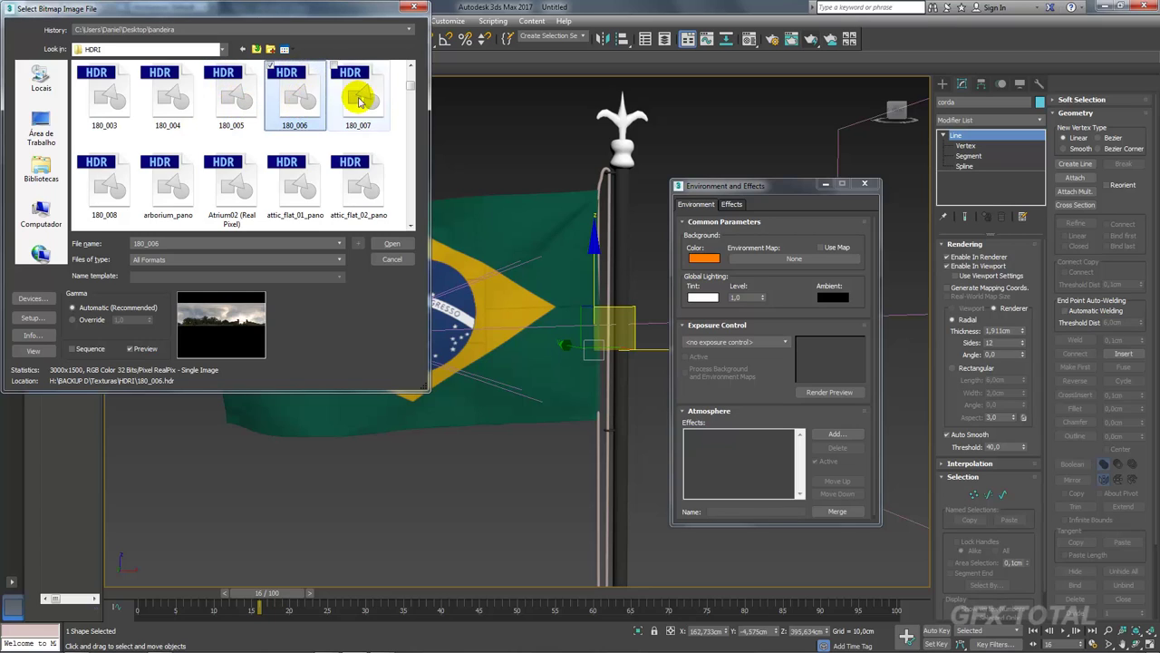
click(385, 243)
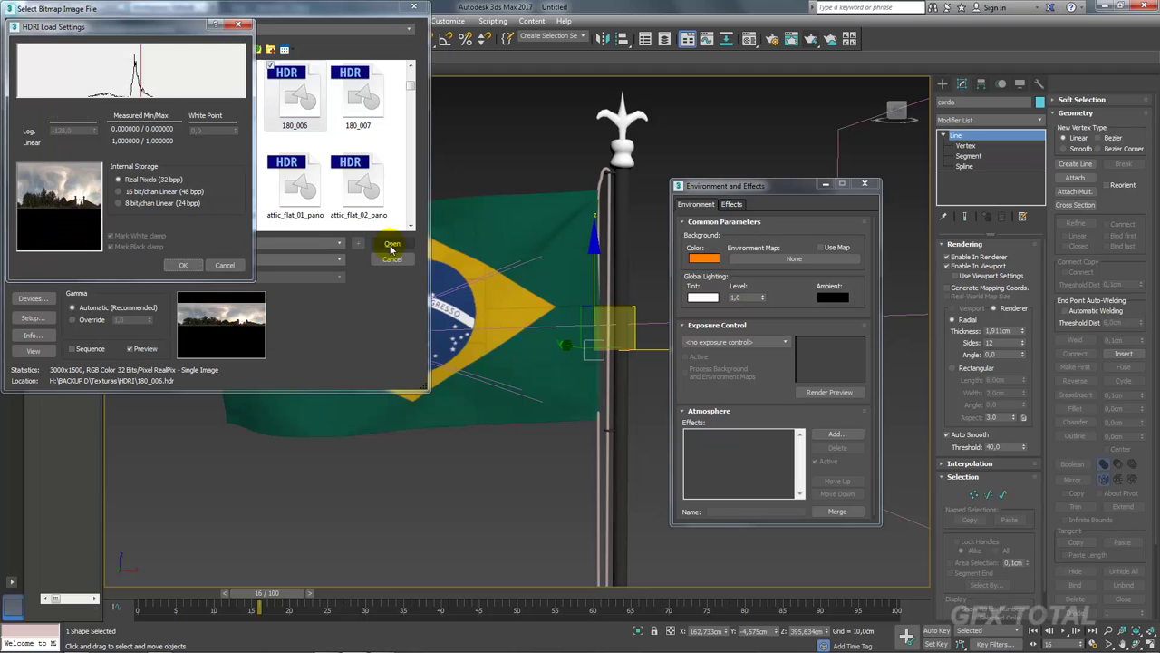
click(225, 265)
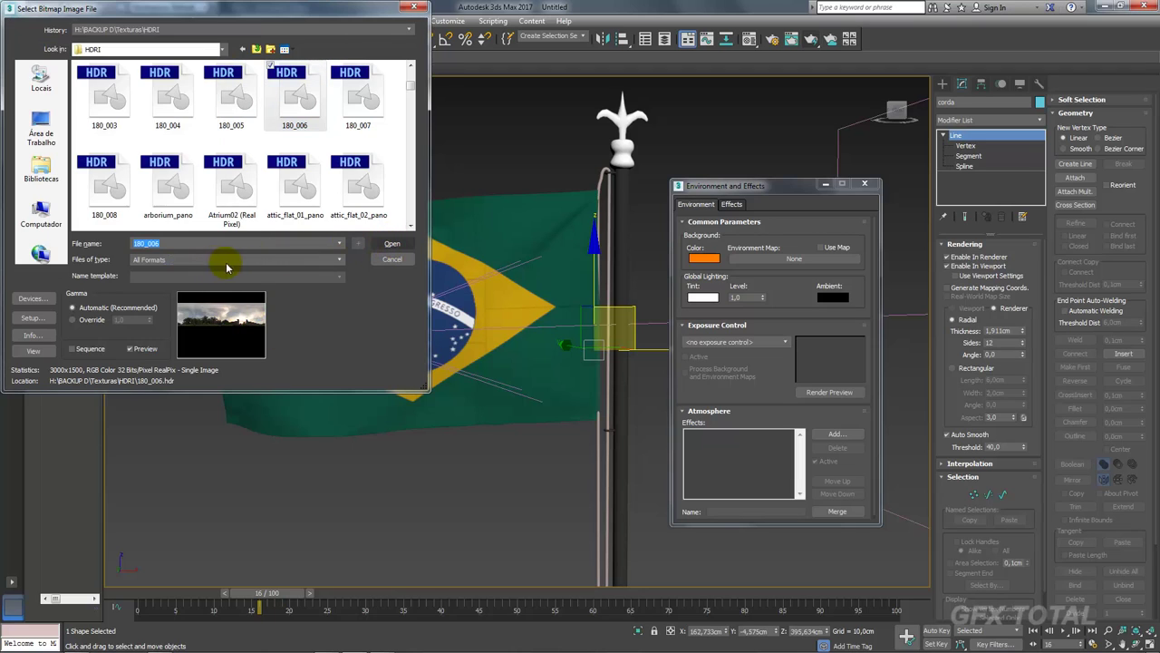
click(405, 245)
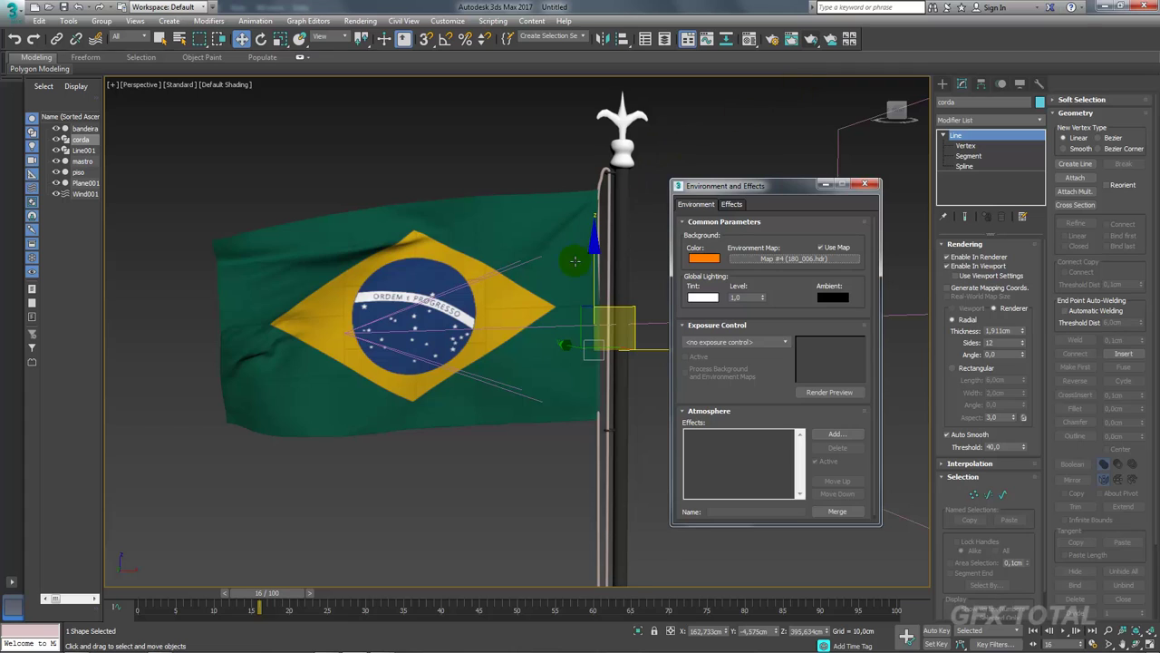
Close Environment and Effects and move the flag animation to frame 21.
mouse_move(575, 261)
middle_down()
mouse_move(603, 268)
mouse_move(489, 297)
middle_up()
key(shift+f)
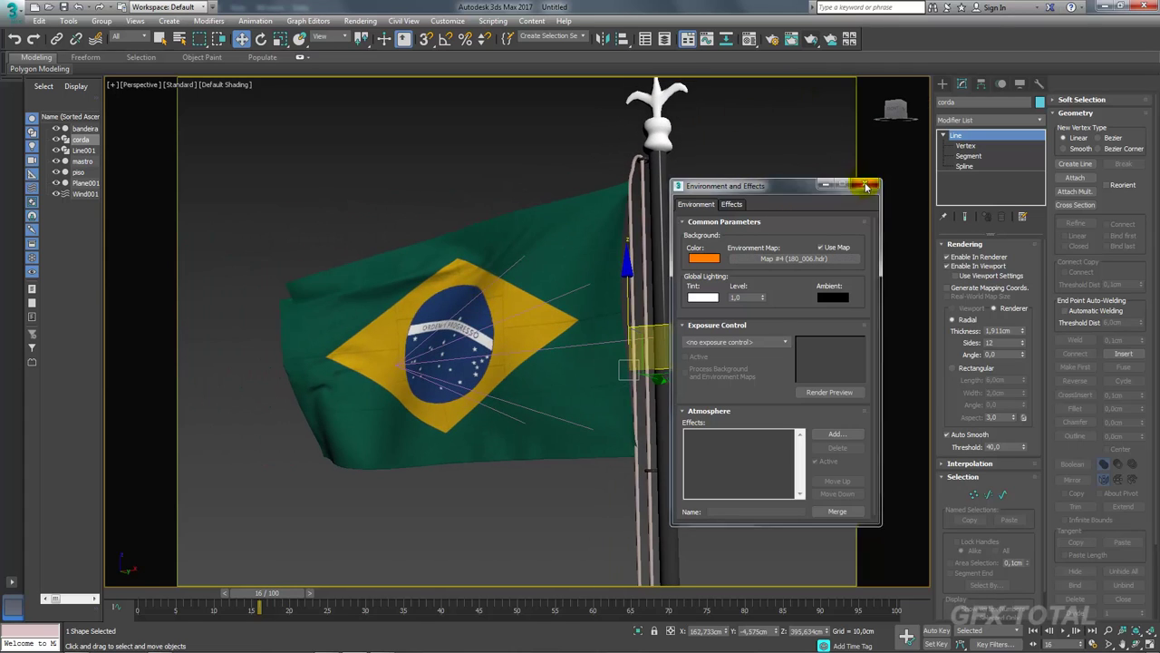
click(864, 184)
scroll(521, 371, up, 2)
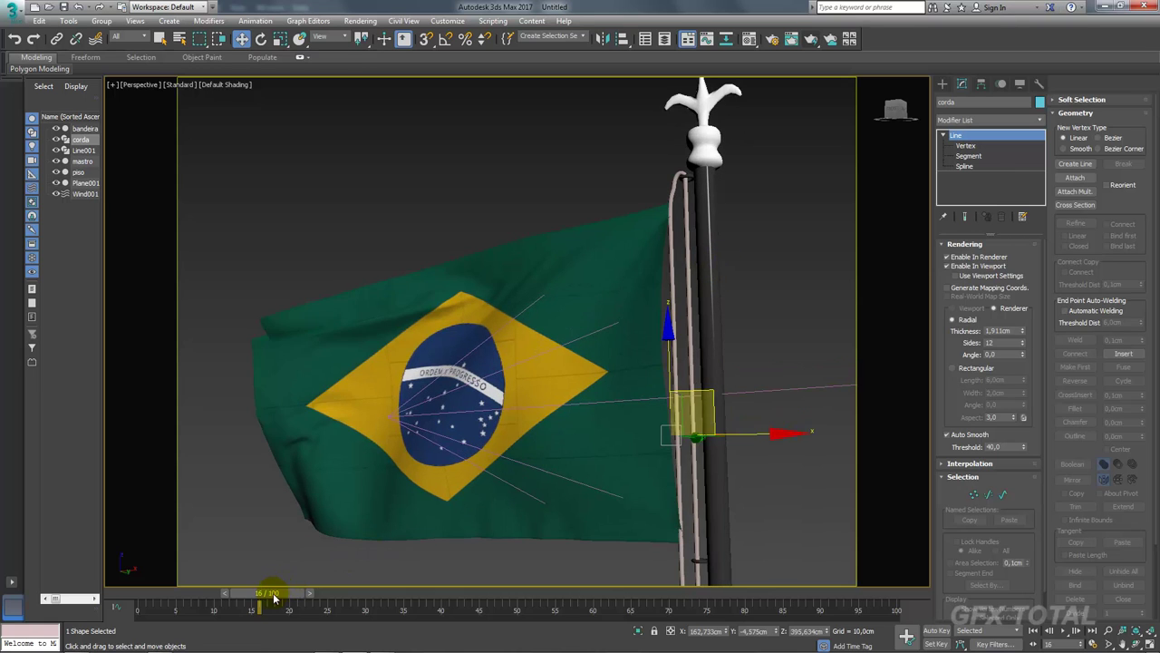
mouse_move(274, 598)
mouse_down()
mouse_move(583, 614)
mouse_move(741, 605)
mouse_move(305, 609)
mouse_move(288, 625)
mouse_move(298, 616)
mouse_up()
key(w)
Orbit to angle the flag and test-render frame 21 against the HDRI trees.
mouse_move(468, 440)
alt+middle_down()
mouse_move(470, 422)
mouse_move(478, 450)
alt+middle_up()
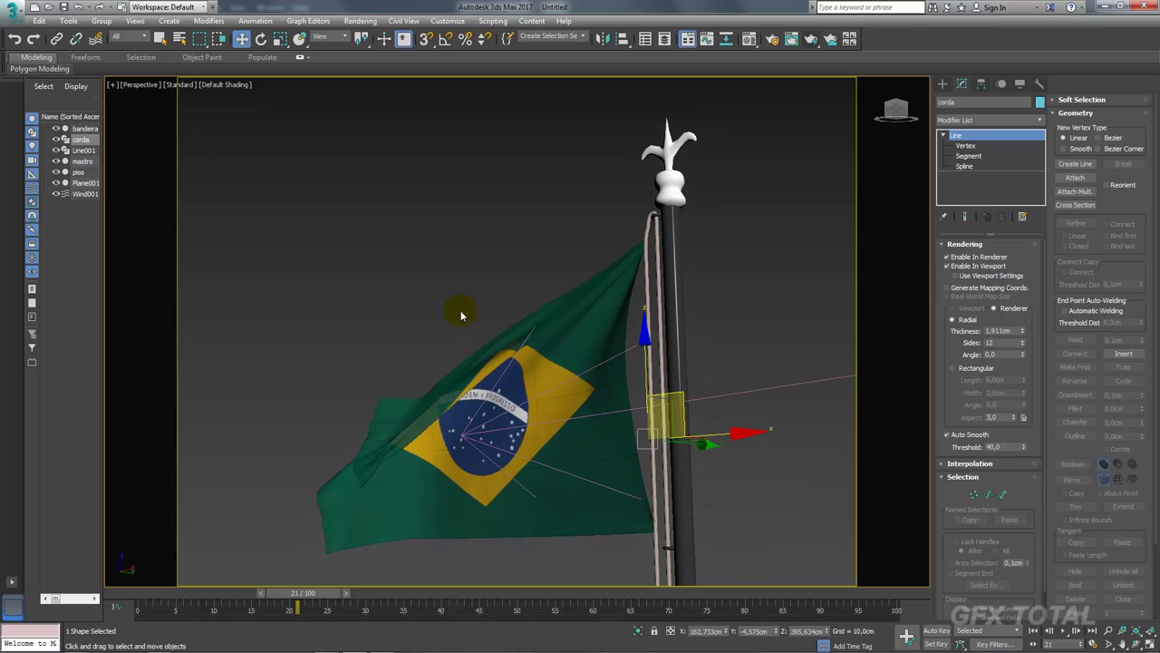
mouse_move(461, 316)
alt+middle_down()
mouse_move(492, 360)
mouse_move(476, 218)
alt+middle_up()
click(540, 214)
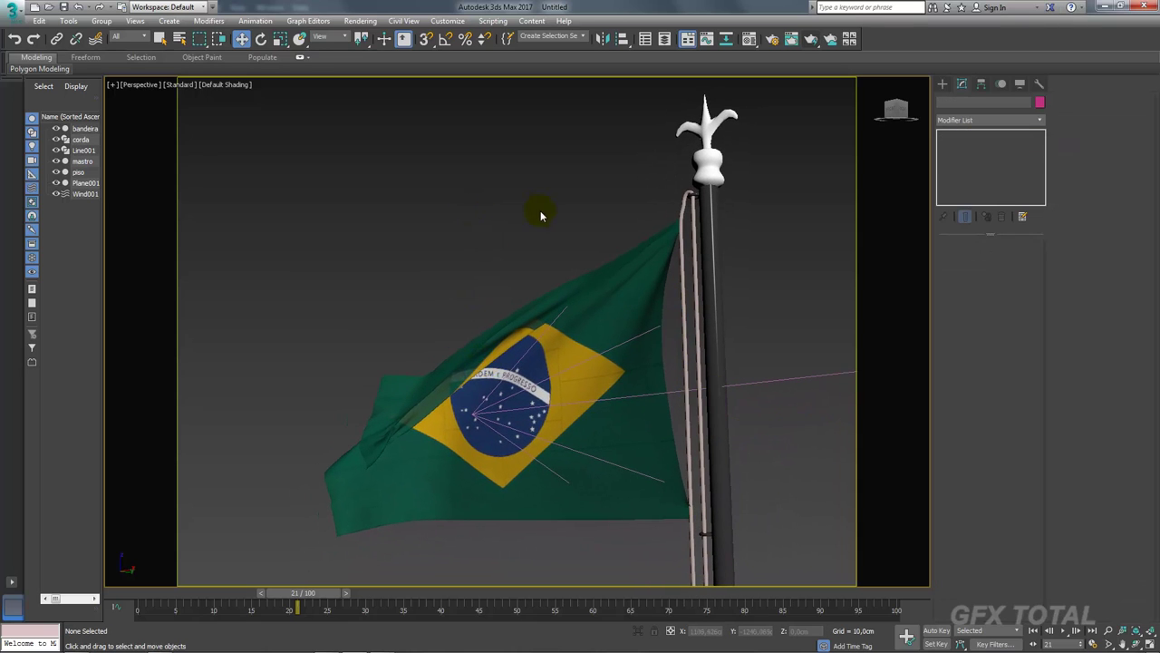
click(811, 40)
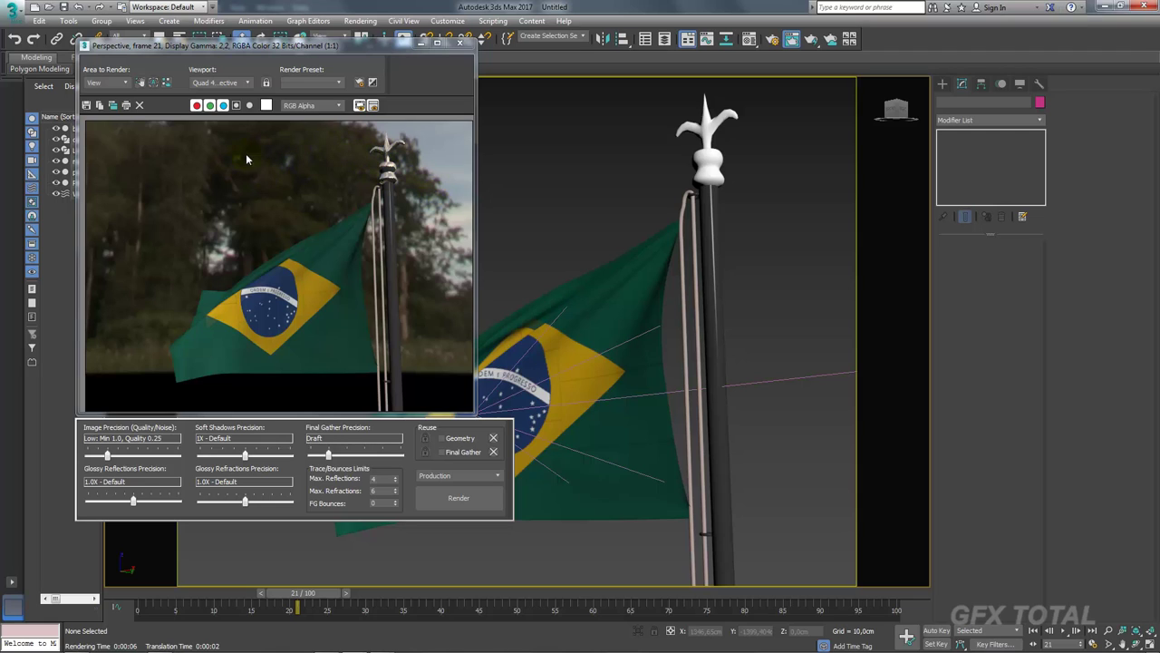
click(459, 43)
Instance the 180_006.hdr environment map into an empty Material Editor slot.
click(749, 38)
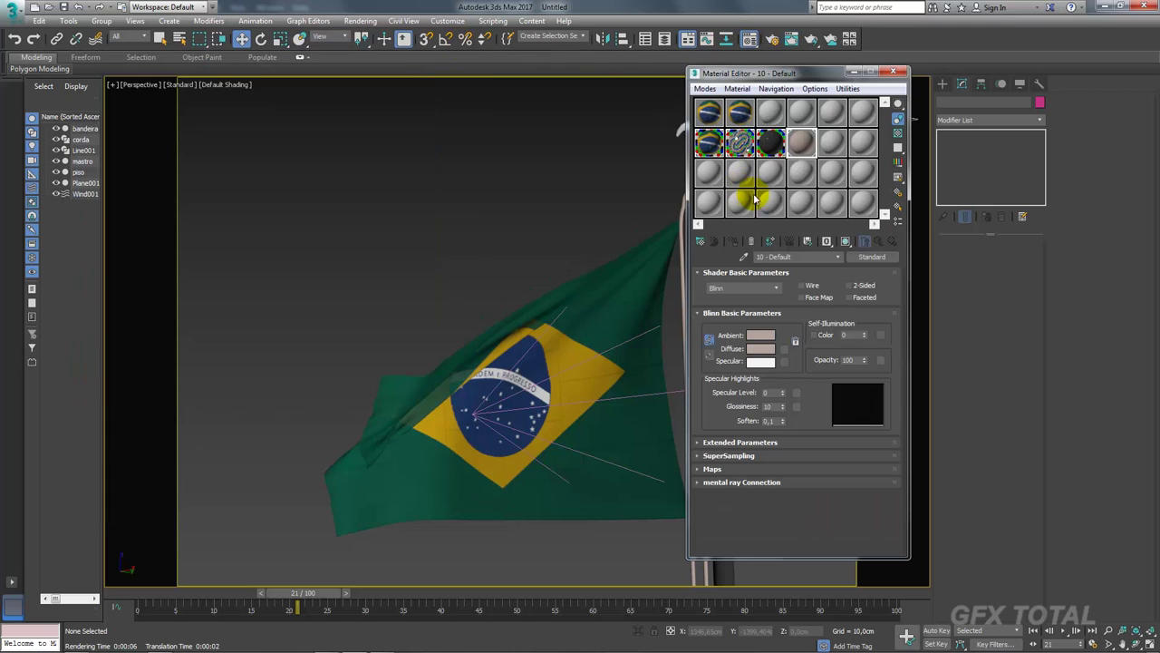
click(829, 142)
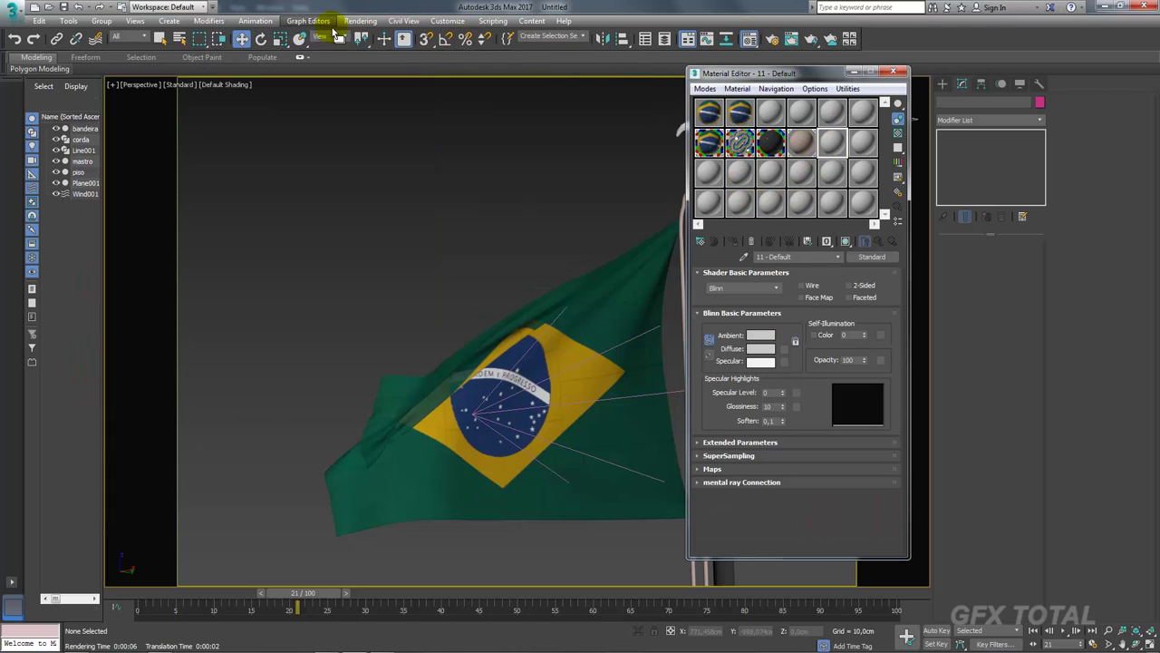
click(360, 20)
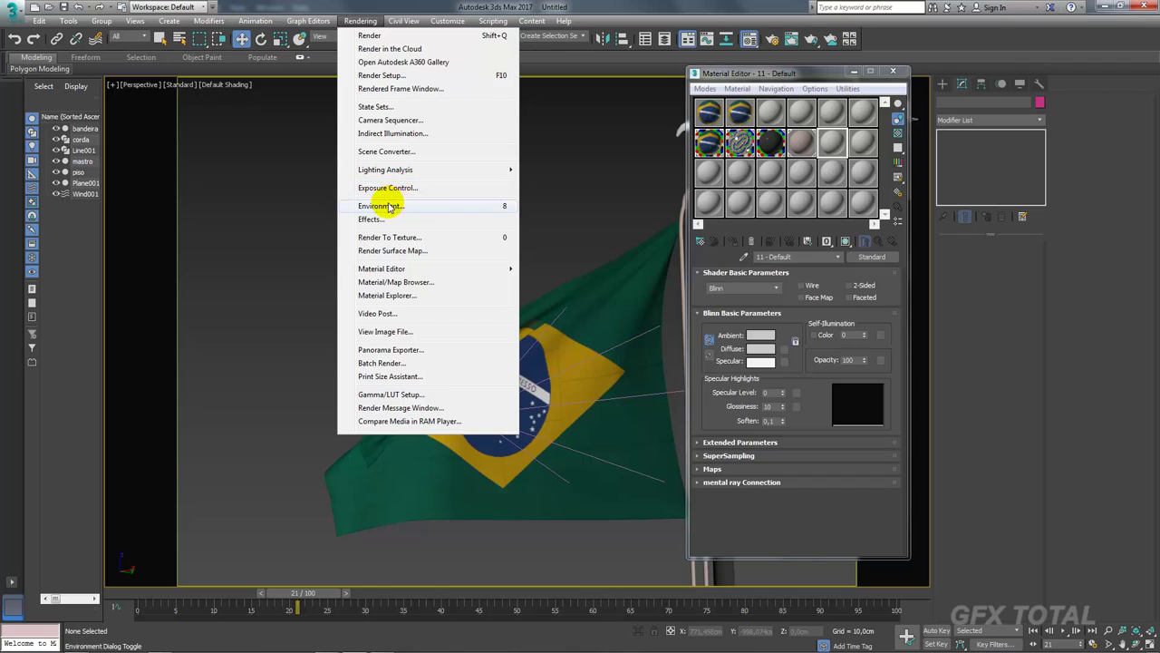
click(386, 205)
drag(396, 164, 395, 165)
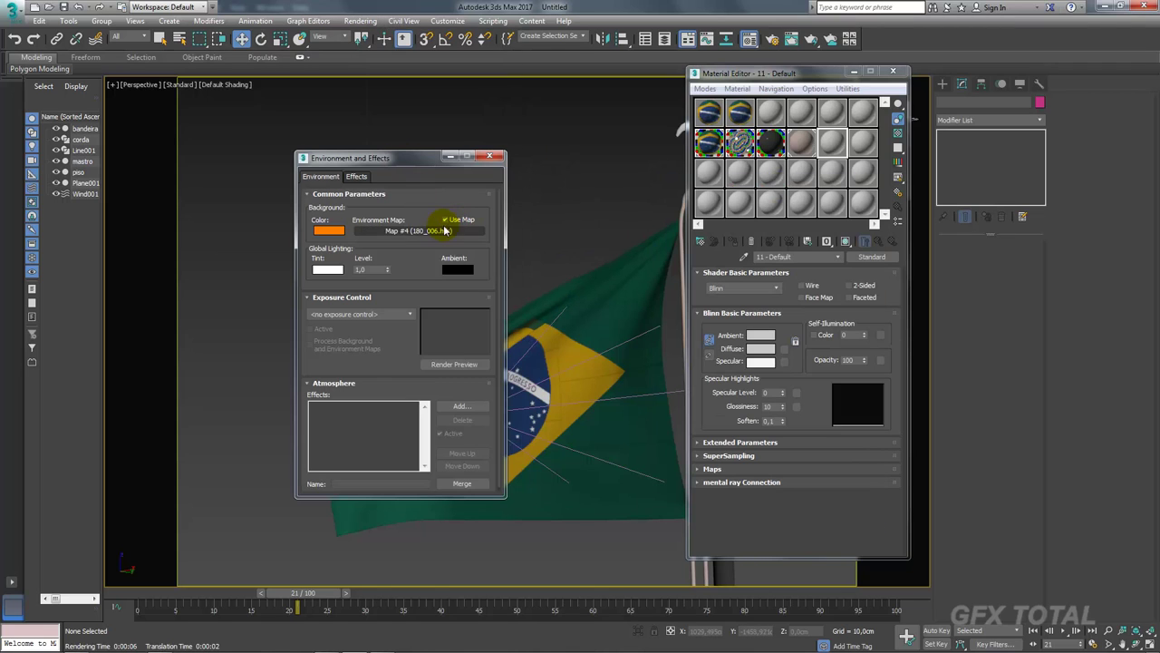
drag(661, 229, 830, 141)
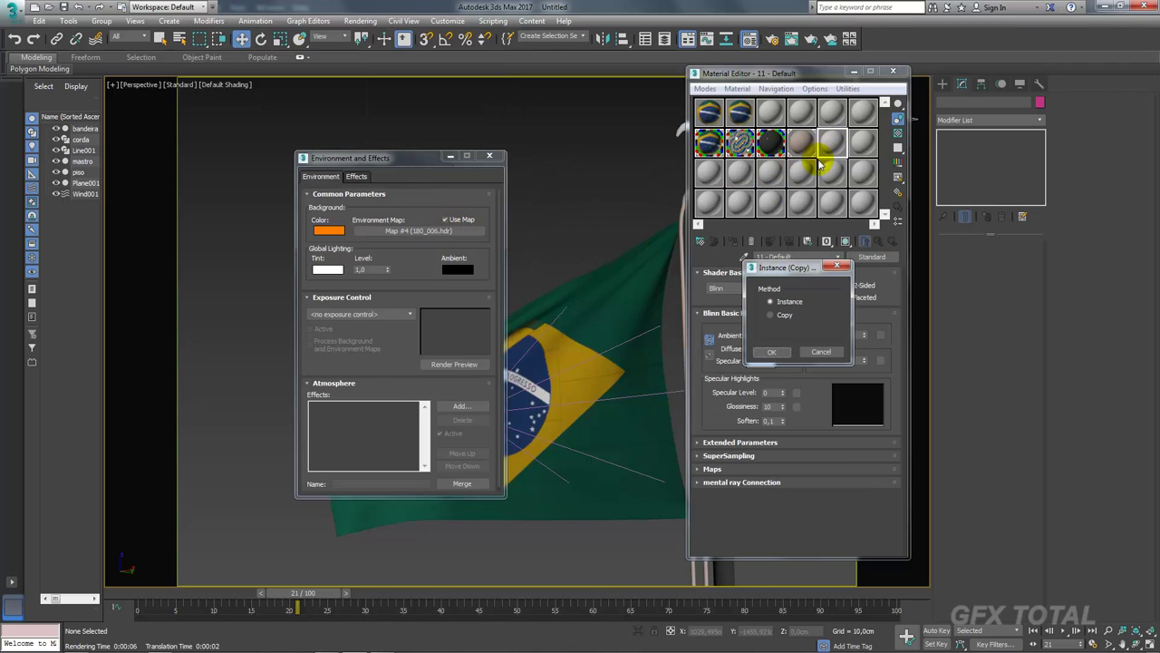
click(773, 351)
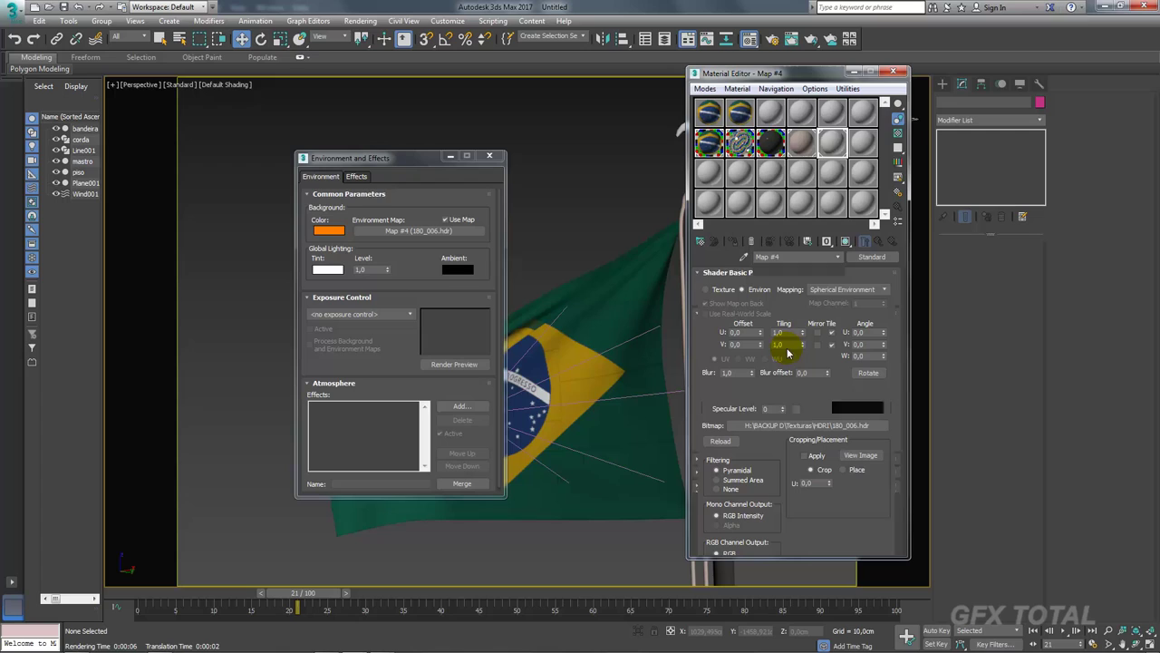
View the HDRI map enlarged, then open the Bitmap file chooser.
double_click(832, 144)
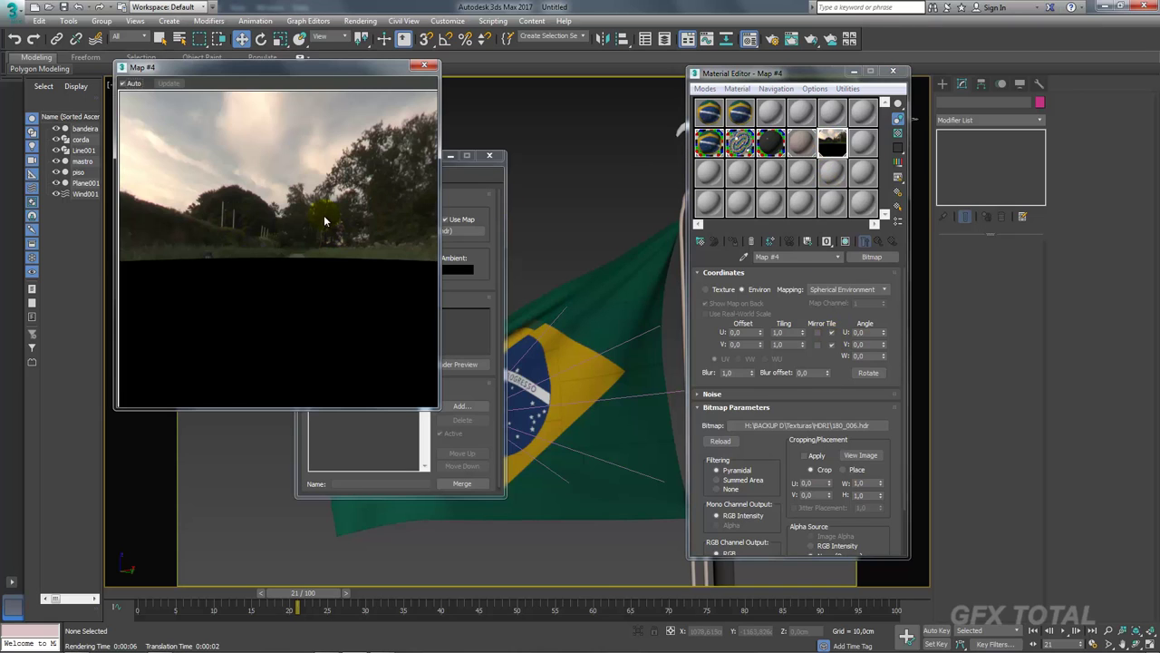
click(424, 65)
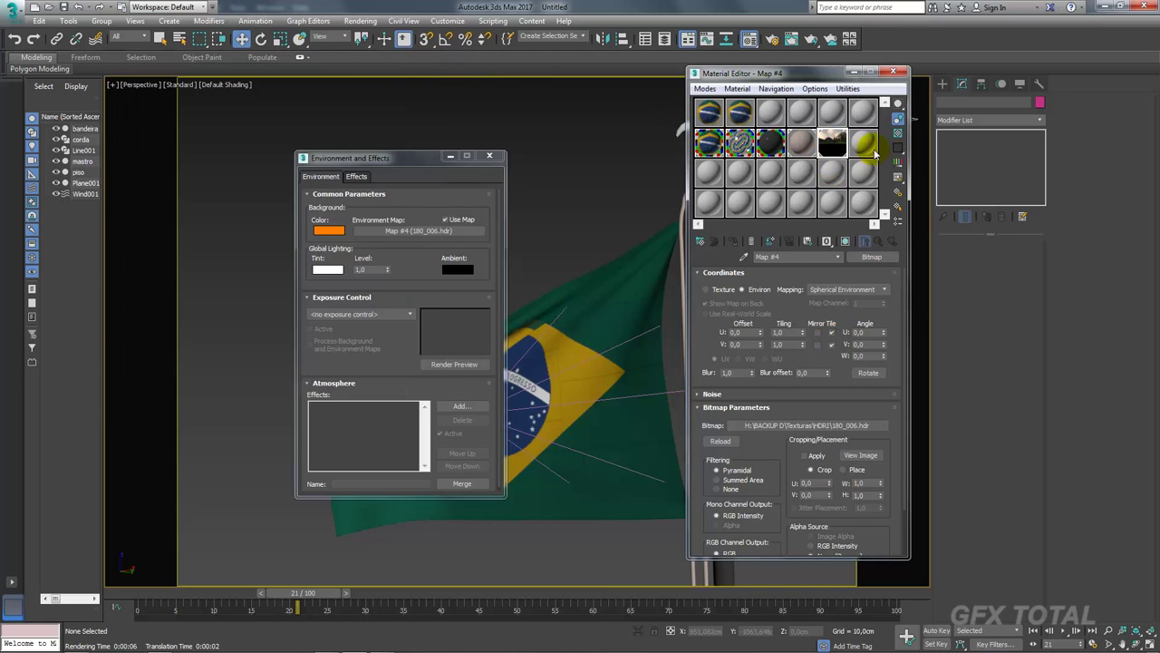
click(816, 426)
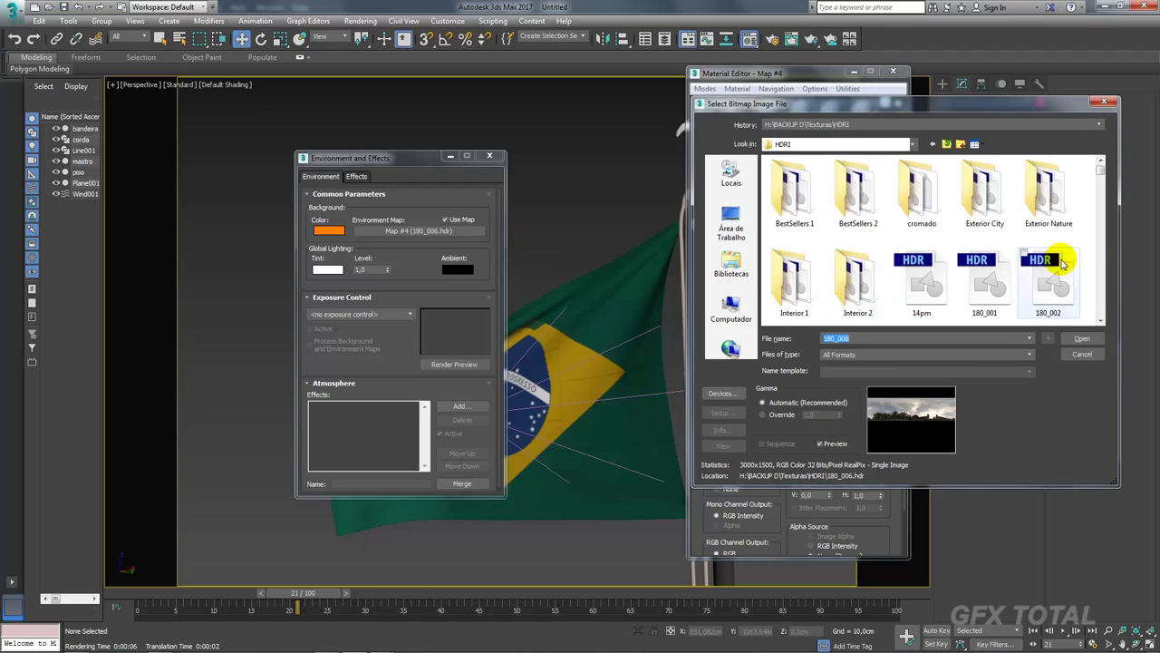
Preview HDRI candidates such as bathroom1_pano_full, building_pan, bridge, bedroom_pano and beach_pan.
drag(1101, 169, 1102, 197)
click(1041, 252)
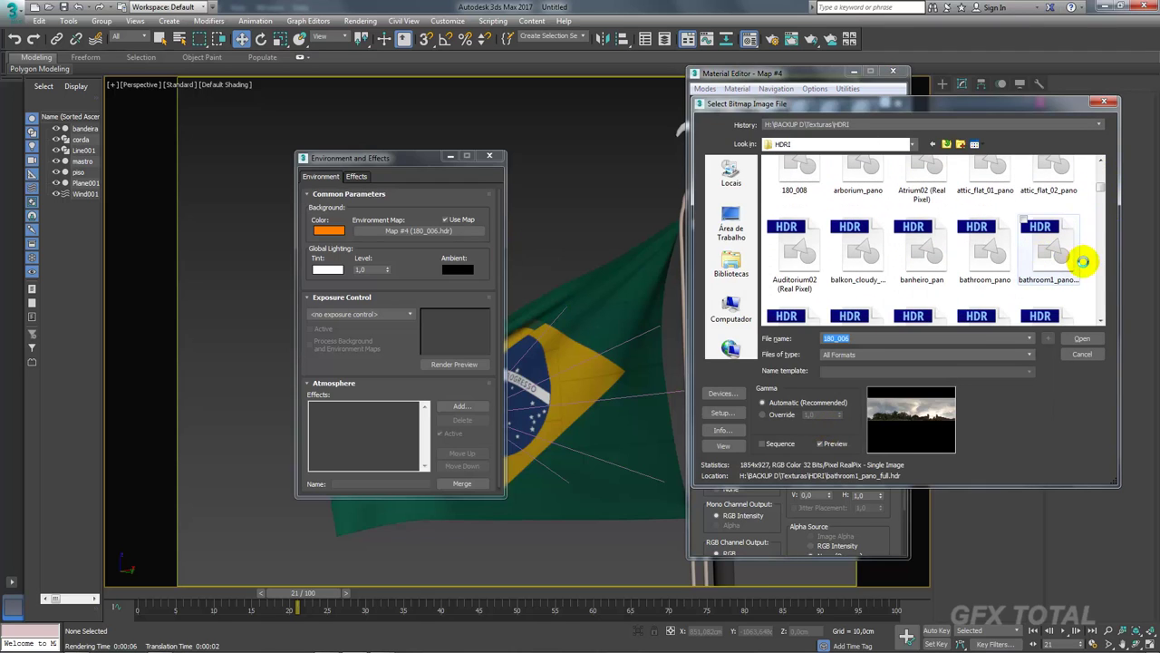
scroll(1102, 188, down, 1)
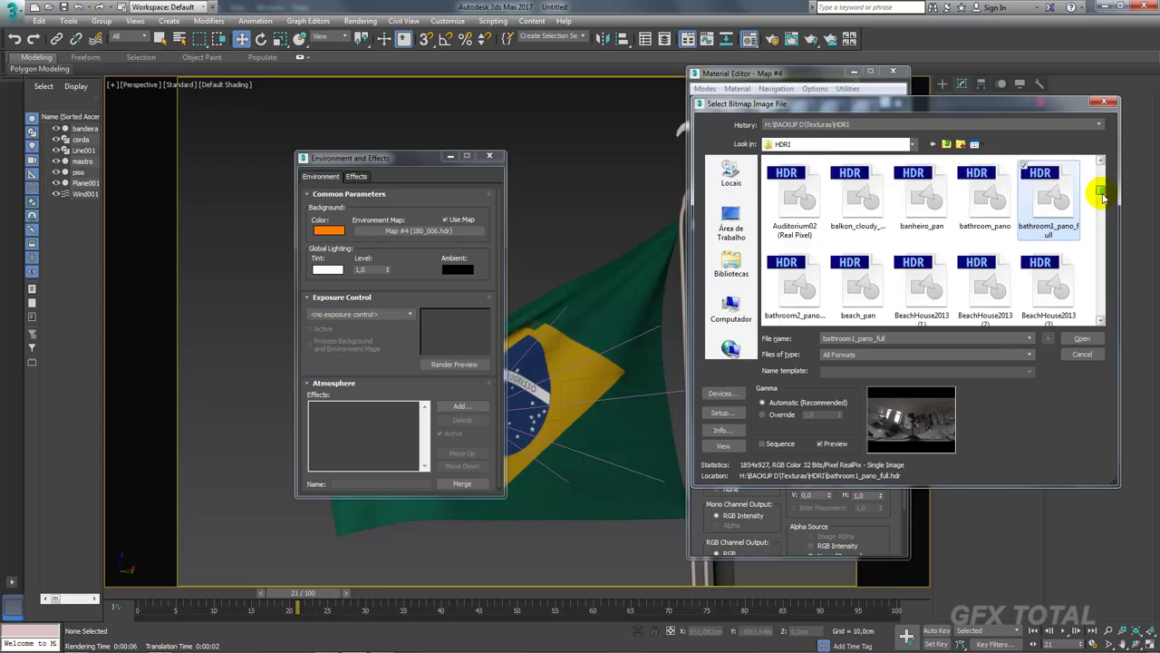
scroll(1083, 204, down, 2)
click(1051, 251)
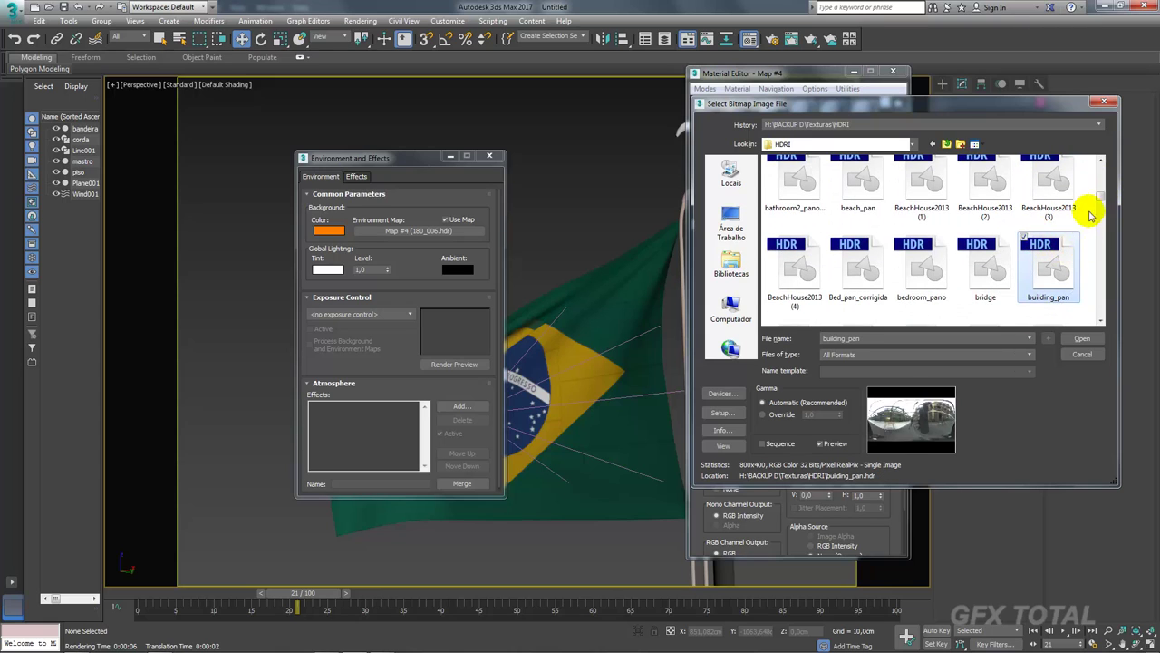
click(986, 262)
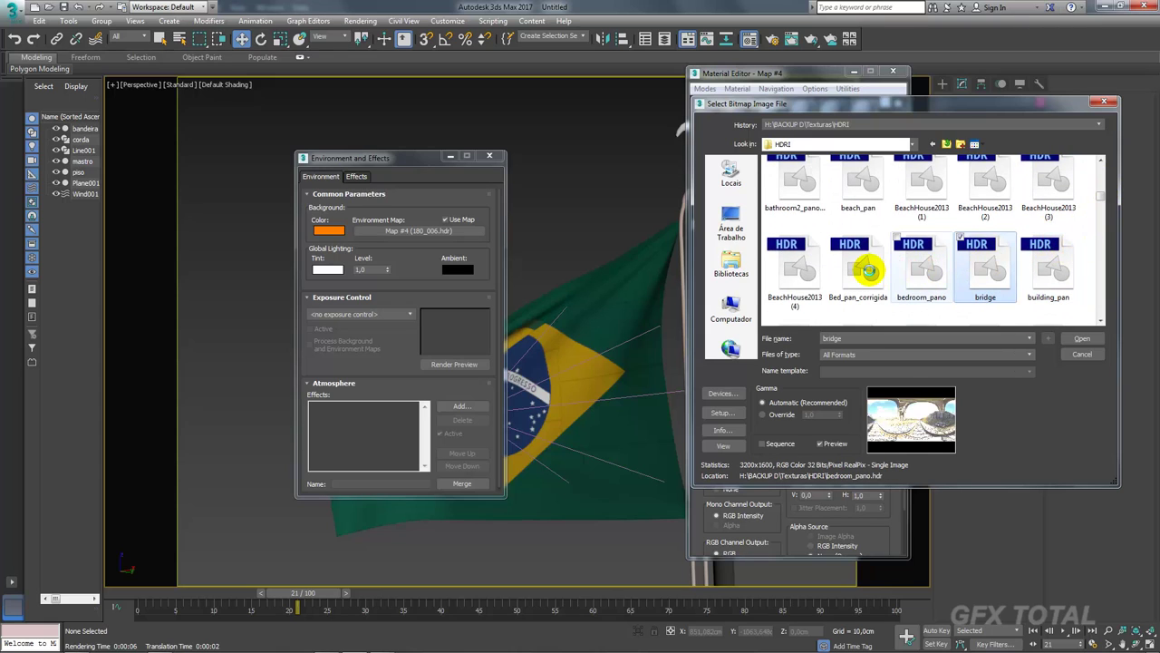
click(898, 262)
click(868, 272)
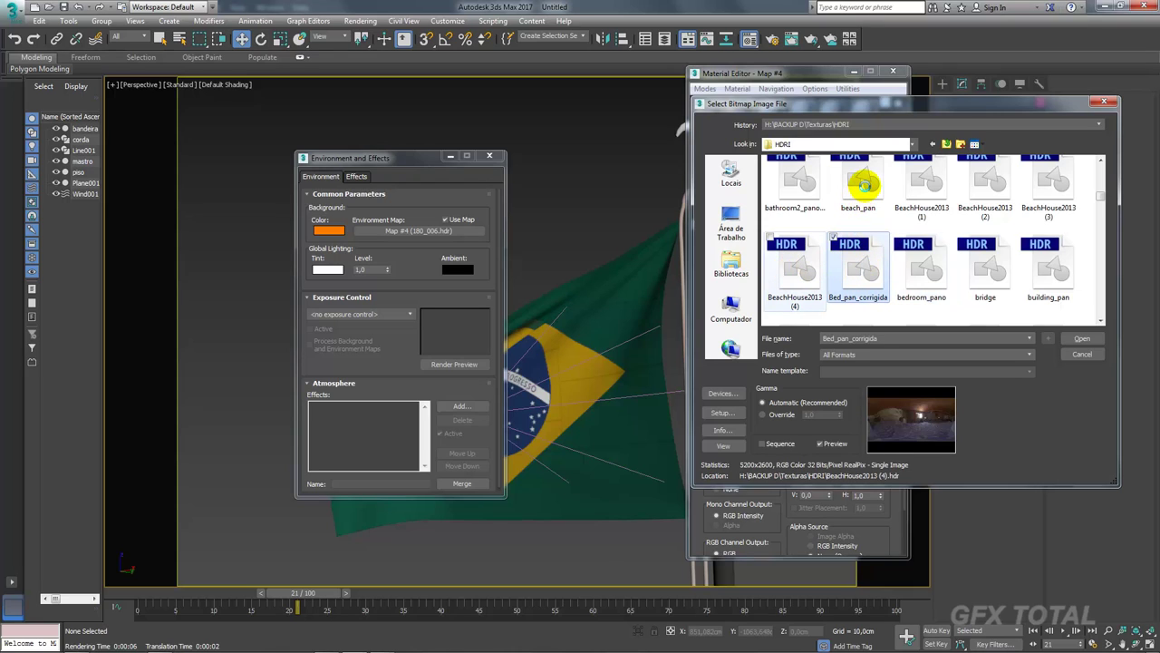
key(Left)
click(866, 189)
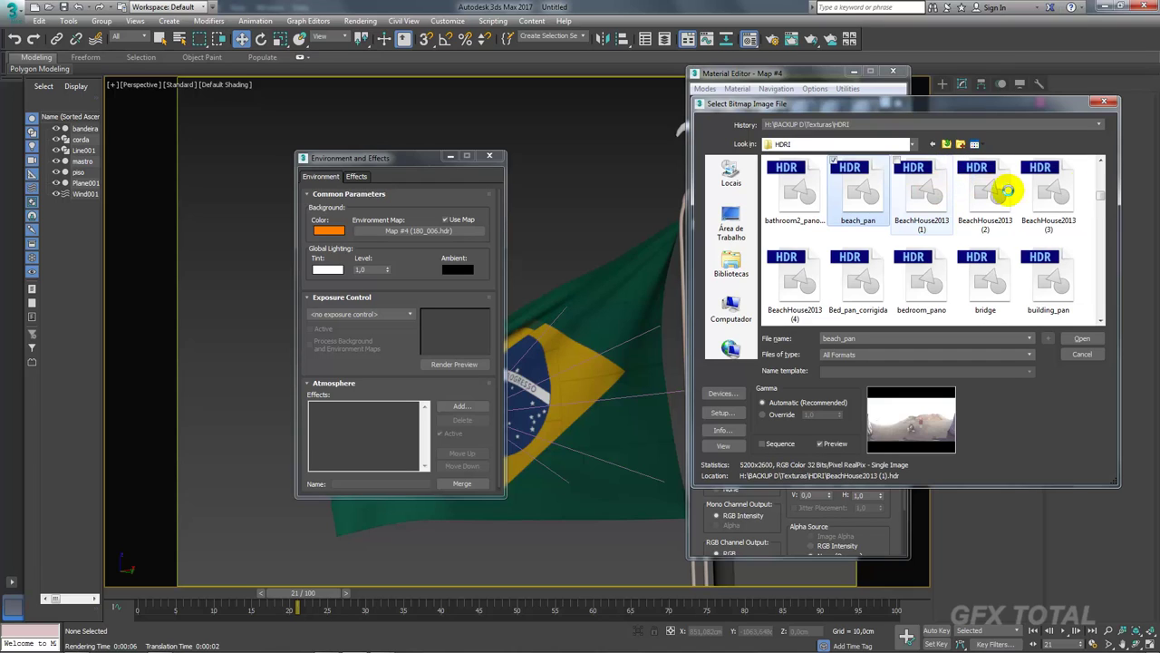
key(Right)
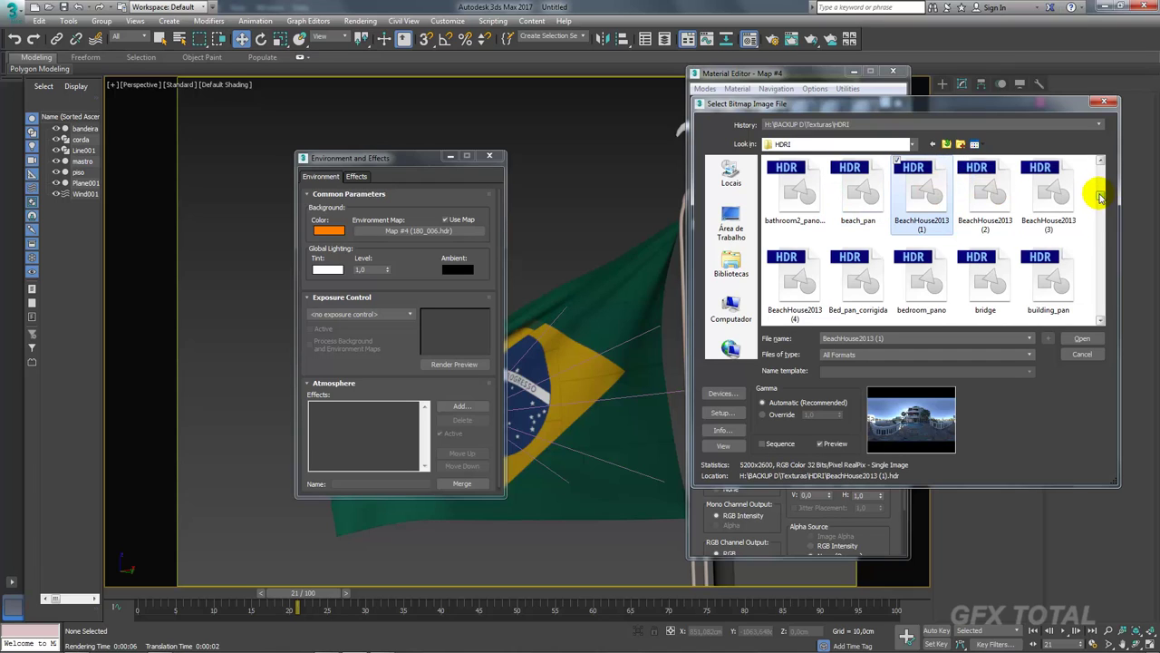
Preview more HDRIs, including empty_room_01_pano and guestroom_pano_half.
scroll(1100, 190, up, 2)
scroll(1100, 189, up, 1)
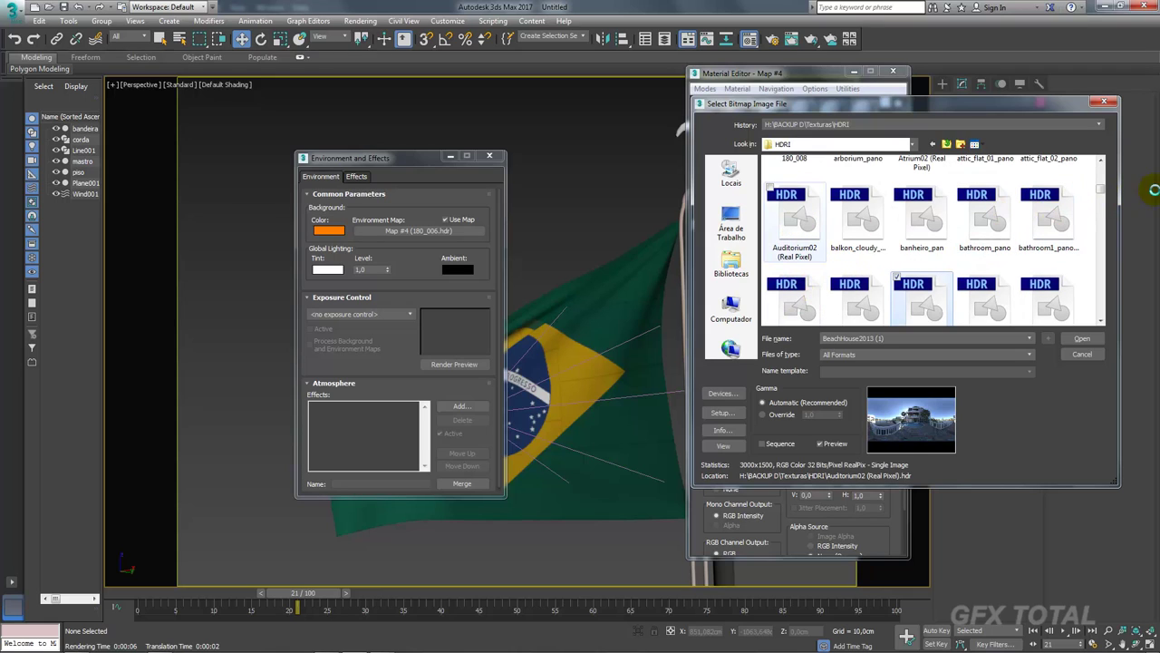
scroll(1102, 188, down, 2)
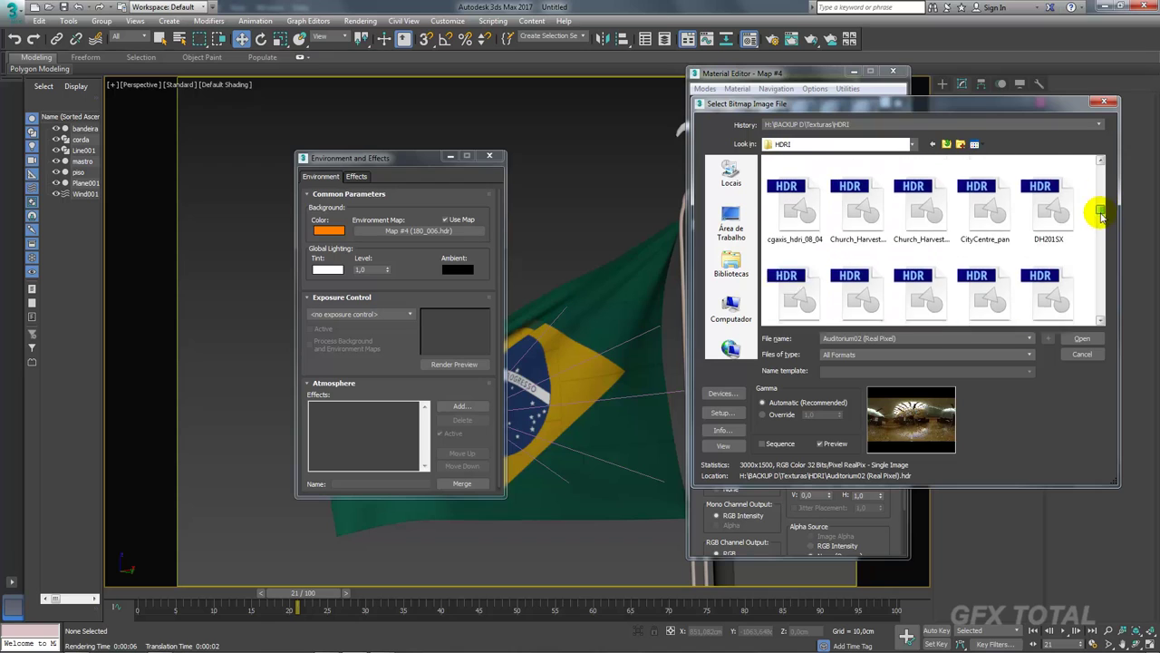
scroll(1100, 204, down, 5)
click(989, 252)
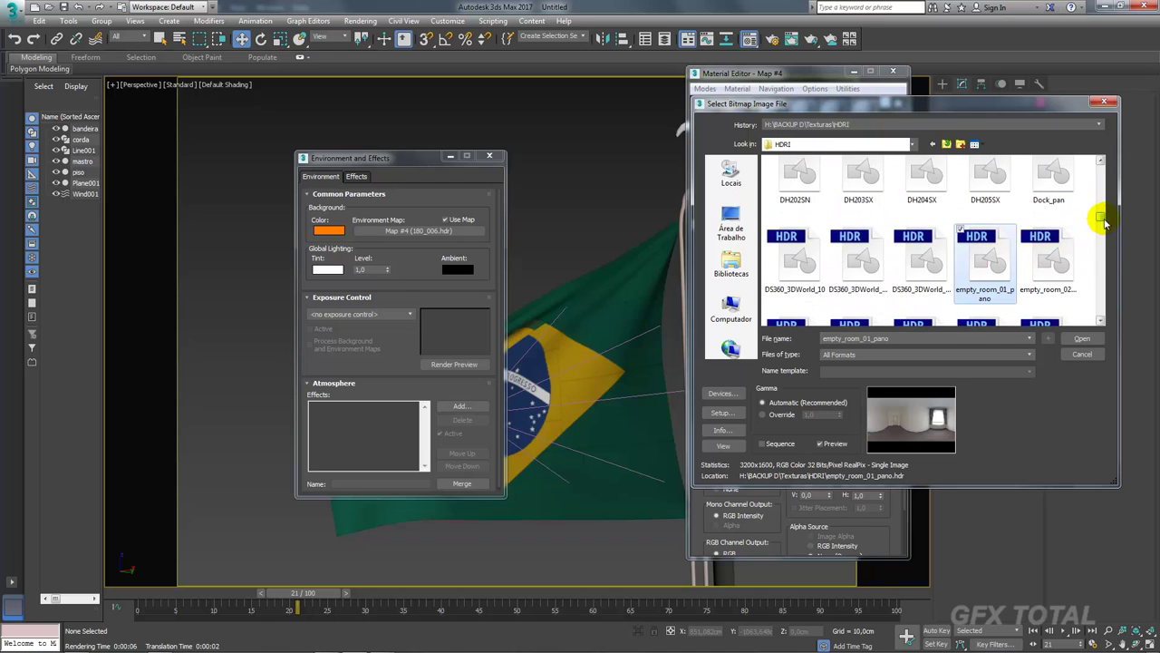
scroll(1102, 220, down, 1)
scroll(1101, 223, down, 3)
click(989, 276)
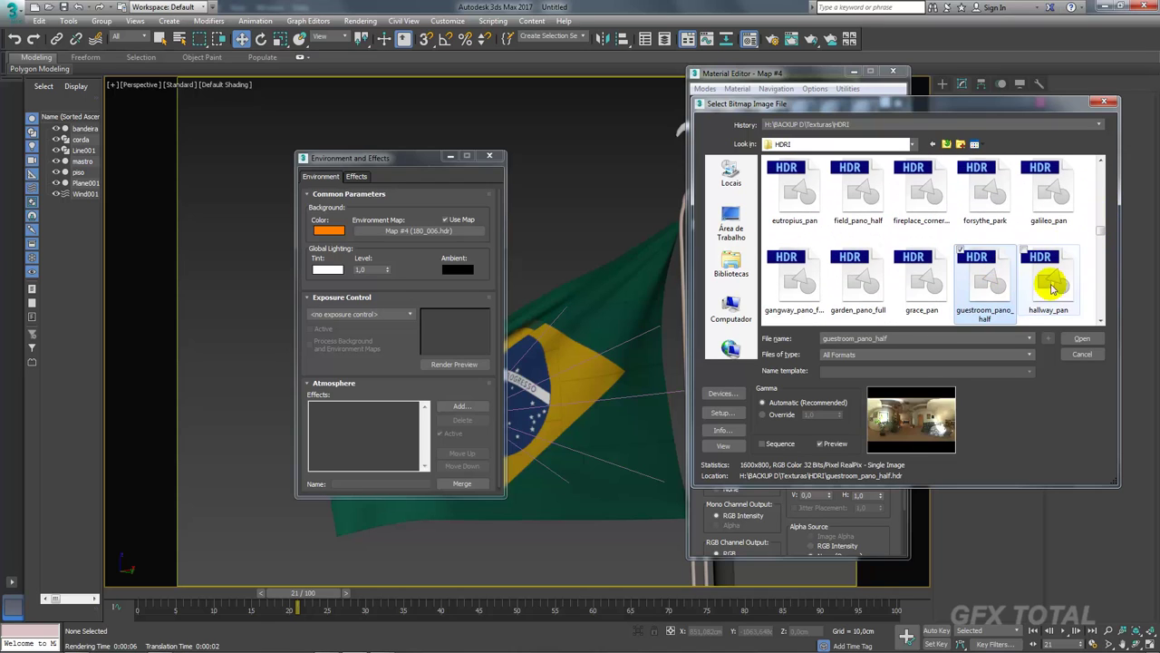
drag(1101, 228, 1098, 245)
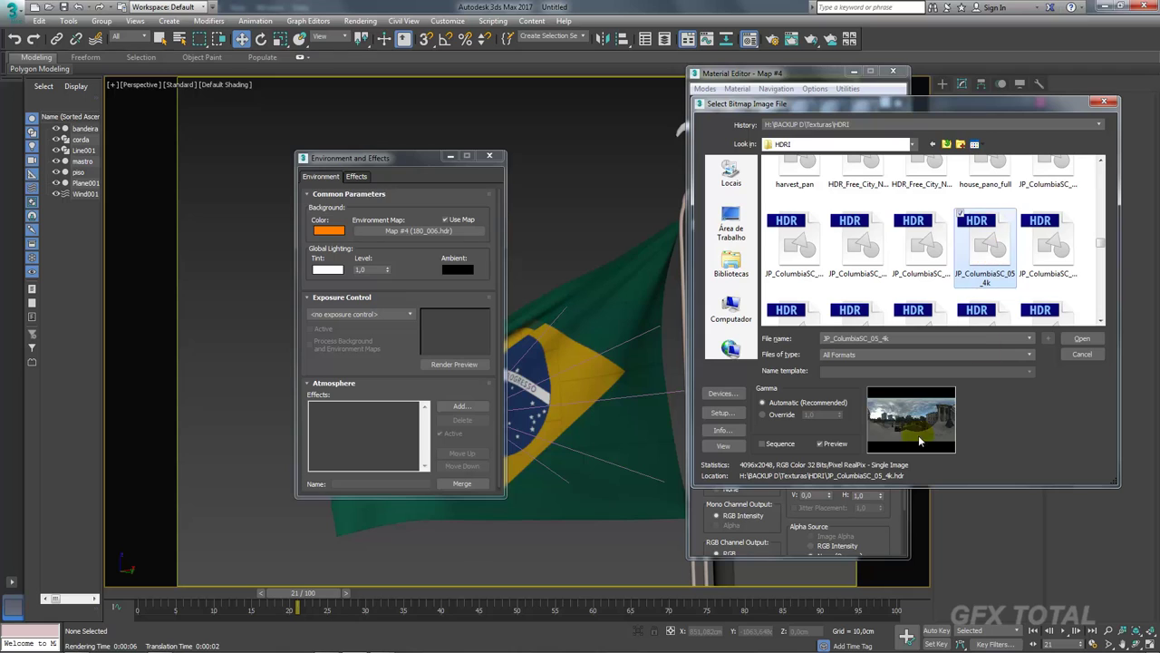
Load JP_ColumbiaSC_05_4k.hdr as the environment map and render a test frame.
click(1083, 339)
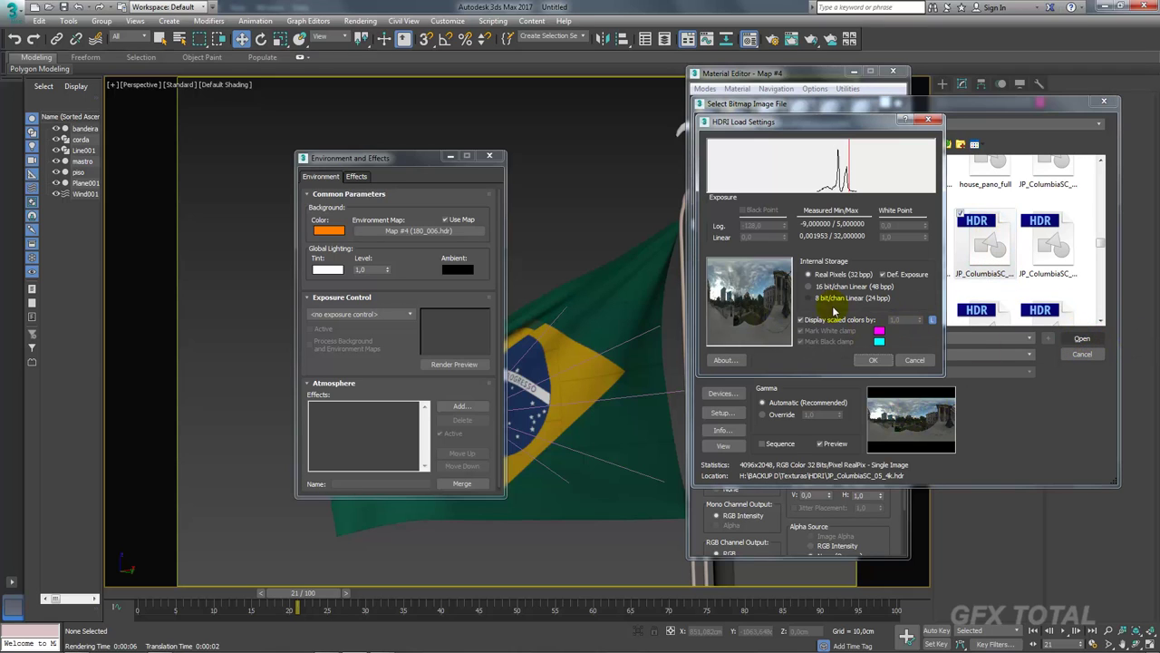
click(884, 360)
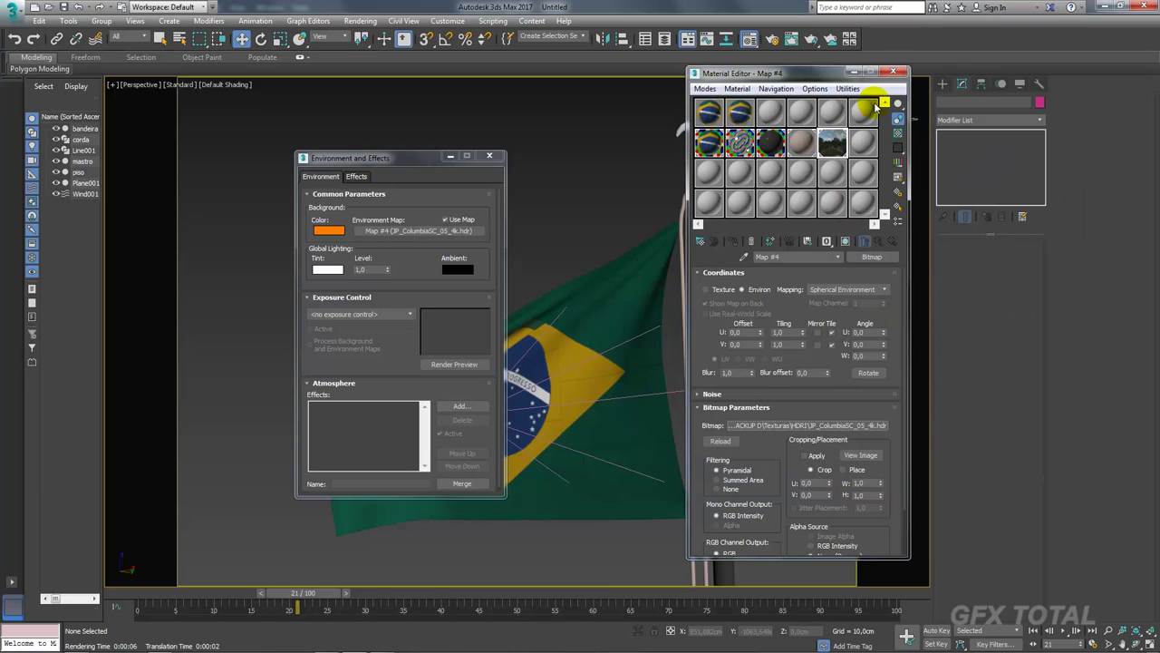
click(827, 41)
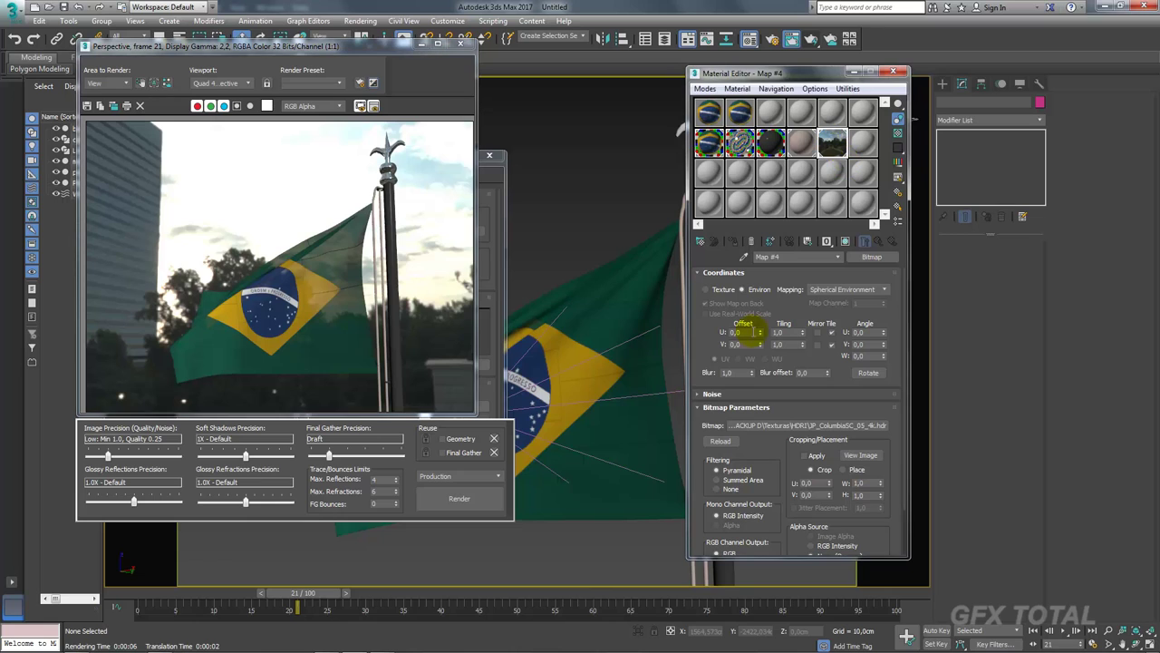
Open the JP_ColumbiaSC HDRI map's preview and settings, setting Blur to 5.
double_click(832, 141)
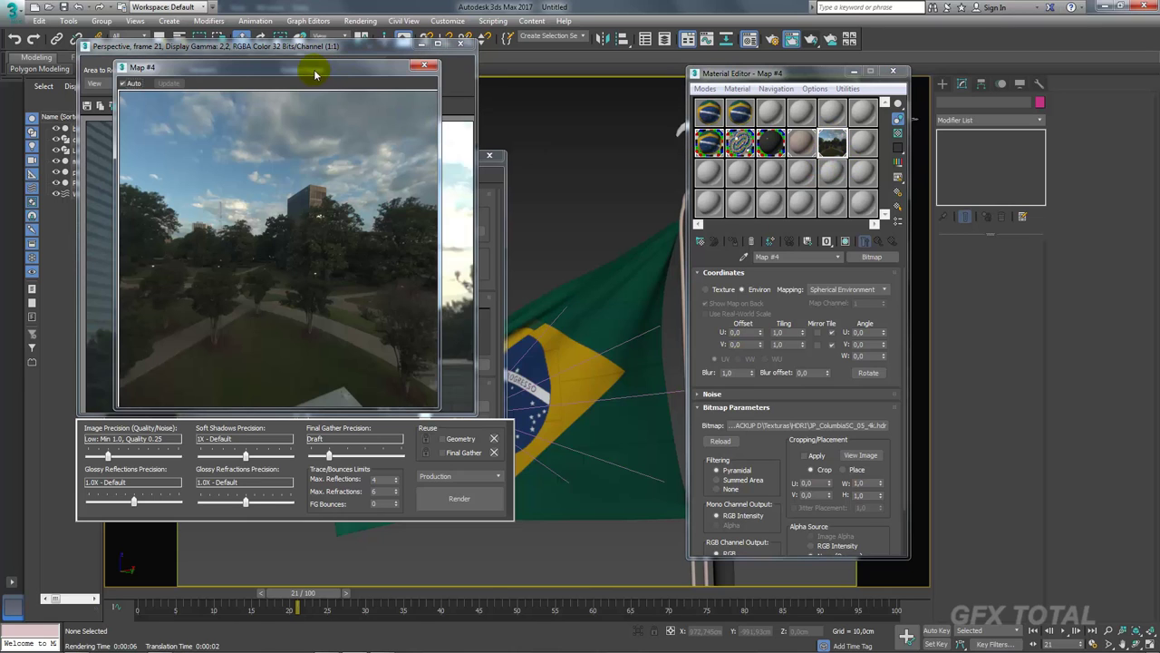
drag(320, 62, 615, 60)
click(777, 393)
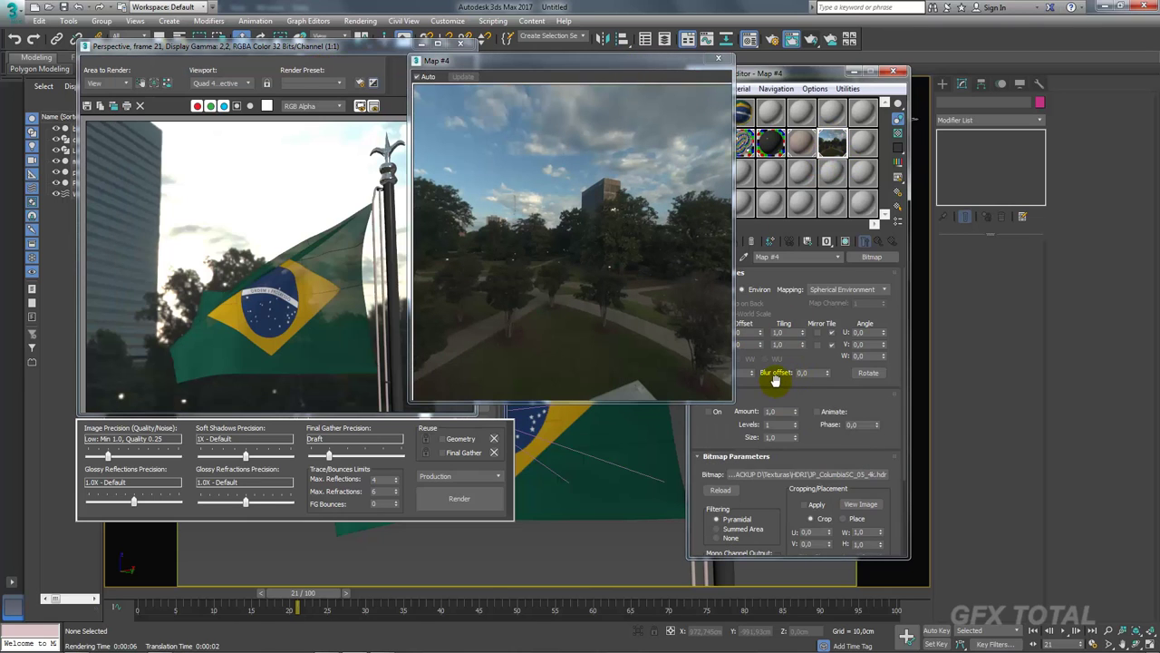
drag(647, 60, 592, 38)
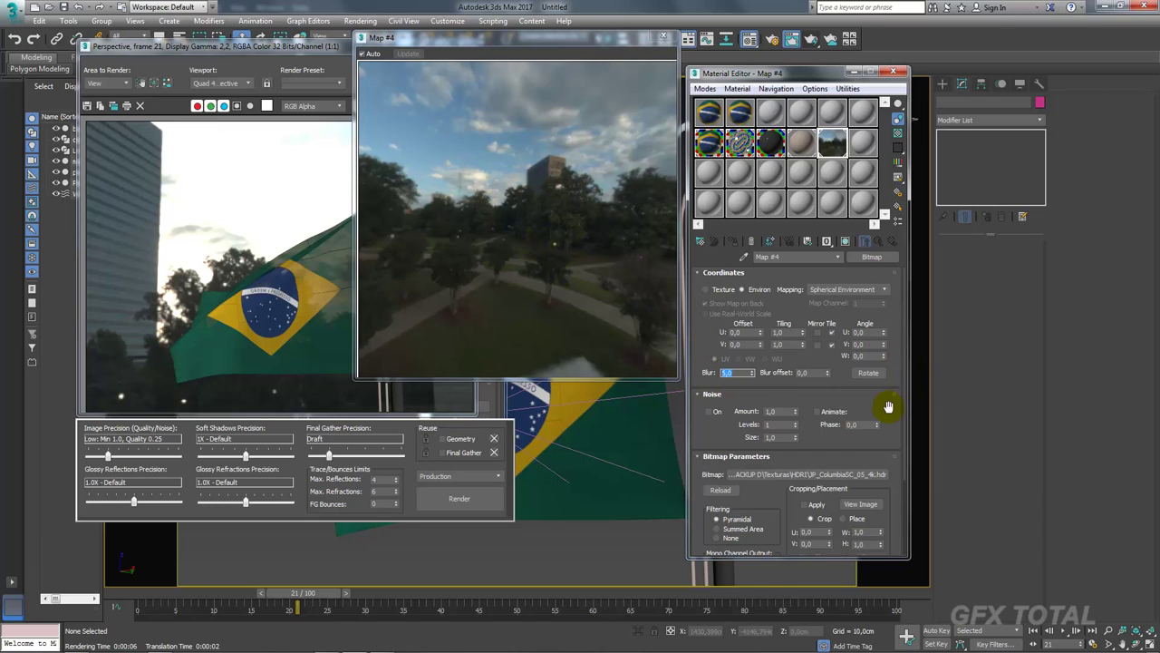
scroll(889, 336, down, 2)
scroll(888, 336, down, 1)
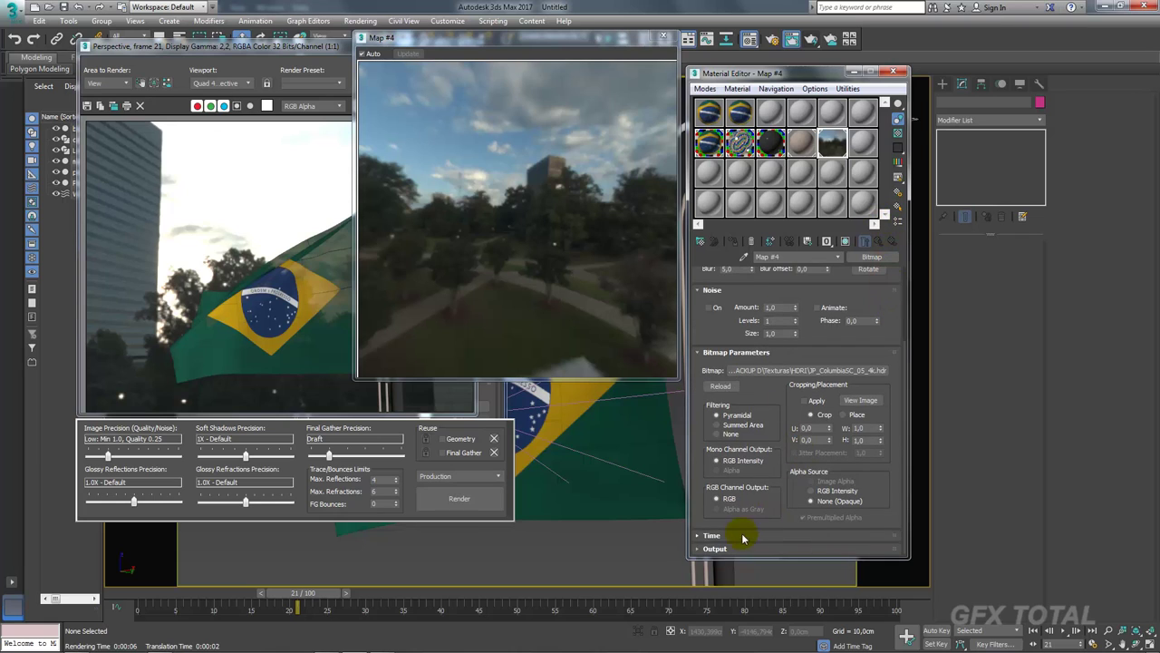
Raise the HDRI map's Output Amount to 3,0, then close the Material Editor and render window.
click(718, 549)
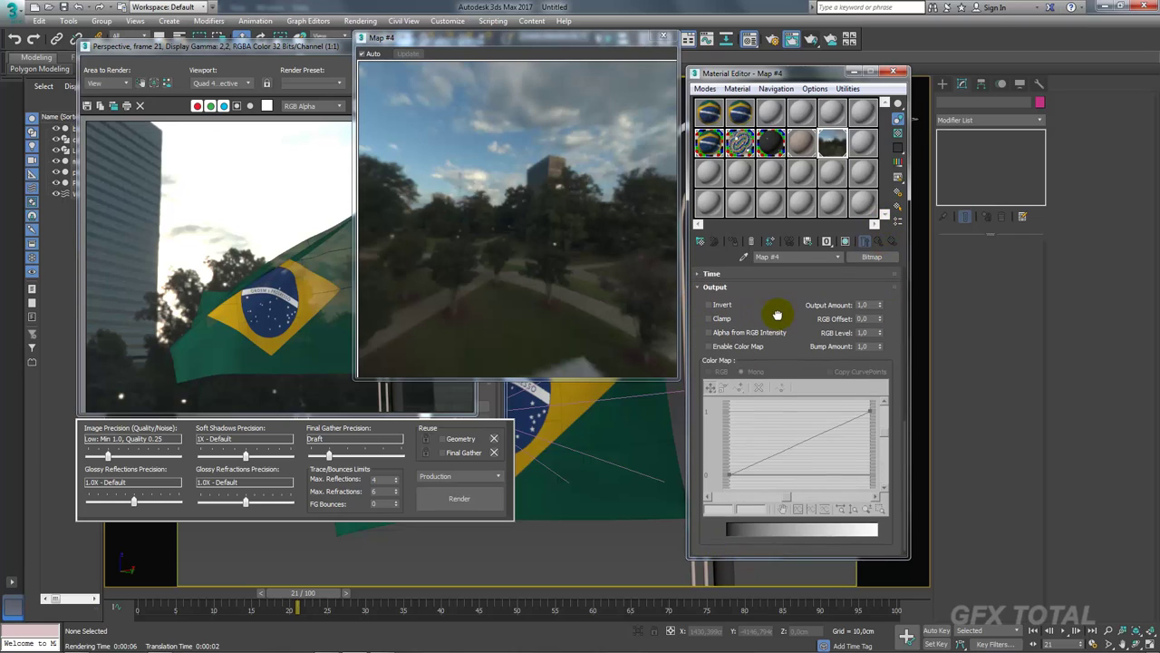
scroll(772, 304, up, 2)
drag(882, 375, 880, 377)
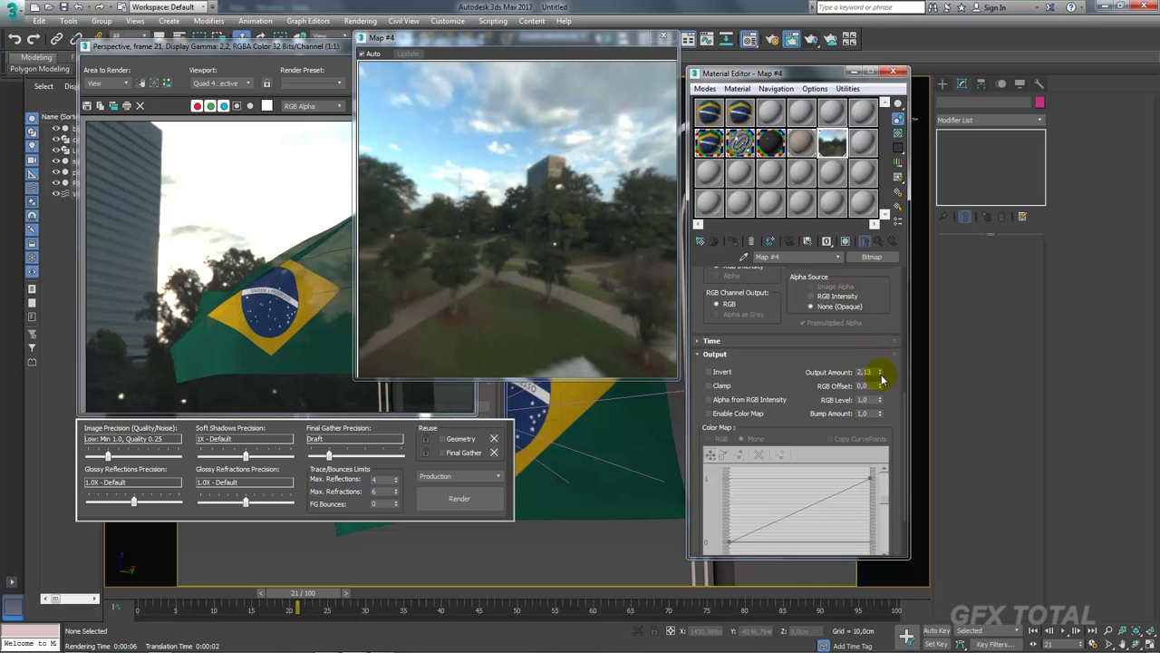
drag(882, 379, 880, 370)
text(5)
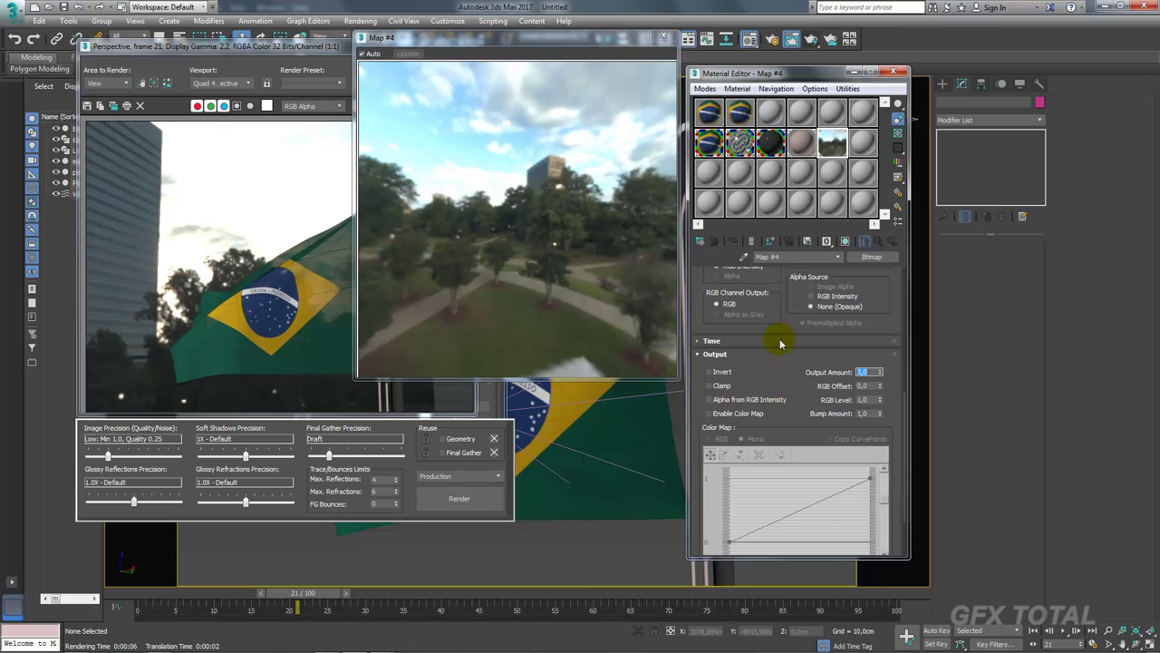
click(895, 71)
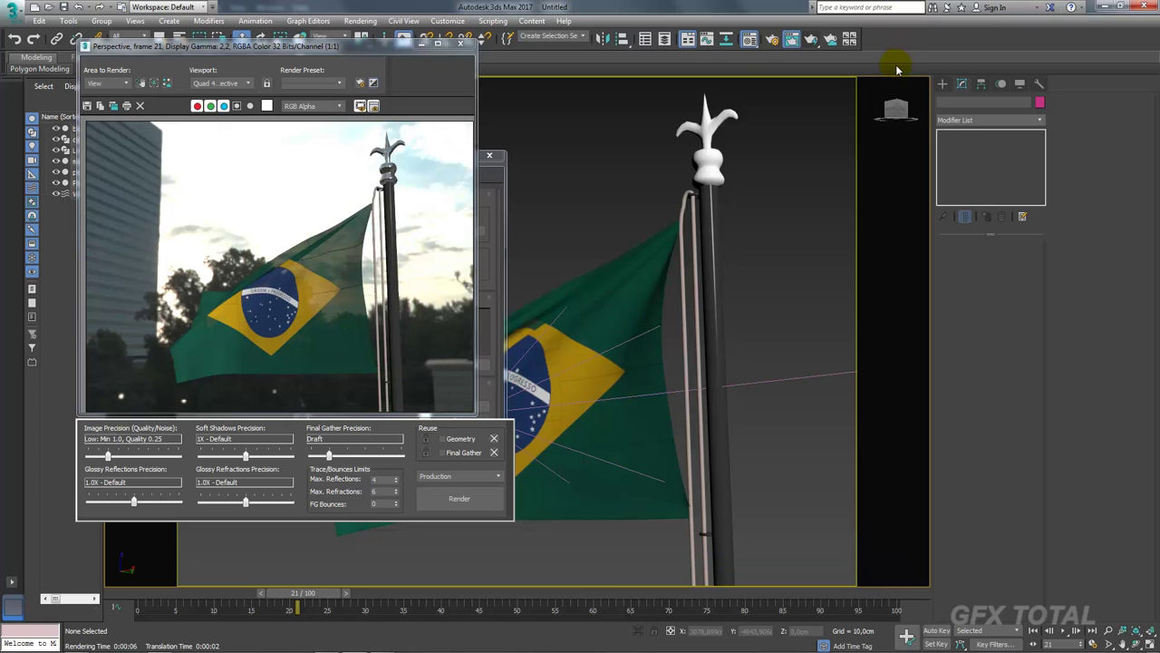
click(461, 43)
Create a Daylight system with photographic exposure control, its compass rose around the flagpole.
click(488, 158)
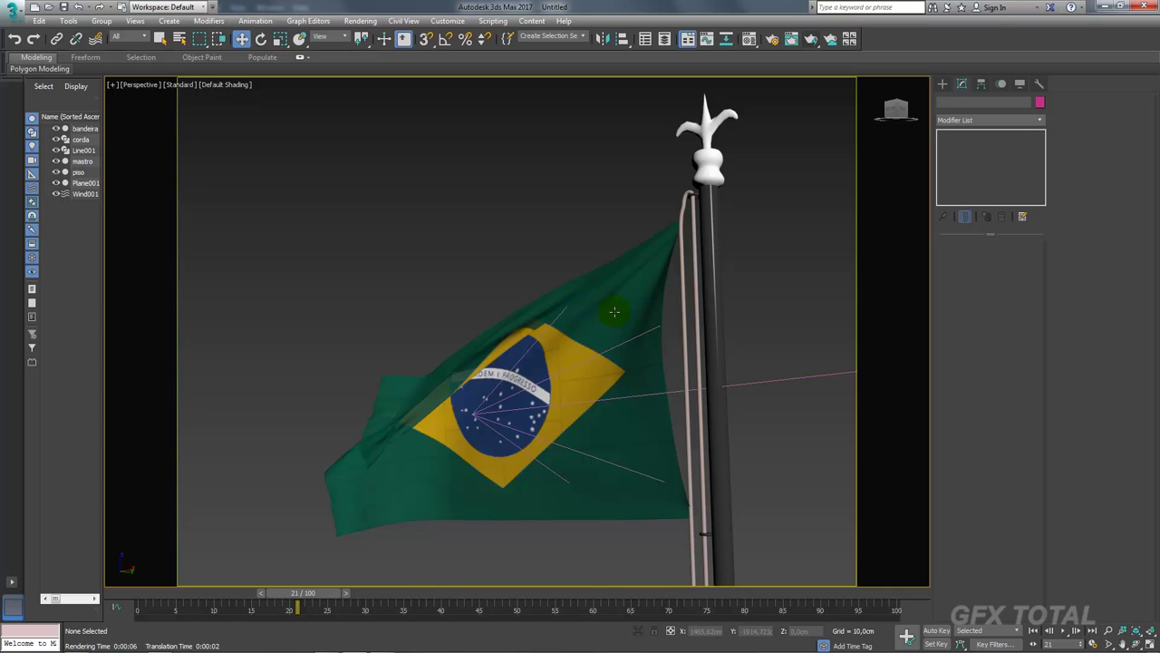
scroll(622, 315, down, 5)
alt+middle_drag(622, 316, 713, 342)
scroll(713, 341, down, 2)
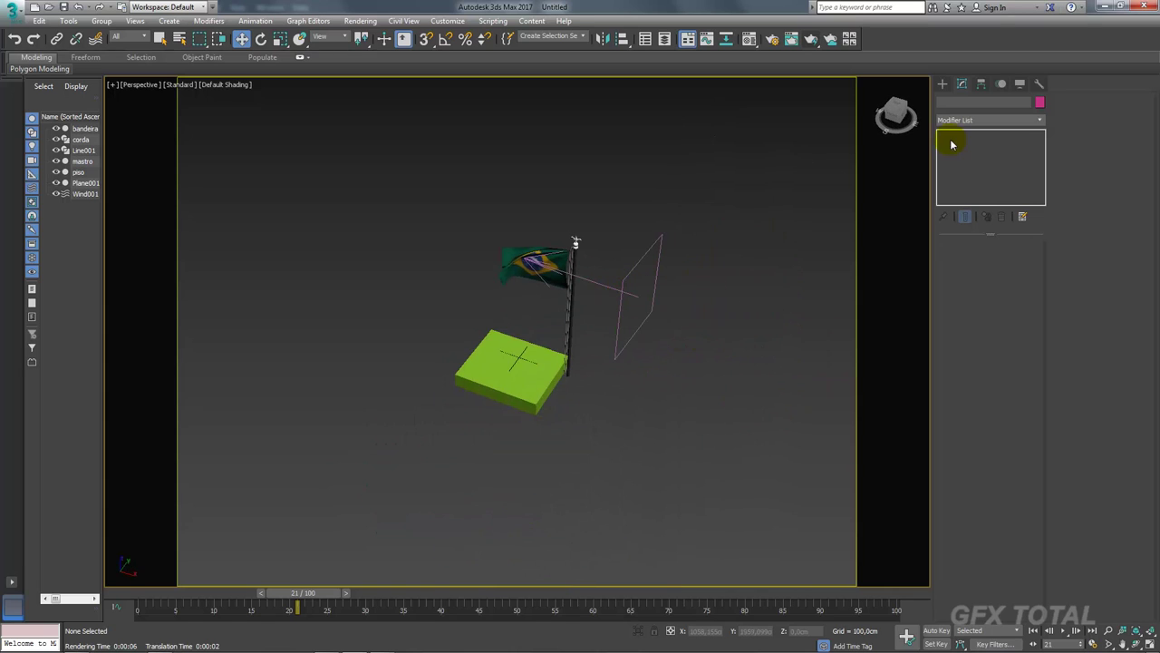
click(943, 84)
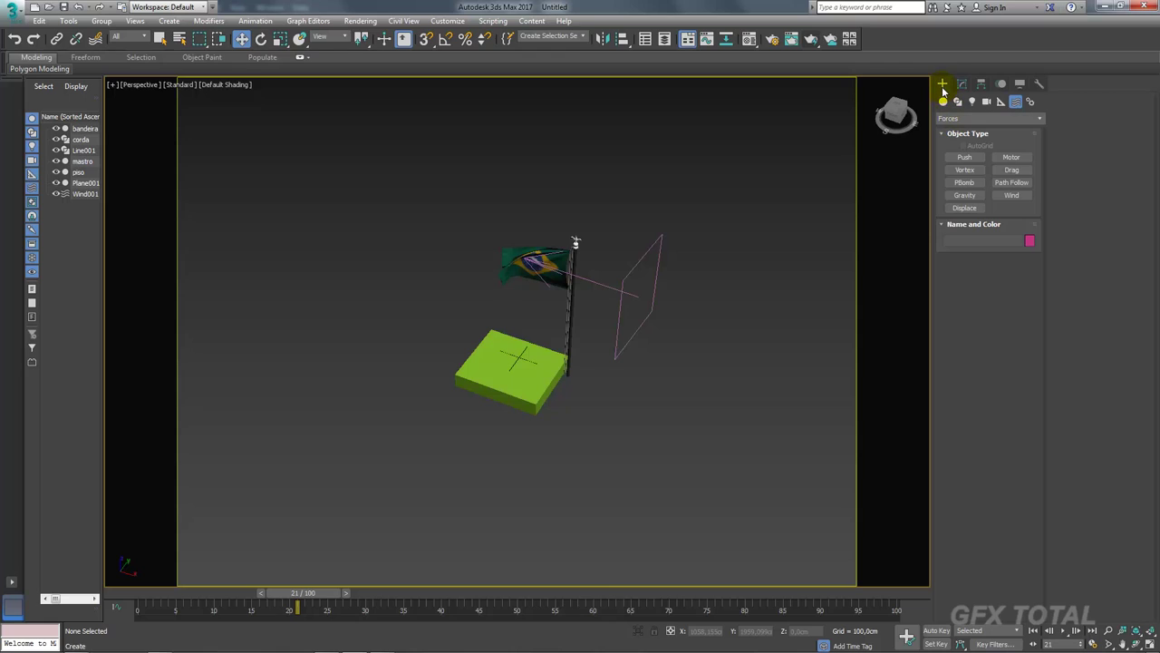
click(1034, 101)
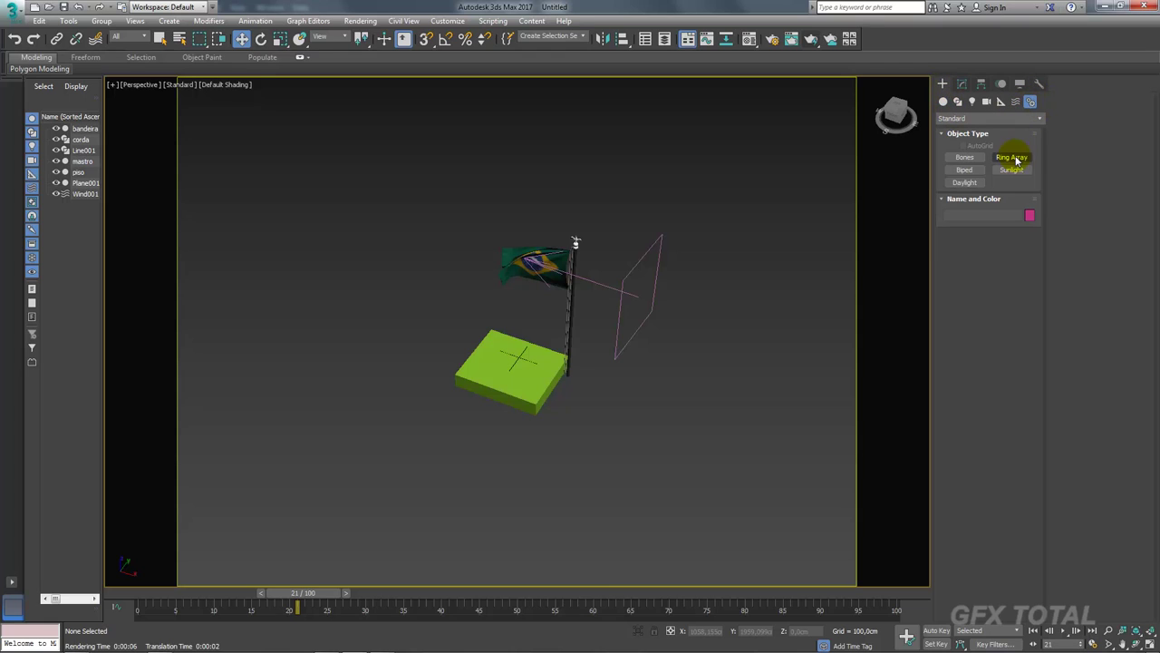
click(970, 181)
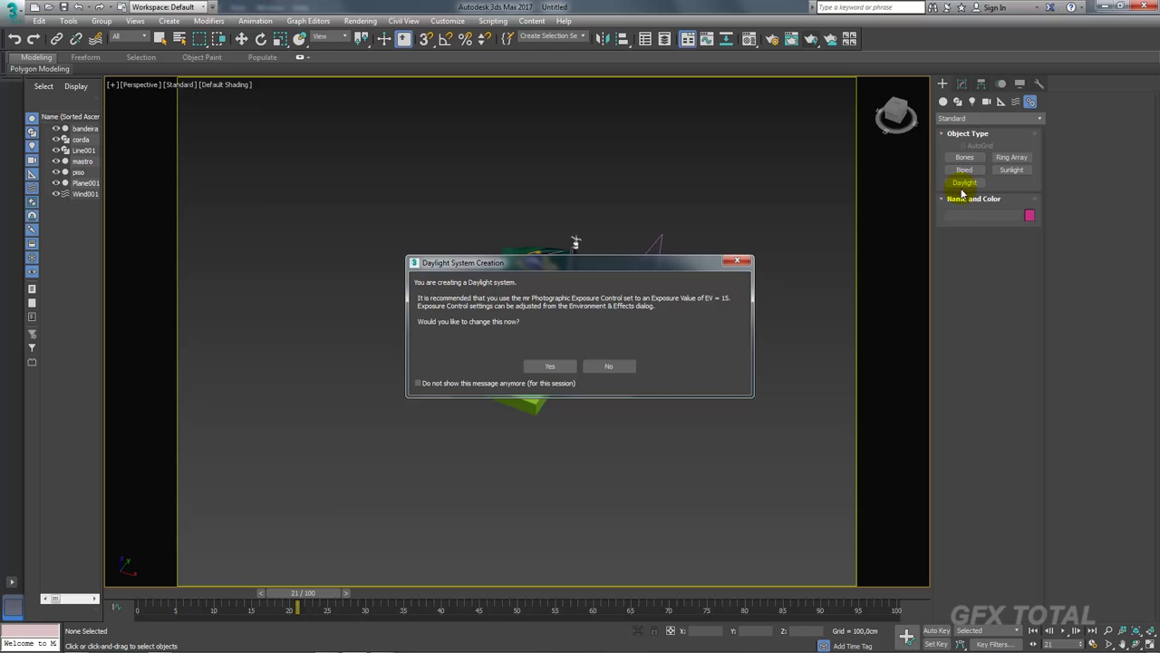
click(550, 368)
alt+middle_drag(609, 314, 627, 348)
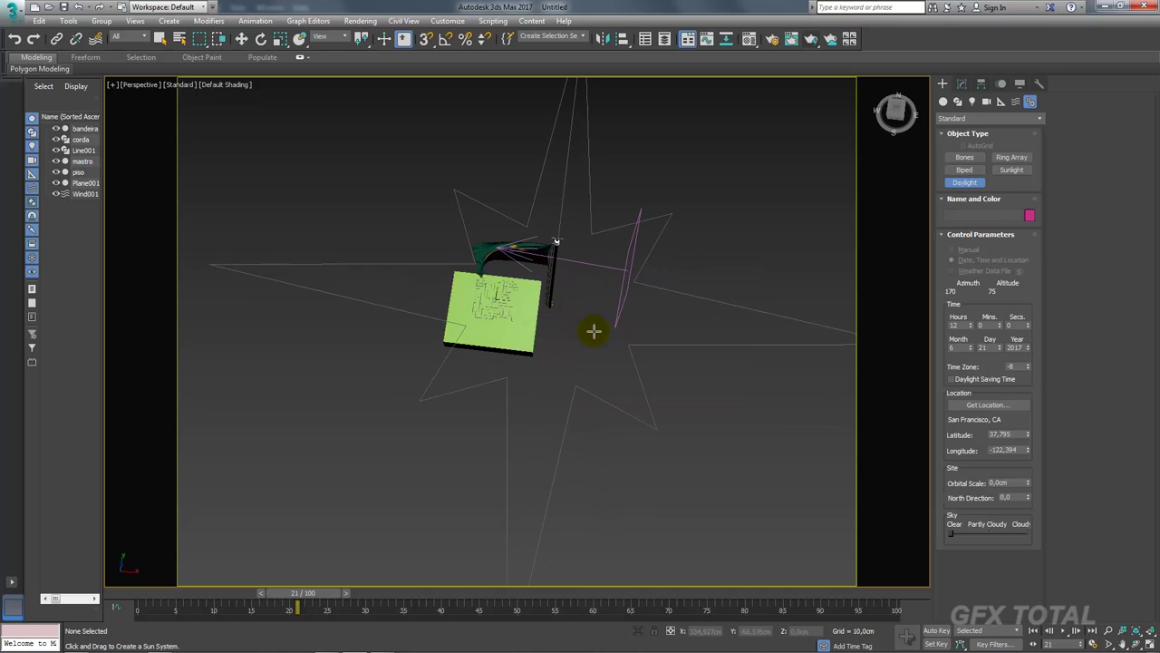
drag(552, 305, 607, 300)
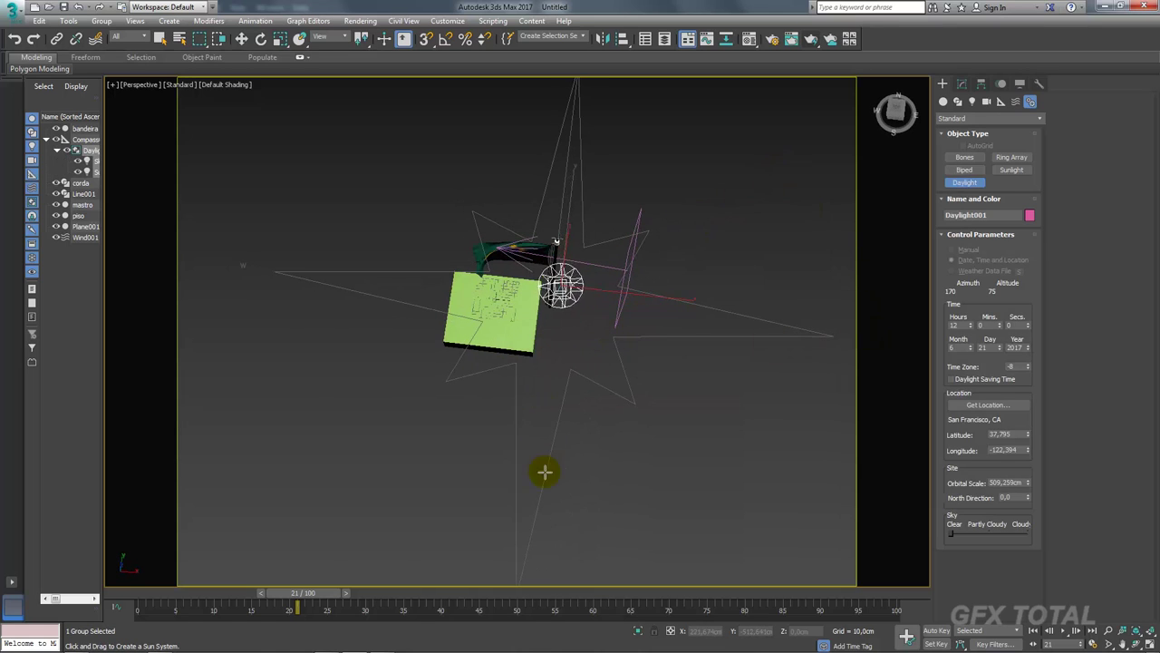
click(416, 616)
Move the Daylight001 sun into position above and beside the flag.
mouse_move(580, 435)
alt+middle_down()
mouse_move(606, 339)
mouse_move(640, 383)
alt+middle_up()
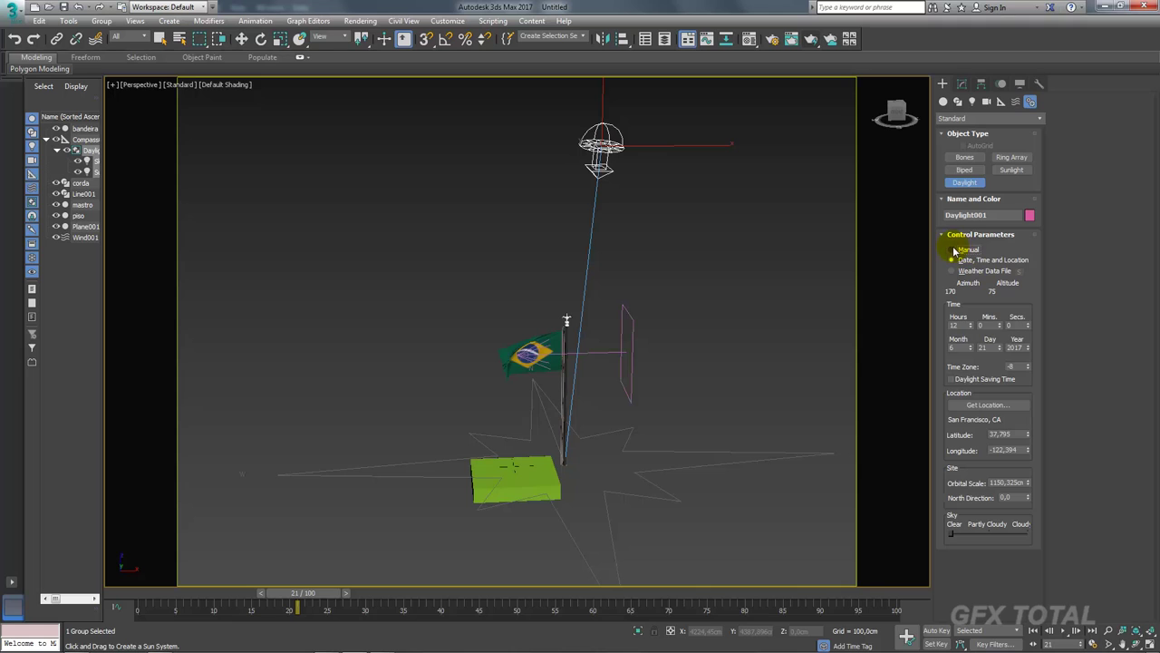
key(w)
mouse_move(643, 109)
mouse_down()
mouse_move(783, 114)
mouse_move(720, 135)
mouse_move(796, 148)
mouse_move(787, 107)
mouse_up()
mouse_move(787, 107)
alt+middle_down()
mouse_move(767, 248)
mouse_move(694, 342)
alt+middle_up()
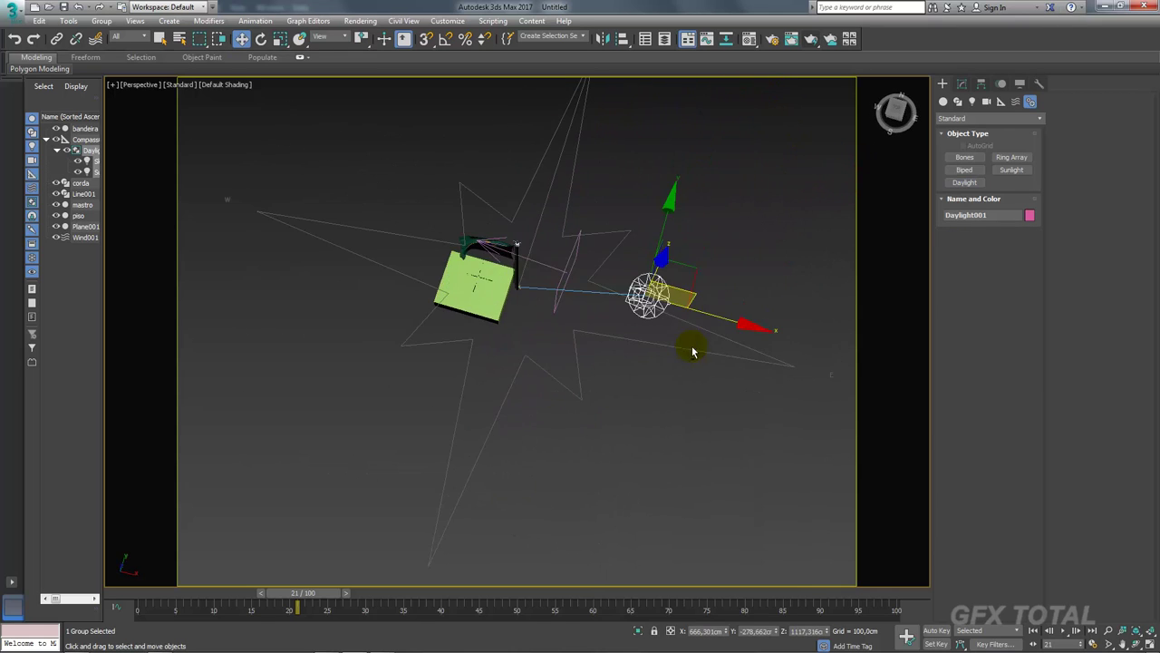
mouse_move(694, 308)
mouse_down()
mouse_move(768, 181)
mouse_move(641, 352)
mouse_move(649, 366)
mouse_up()
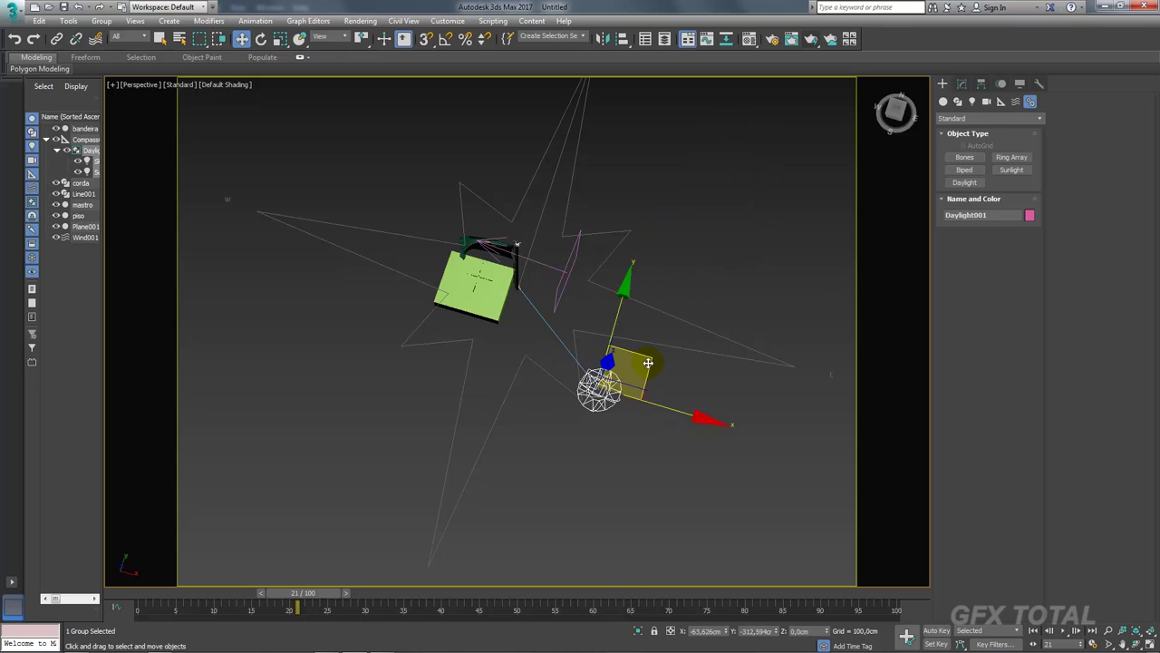
alt+middle_drag(649, 365, 647, 329)
mouse_move(475, 451)
middle_down()
mouse_move(525, 374)
mouse_move(583, 381)
middle_up()
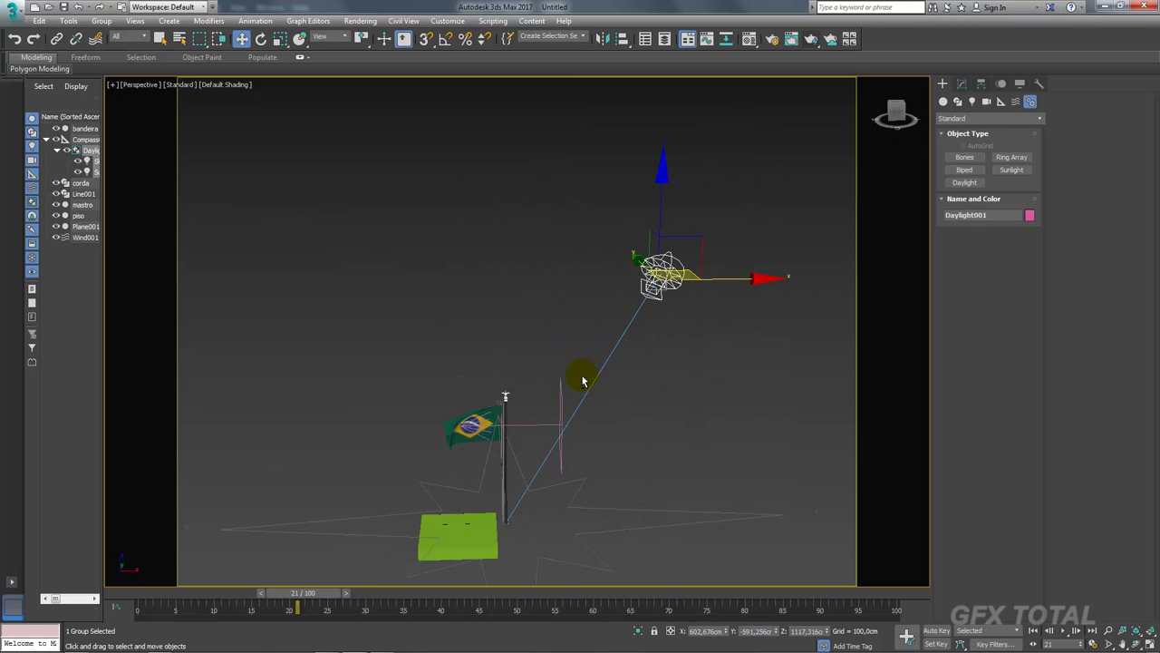
Switch Daylight001's sunlight to mr Sun and its skylight to mr Sky.
click(962, 84)
middle_drag(682, 382, 702, 343)
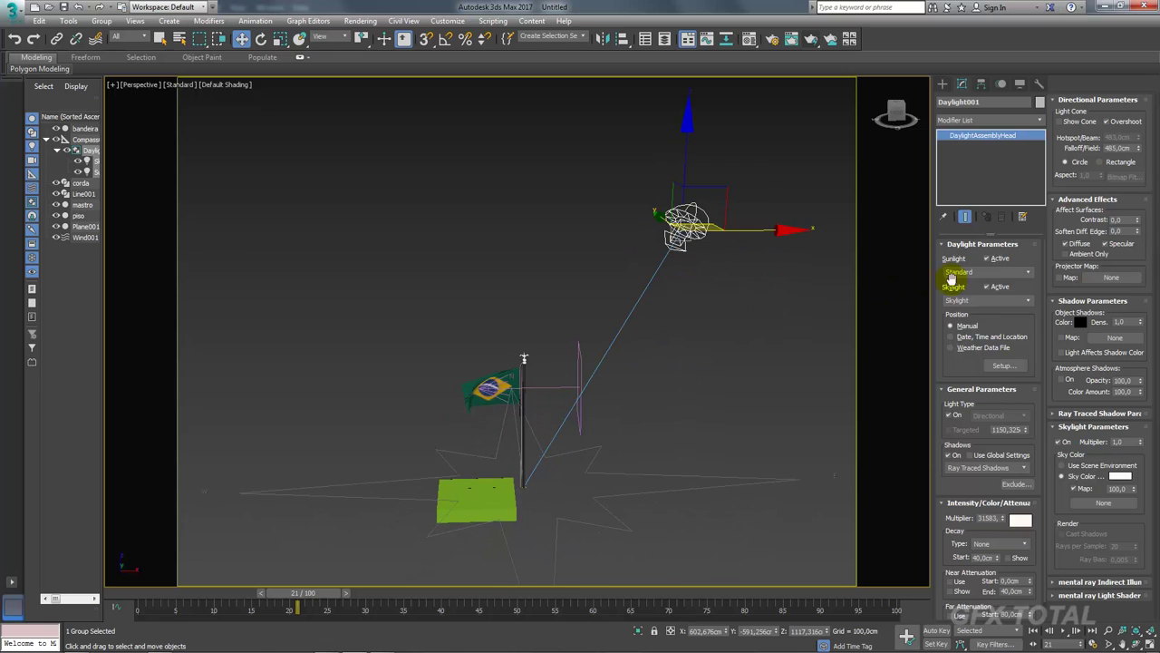
click(1028, 273)
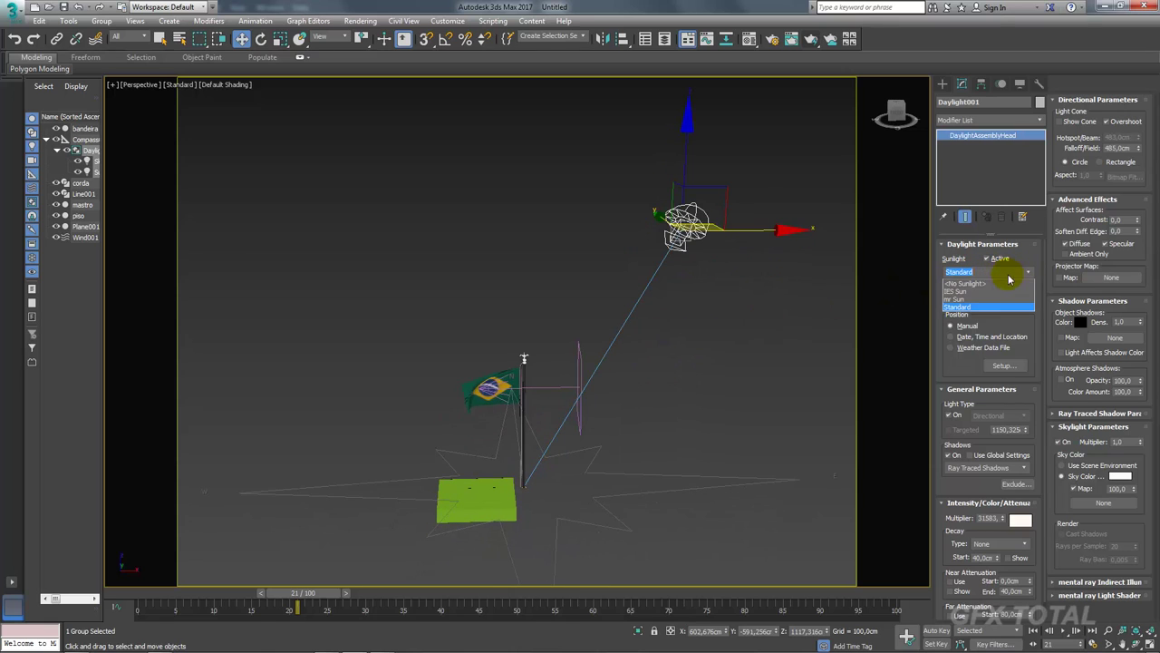
click(968, 299)
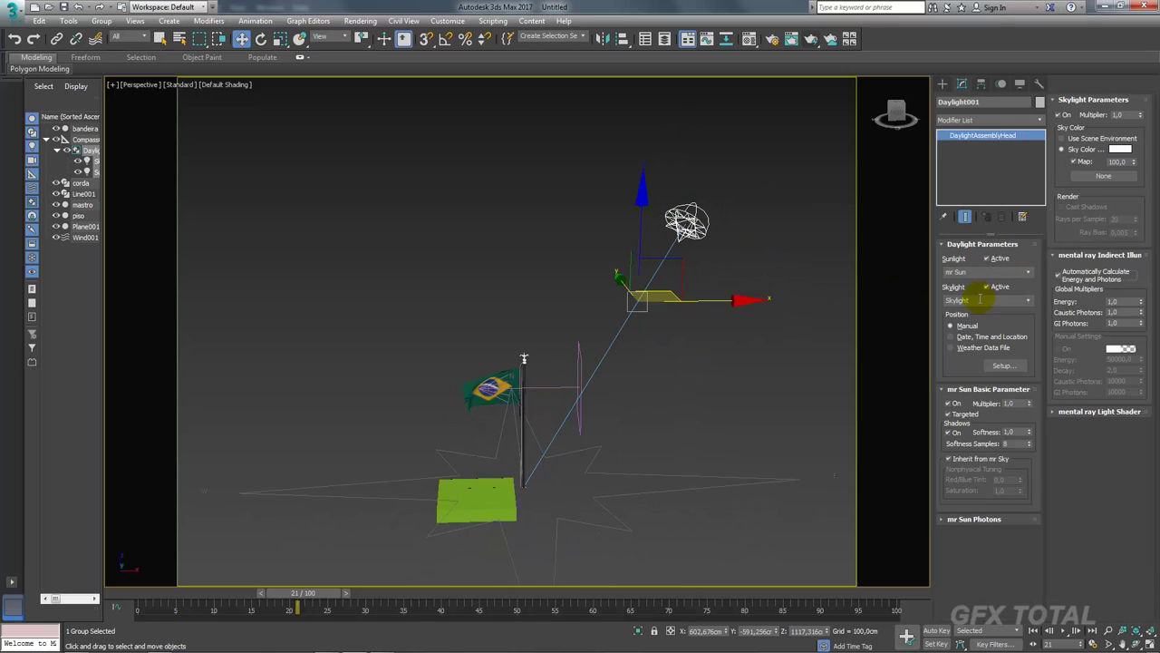
click(1030, 301)
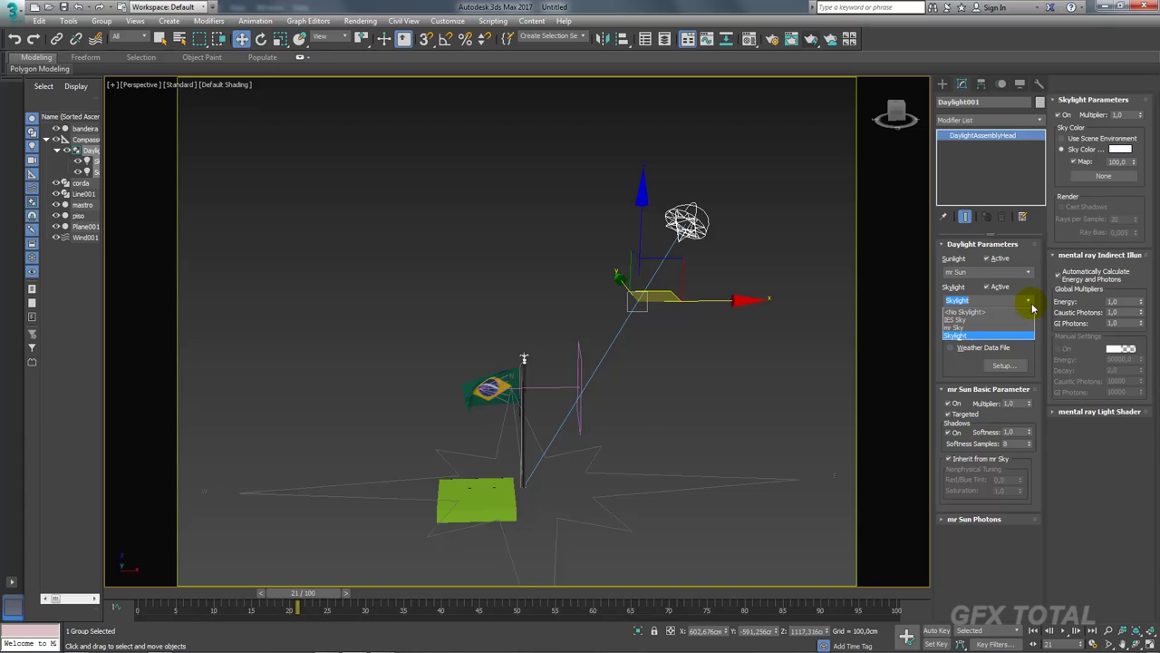
click(979, 327)
Pan and zoom the viewport in on the flag and pole.
mouse_move(686, 365)
middle_down()
mouse_move(714, 337)
mouse_move(771, 360)
middle_up()
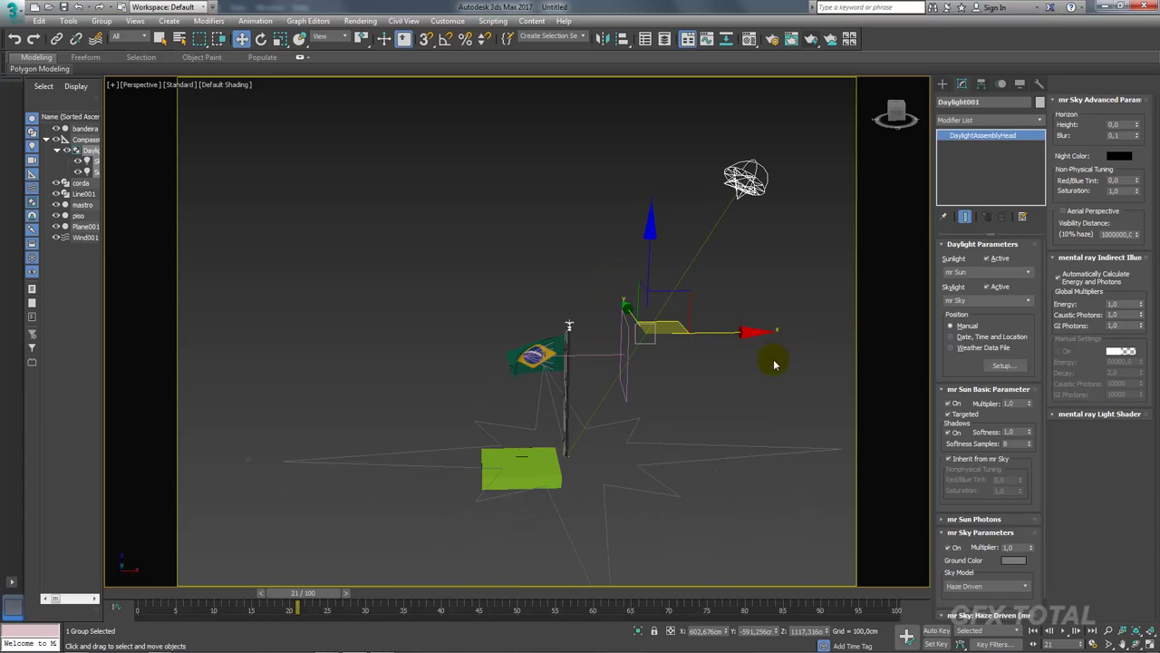
scroll(695, 399, up, 2)
scroll(705, 372, up, 3)
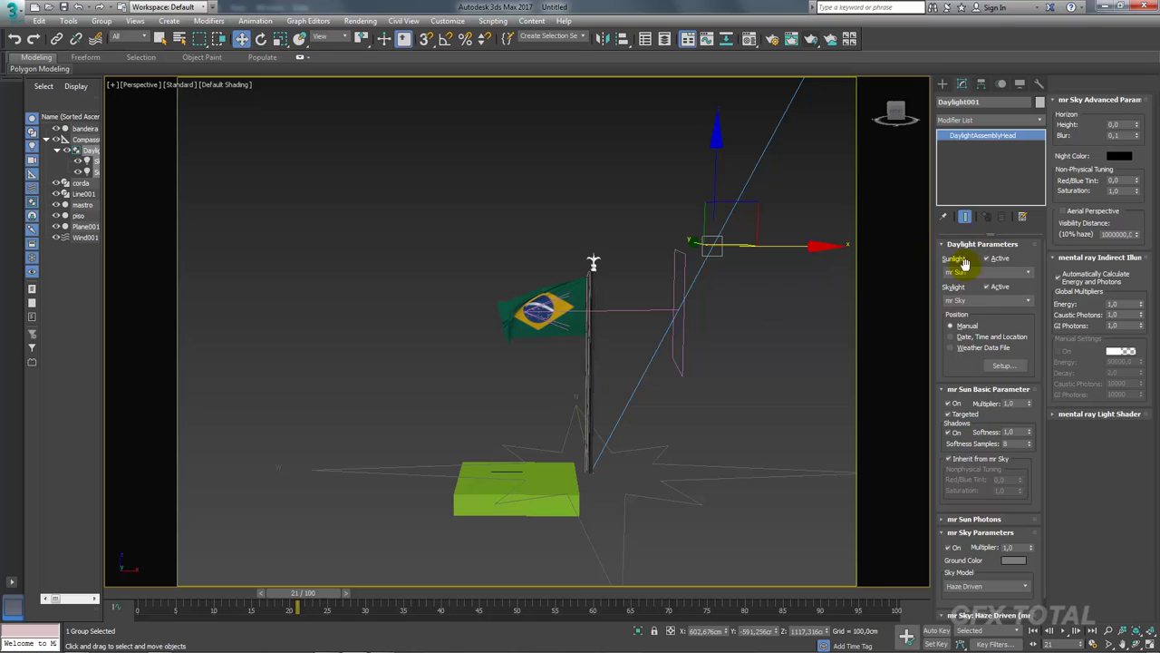
scroll(575, 355, up, 2)
scroll(616, 345, up, 3)
scroll(613, 407, up, 2)
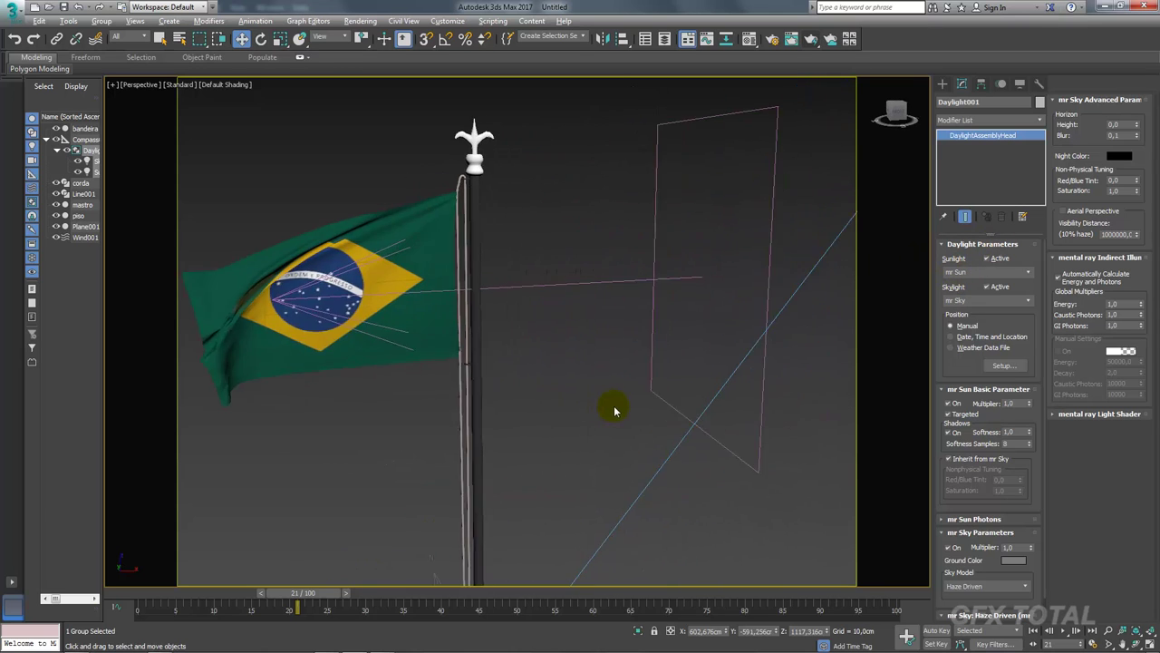
middle_drag(614, 407, 749, 398)
mouse_move(596, 377)
middle_down()
mouse_move(605, 400)
mouse_move(652, 402)
middle_up()
scroll(658, 402, up, 2)
scroll(653, 401, down, 1)
scroll(647, 411, down, 1)
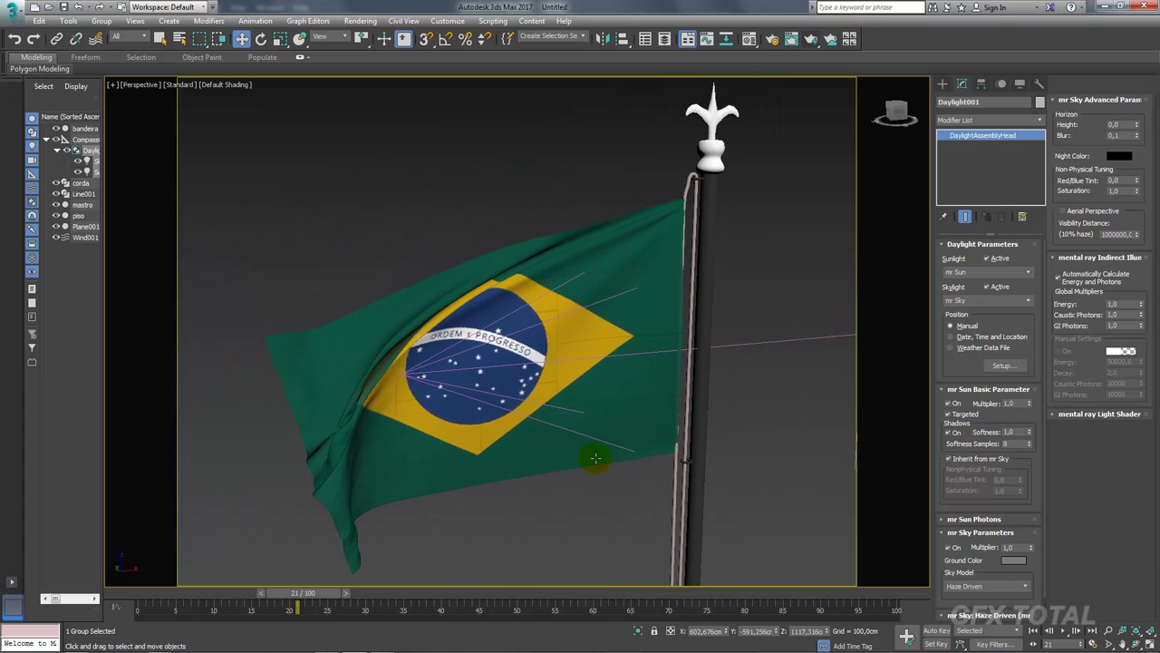
scroll(643, 404, down, 1)
scroll(682, 284, up, 1)
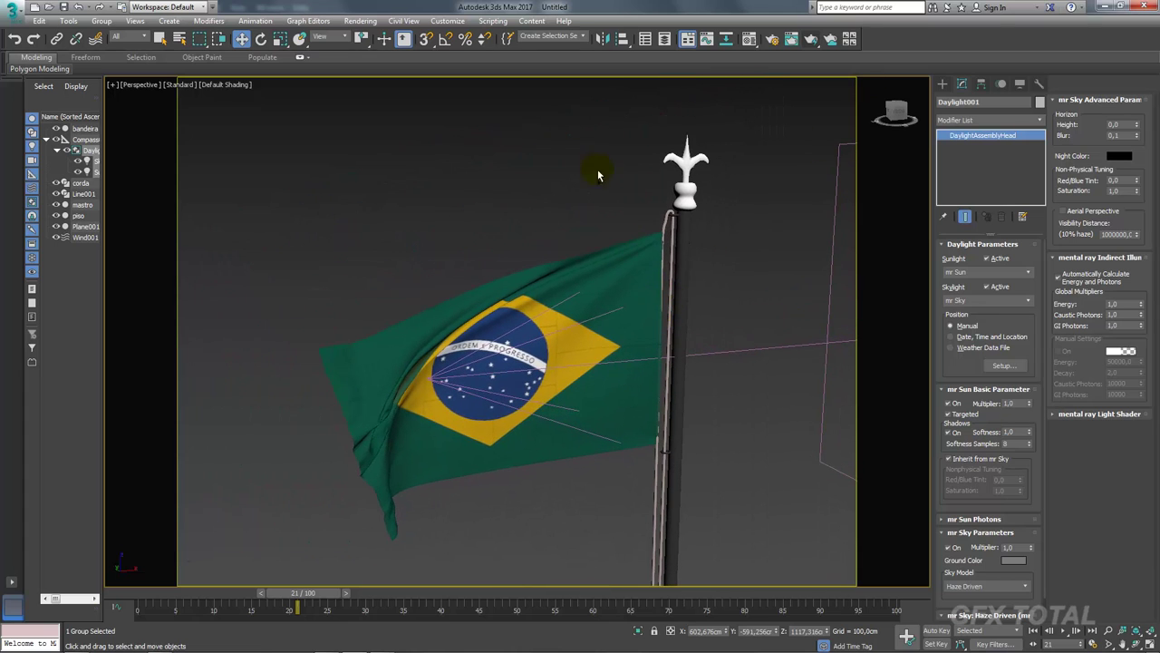
Lower the mr Photographic Exposure Value from 15,0 to 12,5 after a render preview.
click(361, 21)
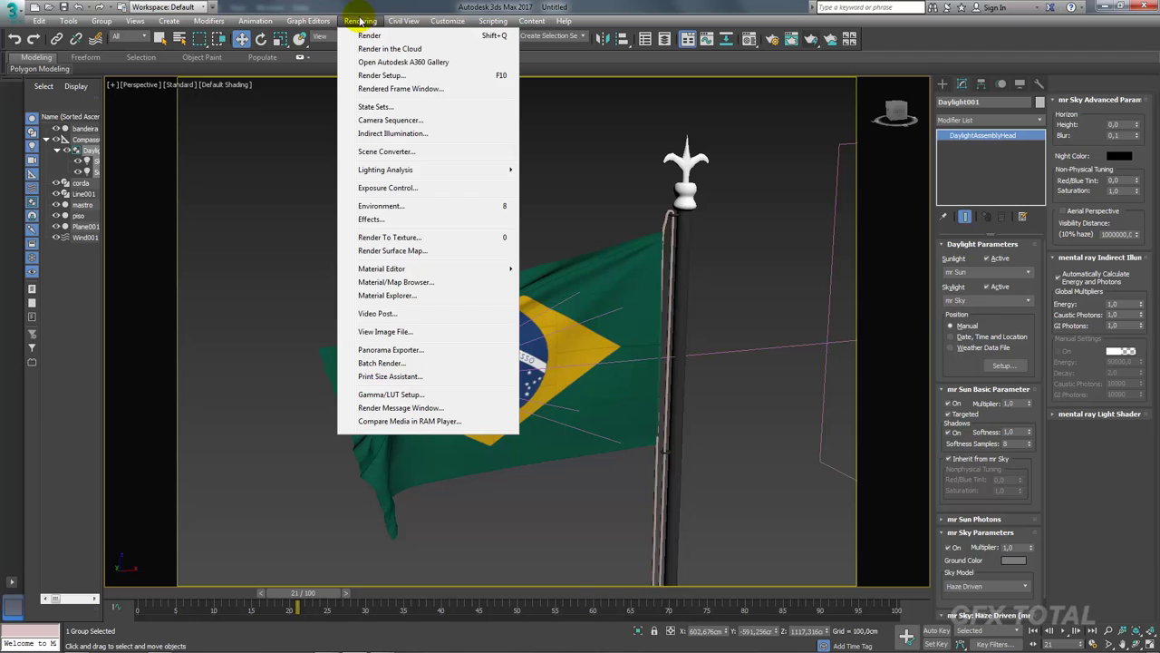
click(400, 188)
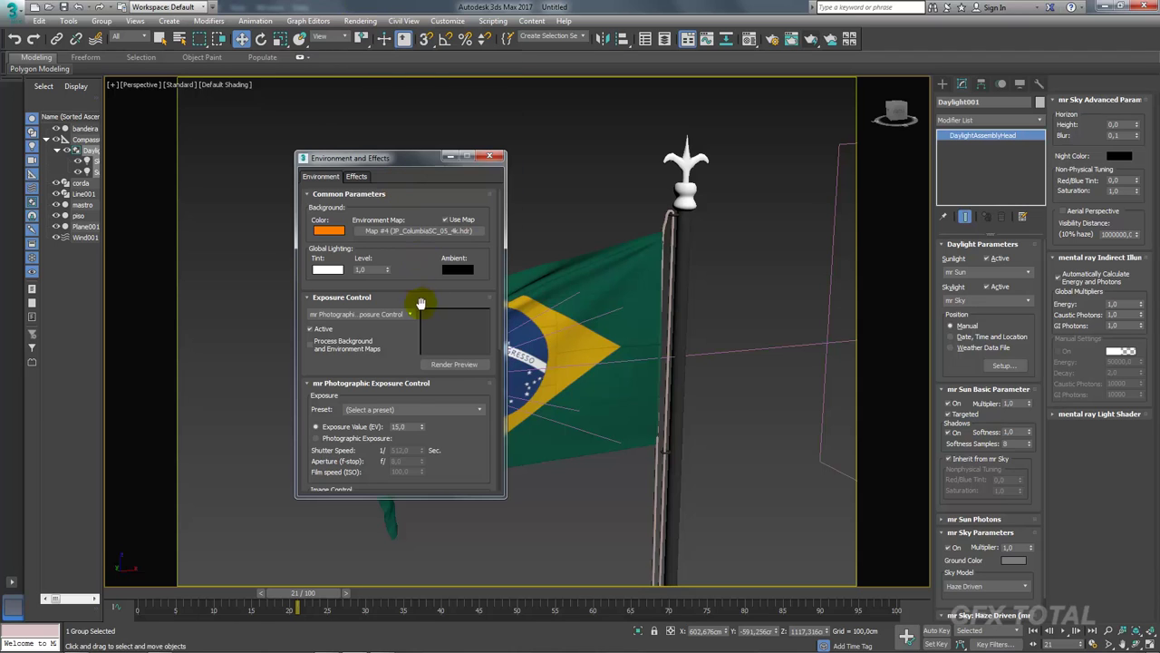
scroll(414, 272, down, 1)
scroll(408, 300, down, 2)
drag(408, 336, 367, 336)
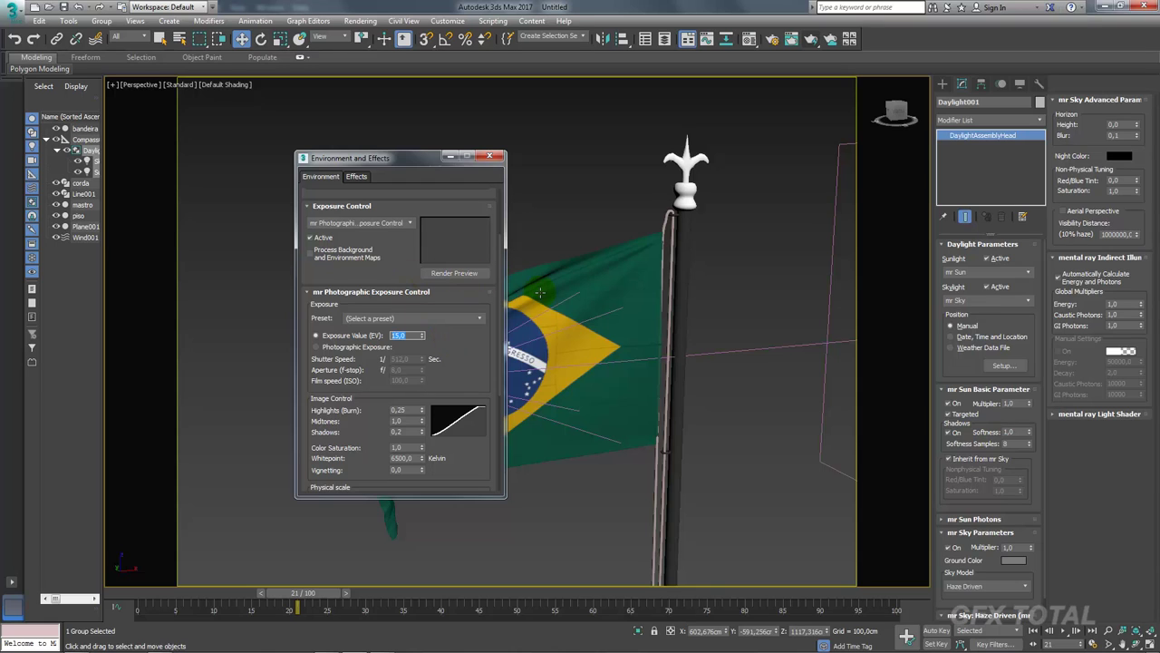
click(458, 273)
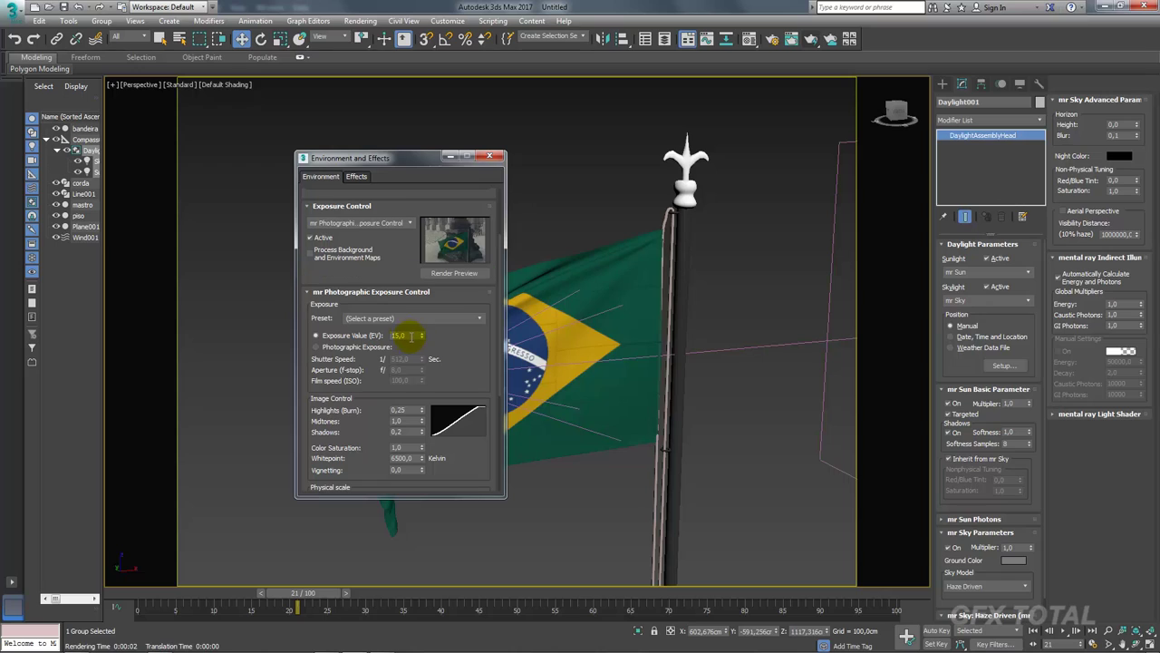
drag(423, 340, 423, 337)
drag(413, 335, 367, 339)
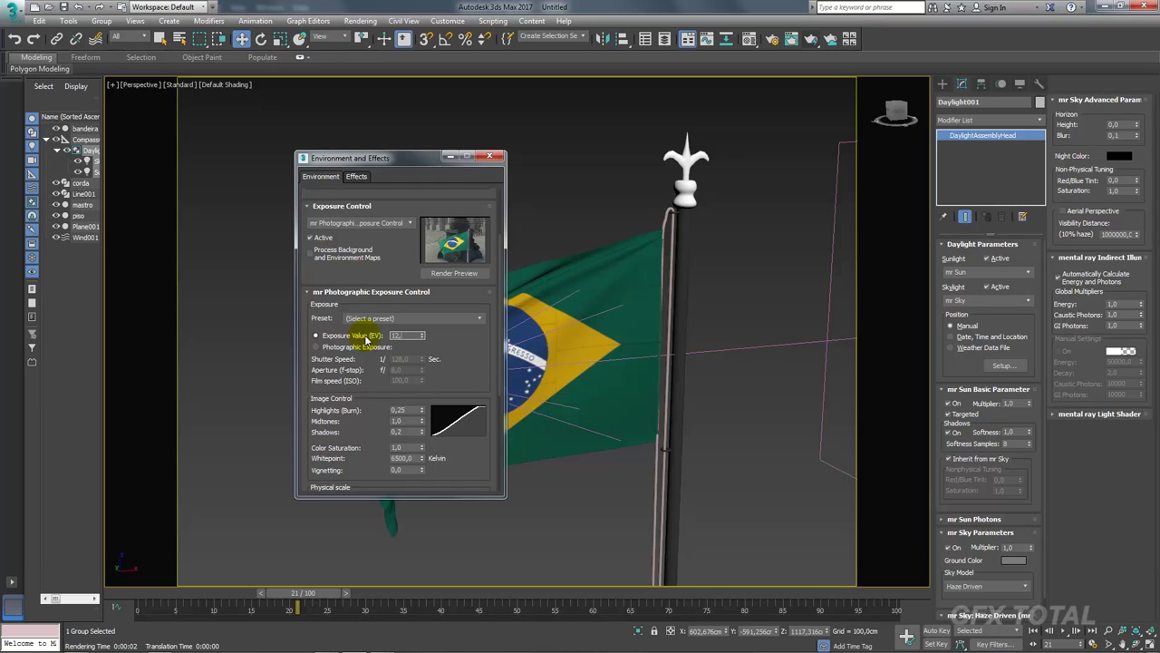
click(490, 158)
Reframe the viewport to show the whole flag and pole with its finial.
mouse_move(536, 330)
alt+middle_down()
mouse_move(590, 317)
mouse_move(516, 328)
alt+middle_up()
scroll(589, 317, down, 3)
scroll(516, 328, up, 5)
scroll(518, 330, down, 4)
middle_drag(518, 371, 427, 375)
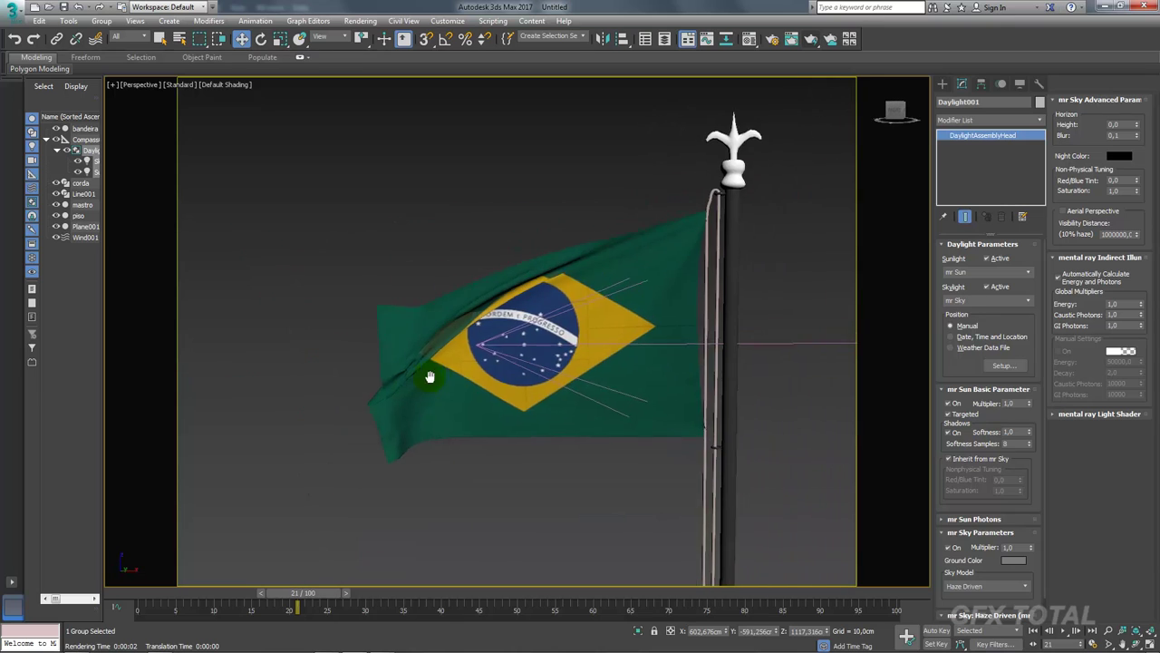
scroll(591, 337, up, 1)
middle_drag(636, 309, 613, 344)
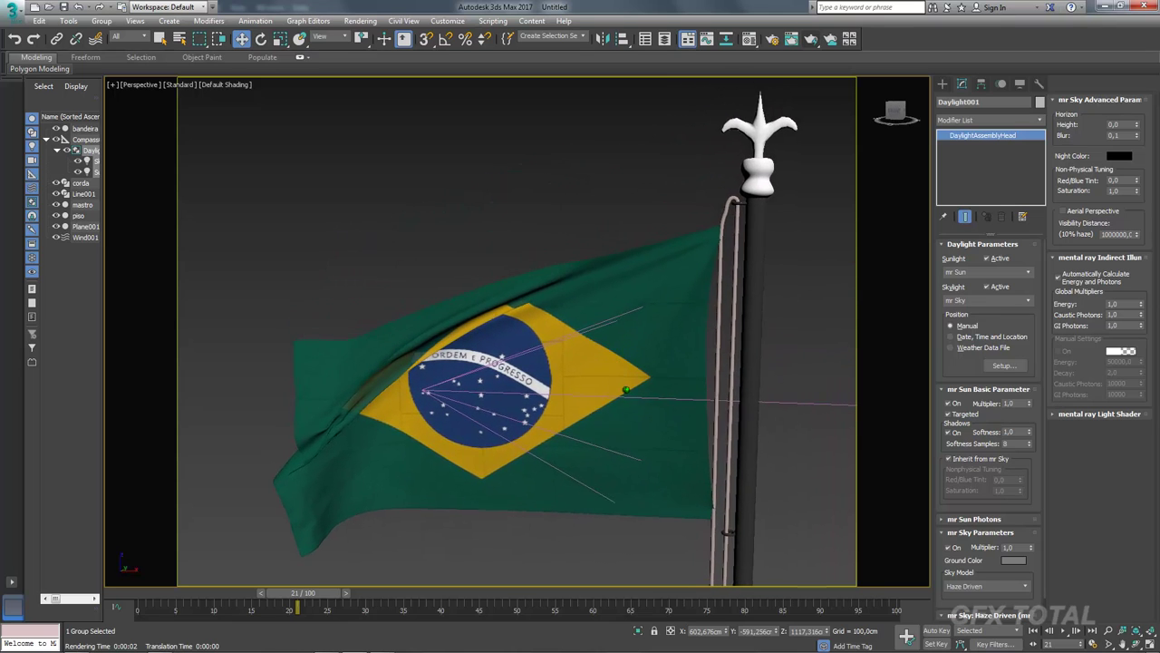
mouse_move(614, 344)
middle_down()
mouse_move(599, 396)
mouse_move(567, 409)
mouse_move(582, 392)
middle_up()
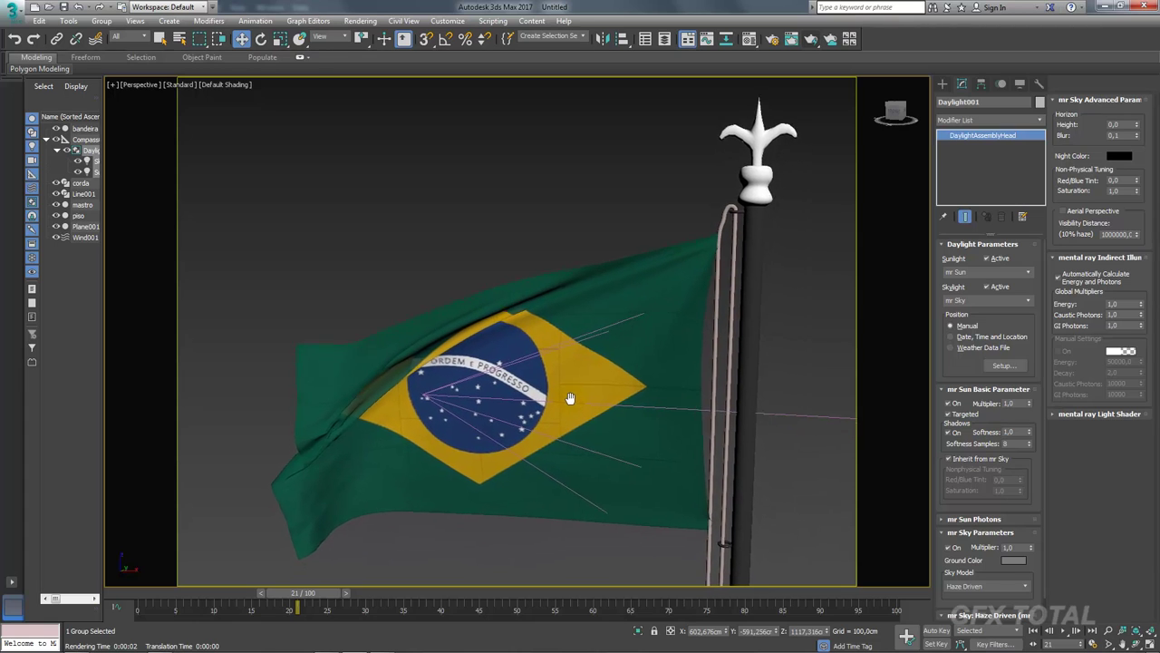
Cancel the running test render and set the Exposure Value to 13,5.
click(813, 39)
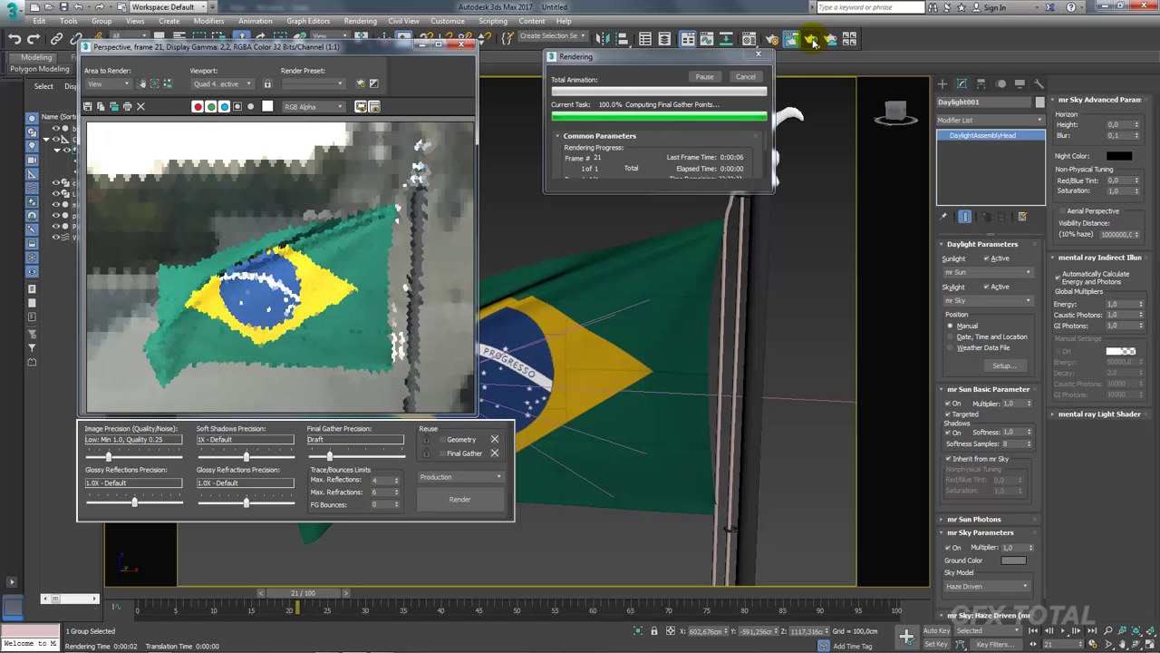
click(744, 82)
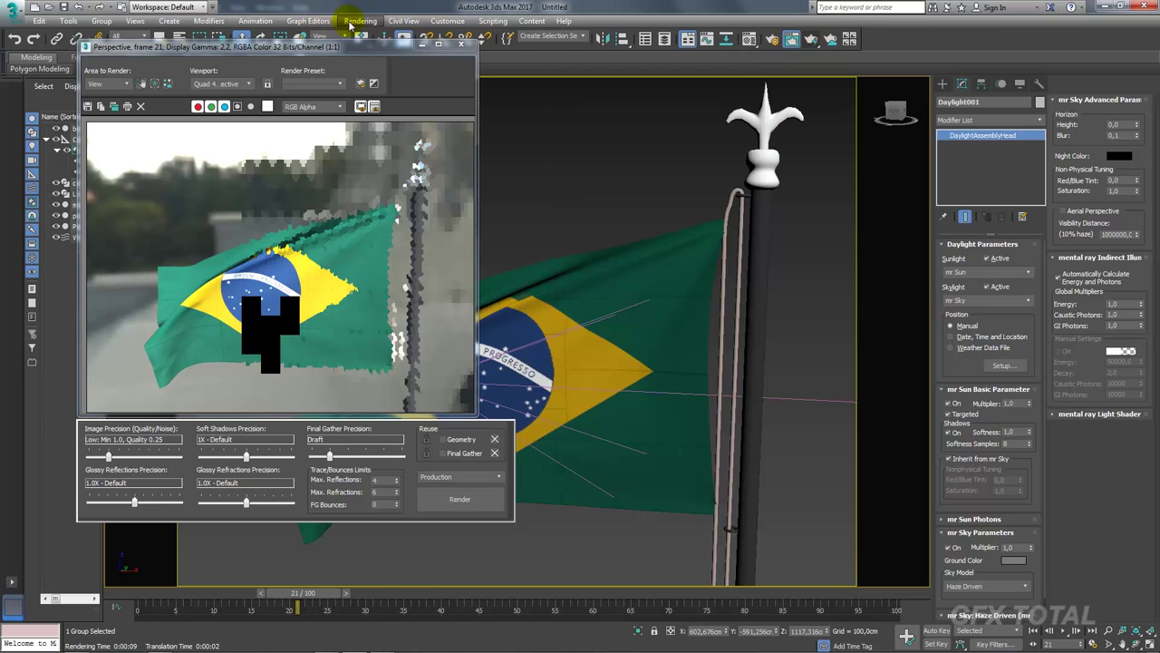
click(354, 21)
click(441, 207)
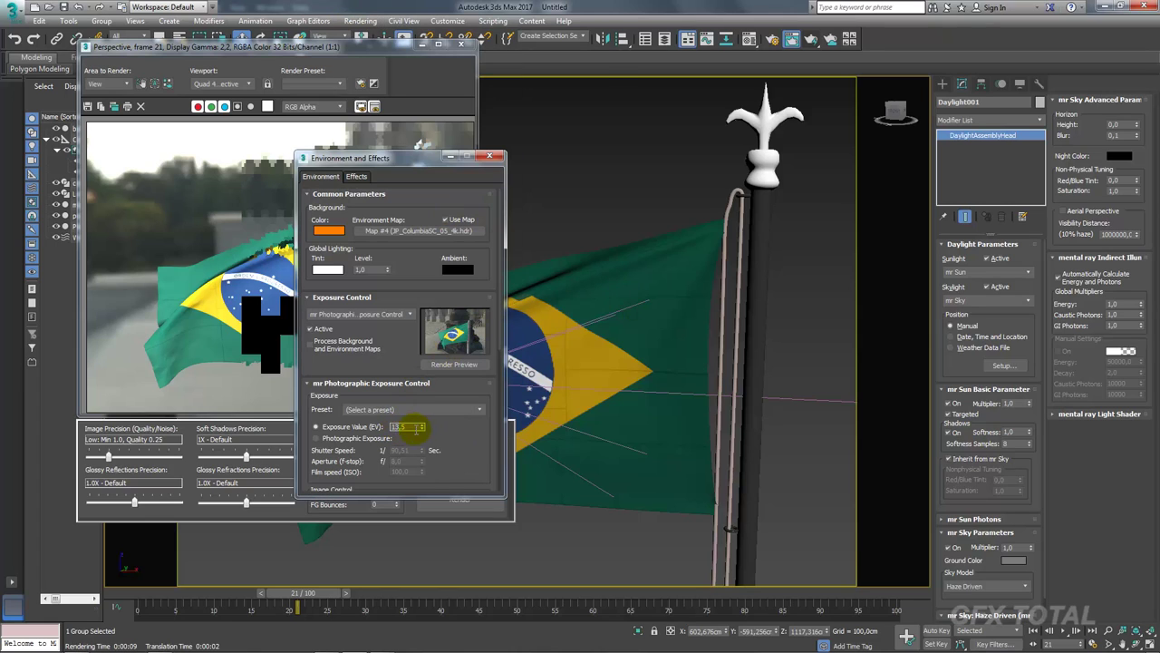
key(Return)
Adjust the view and re-render frame 21 with the new exposure.
click(490, 158)
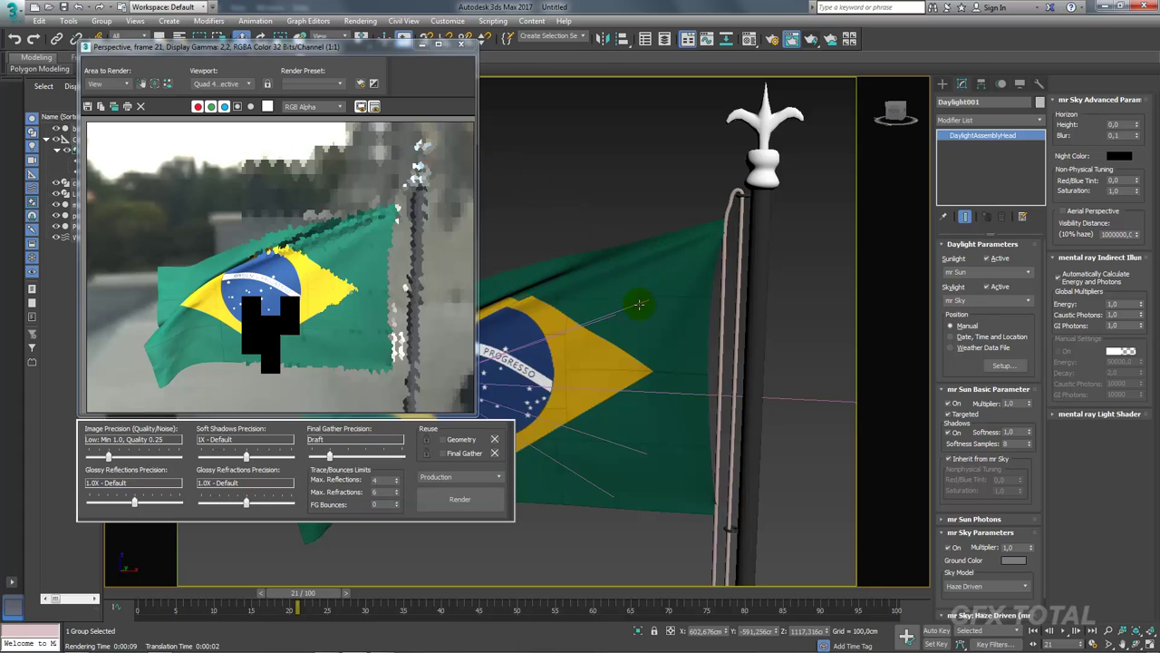
mouse_move(637, 305)
alt+middle_down()
mouse_move(696, 378)
mouse_move(611, 246)
mouse_move(629, 301)
mouse_move(590, 310)
mouse_move(653, 353)
mouse_move(663, 385)
mouse_move(653, 388)
mouse_move(620, 239)
mouse_move(625, 331)
mouse_move(622, 264)
alt+middle_up()
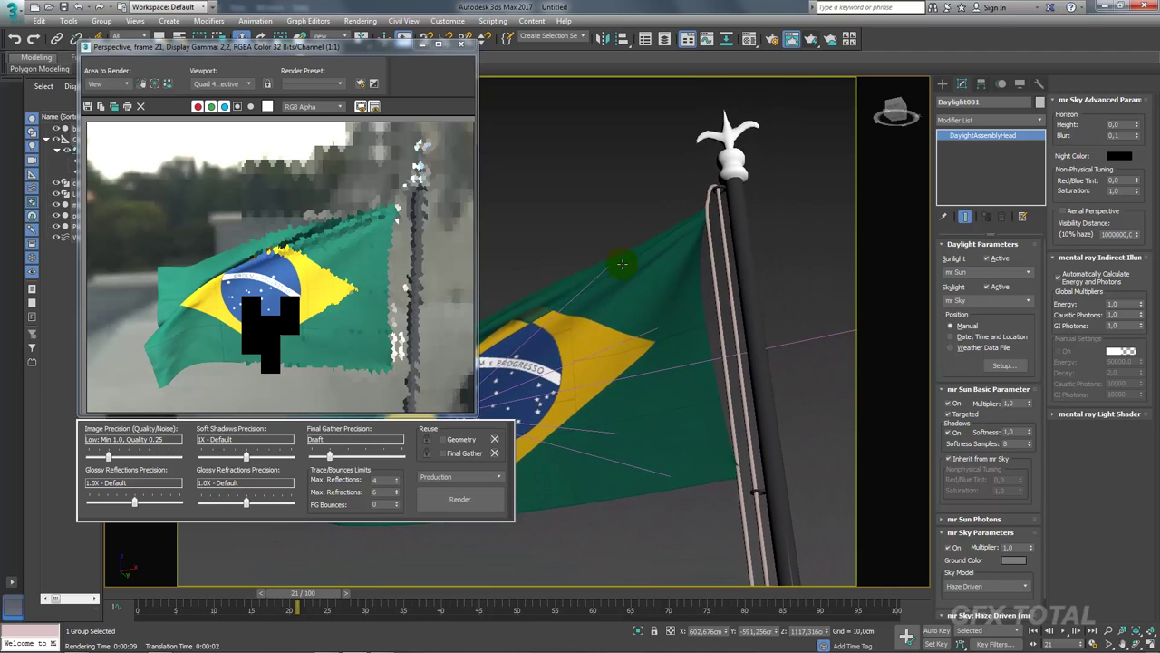
click(461, 499)
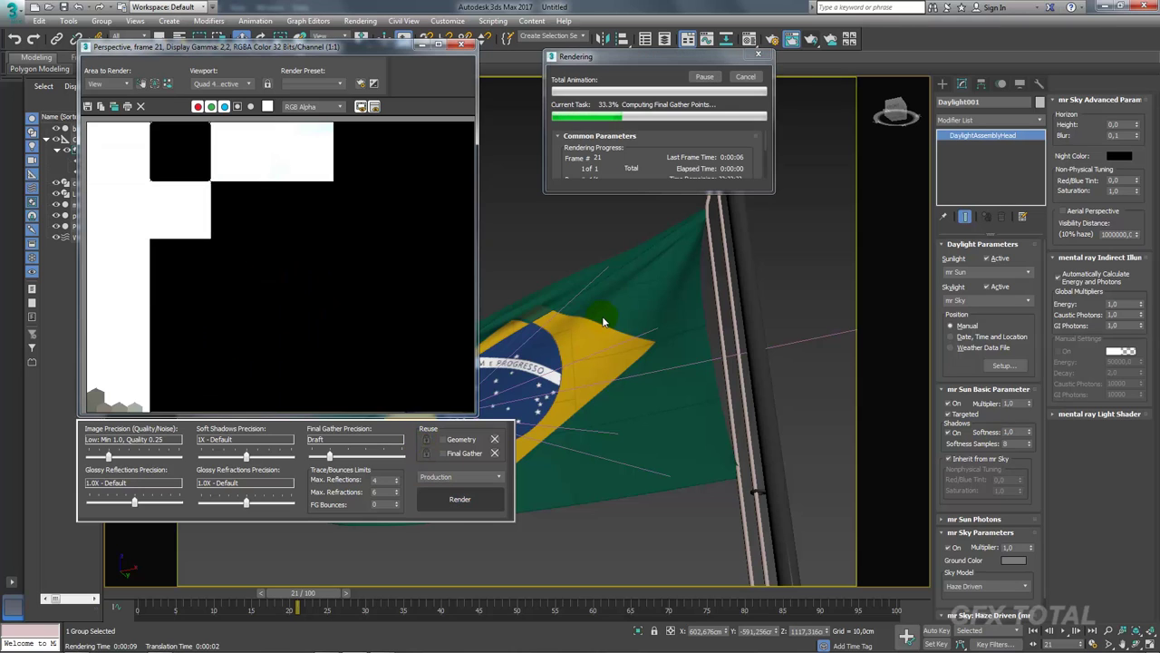
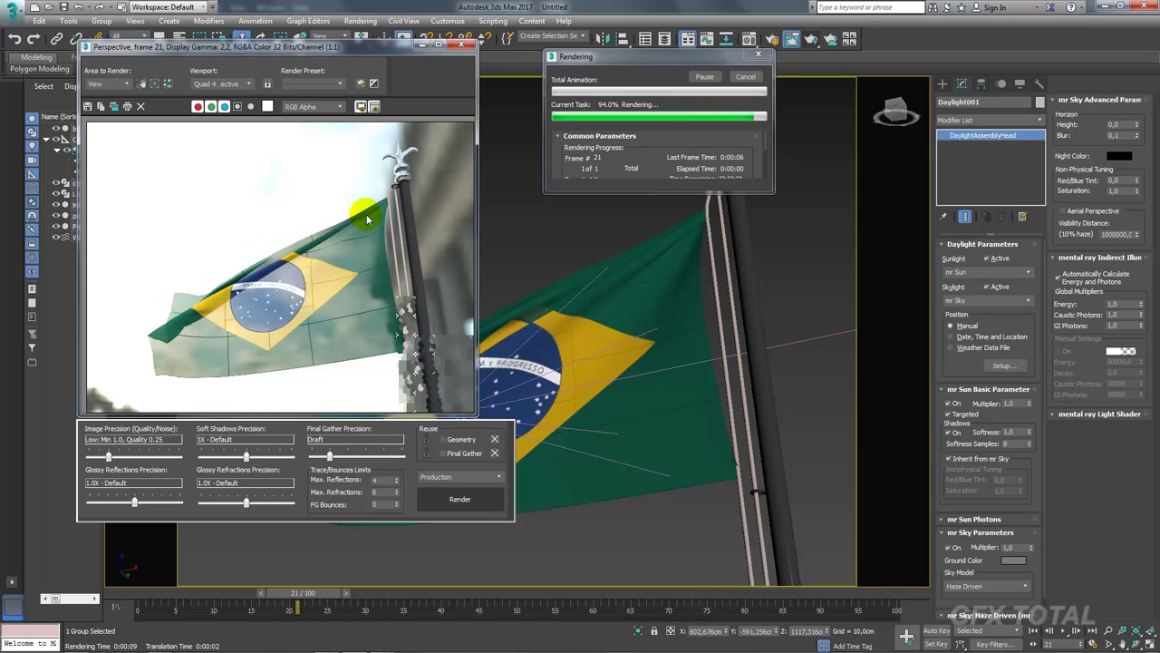
Open the Material Editor and load the bandeira flag material.
click(750, 39)
click(720, 140)
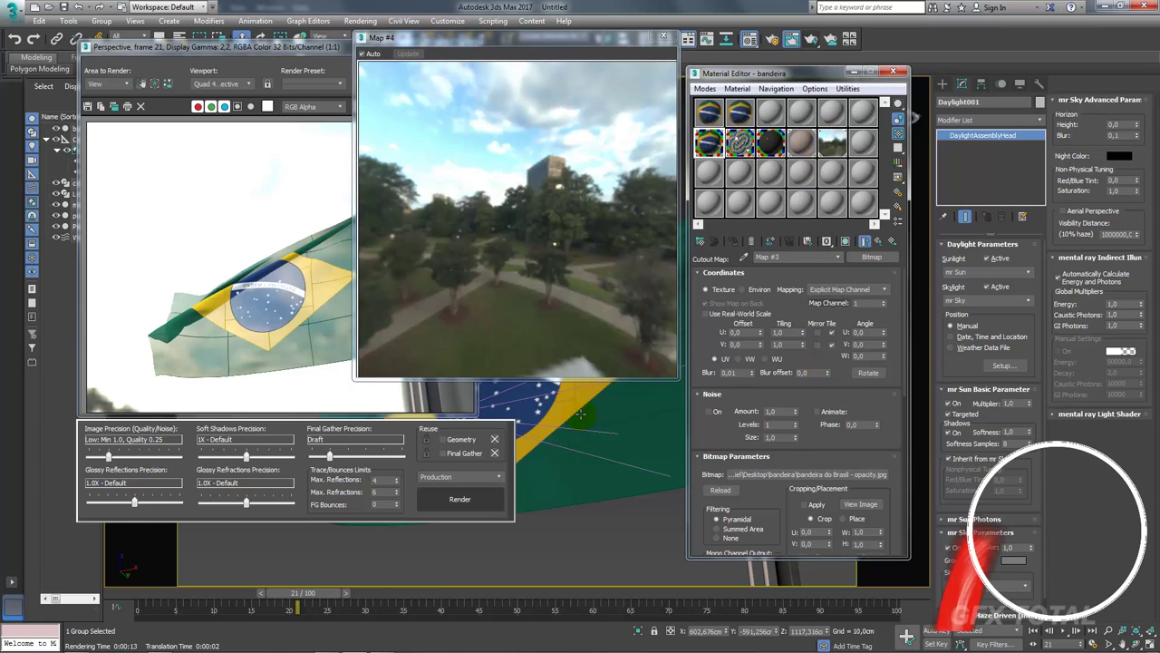
click(541, 402)
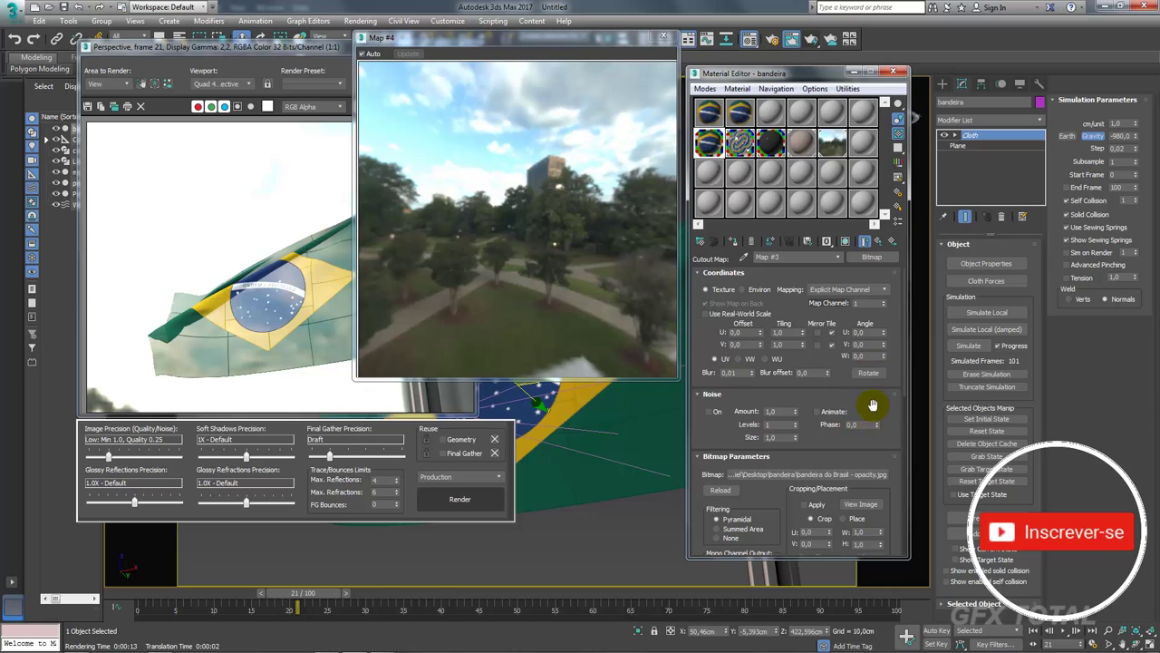
scroll(873, 401, down, 10)
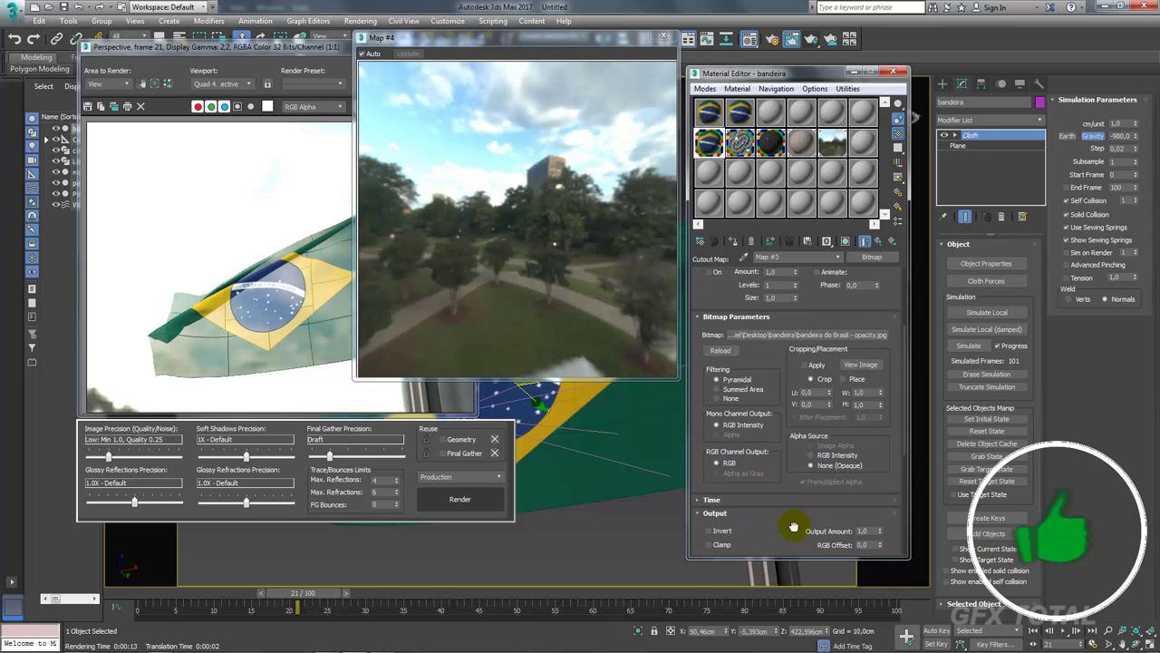
click(878, 240)
Open the bandeira material's cutout opacity bitmap and bring up the map type list to replace it.
scroll(886, 438, down, 3)
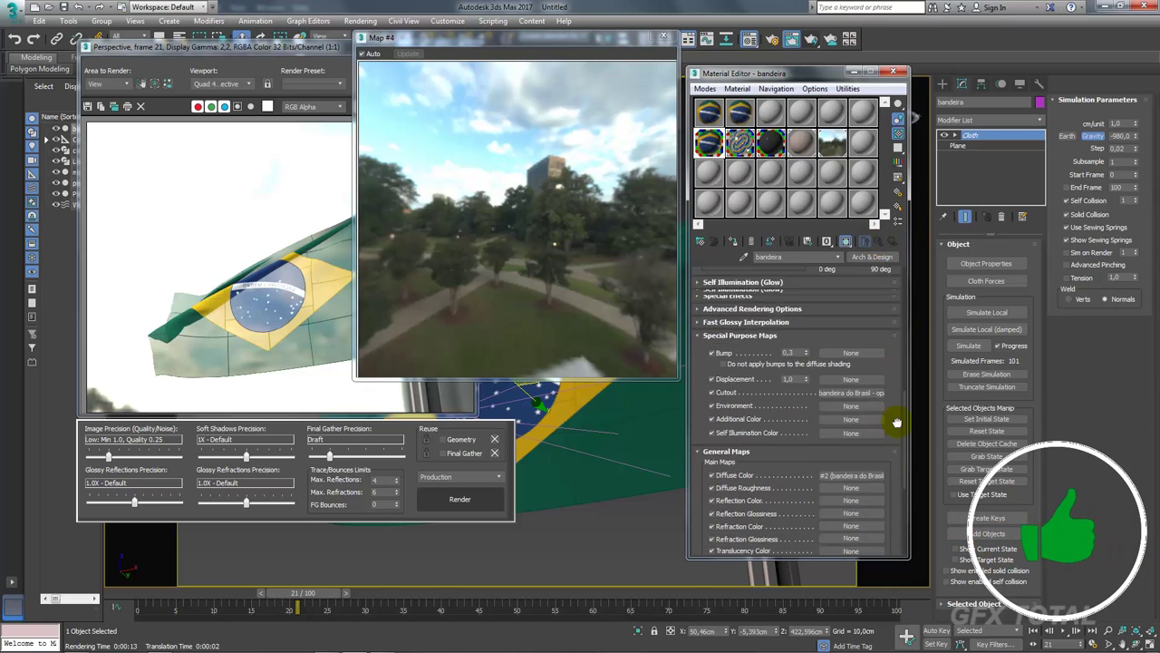
scroll(894, 420, down, 3)
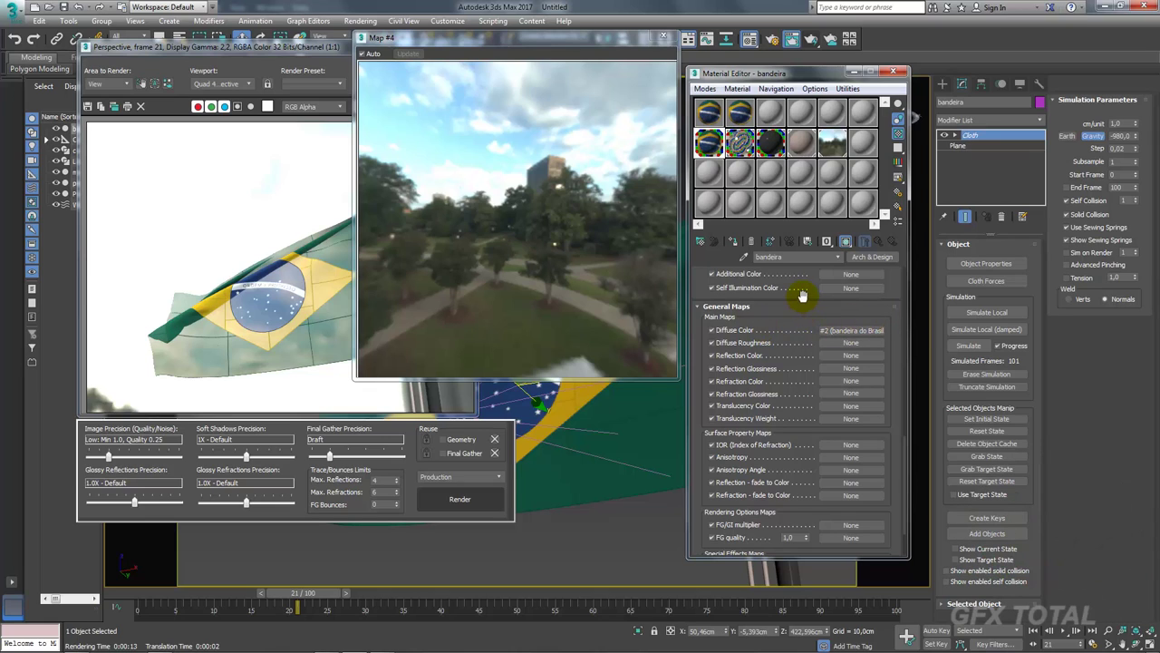
drag(795, 295, 806, 416)
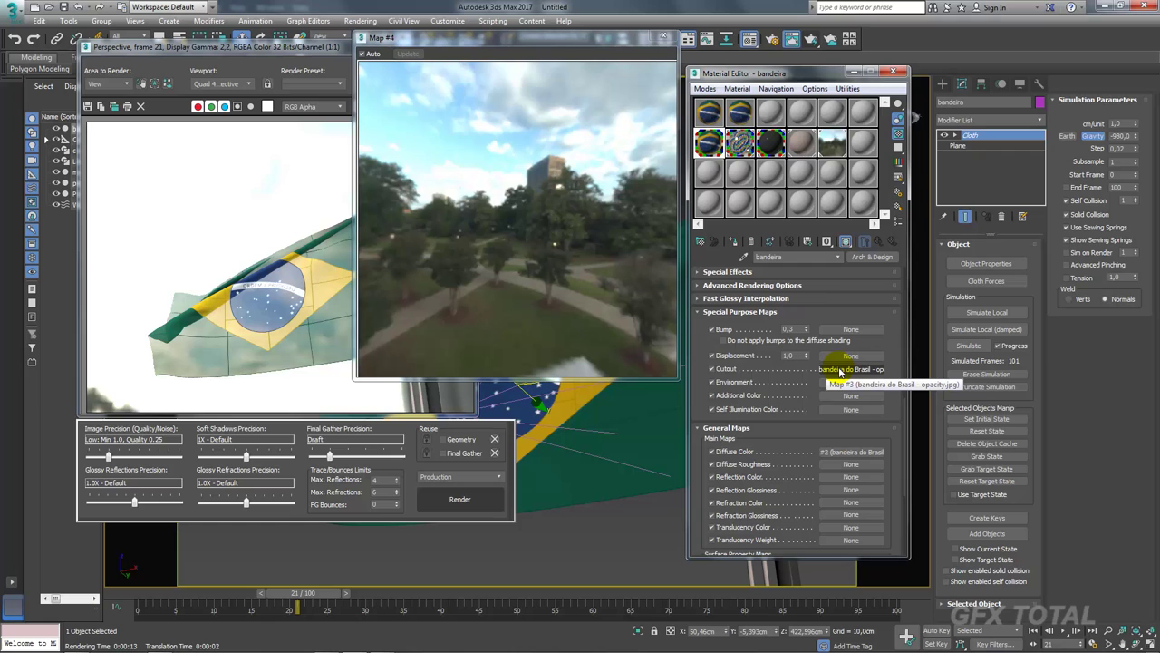
click(840, 371)
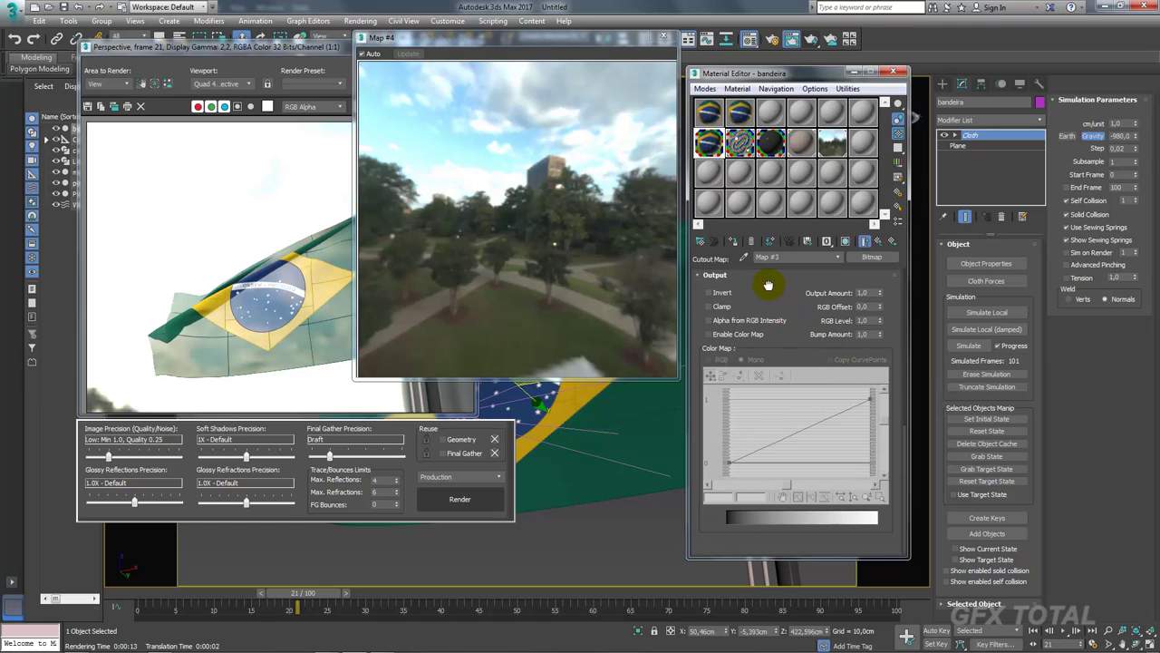
mouse_move(767, 291)
mouse_down()
mouse_move(790, 505)
mouse_move(790, 299)
mouse_move(819, 426)
mouse_up()
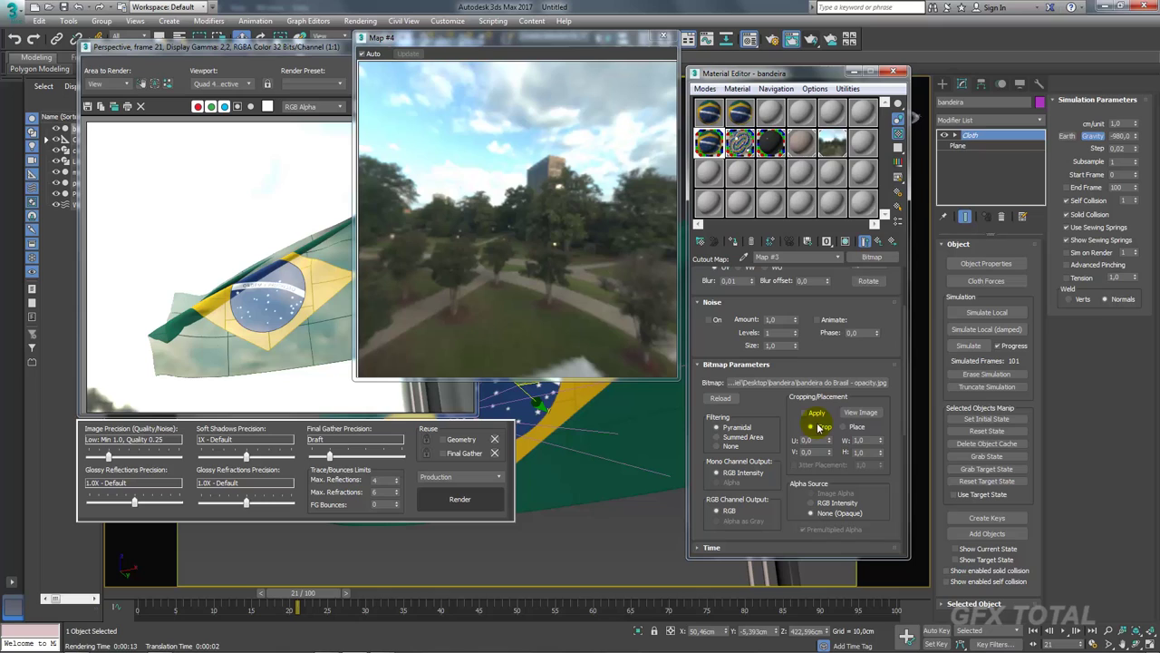
click(873, 259)
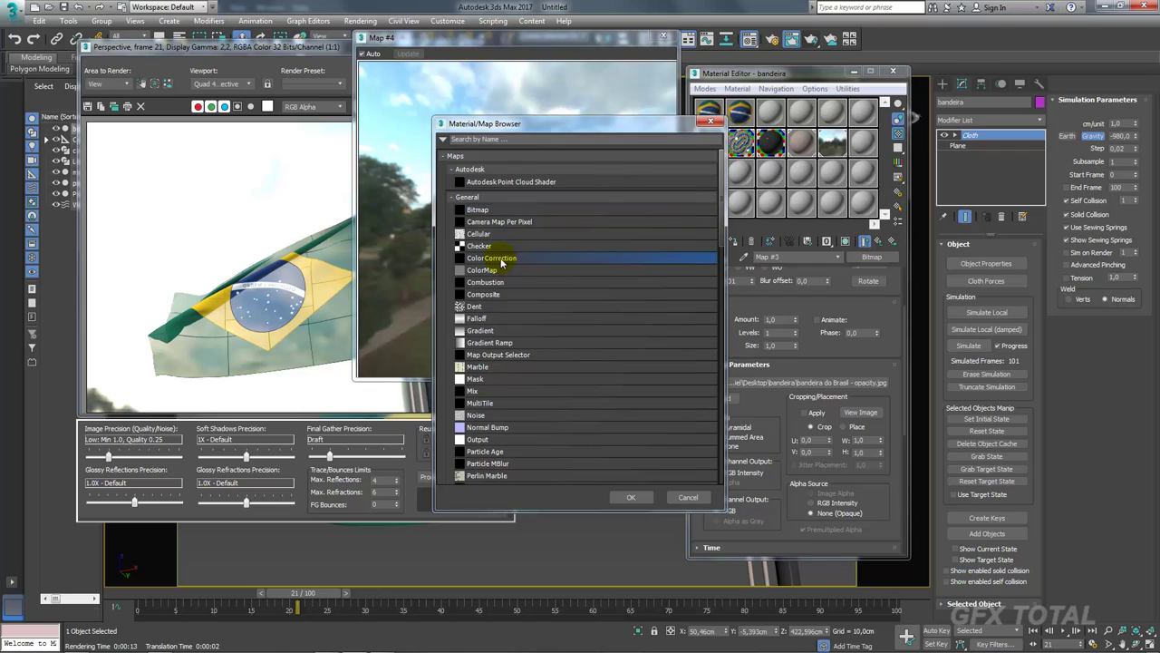
Replace the cutout with a Color Correction map keeping the old bitmap, with Show Shaded Material and Show End Result on.
double_click(503, 259)
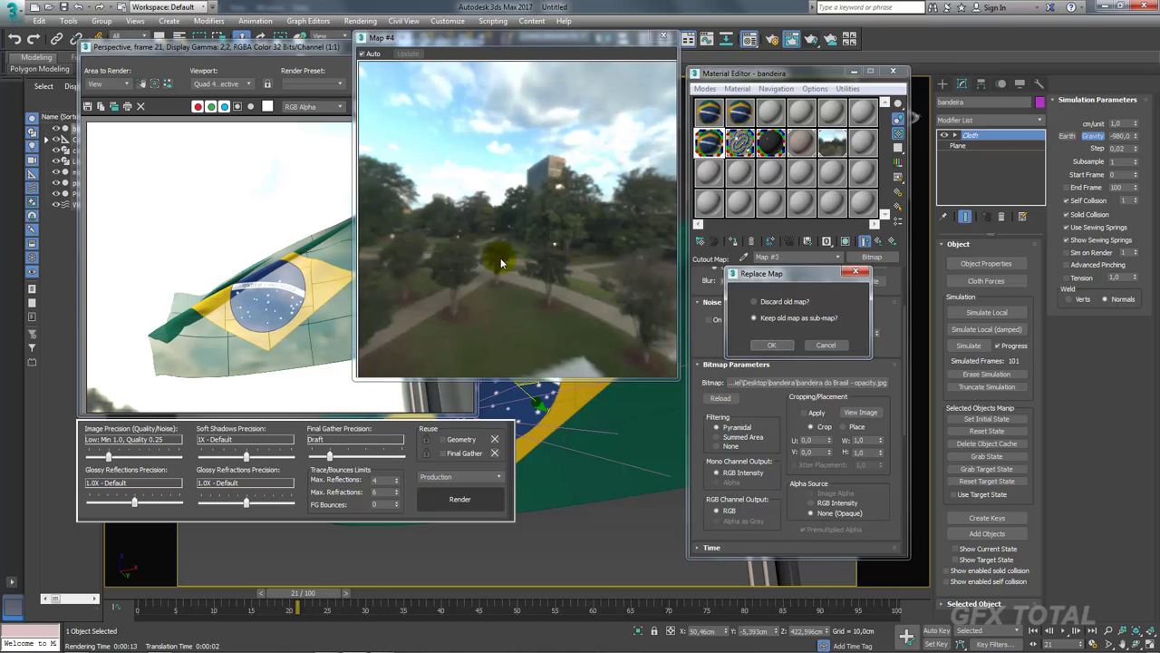
click(776, 343)
scroll(771, 299, up, 4)
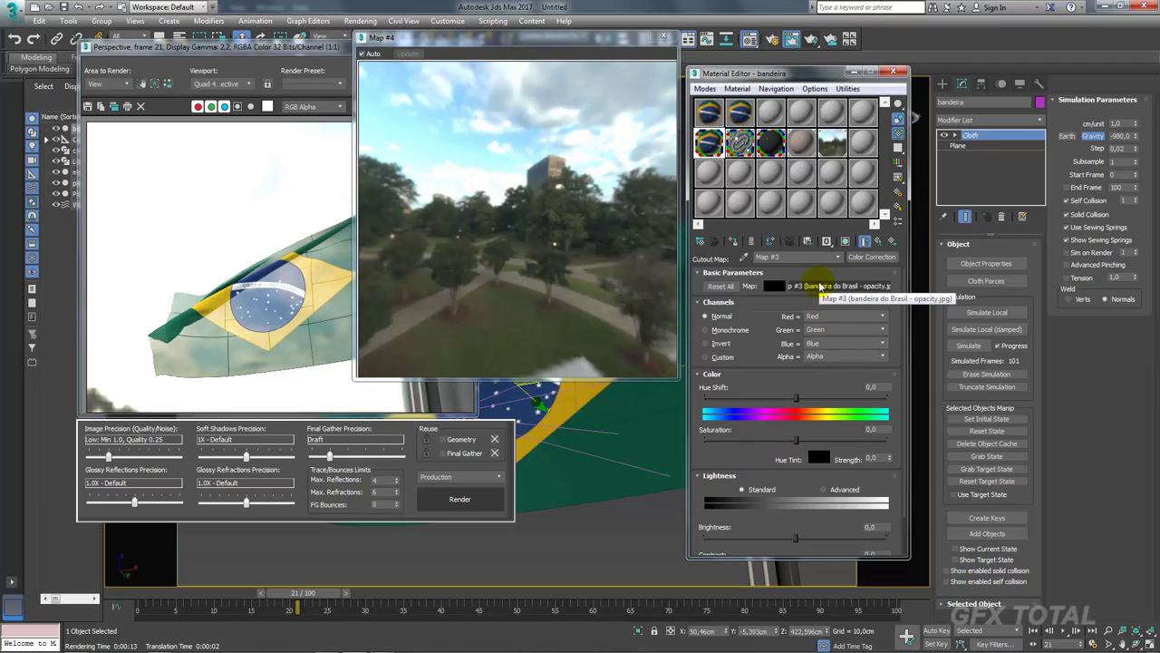
click(845, 241)
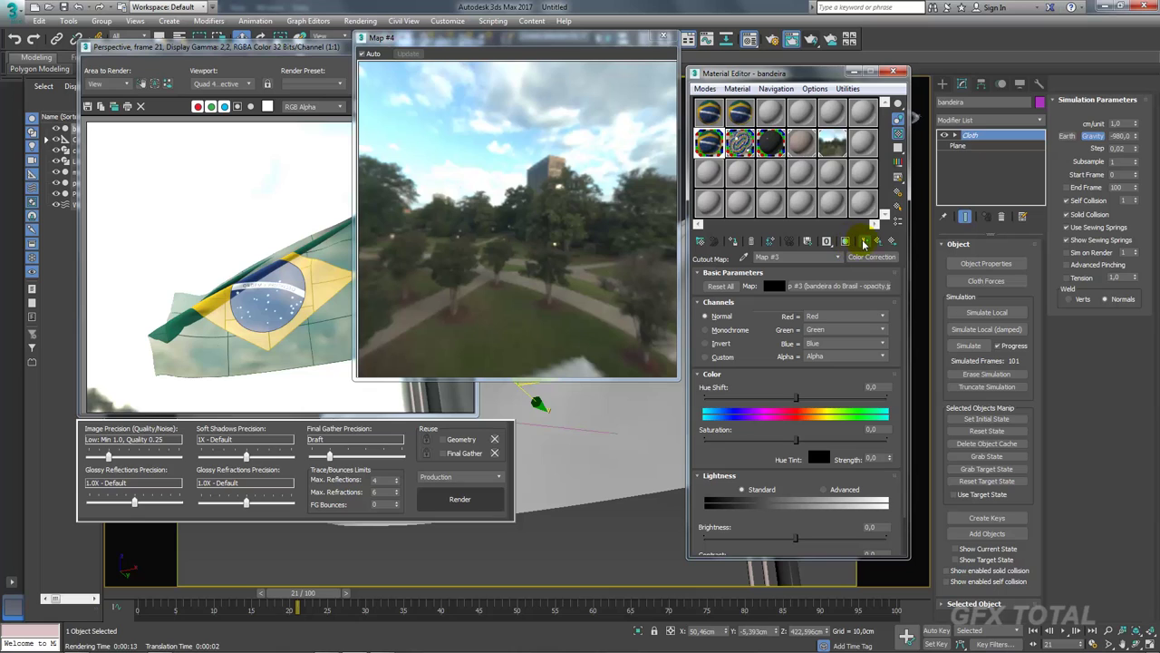
click(864, 242)
Preview Map #3 in an enlarged window, then close it and return to the parent bandeira material.
double_click(716, 145)
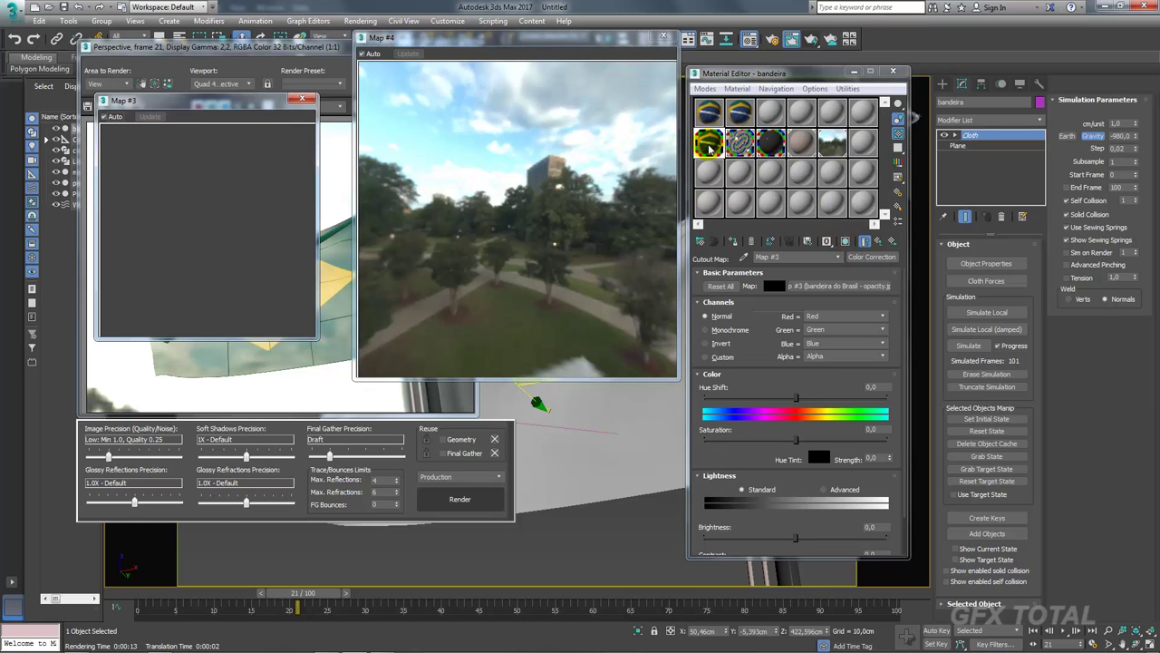
drag(218, 109, 400, 106)
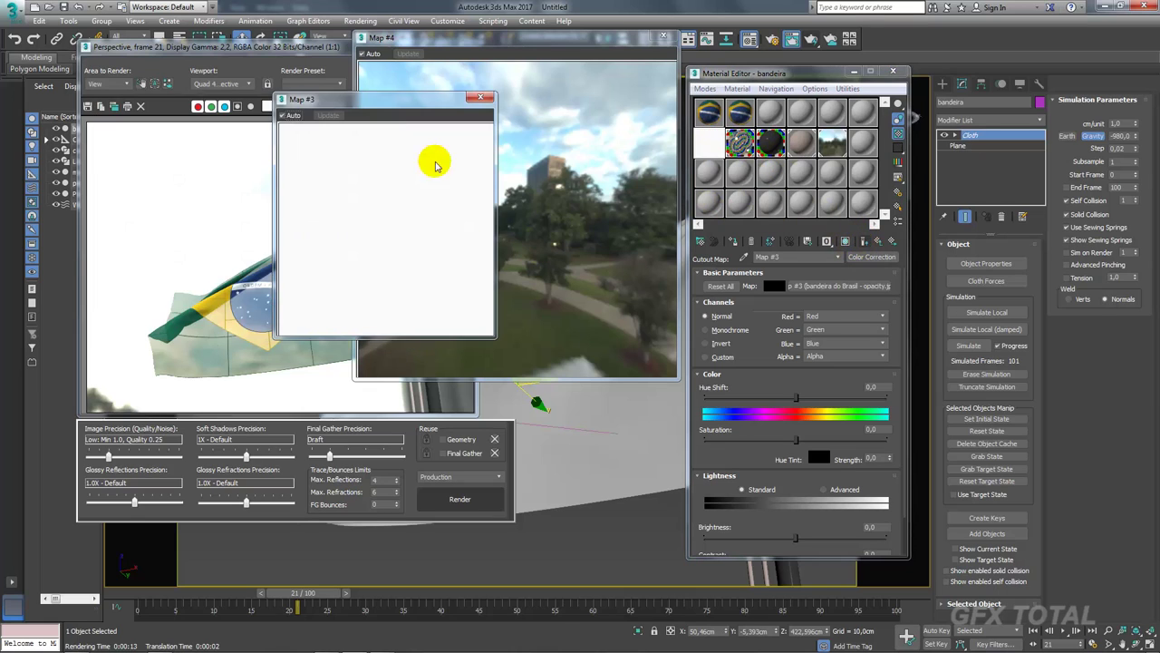
drag(494, 335, 648, 490)
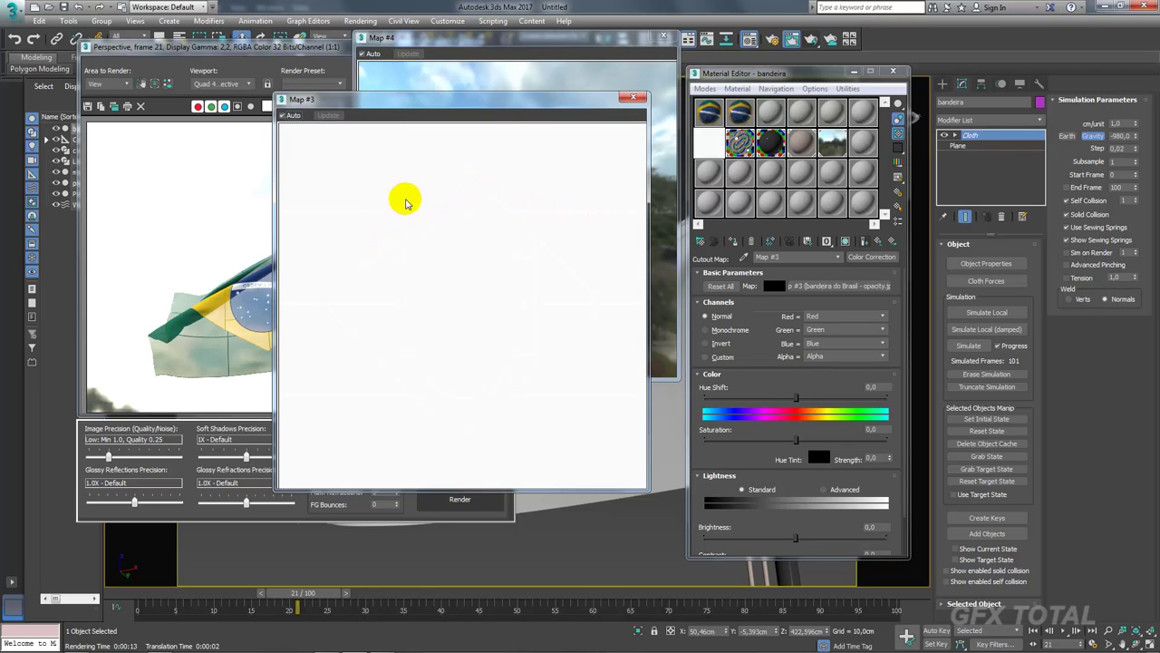
click(632, 96)
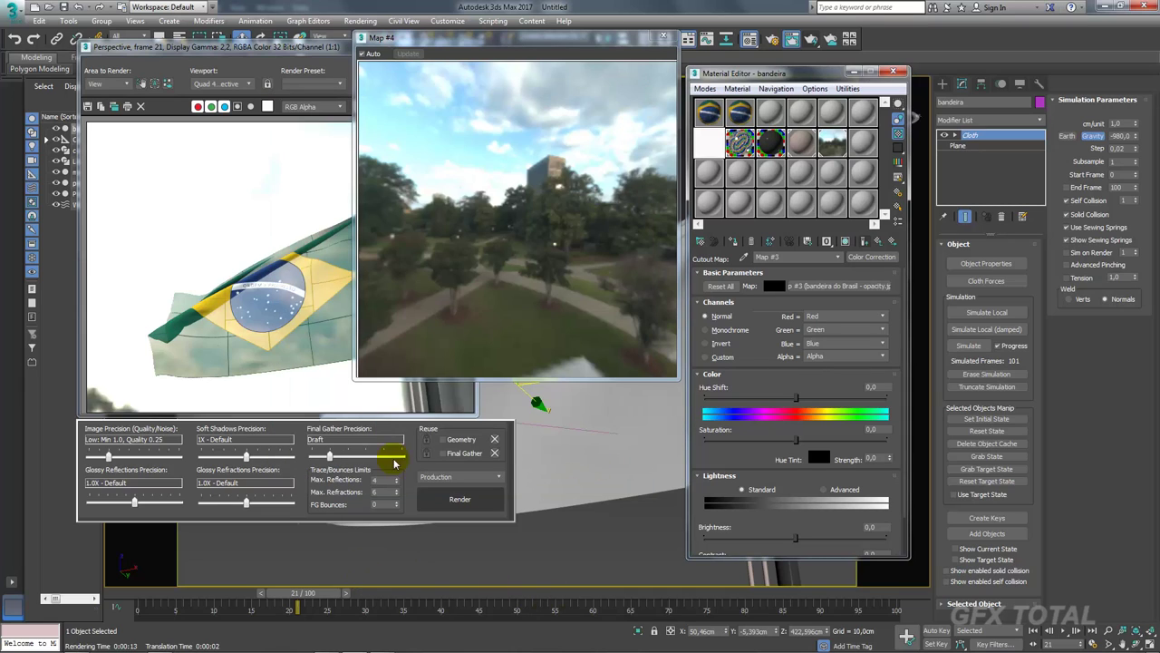
click(878, 243)
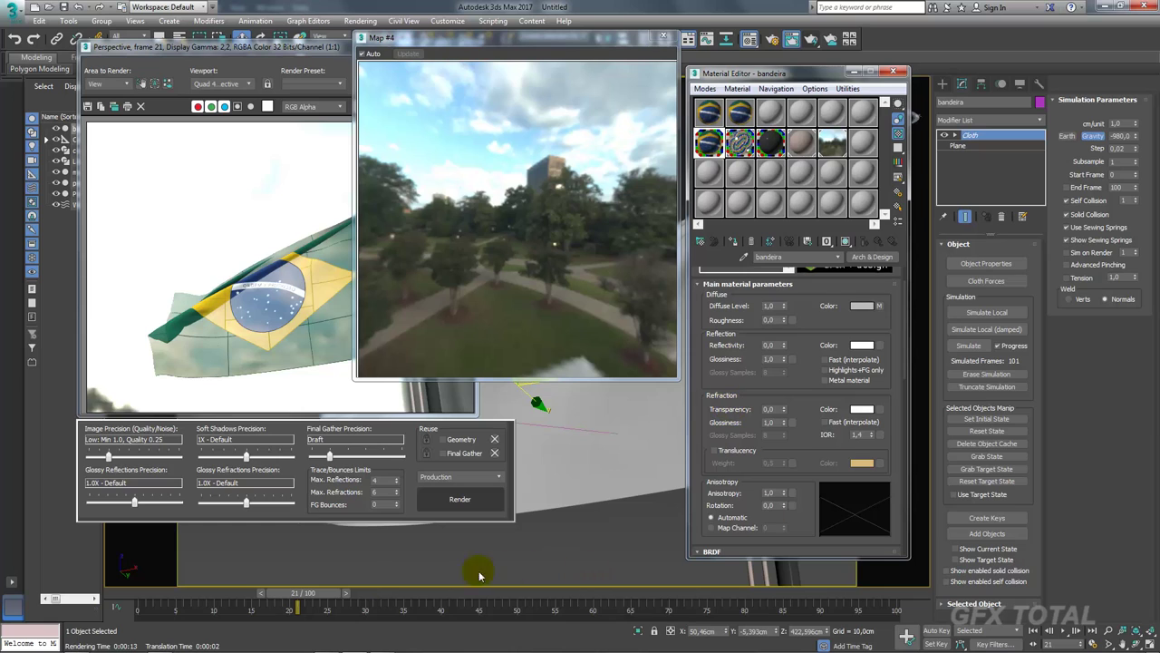
In Photoshop, raise the Brightness of the flag's white opacity-mask layer.
click(383, 643)
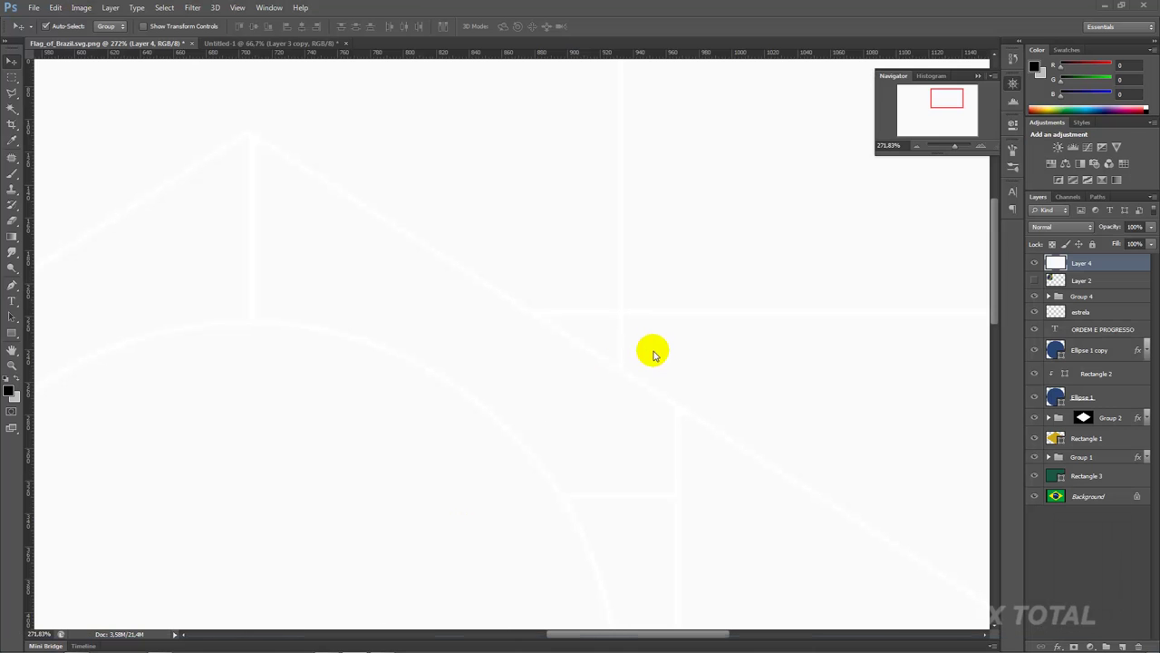
mouse_move(954, 146)
mouse_down()
mouse_move(965, 148)
mouse_move(955, 149)
mouse_up()
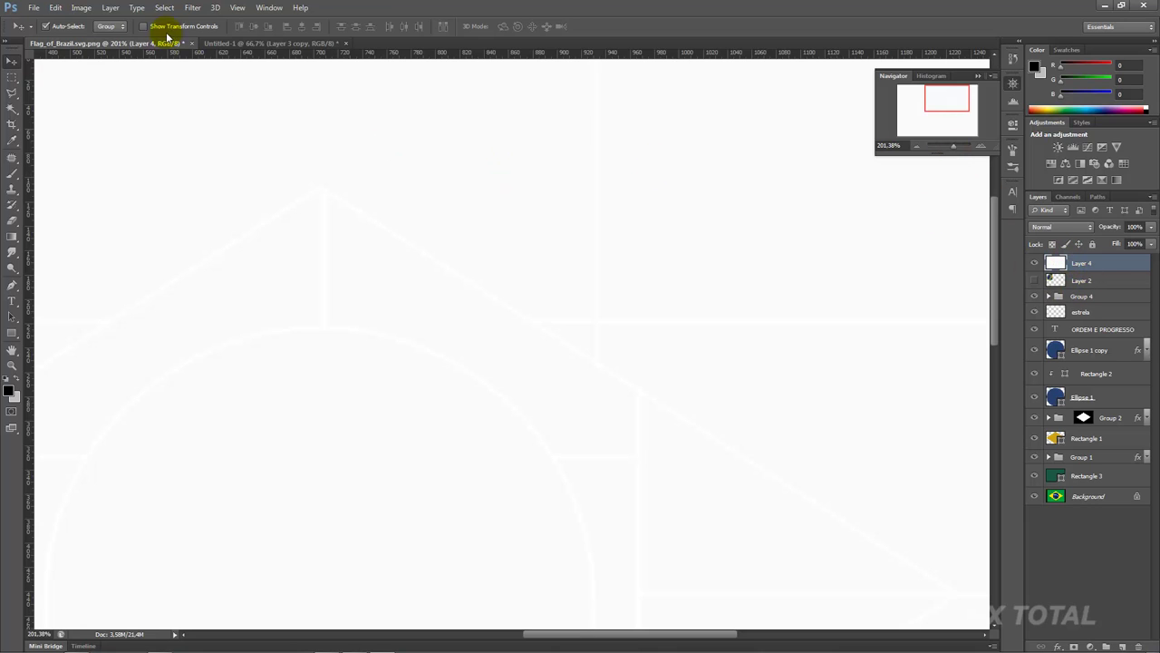
click(82, 7)
mouse_move(99, 38)
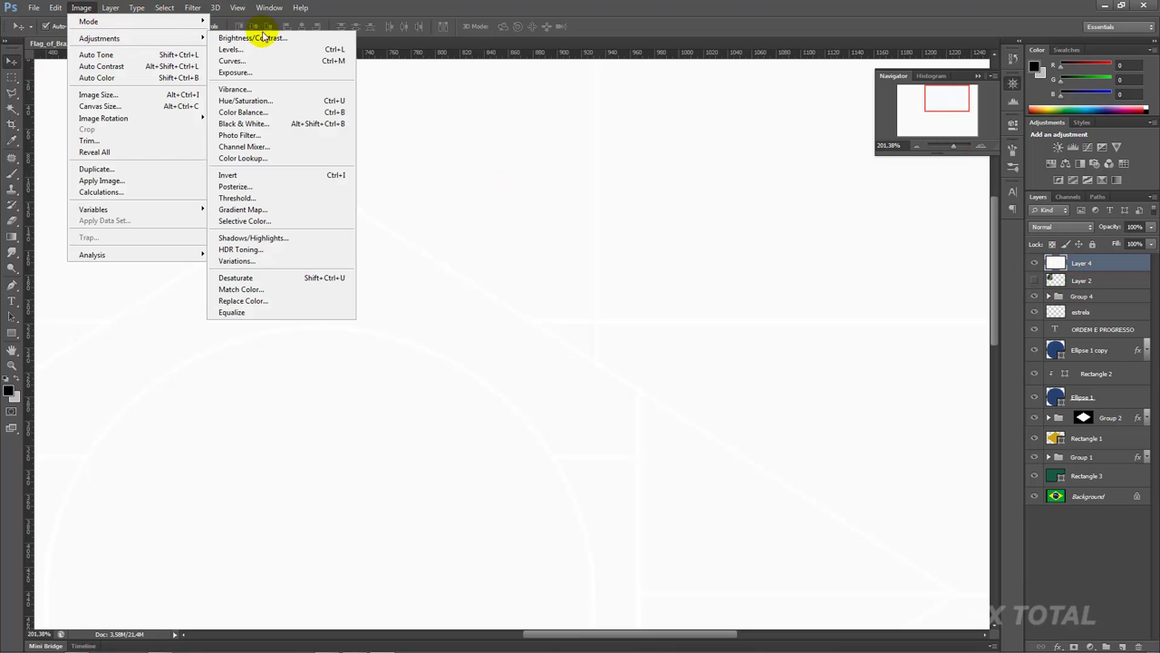
click(269, 41)
mouse_move(564, 181)
mouse_down()
mouse_move(726, 144)
mouse_move(732, 181)
mouse_move(771, 181)
mouse_move(661, 181)
mouse_move(741, 179)
mouse_up()
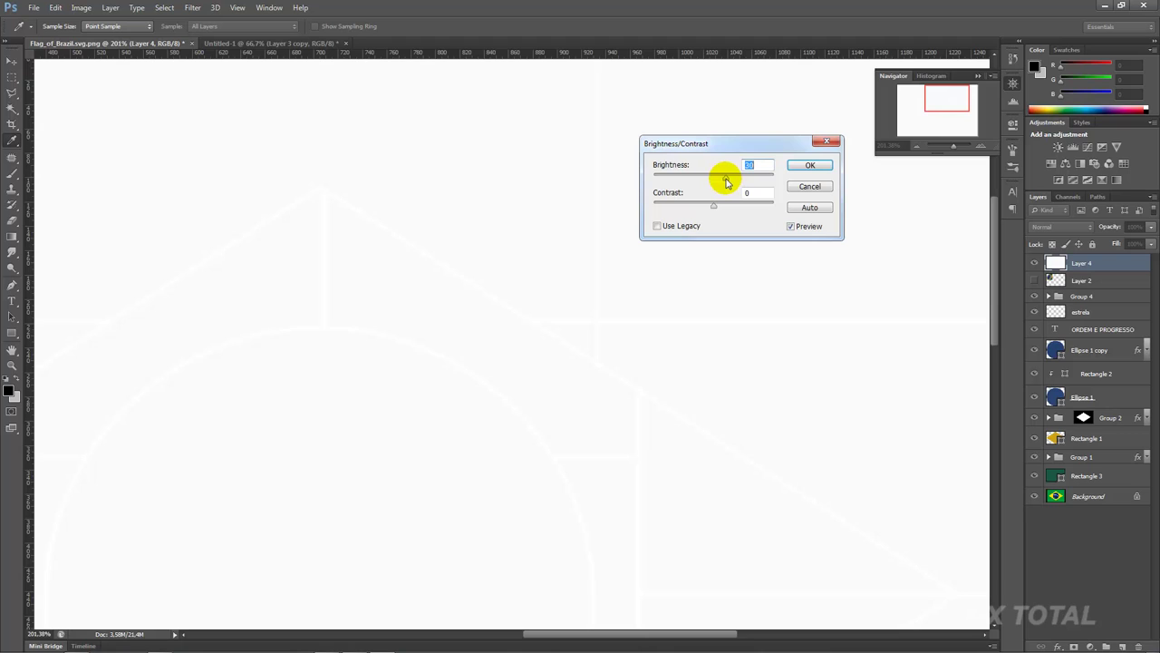
click(811, 165)
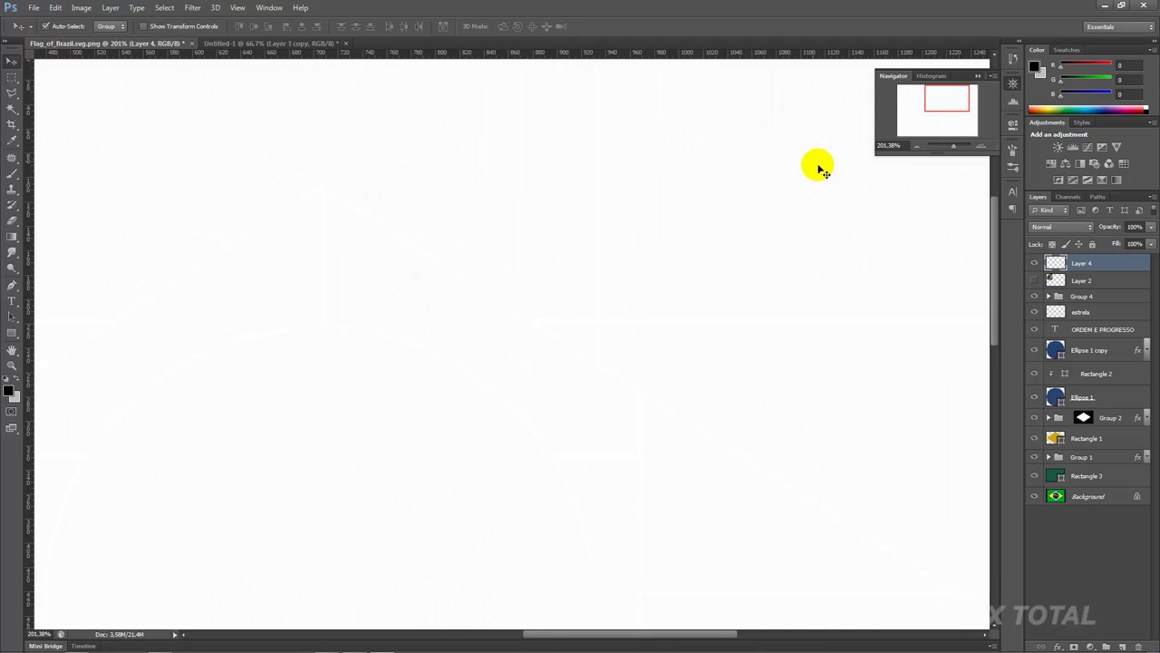
Save the image as a JPEG in the bandeira folder and return to 3ds Max.
key(ctrl+shift+s)
double_click(501, 259)
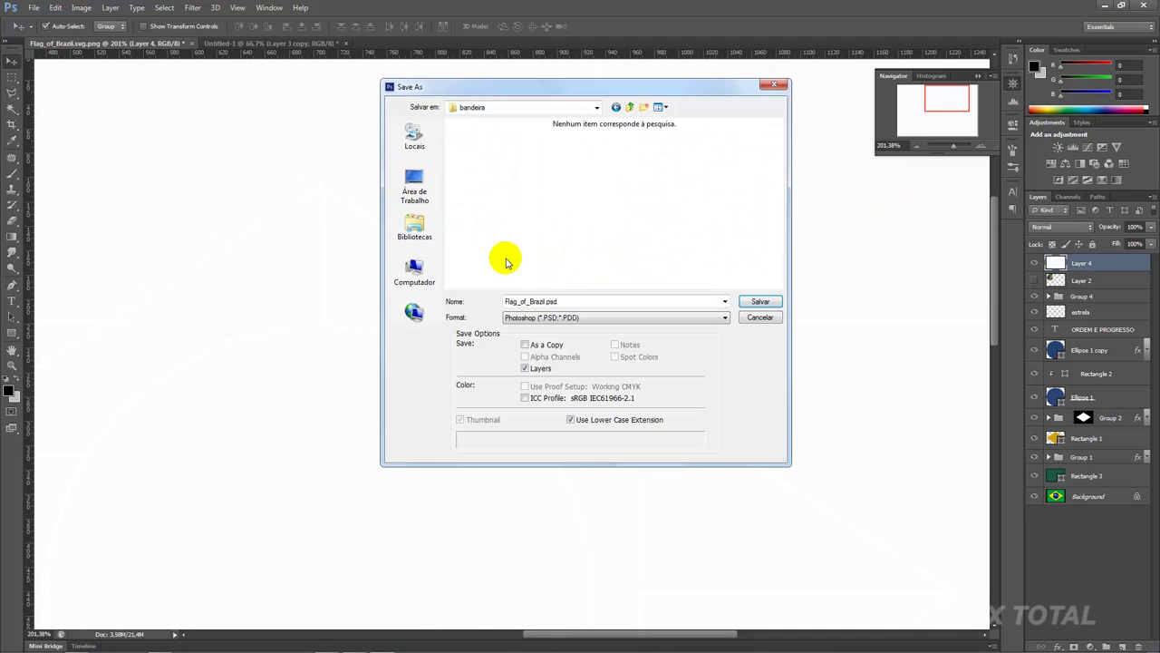
click(548, 317)
click(540, 399)
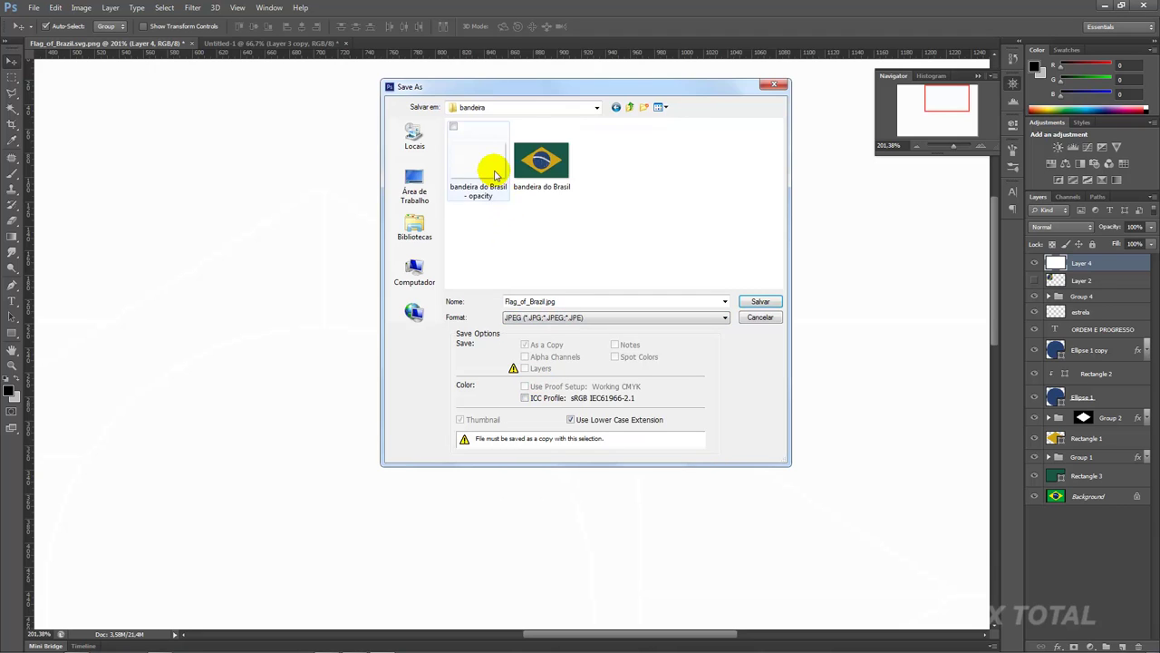
key(Return)
key(Return)
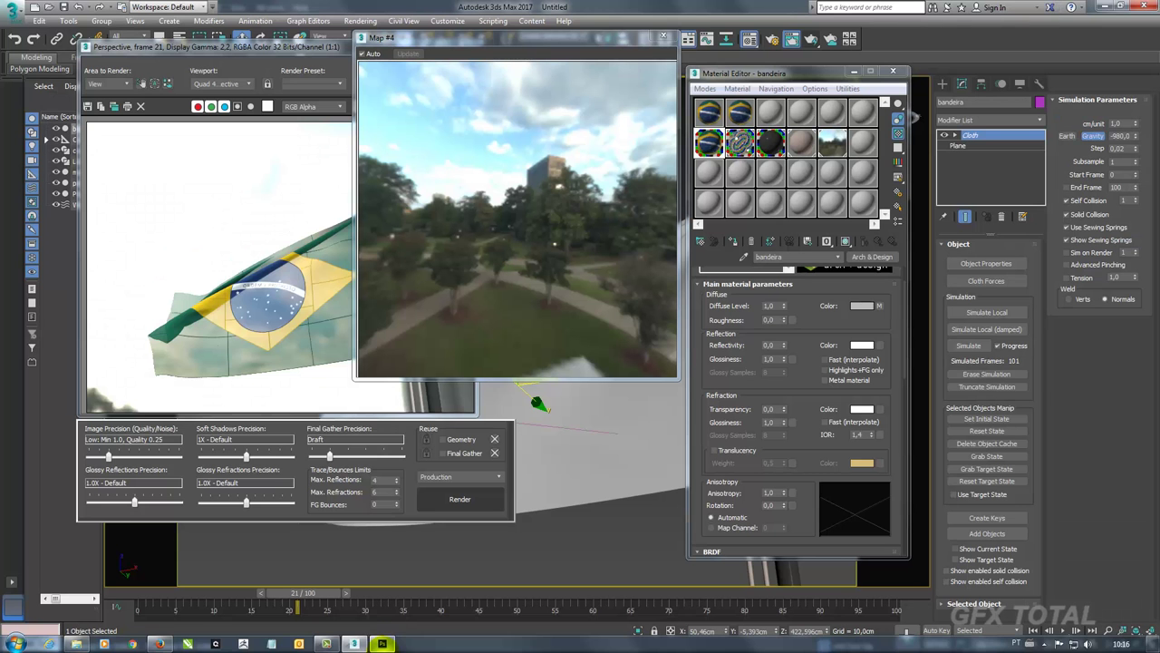
click(471, 495)
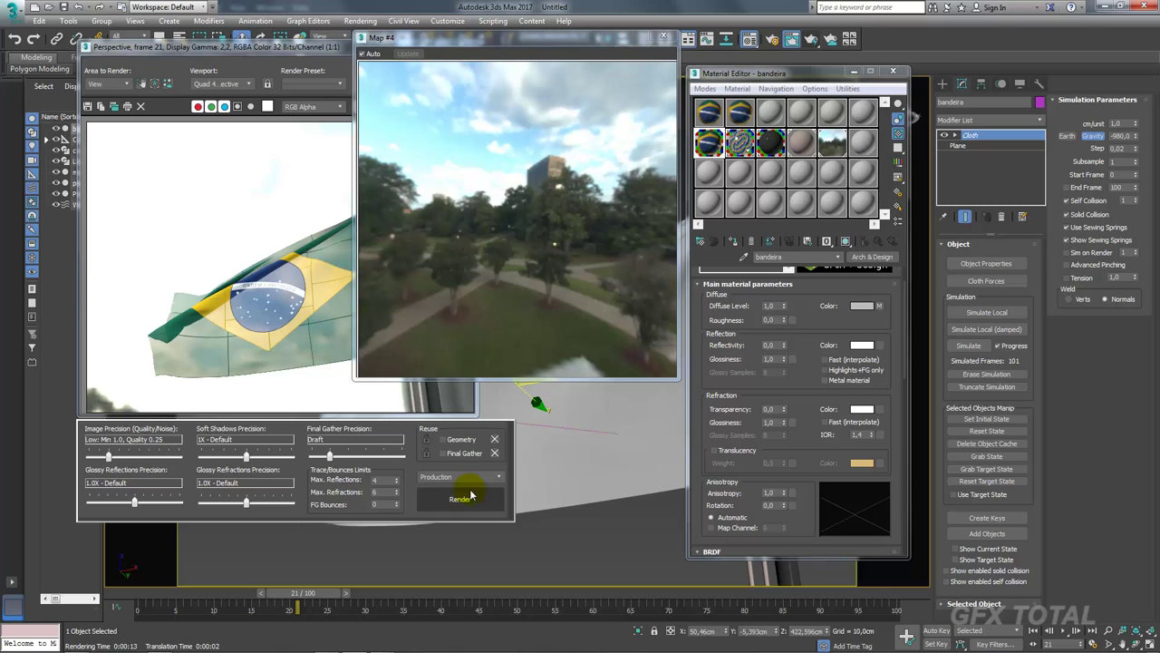
Close the Material Editor and render window, and set the viewport background to Environment Background.
click(895, 72)
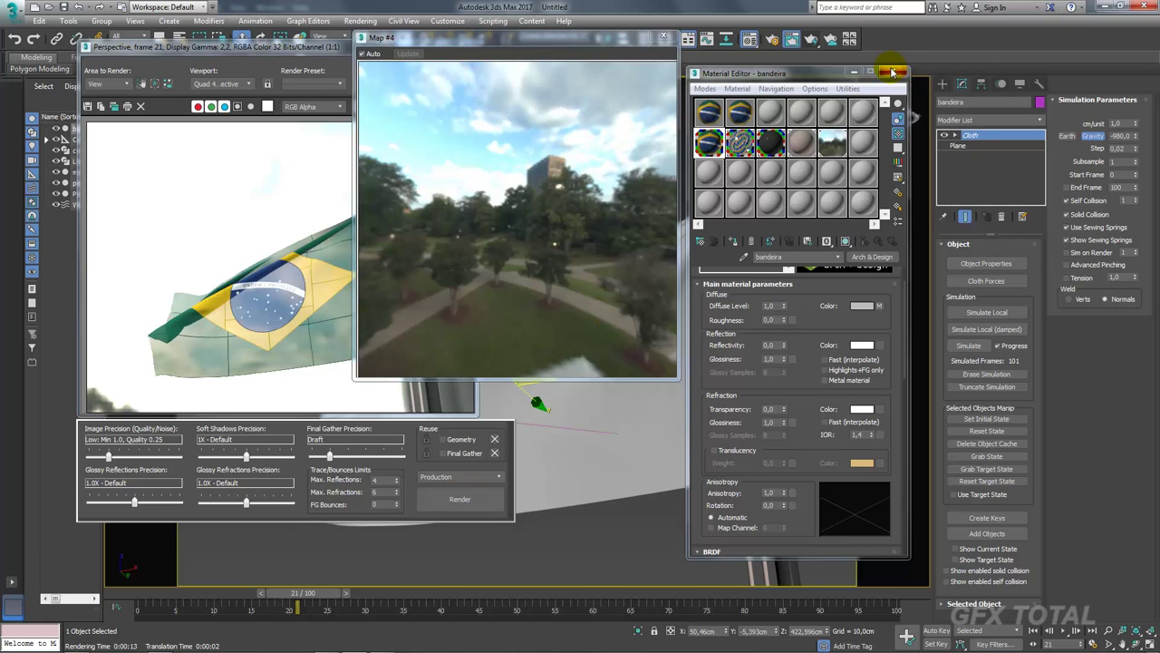
click(464, 43)
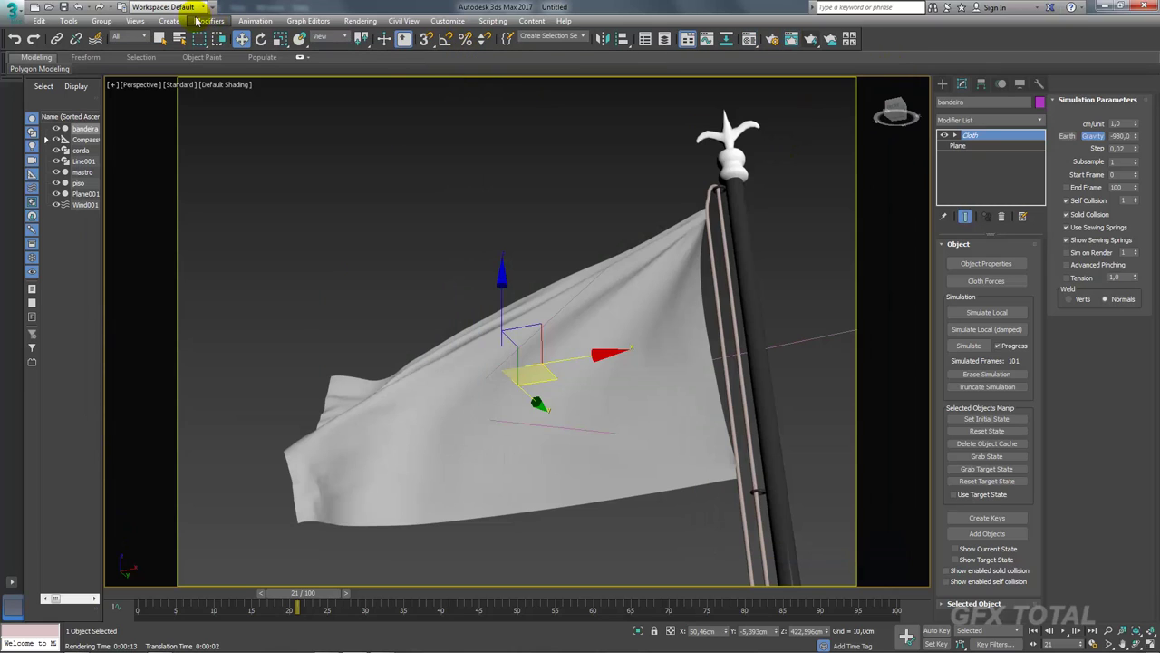
click(135, 21)
mouse_move(174, 273)
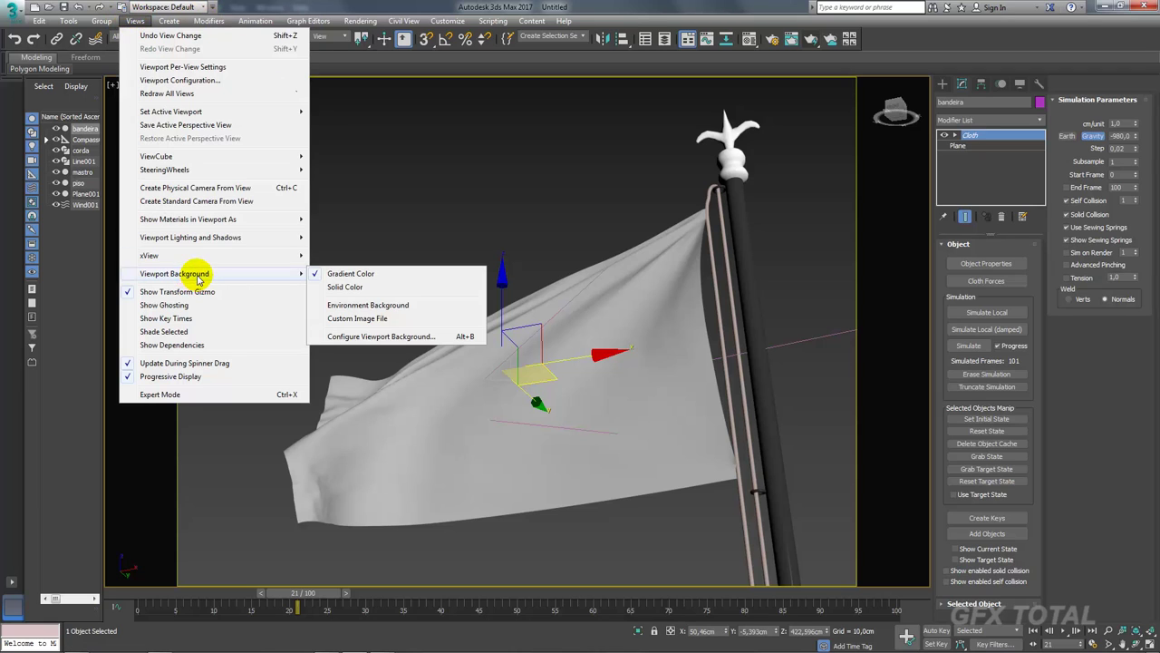
click(367, 308)
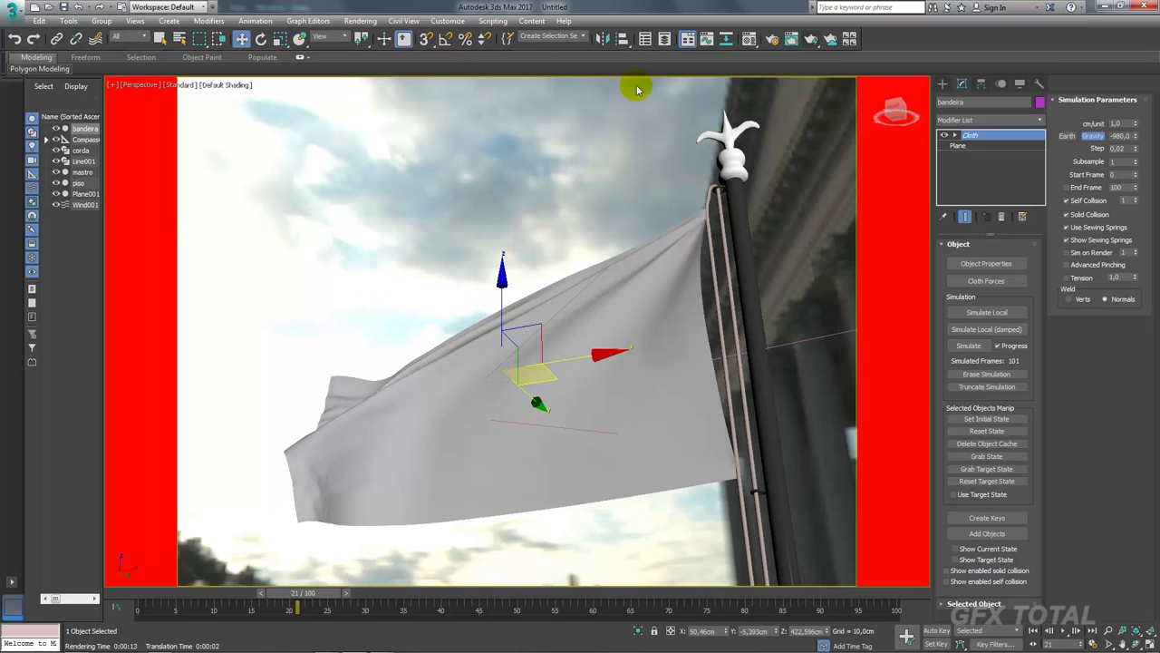
Set the Map #4 environment bitmap's U Offset to about 0.42 so the building sits behind the flag.
click(749, 40)
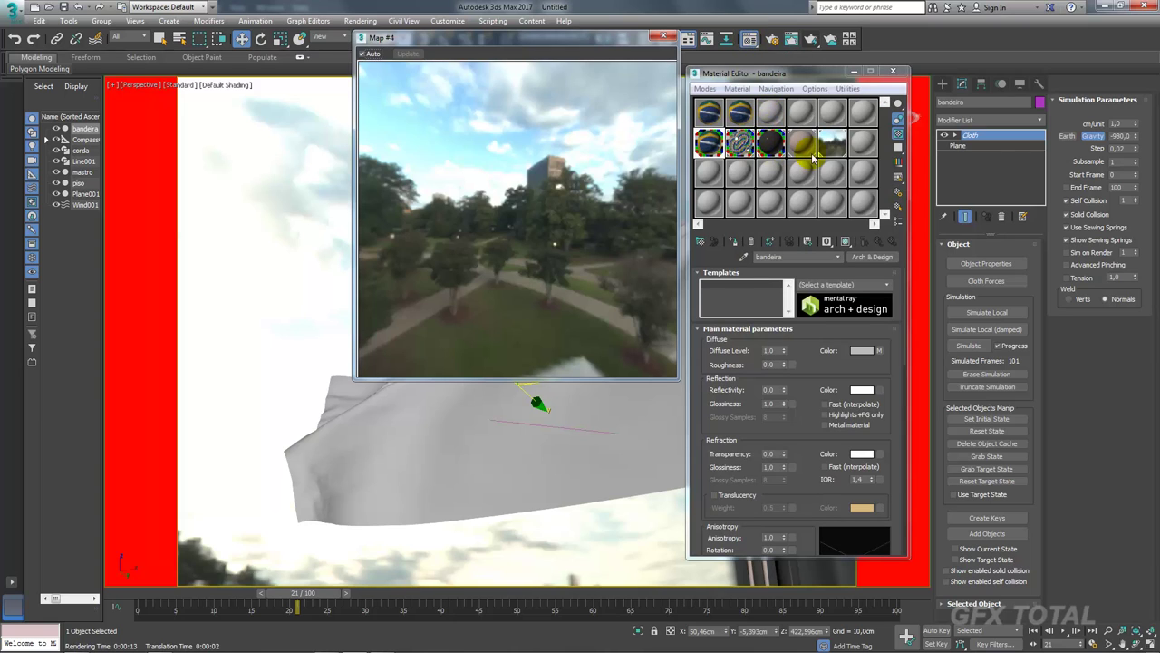
click(663, 37)
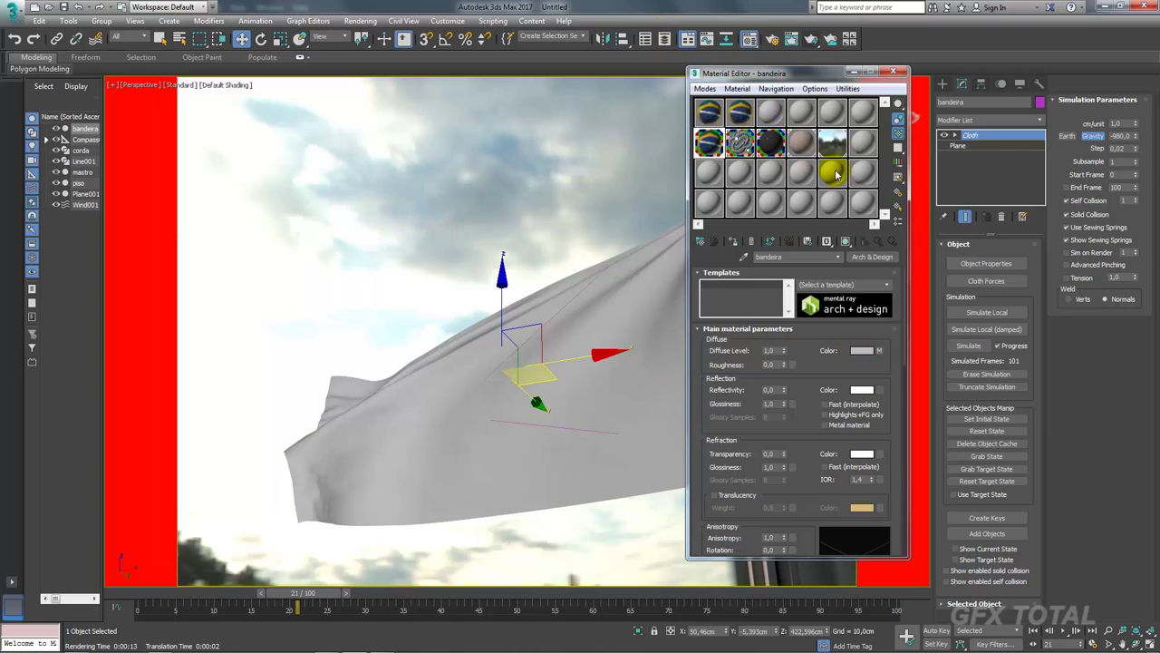
click(832, 143)
click(765, 332)
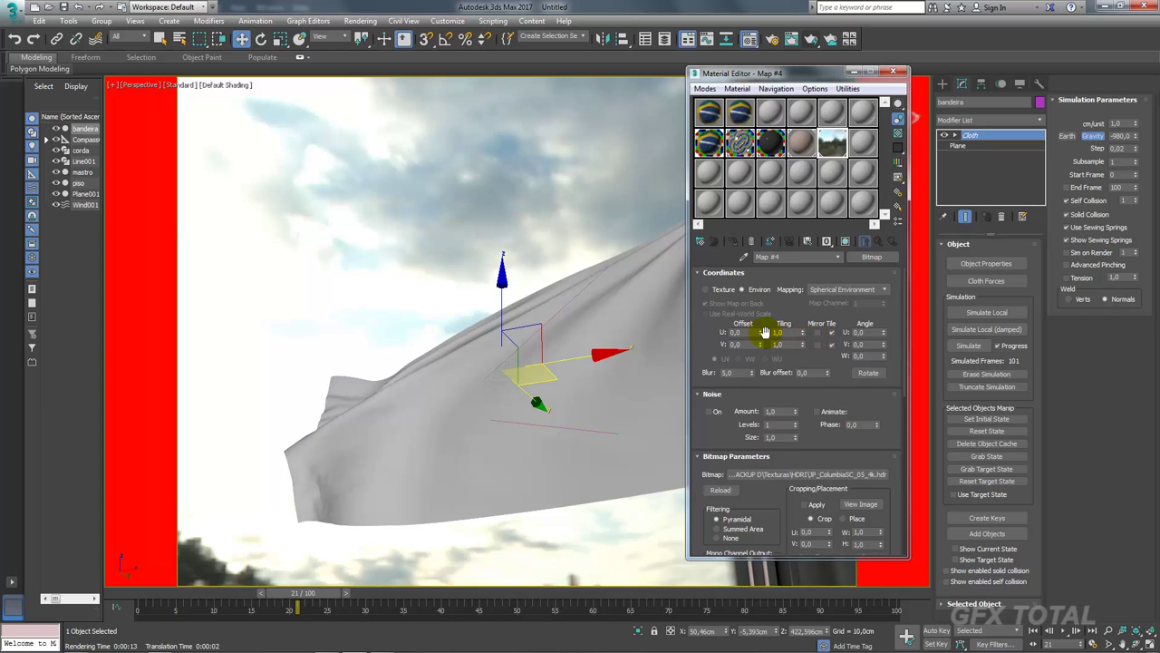
drag(761, 338, 758, 312)
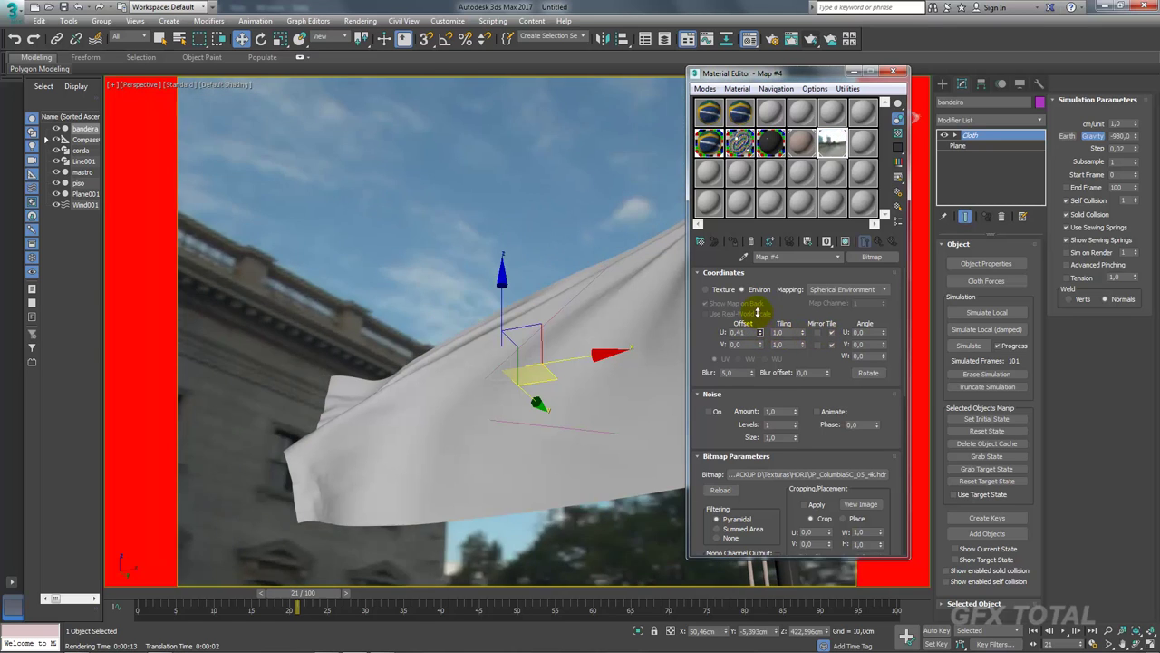
click(893, 72)
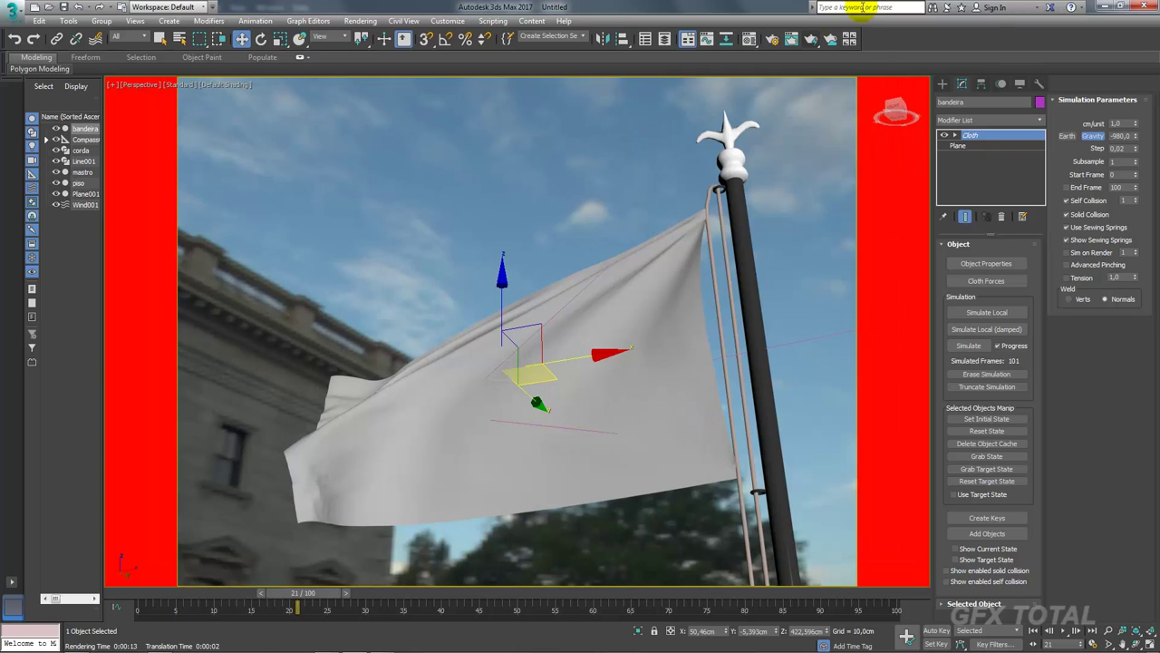
Render the flag scene and briefly check its alpha channel for the cutout.
click(811, 39)
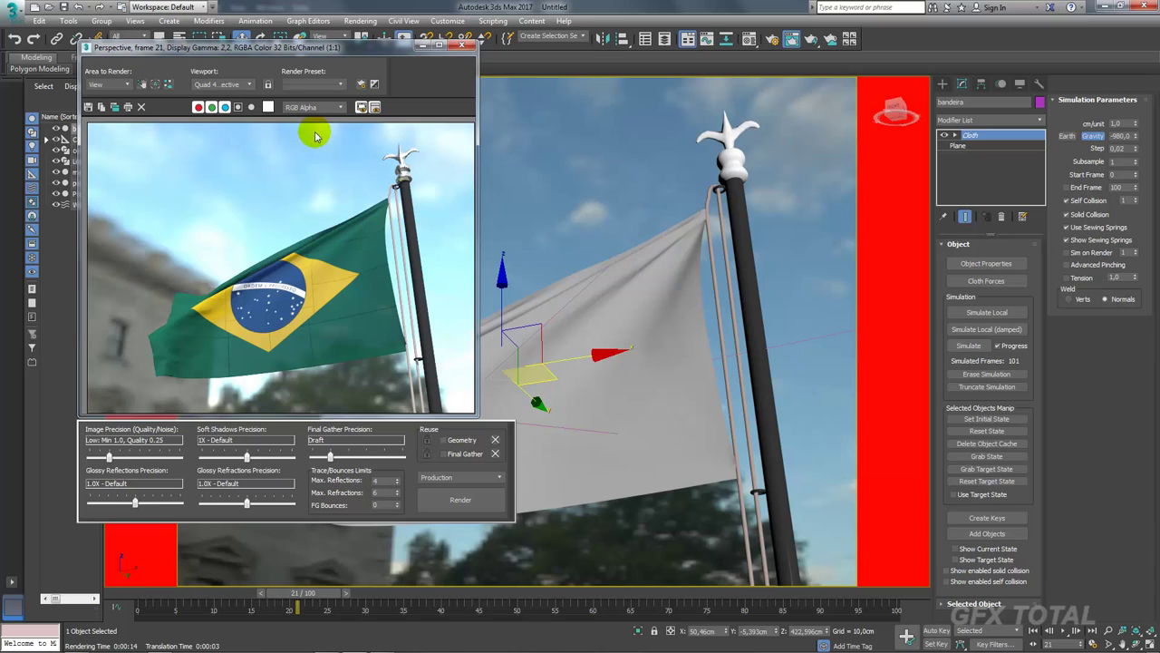
click(238, 107)
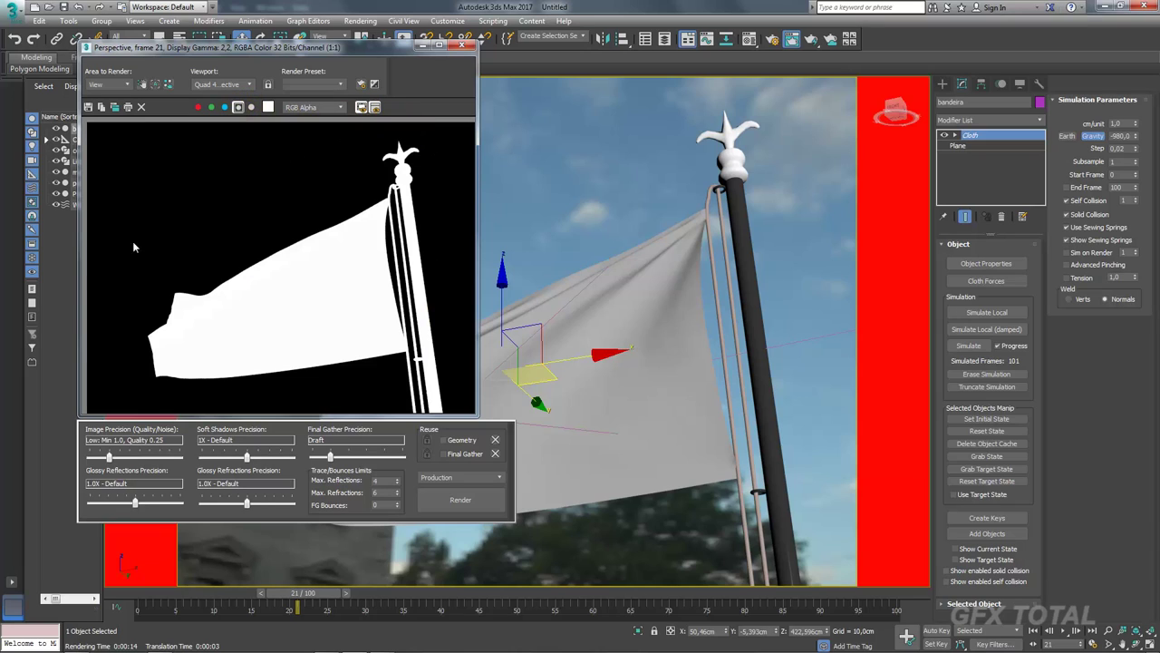
click(237, 107)
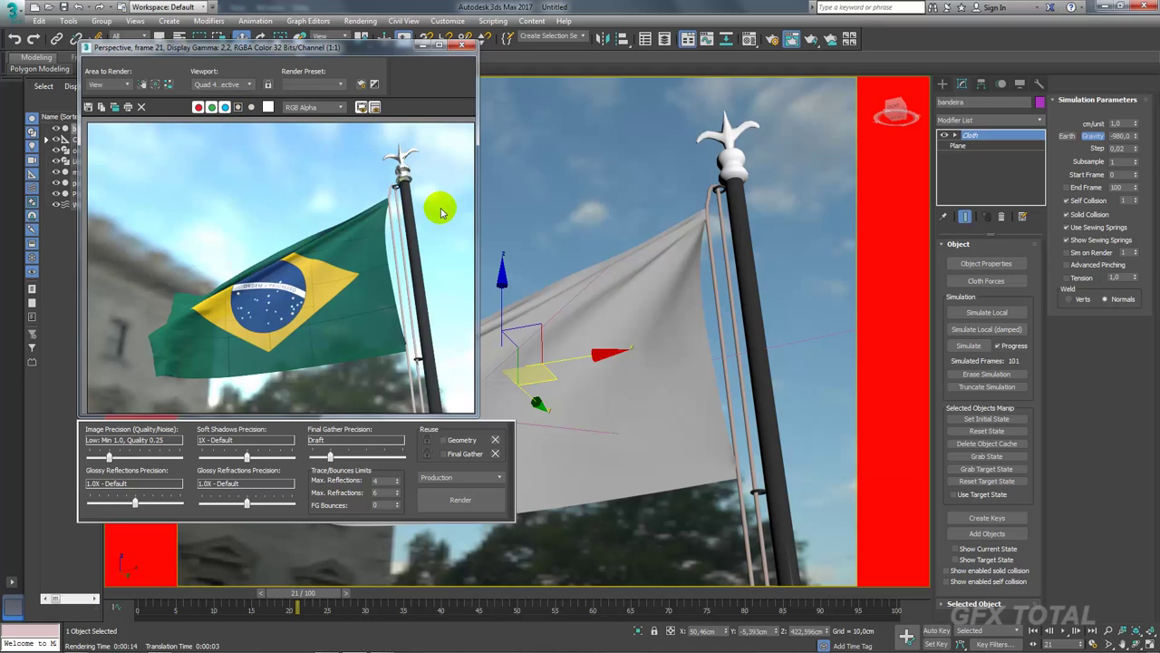